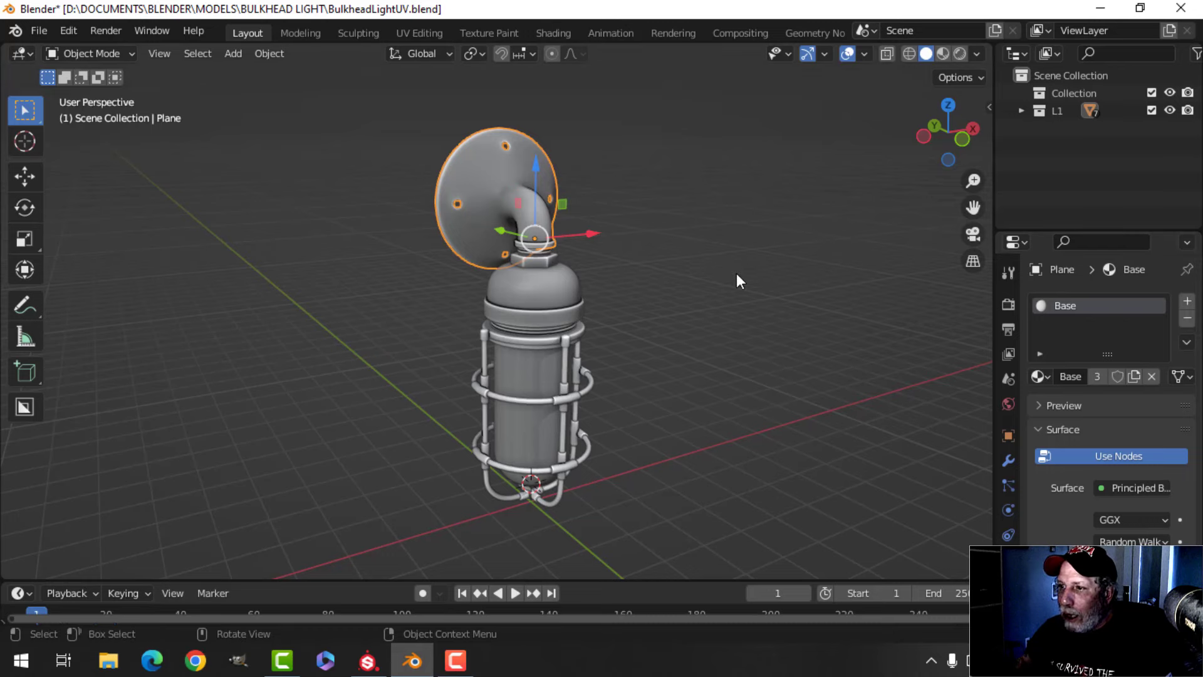
# Select the dome cap, cage, bulb and threaded middle part one after another to examine each part's assigned material.
pyautogui.moveTo(708, 255); pyautogui.dragTo(649, 252, button='middle')
pyautogui.scroll(3, 633, 252)
pyautogui.click(579, 265)
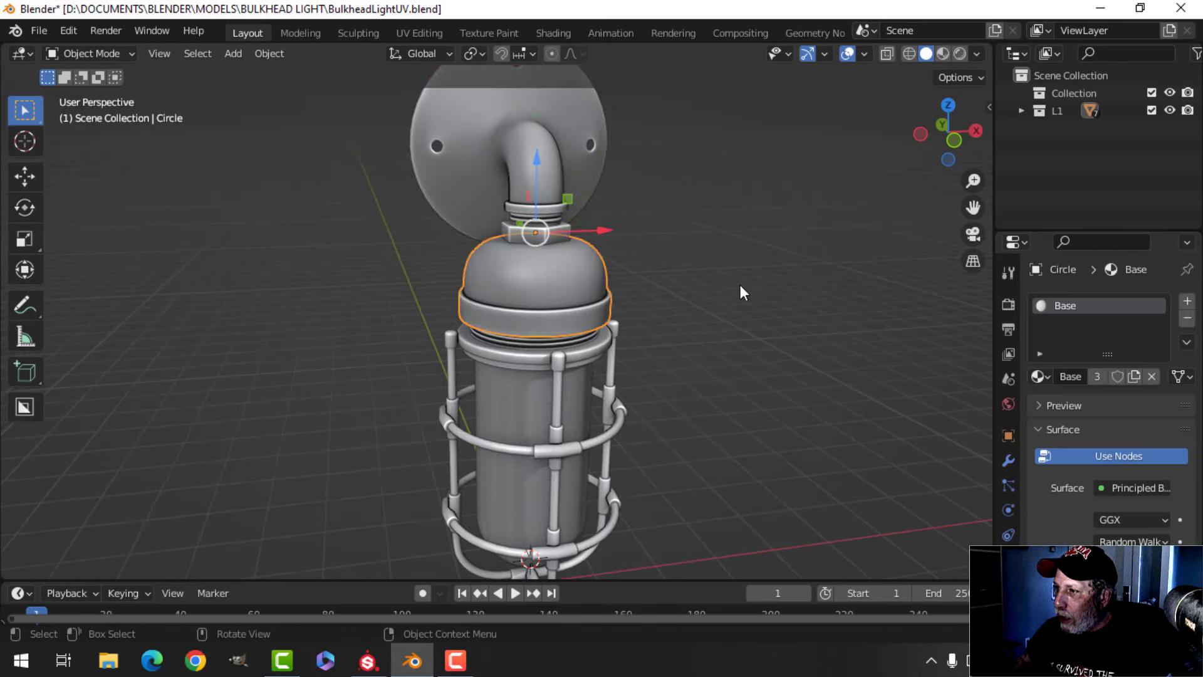
pyautogui.moveTo(691, 314); pyautogui.dragTo(683, 288, button='middle')
pyautogui.click(584, 314)
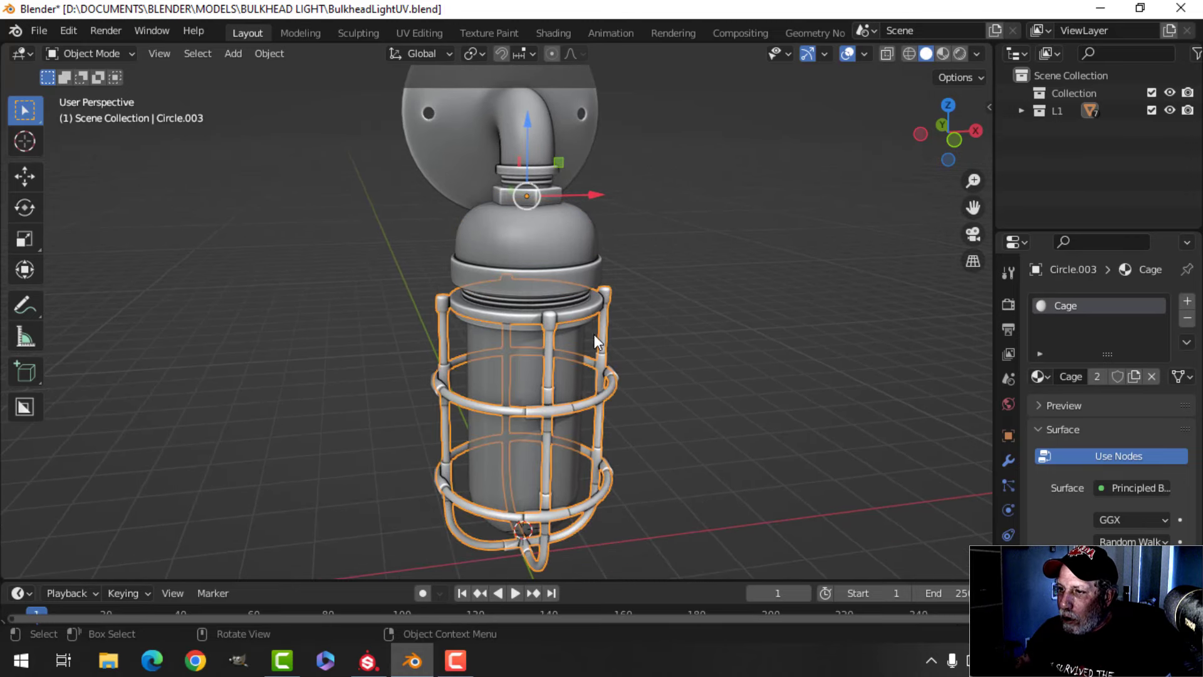
pyautogui.click(571, 355)
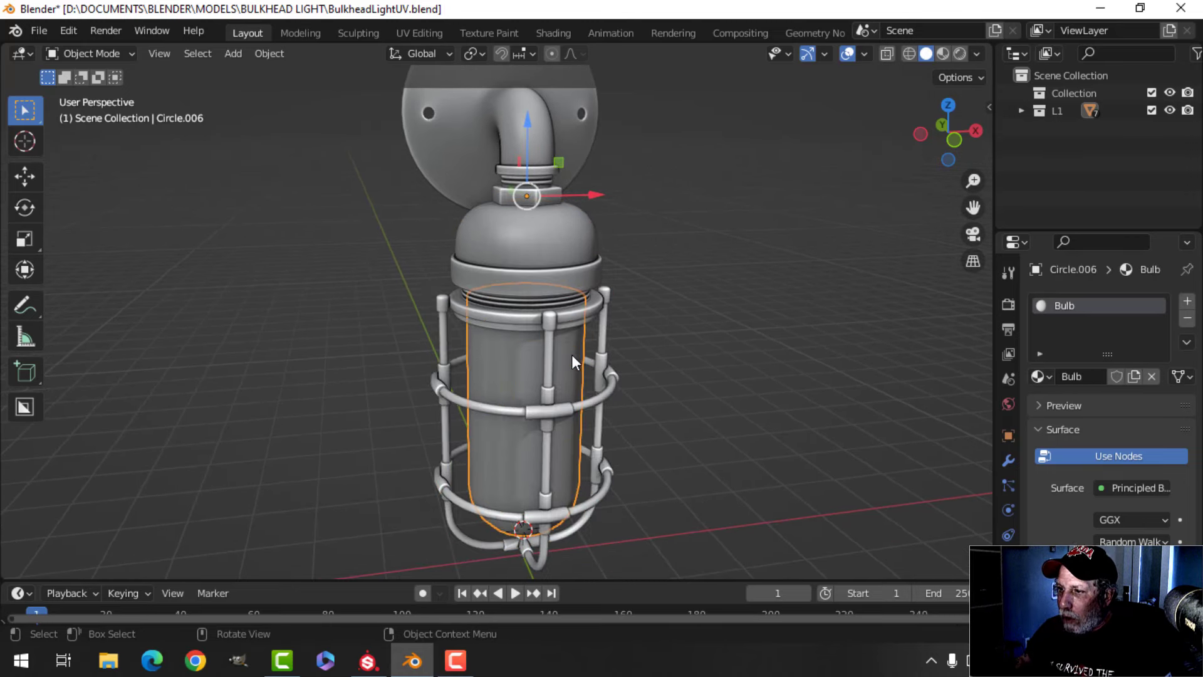
pyautogui.click(548, 300)
pyautogui.click(554, 302)
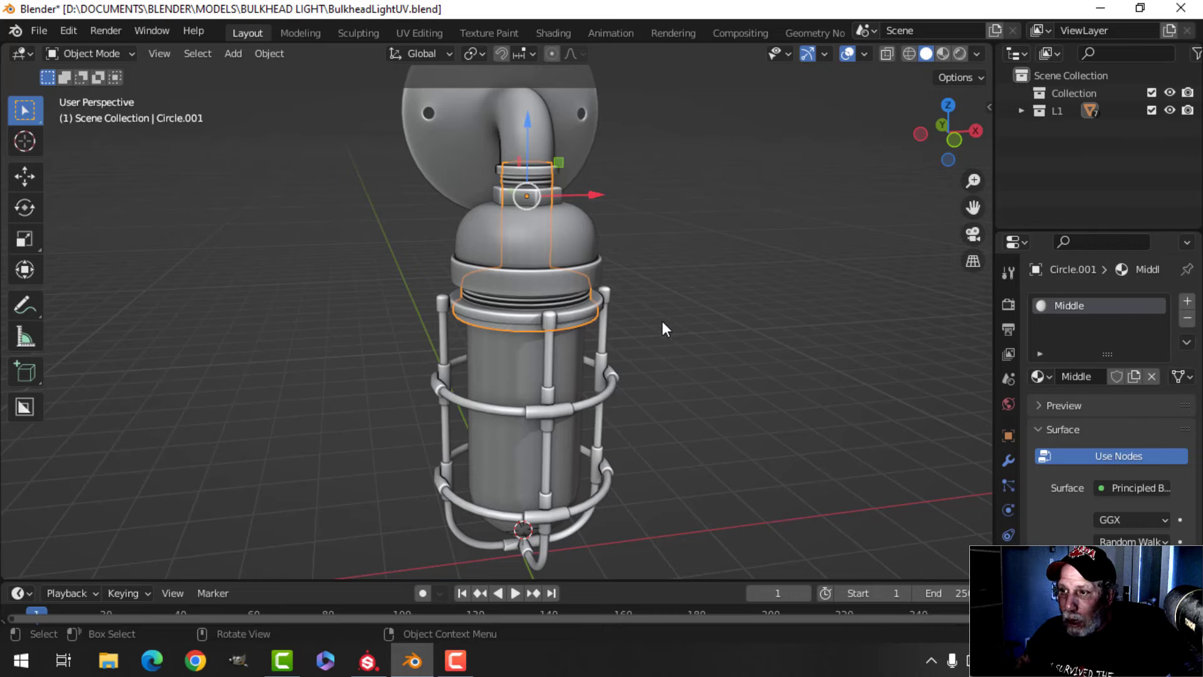
pyautogui.moveTo(664, 318); pyautogui.dragTo(693, 285, button='middle')
# Inspect the marked seams around the wall plate and elbow pipe in Edit Mode with all geometry deselected.
pyautogui.click(612, 297)
pyautogui.click(571, 208)
pyautogui.press('Tab')
pyautogui.hotkey('alt', 'a')
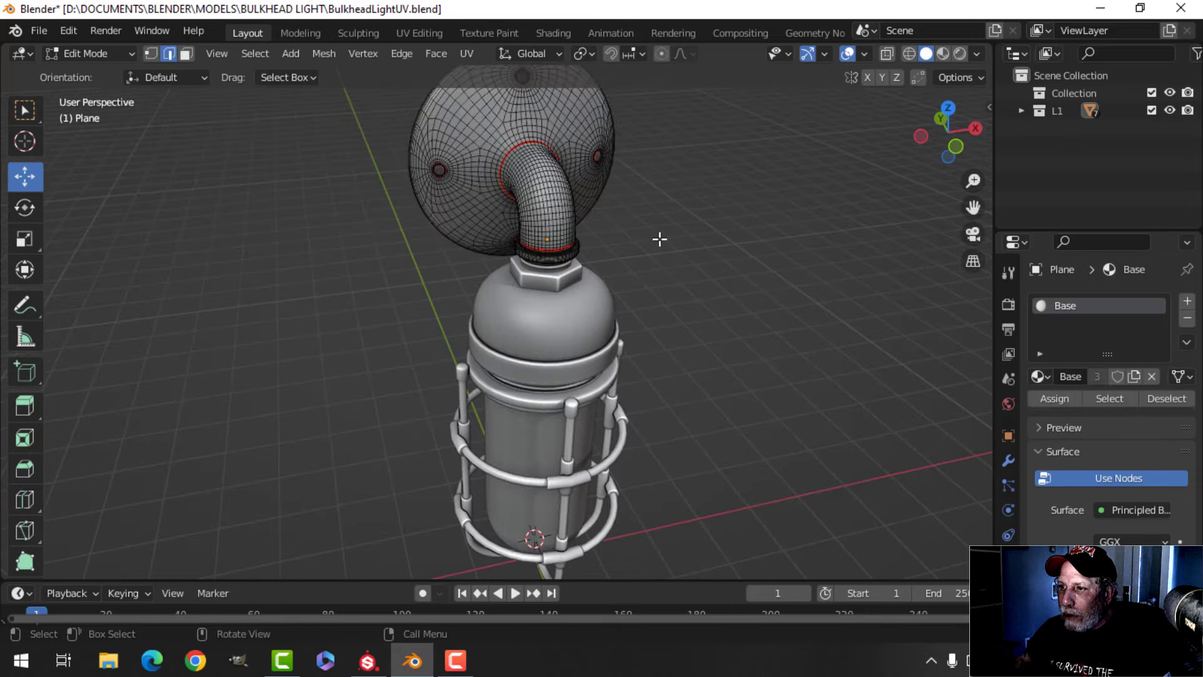
pyautogui.moveTo(658, 239); pyautogui.dragTo(562, 286, button='middle')
pyautogui.scroll(3, 651, 292)
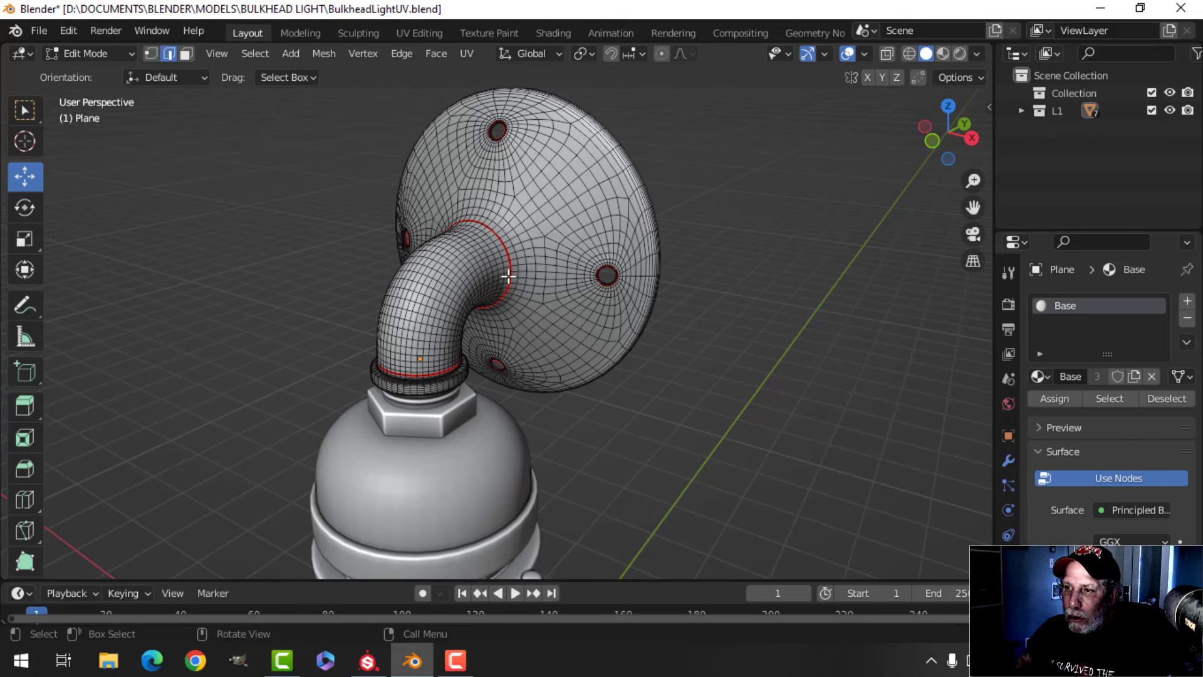
pyautogui.moveTo(596, 249); pyautogui.dragTo(335, 299, button='middle')
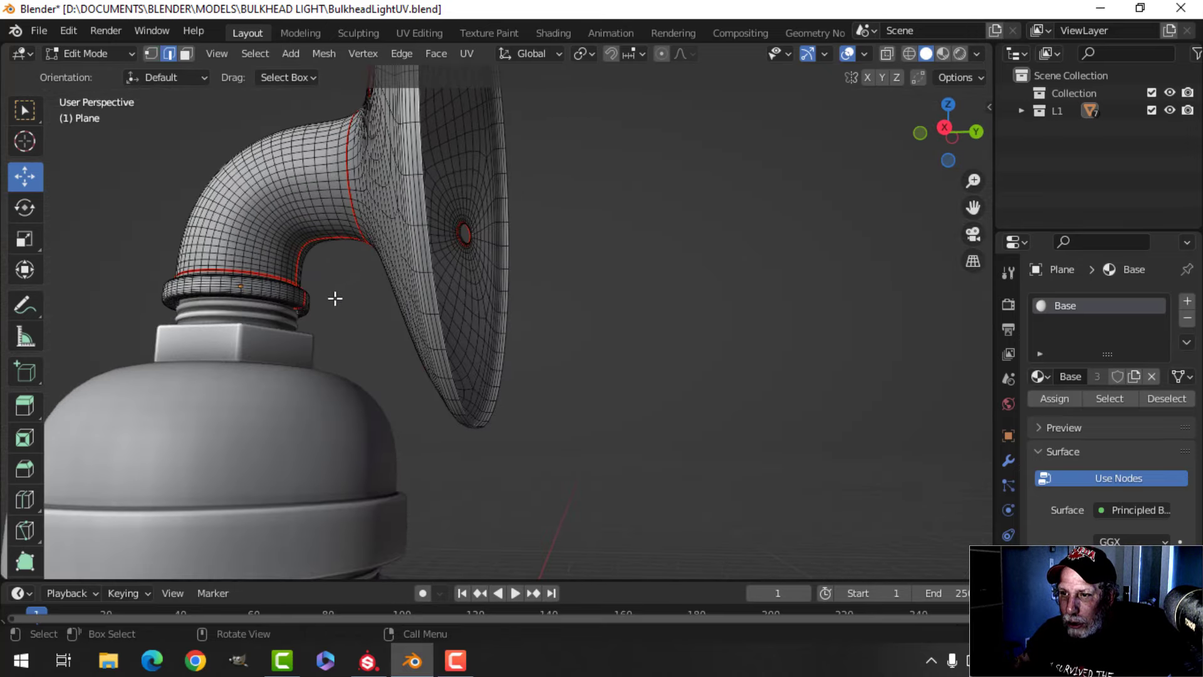
pyautogui.scroll(-3, 381, 245)
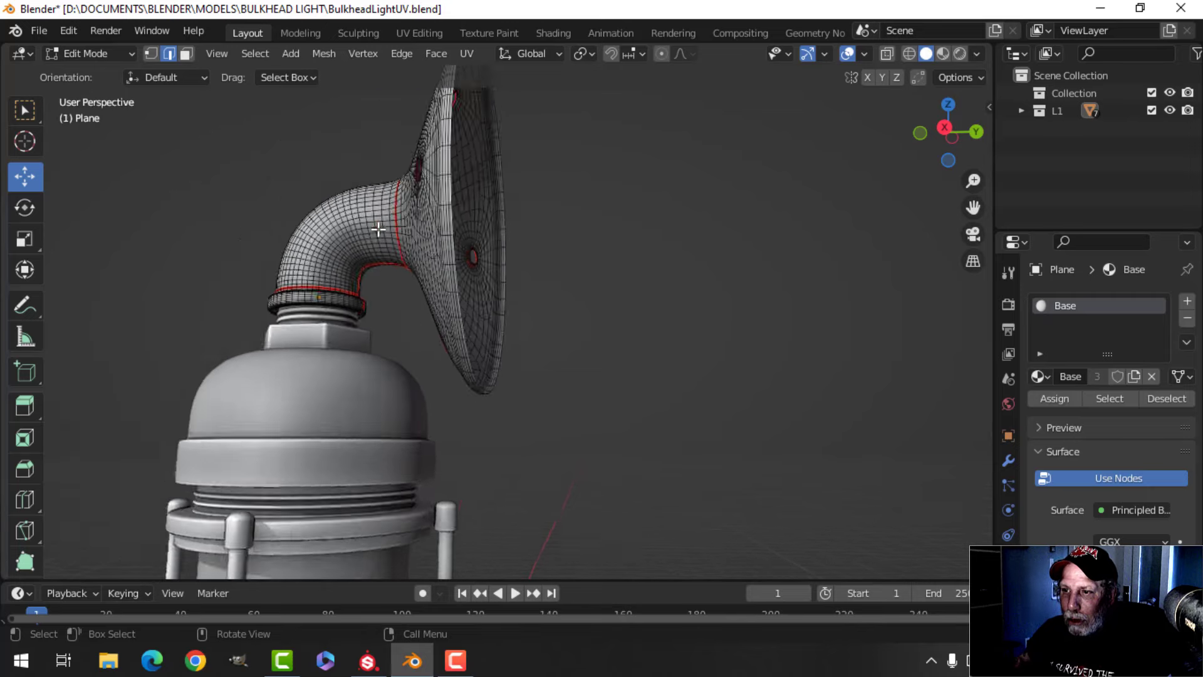
pyautogui.moveTo(381, 245); pyautogui.dragTo(527, 283, button='middle')
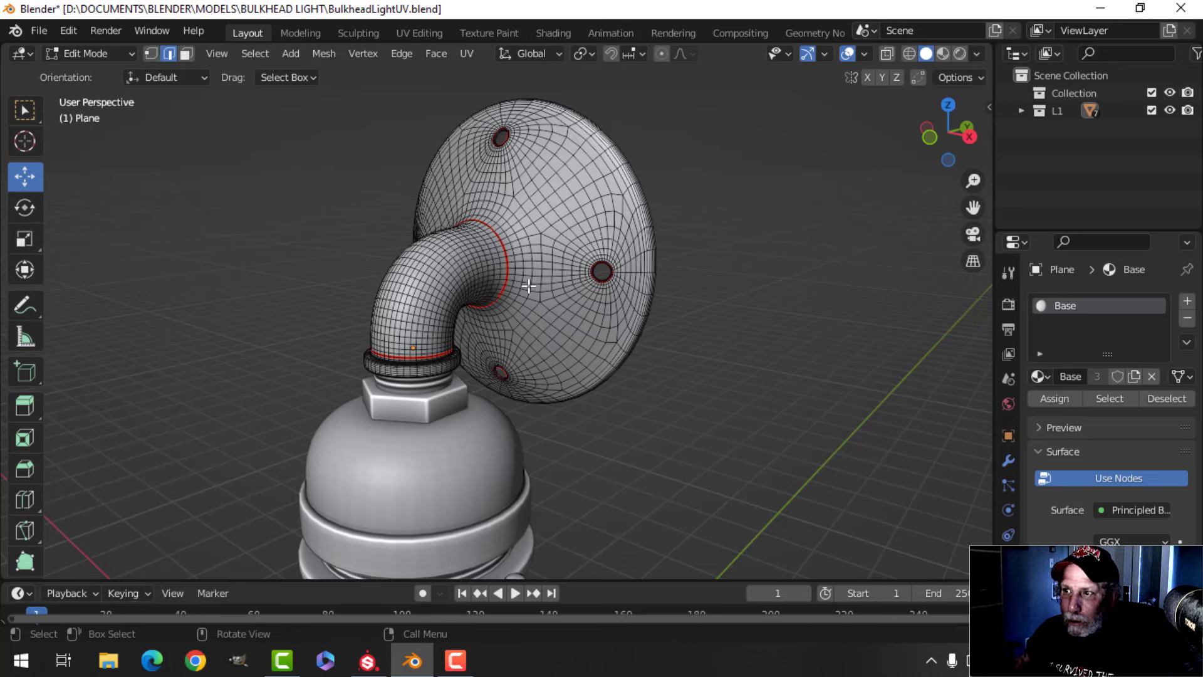
pyautogui.scroll(2, 538, 274)
pyautogui.moveTo(538, 274)
pyautogui.mouseDown(button='middle')
pyautogui.moveTo(559, 276)
pyautogui.moveTo(550, 264)
pyautogui.mouseUp(button='middle')
pyautogui.scroll(-2, 545, 271)
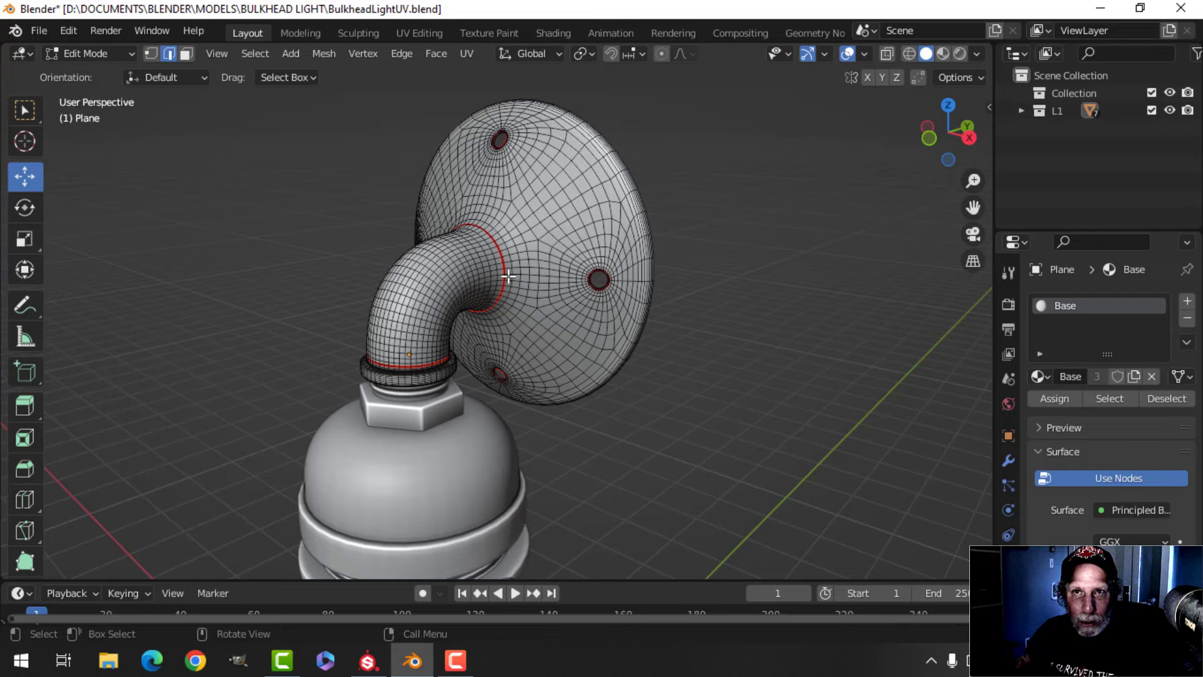
pyautogui.moveTo(530, 240); pyautogui.dragTo(466, 237, button='middle')
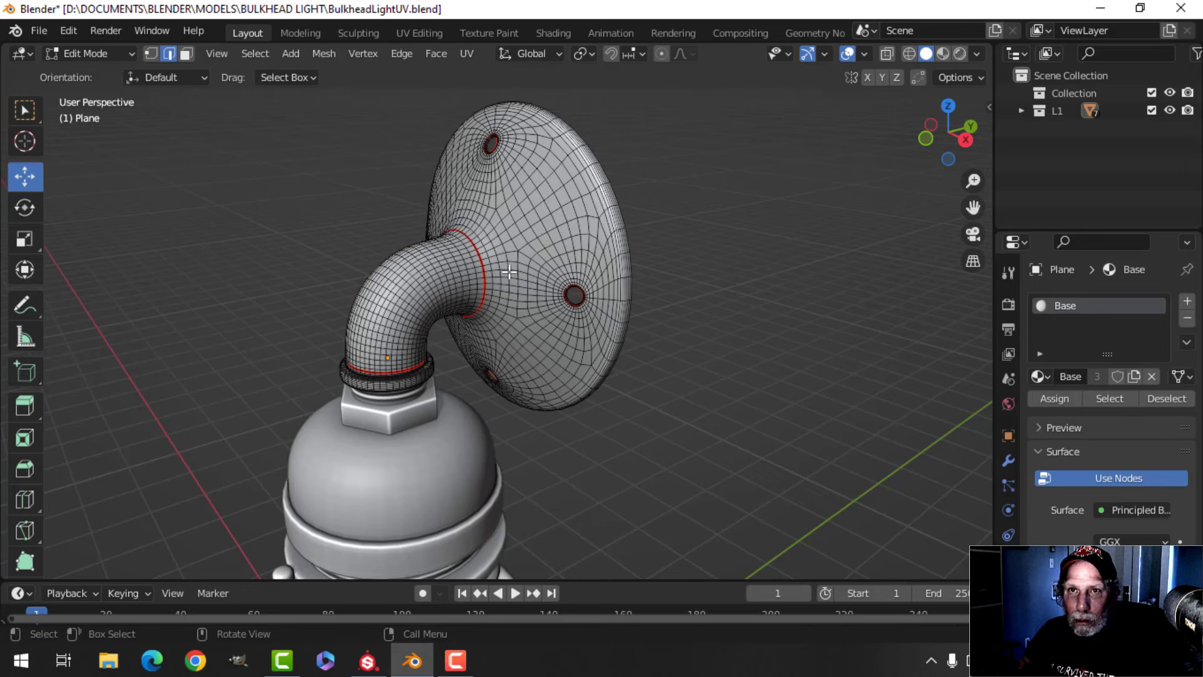
pyautogui.moveTo(509, 271); pyautogui.dragTo(601, 295, button='middle')
# Inspect the marked seams on the dome cap and its rim band in Edit Mode with all geometry deselected.
pyautogui.press('Tab')
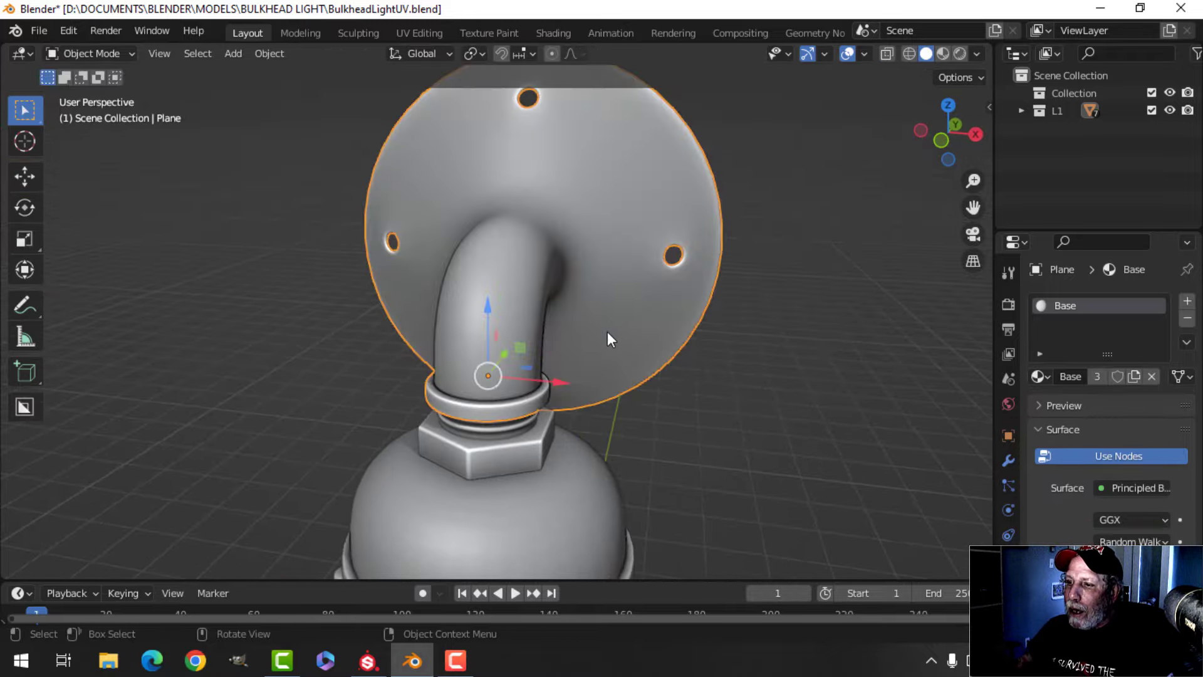
pyautogui.keyDown('shift'); pyautogui.moveTo(609, 339); pyautogui.dragTo(573, 326, button='middle'); pyautogui.keyUp('shift')
pyautogui.click(532, 322)
pyautogui.press('Tab')
pyautogui.hotkey('alt', 'a')
pyautogui.scroll(1, 619, 313)
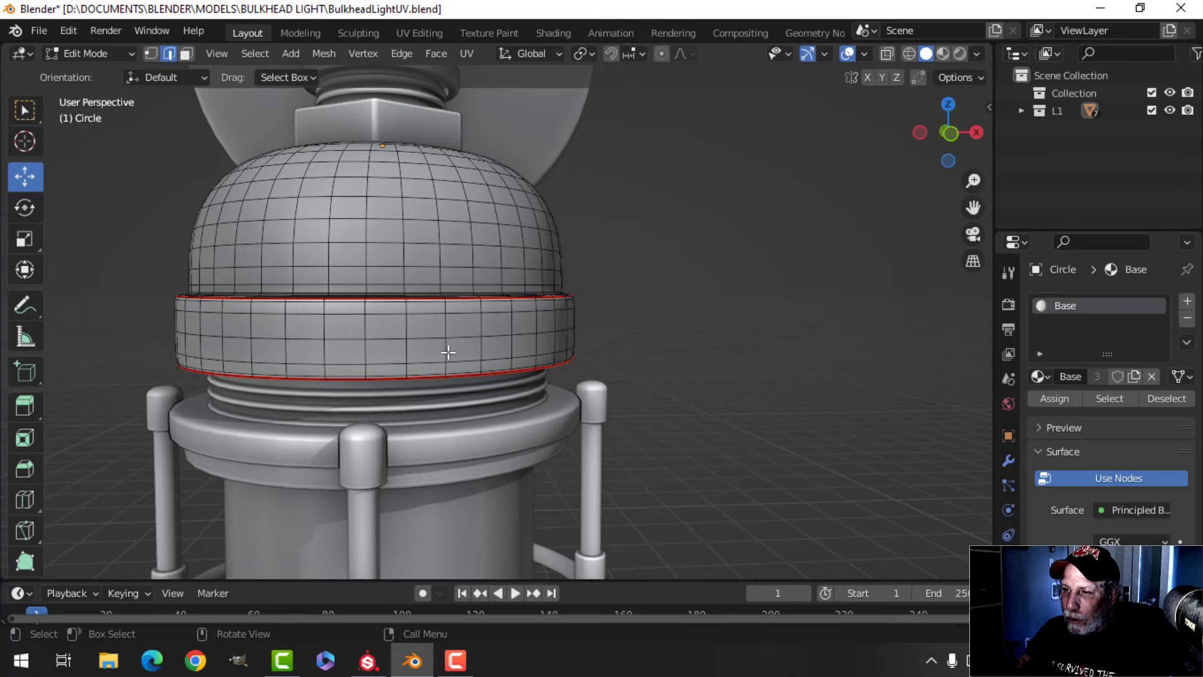
pyautogui.scroll(-5, 604, 349)
pyautogui.moveTo(483, 328); pyautogui.dragTo(585, 365, button='middle')
pyautogui.scroll(3, 609, 301)
pyautogui.press('Tab')
pyautogui.scroll(-3, 489, 315)
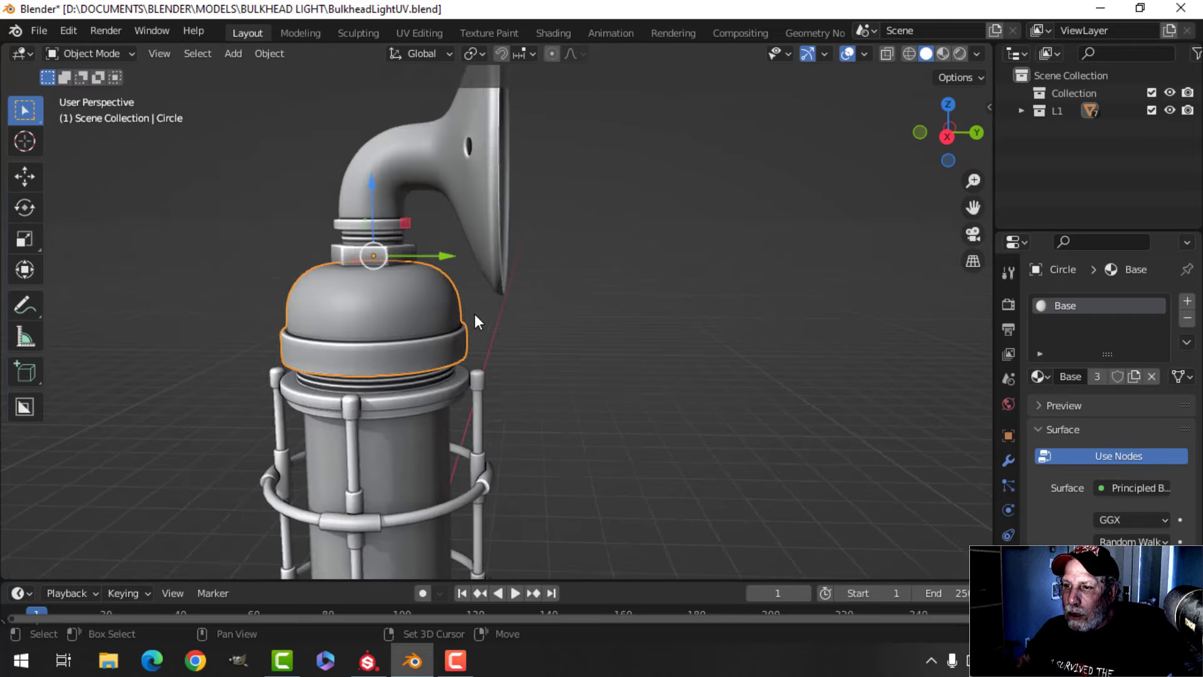
# Check the hex nut's mesh above the dome in Edit Mode.
pyautogui.moveTo(475, 314); pyautogui.dragTo(565, 326, button='middle')
pyautogui.scroll(3, 565, 325)
pyautogui.click(486, 266)
pyautogui.press('Tab')
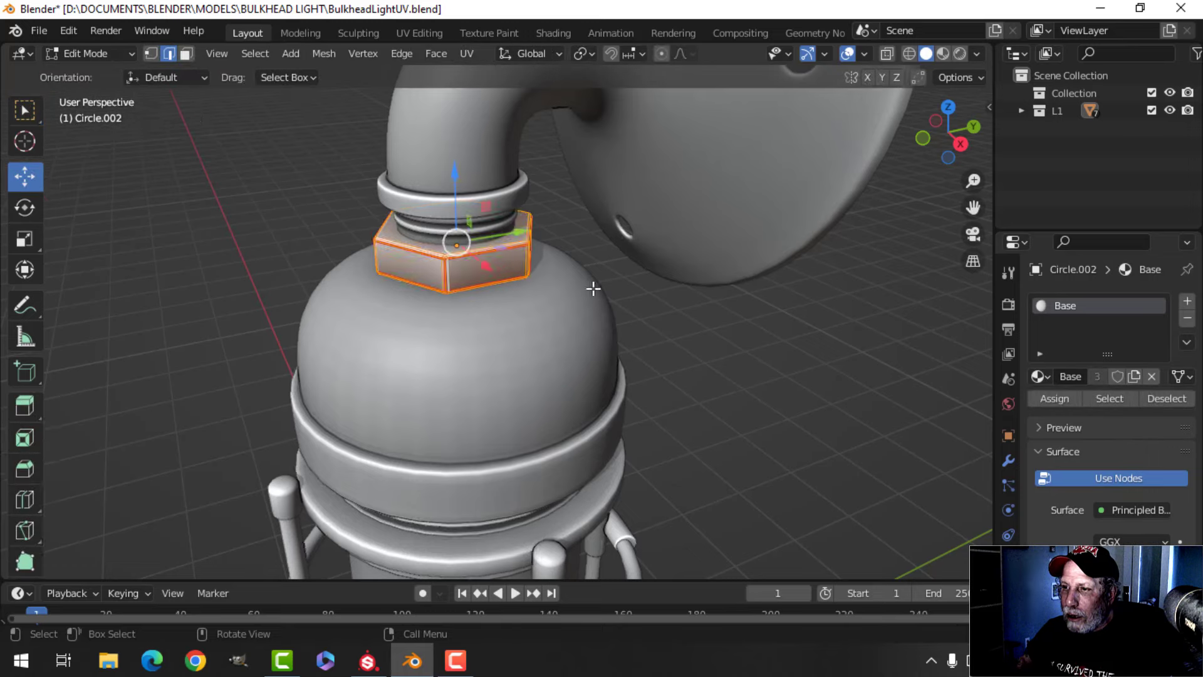
pyautogui.press('Tab')
# Isolate the threaded middle part in local view, inspect its marked seams in Edit Mode, and restore the full model.
pyautogui.click(479, 218)
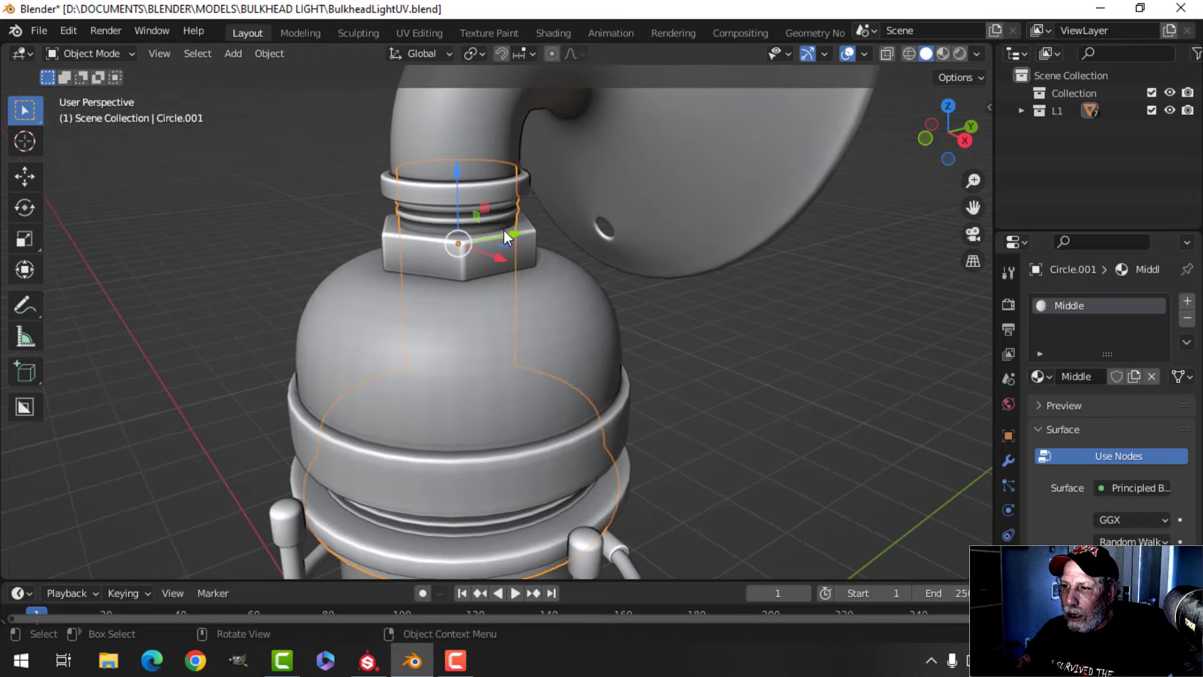
pyautogui.press('/')
pyautogui.press('Tab')
pyautogui.moveTo(597, 263); pyautogui.dragTo(550, 261, button='middle')
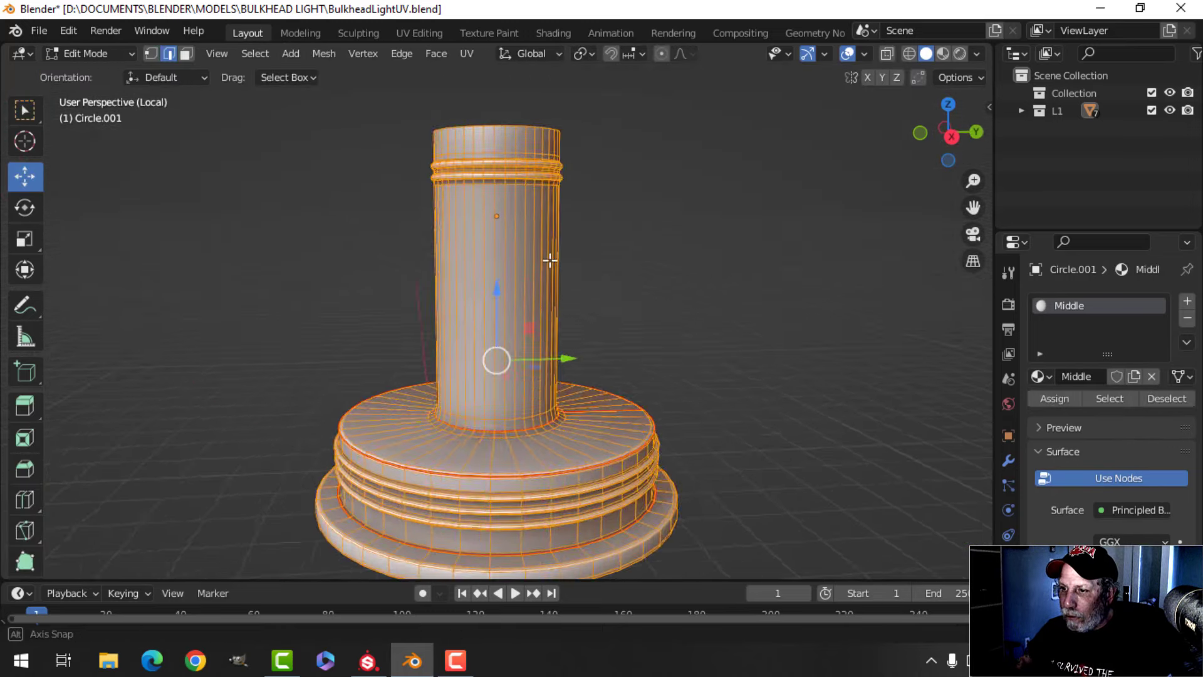
pyautogui.hotkey('alt', 'a')
pyautogui.scroll(-3, 529, 336)
pyautogui.moveTo(529, 336); pyautogui.dragTo(534, 300, button='middle')
pyautogui.scroll(2, 543, 296)
pyautogui.scroll(-1, 539, 298)
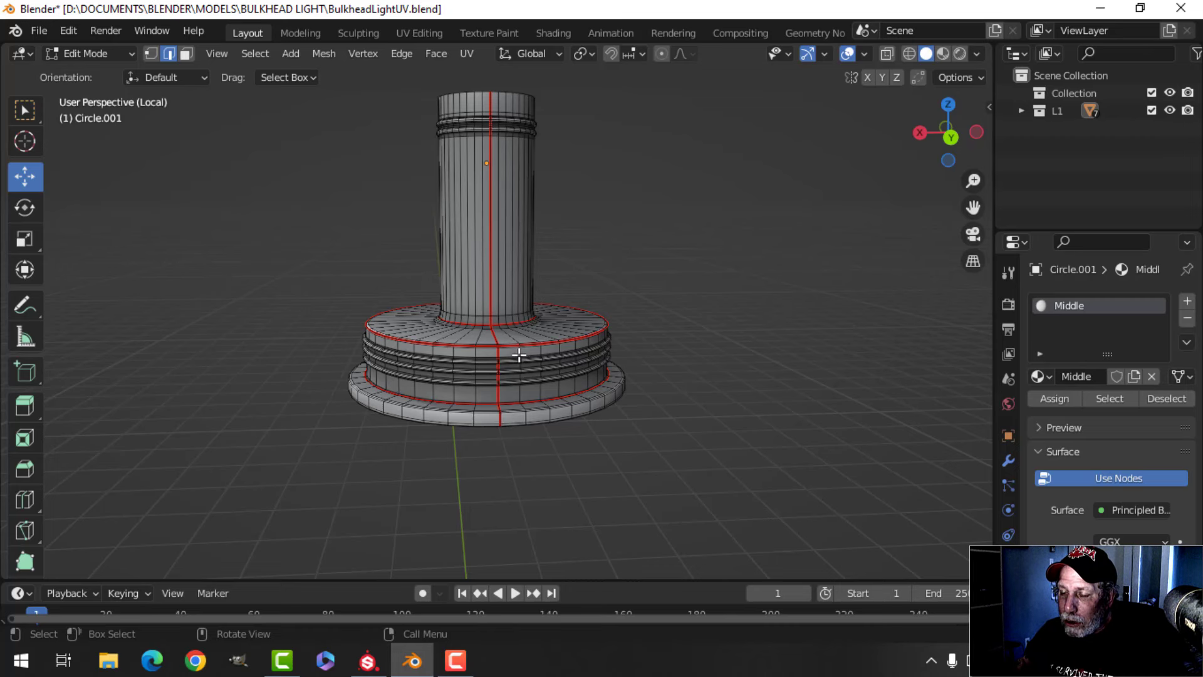
pyautogui.scroll(1, 519, 355)
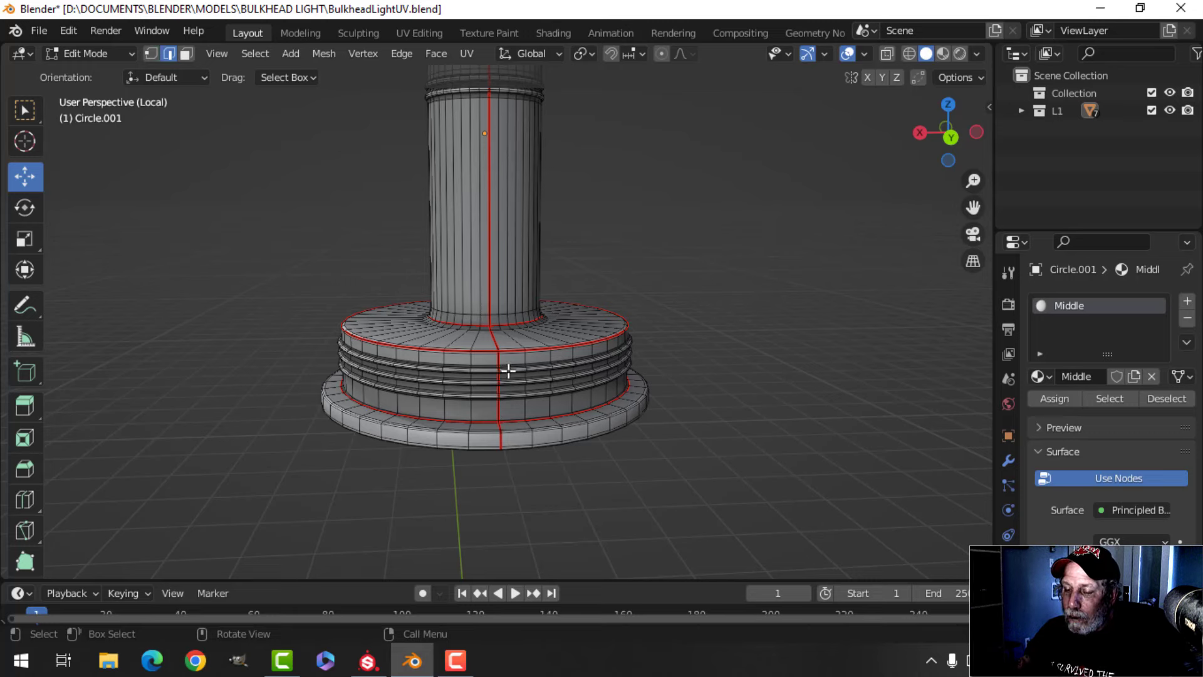
pyautogui.moveTo(566, 383)
pyautogui.mouseDown(button='middle')
pyautogui.moveTo(610, 378)
pyautogui.moveTo(564, 378)
pyautogui.moveTo(499, 352)
pyautogui.moveTo(526, 349)
pyautogui.moveTo(604, 397)
pyautogui.moveTo(690, 392)
pyautogui.moveTo(612, 374)
pyautogui.moveTo(591, 389)
pyautogui.moveTo(633, 379)
pyautogui.mouseUp(button='middle')
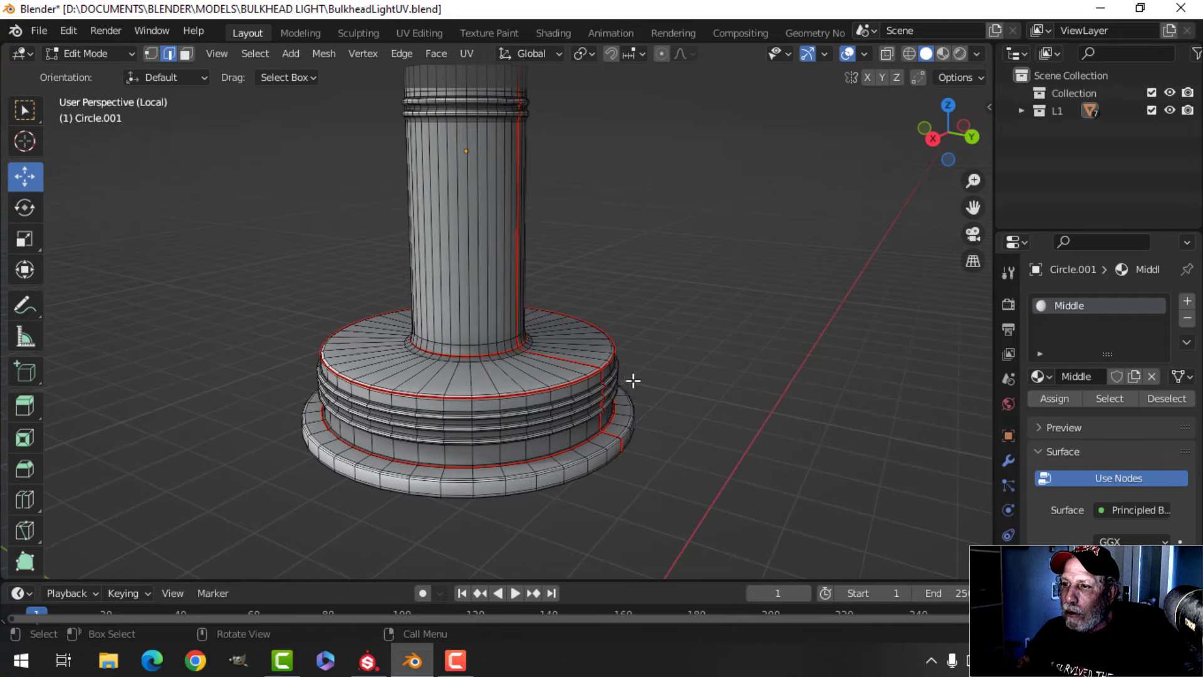
pyautogui.press('Tab')
pyautogui.press('/')
# Switch to the UV Editing workspace with the cage as the active object and return it to Object Mode.
pyautogui.moveTo(619, 306); pyautogui.dragTo(555, 302, button='middle')
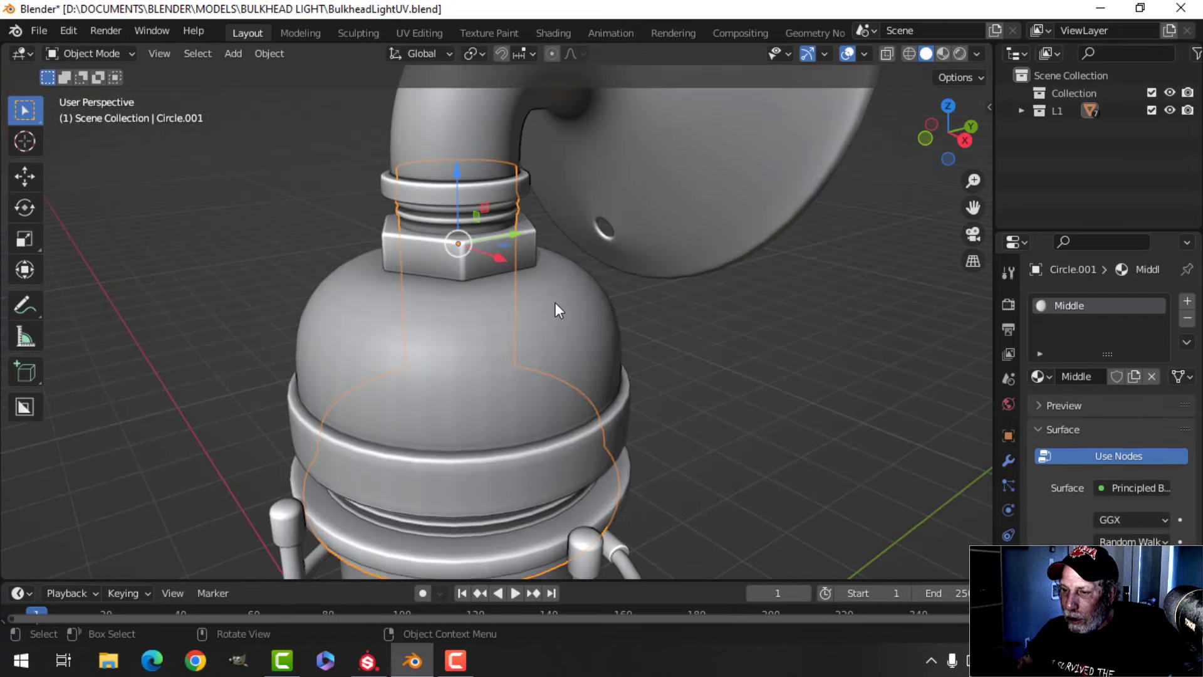
pyautogui.scroll(-2, 555, 302)
pyautogui.hotkey('alt', 'a')
pyautogui.moveTo(569, 385); pyautogui.dragTo(603, 336, button='middle')
pyautogui.click(505, 327)
pyautogui.scroll(-3, 551, 351)
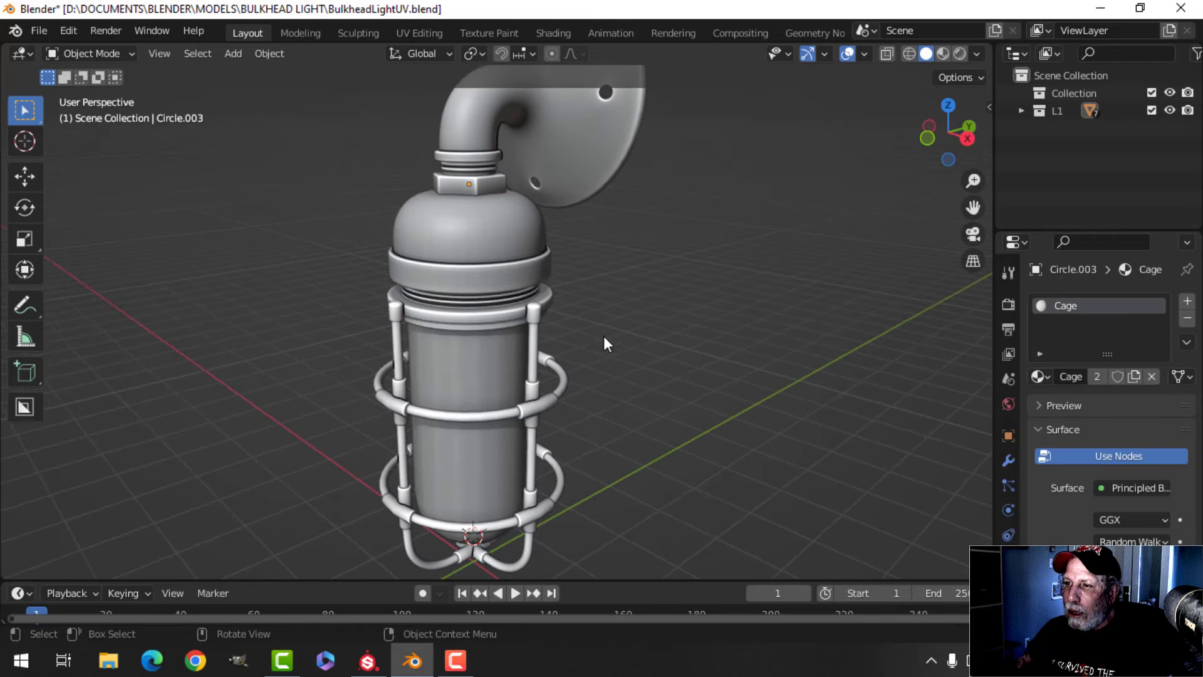
pyautogui.moveTo(663, 289); pyautogui.dragTo(448, 65, button='middle')
pyautogui.click(418, 33)
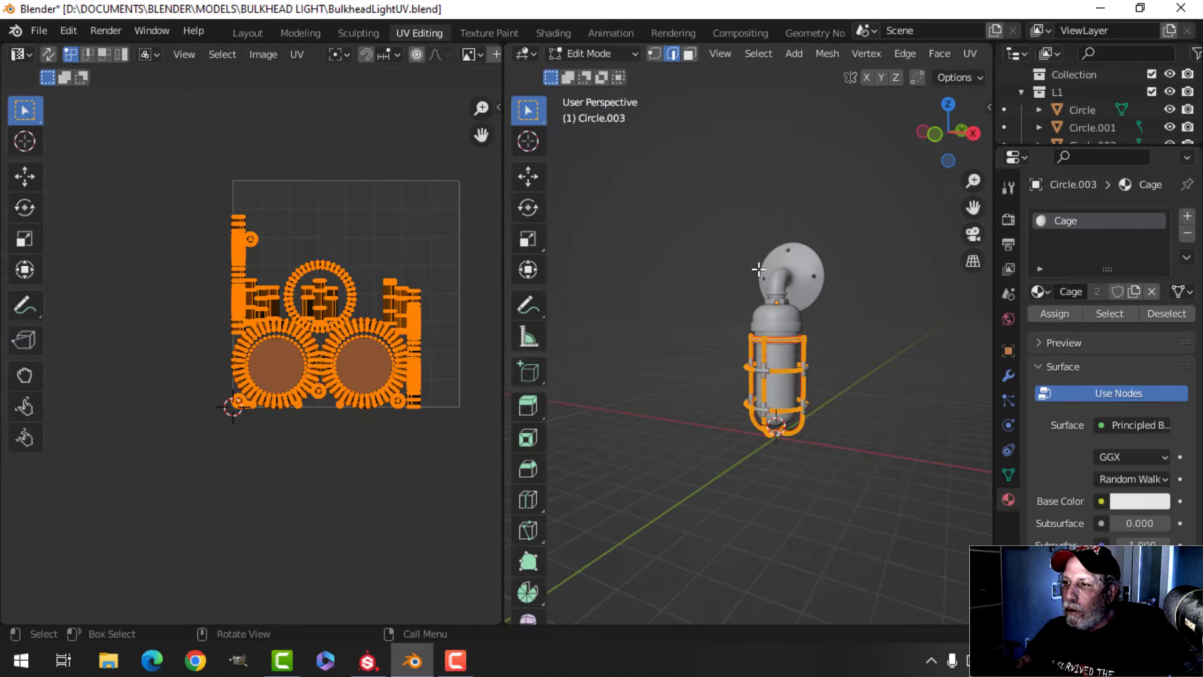
pyautogui.press('Tab')
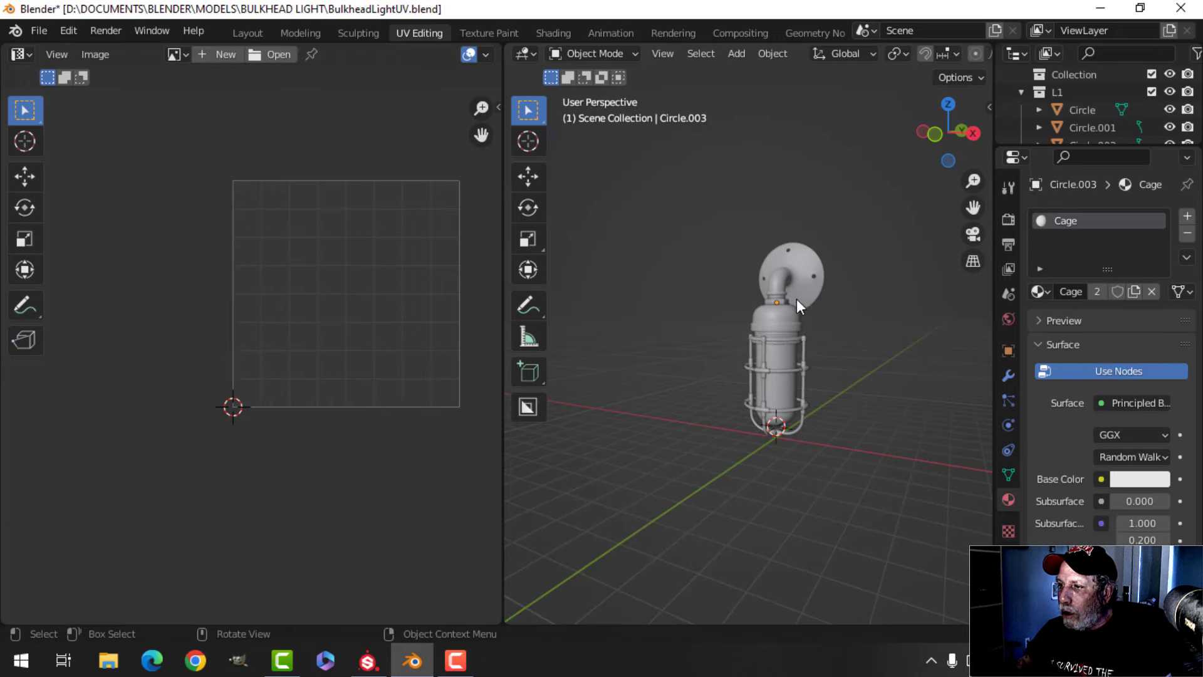
# Enter Edit Mode on the wall plate and dome together and select all their geometry to examine the shared UV layout.
pyautogui.click(795, 299)
pyautogui.keyDown('shift'); pyautogui.click(790, 325); pyautogui.keyUp('shift')
pyautogui.press('Tab')
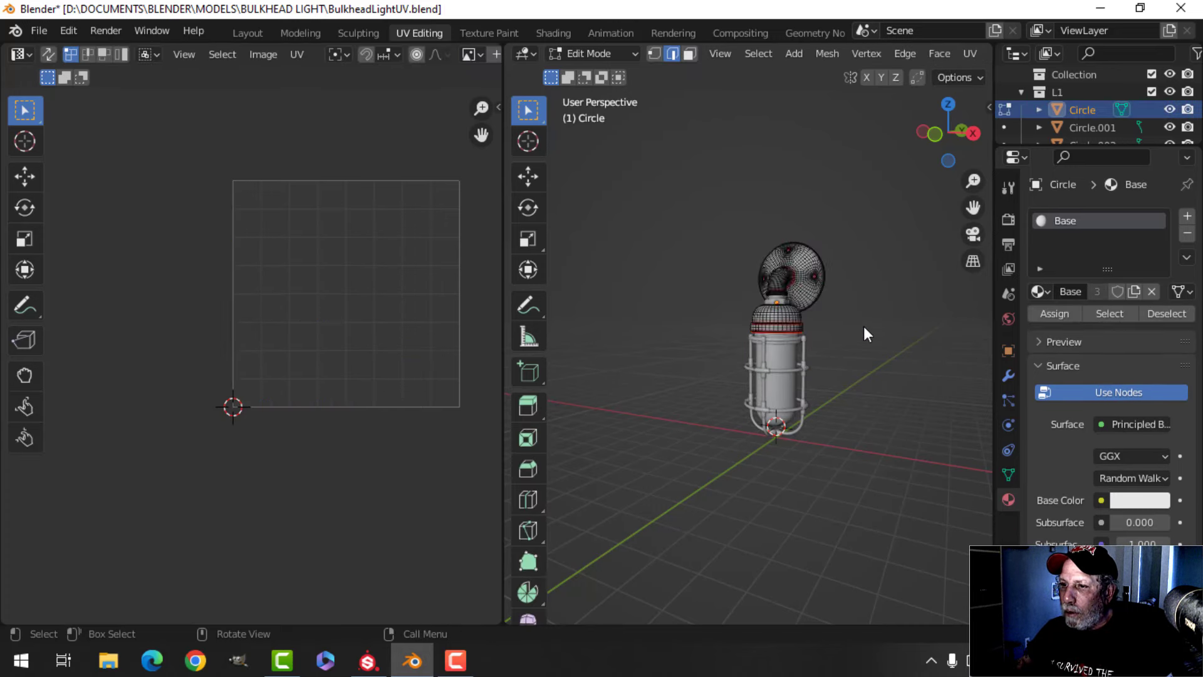
pyautogui.press('a')
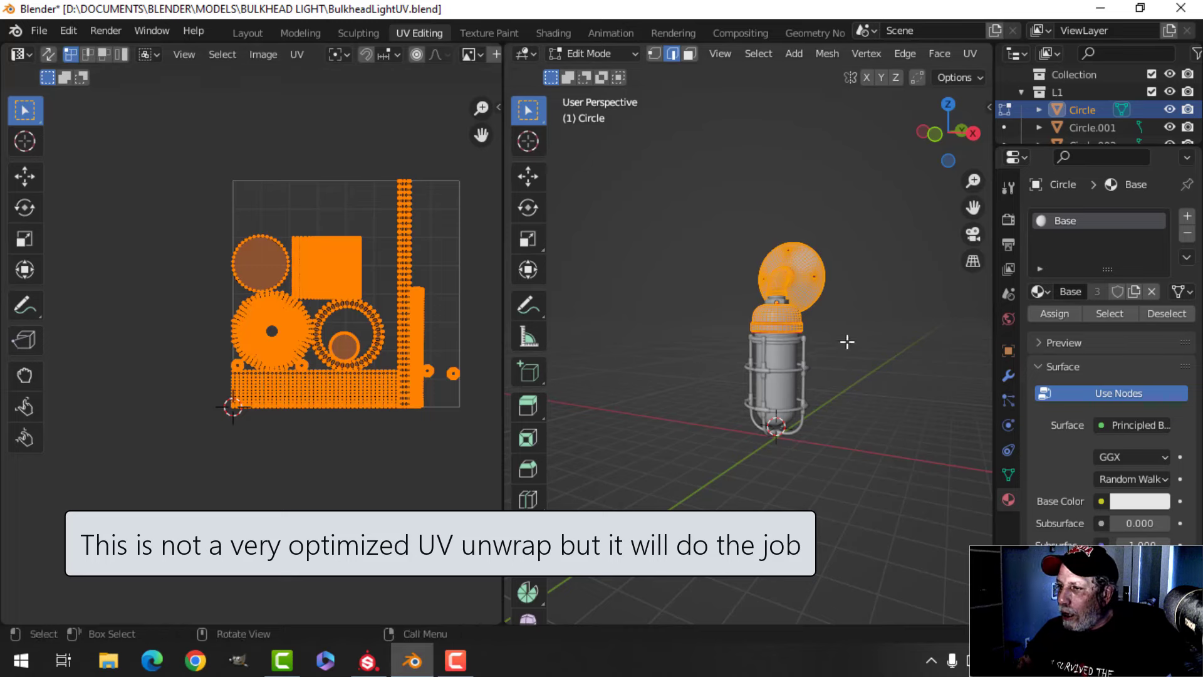
pyautogui.moveTo(847, 342); pyautogui.dragTo(774, 346, button='middle')
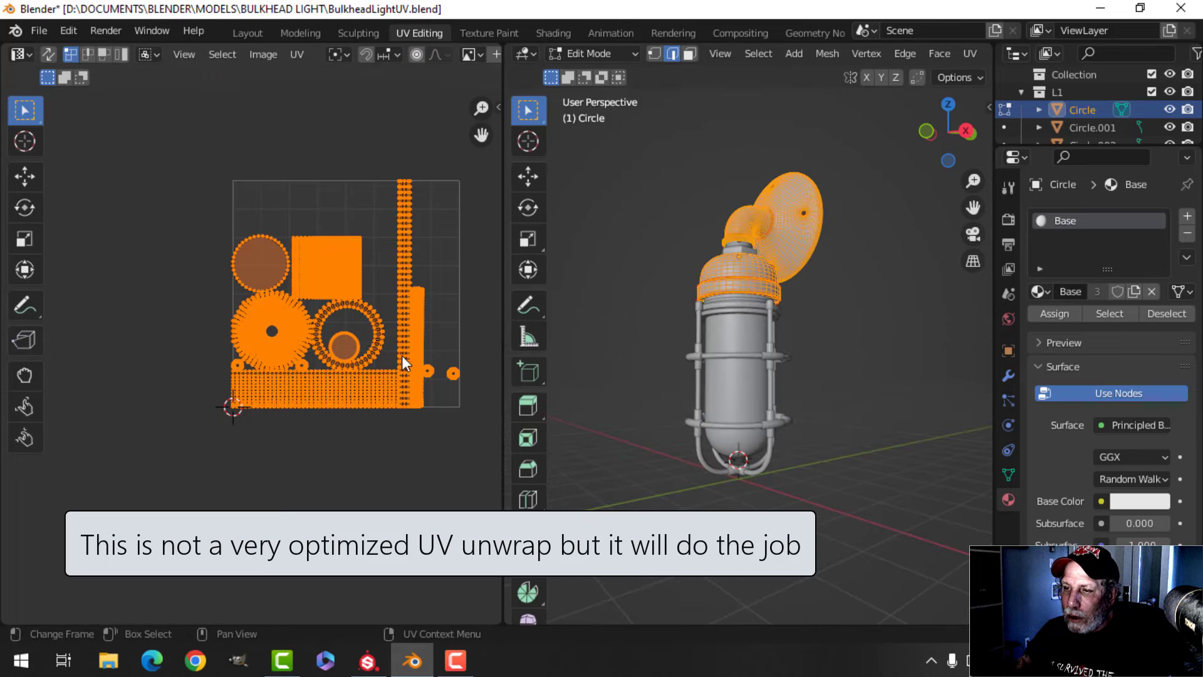
pyautogui.scroll(4, 401, 355)
pyautogui.scroll(-3, 408, 348)
pyautogui.scroll(4, 376, 323)
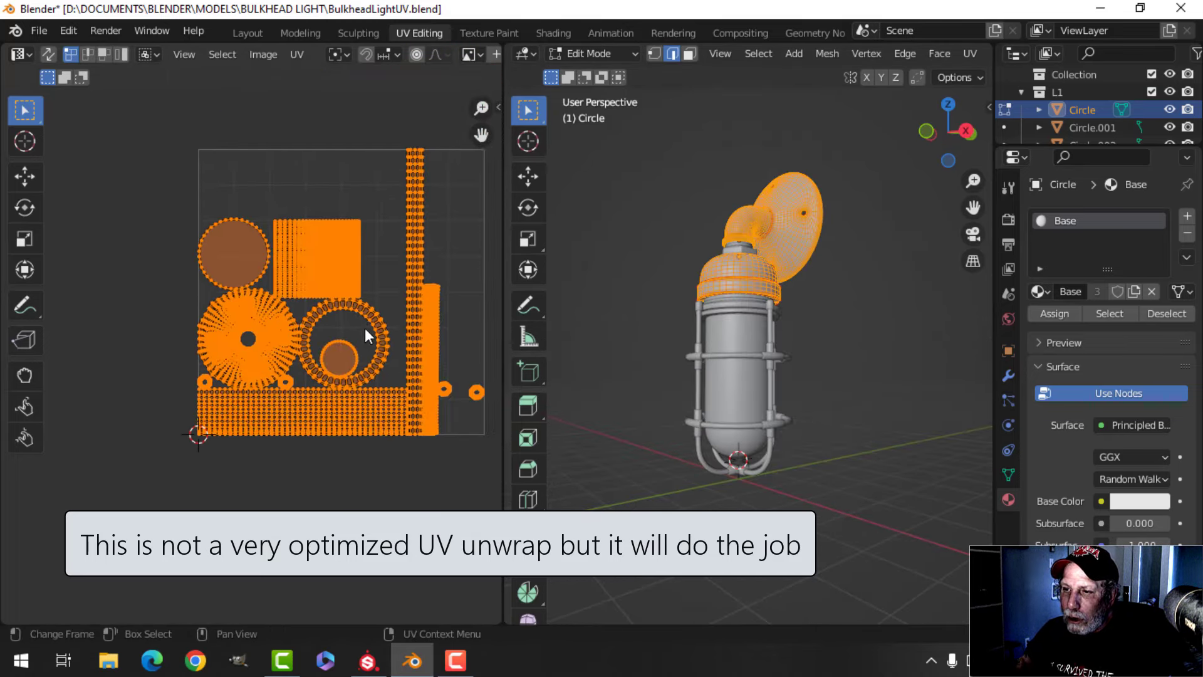
pyautogui.scroll(-2, 354, 319)
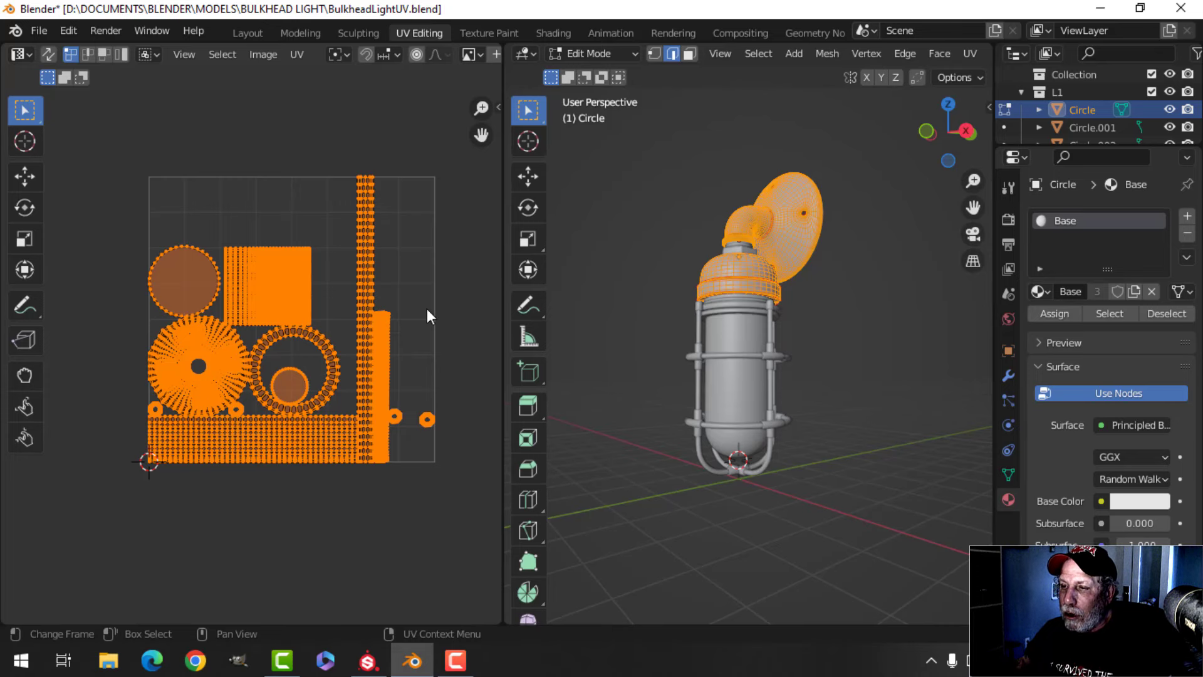
# Turn on UV sync selection and select the tall, narrow UV strip with its linked geometry on the dome's rim band.
pyautogui.press('Tab')
pyautogui.press('Tab')
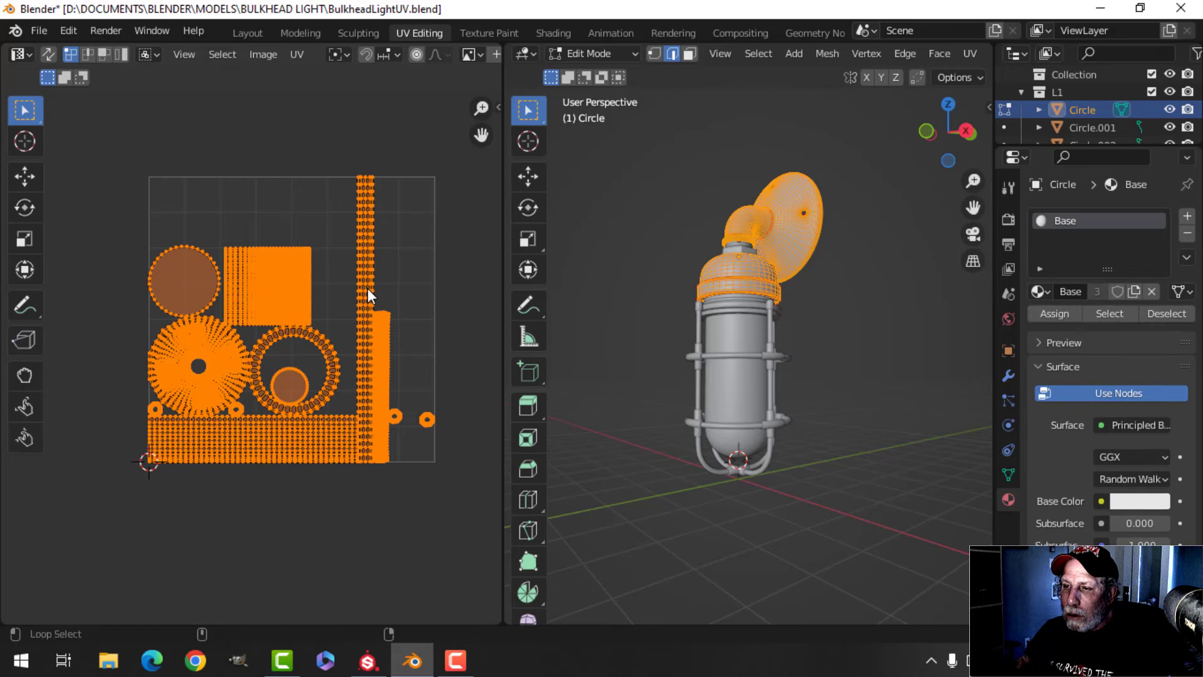
pyautogui.click(366, 290)
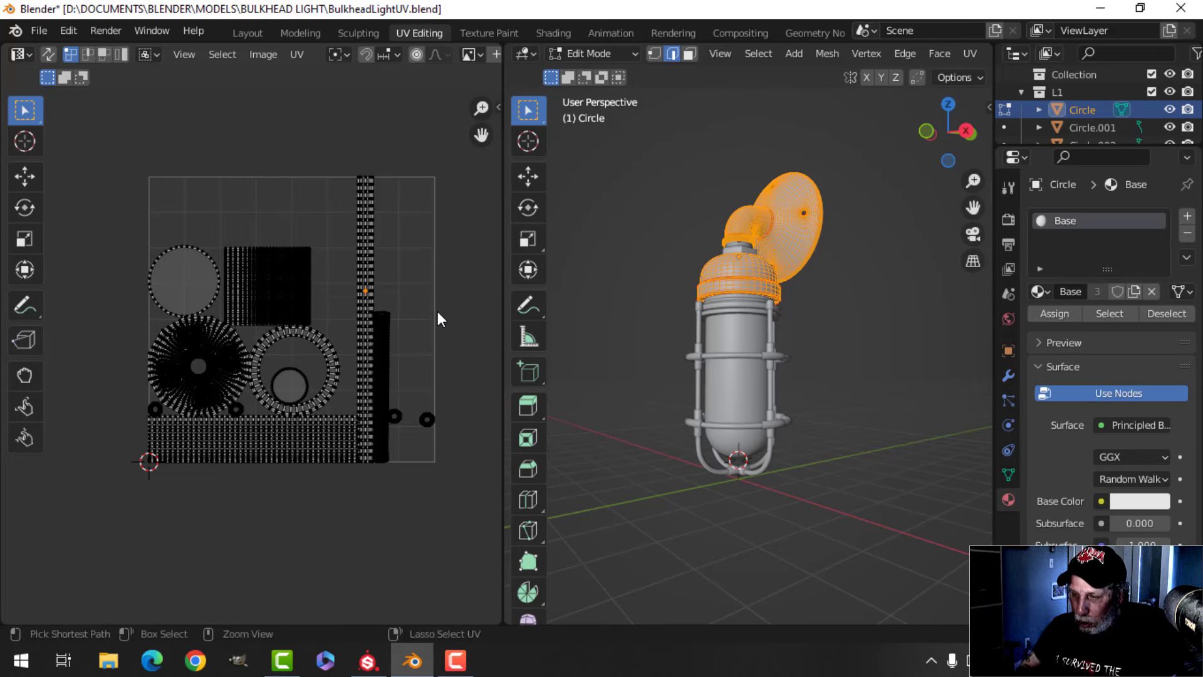
pyautogui.hotkey('ctrl', 'l')
pyautogui.hotkey('alt', 'a')
pyautogui.click(48, 54)
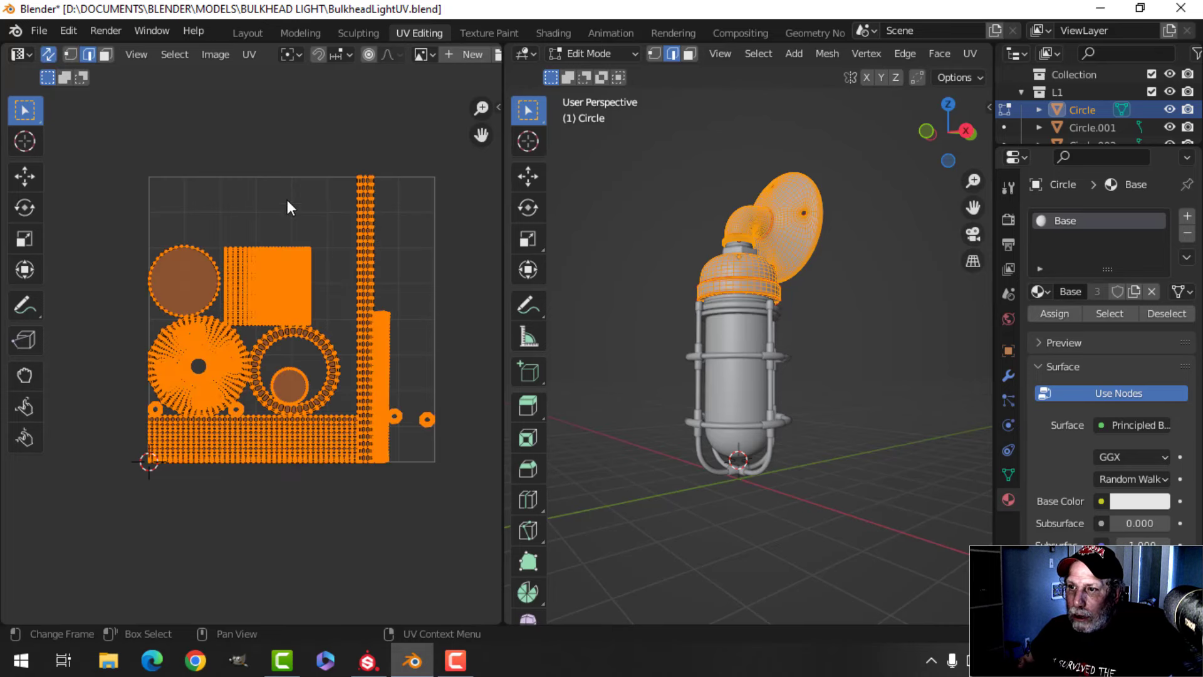
pyautogui.click(362, 215)
pyautogui.hotkey('ctrl', 'l')
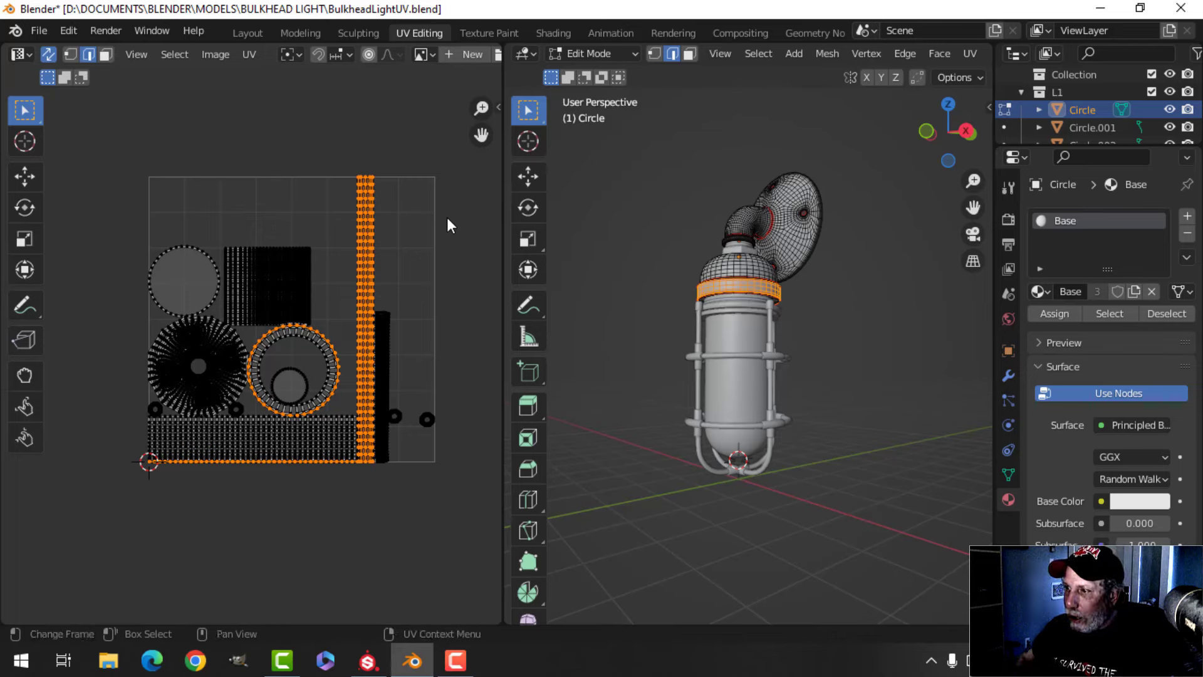
# Deselect all geometry and examine the UV islands of the wall plate and dome up close.
pyautogui.moveTo(740, 371); pyautogui.dragTo(774, 330, button='middle')
pyautogui.scroll(3, 611, 334)
pyautogui.hotkey('alt', 'a')
pyautogui.scroll(-4, 760, 322)
pyautogui.scroll(-1, 664, 306)
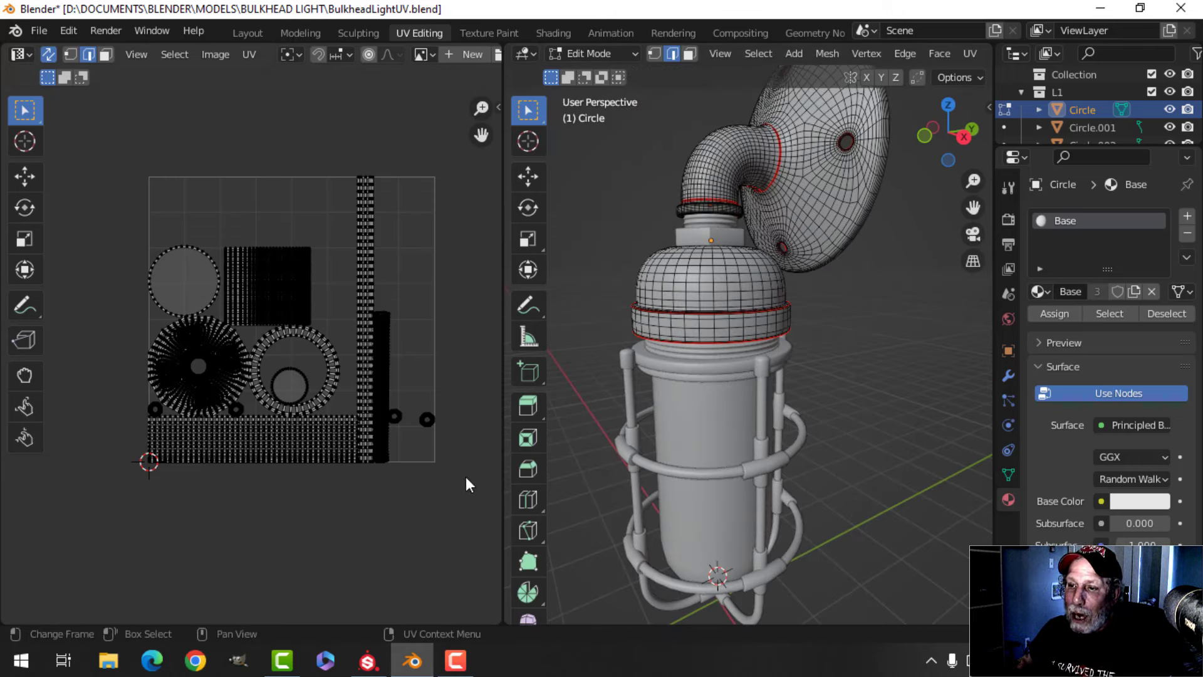
pyautogui.scroll(3, 376, 435)
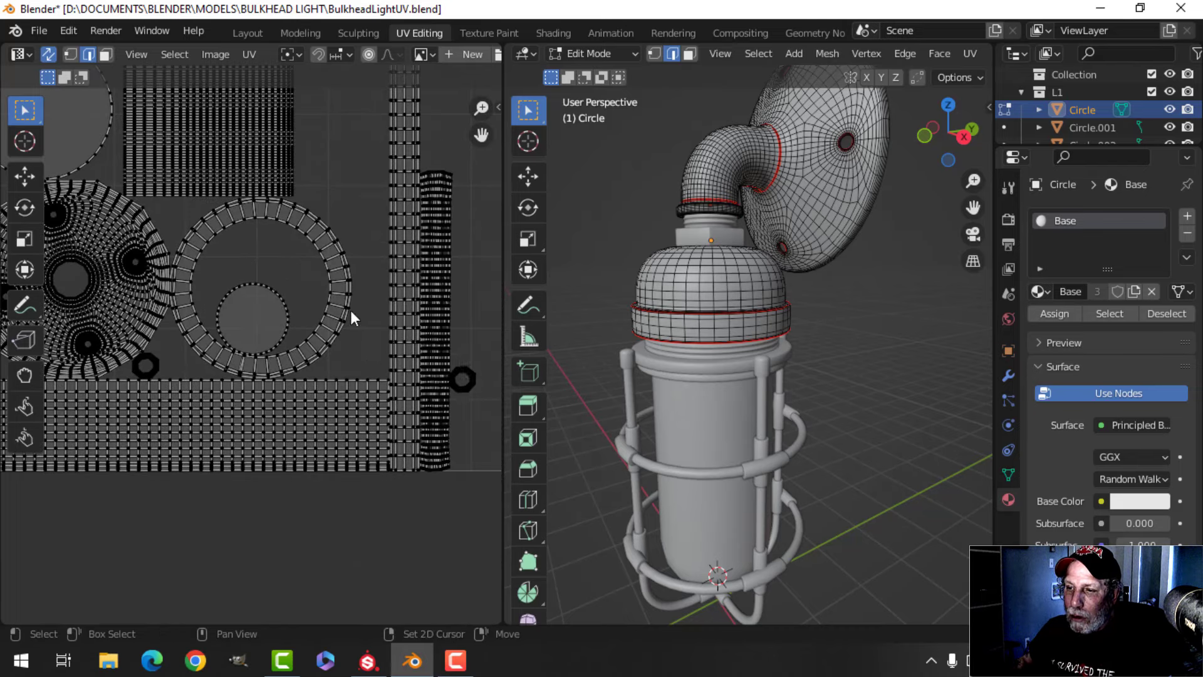
# Select part of the small octagonal UV island, return to Object Mode and deselect everything.
pyautogui.click(467, 376)
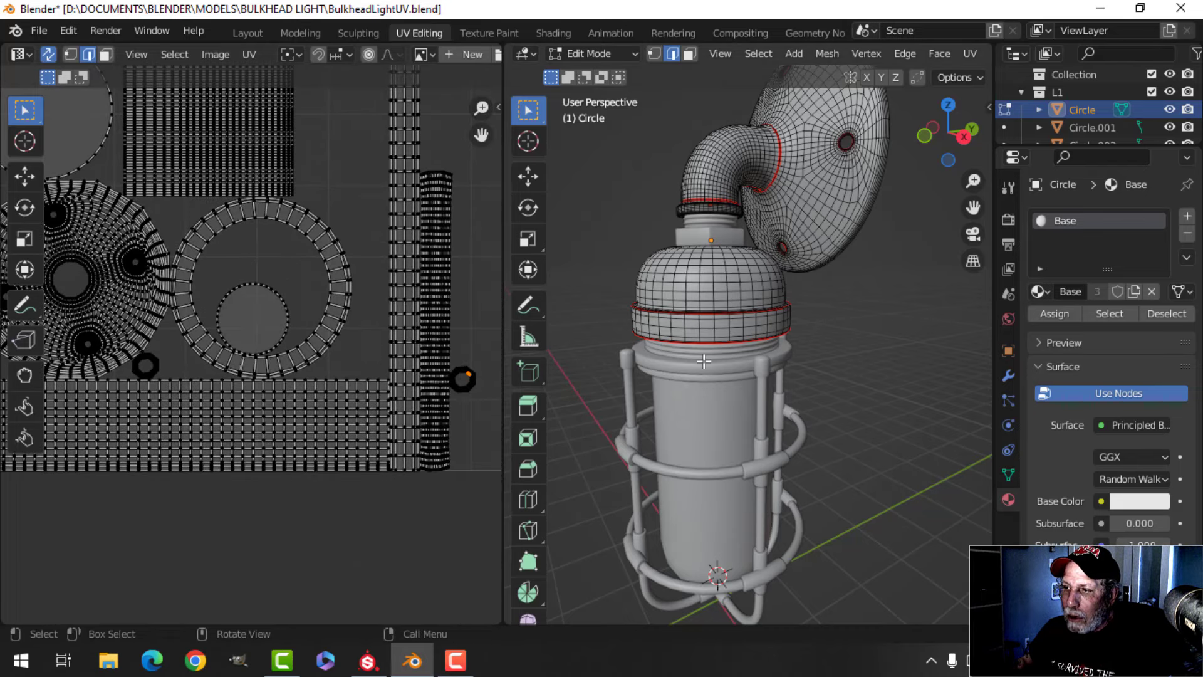
pyautogui.scroll(-4, 727, 346)
pyautogui.press('Tab')
pyautogui.hotkey('alt', 'a')
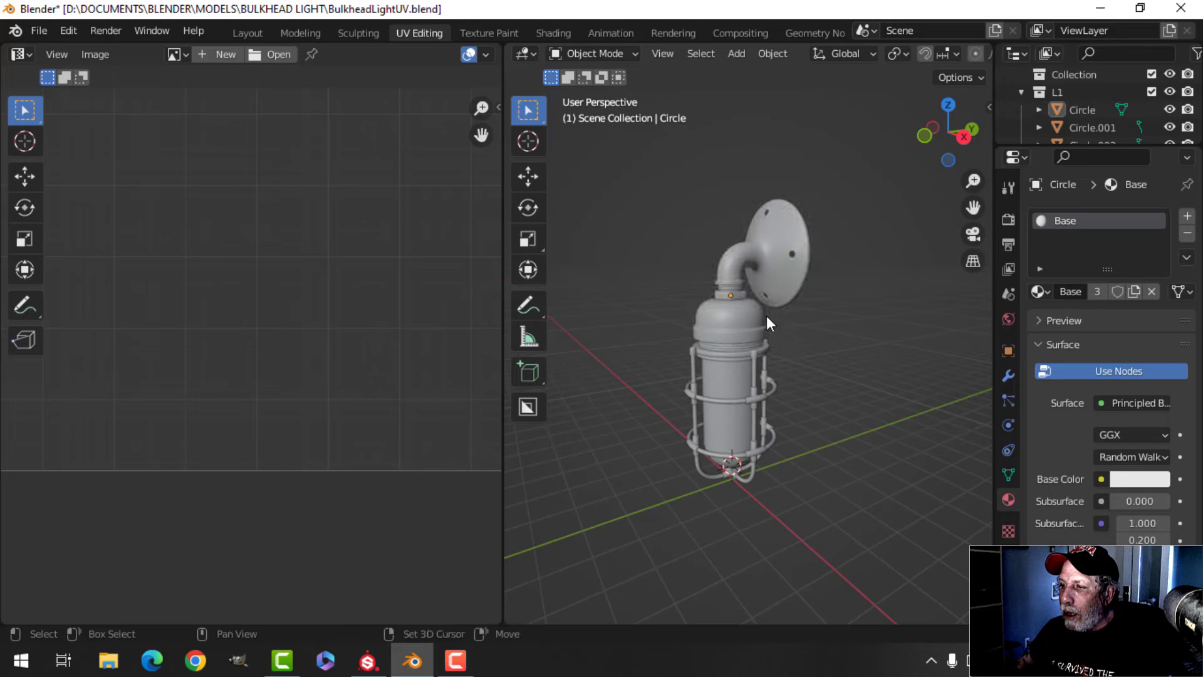
# Select all parts of the bulkhead light and save the file.
pyautogui.moveTo(766, 315); pyautogui.dragTo(735, 311, button='middle')
pyautogui.scroll(3, 729, 290)
pyautogui.scroll(-1, 721, 346)
pyautogui.press('a')
pyautogui.hotkey('ctrl', 's')
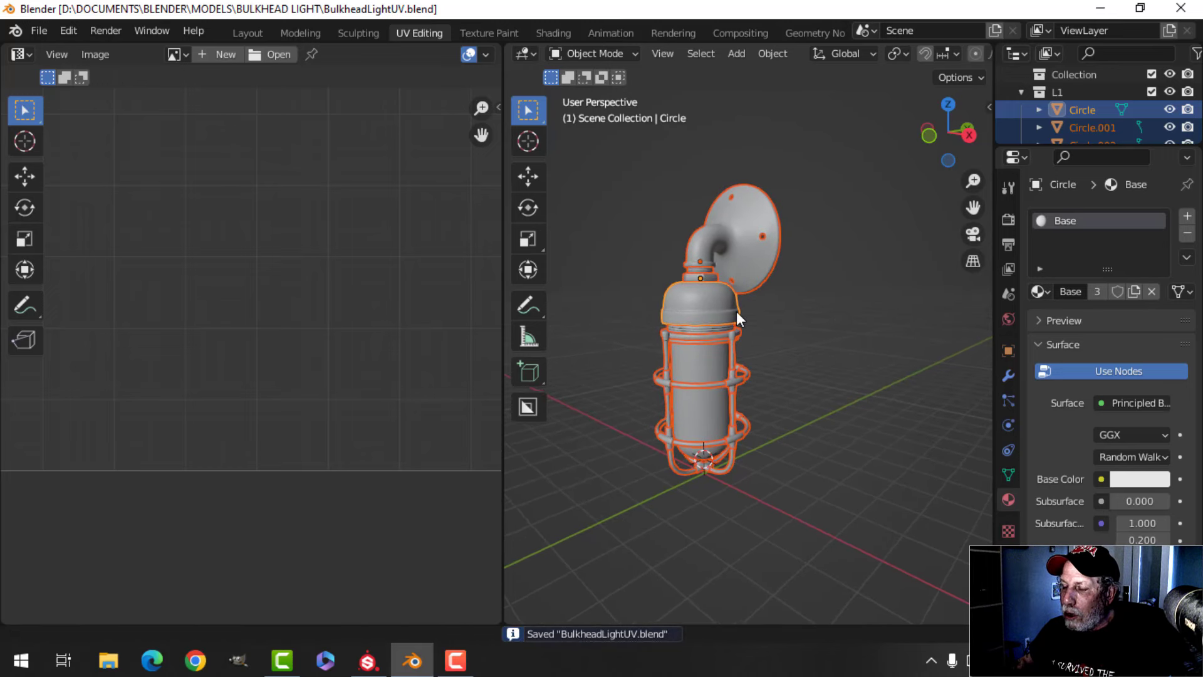
# Deselect all parts and examine the whole bulkhead light from the front and side.
pyautogui.scroll(1, 753, 304)
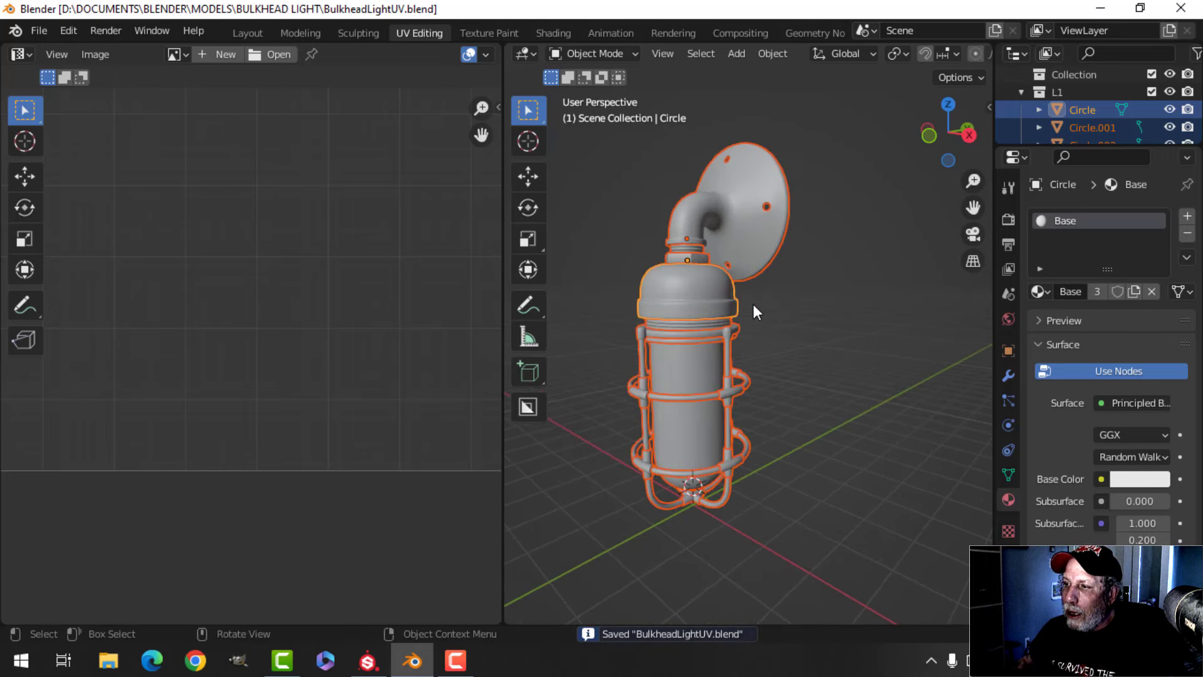
pyautogui.keyDown('shift'); pyautogui.moveTo(735, 280); pyautogui.dragTo(775, 295, button='middle'); pyautogui.keyUp('shift')
pyautogui.moveTo(781, 303); pyautogui.dragTo(779, 294, button='middle')
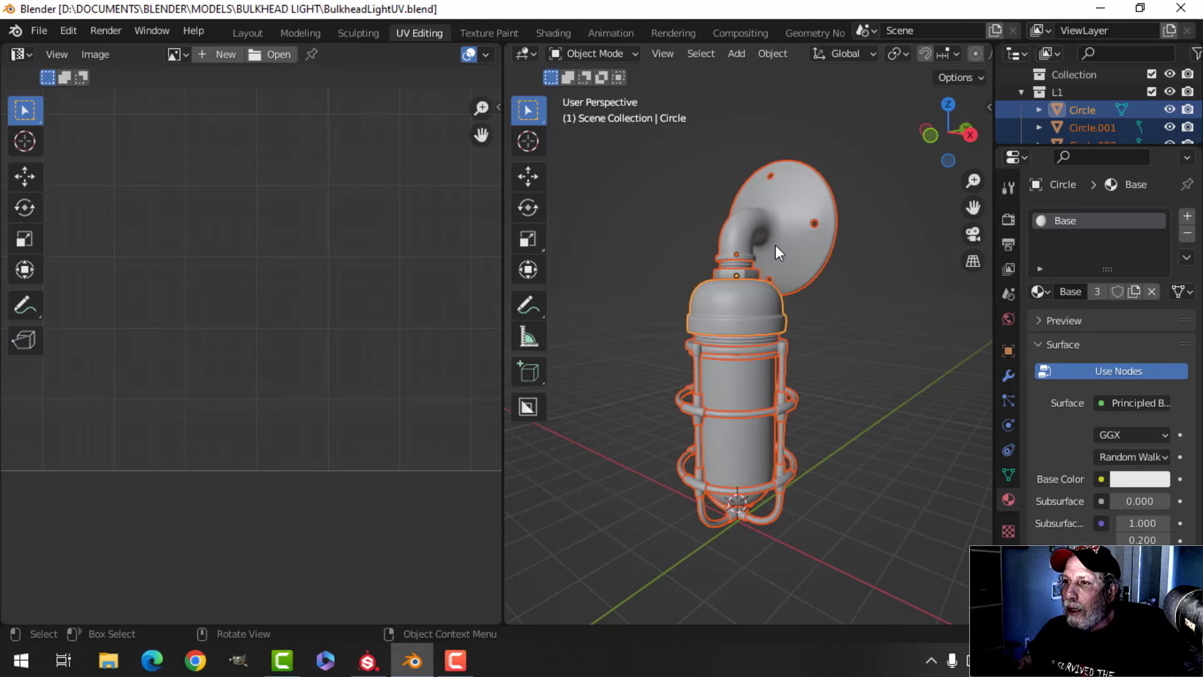
pyautogui.hotkey('alt', 'a')
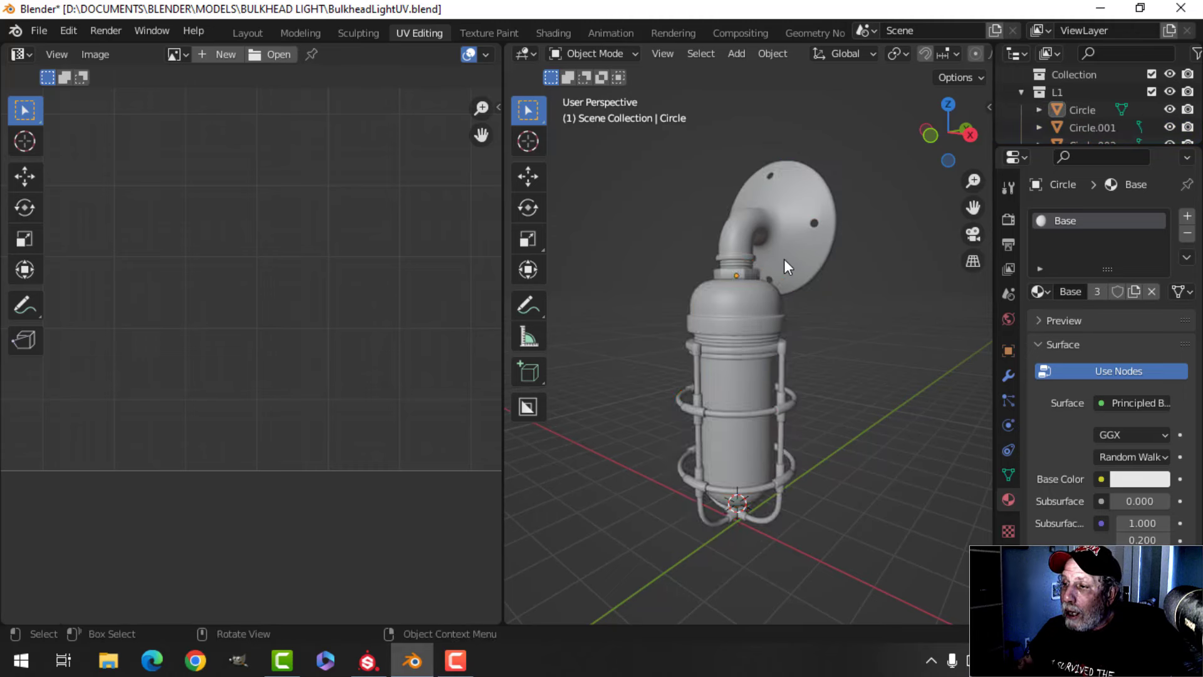
pyautogui.moveTo(784, 258)
pyautogui.mouseDown(button='middle')
pyautogui.moveTo(771, 238)
pyautogui.moveTo(788, 256)
pyautogui.mouseUp(button='middle')
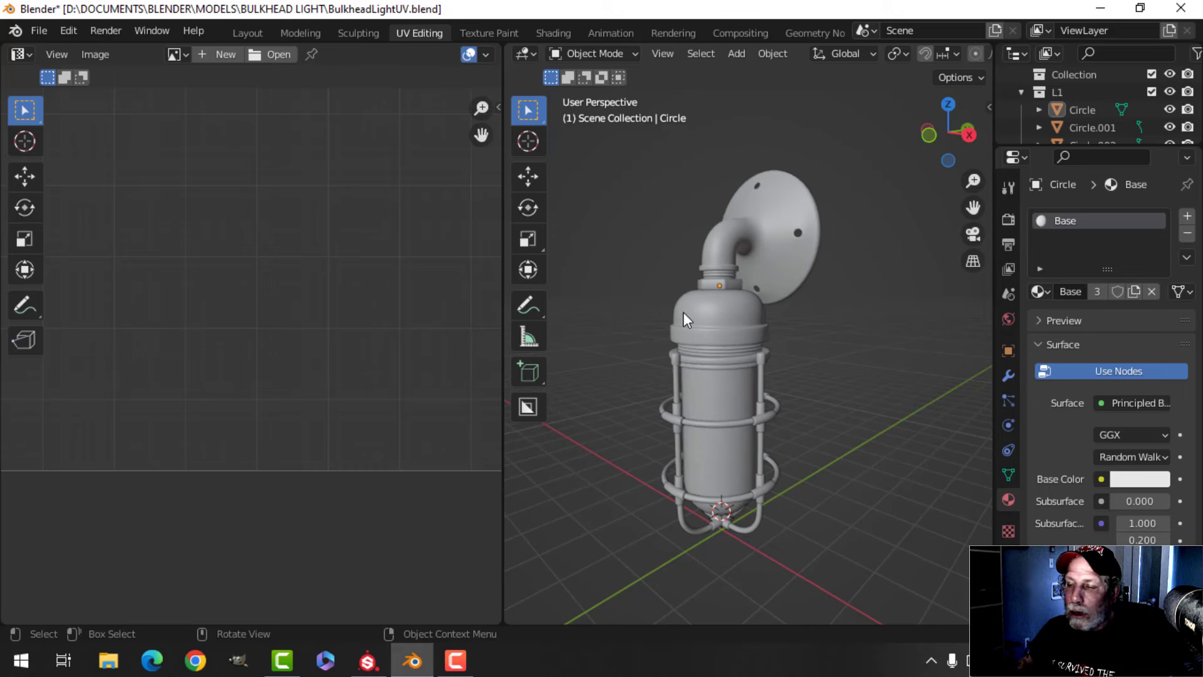
pyautogui.scroll(2, 762, 287)
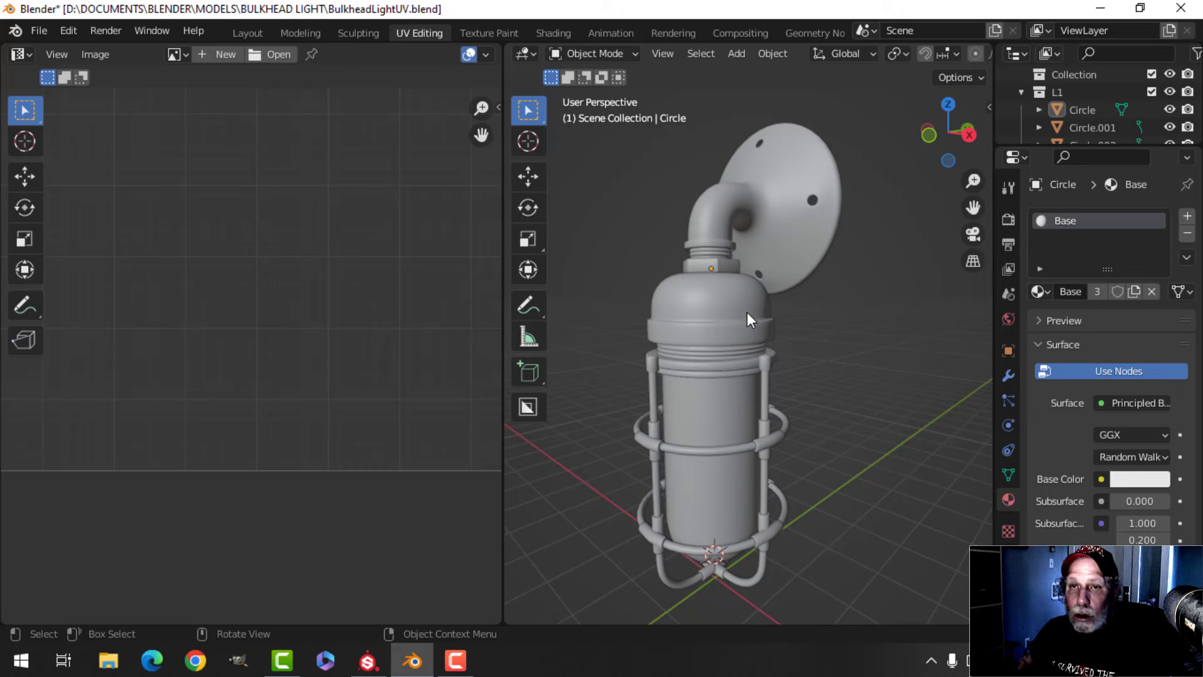
pyautogui.scroll(-2, 773, 289)
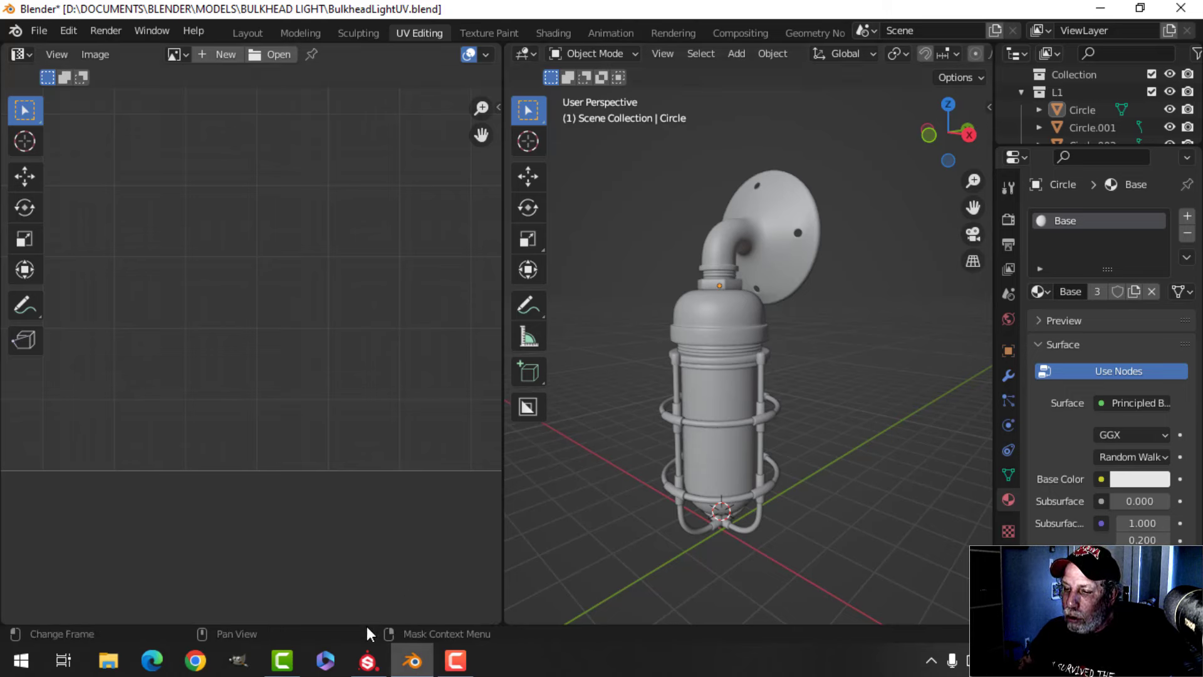
# Switch to Substance Painter, enlarge the 3D viewport and examine the untextured bulkhead light with its four texture sets.
pyautogui.click(367, 659)
pyautogui.scroll(5, 566, 255)
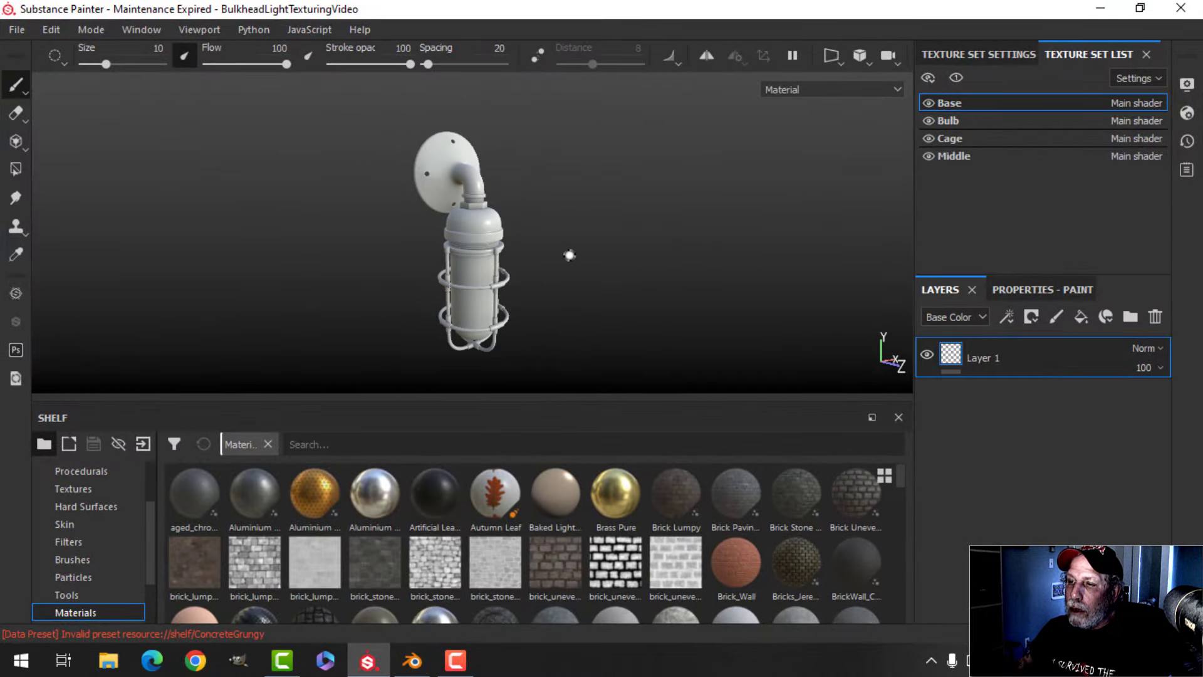
pyautogui.keyDown('alt'); pyautogui.moveTo(583, 247); pyautogui.dragTo(590, 223); pyautogui.keyUp('alt')
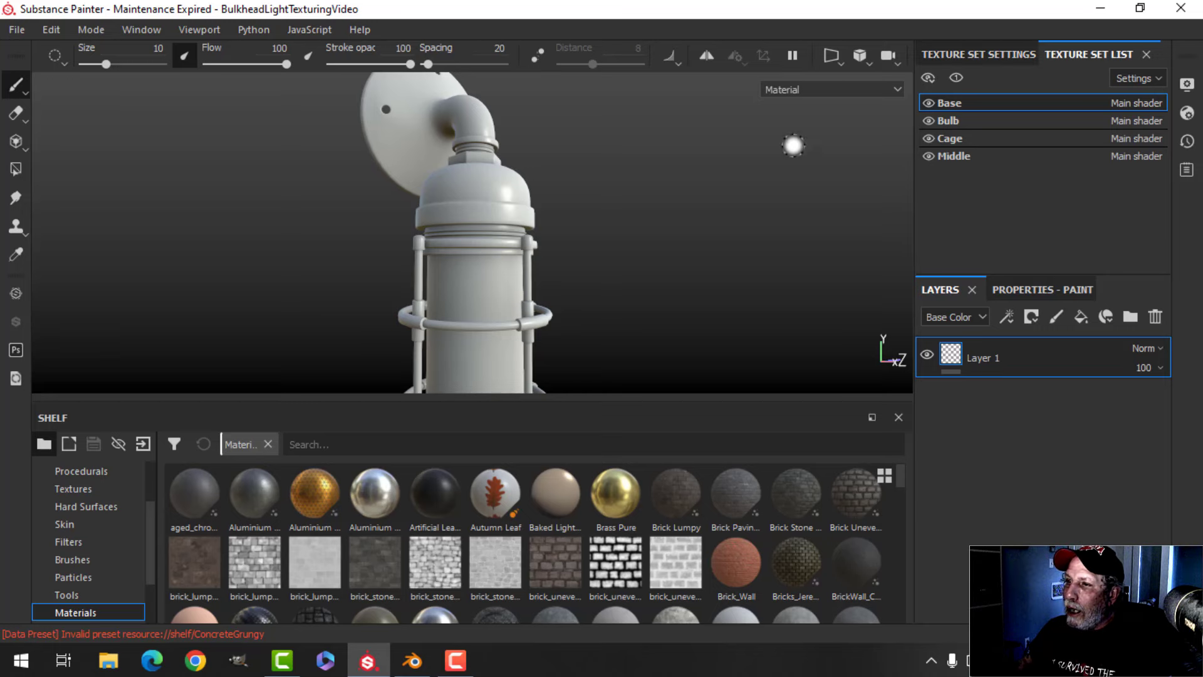
pyautogui.keyDown('alt'); pyautogui.moveTo(642, 206); pyautogui.dragTo(612, 220); pyautogui.keyUp('alt')
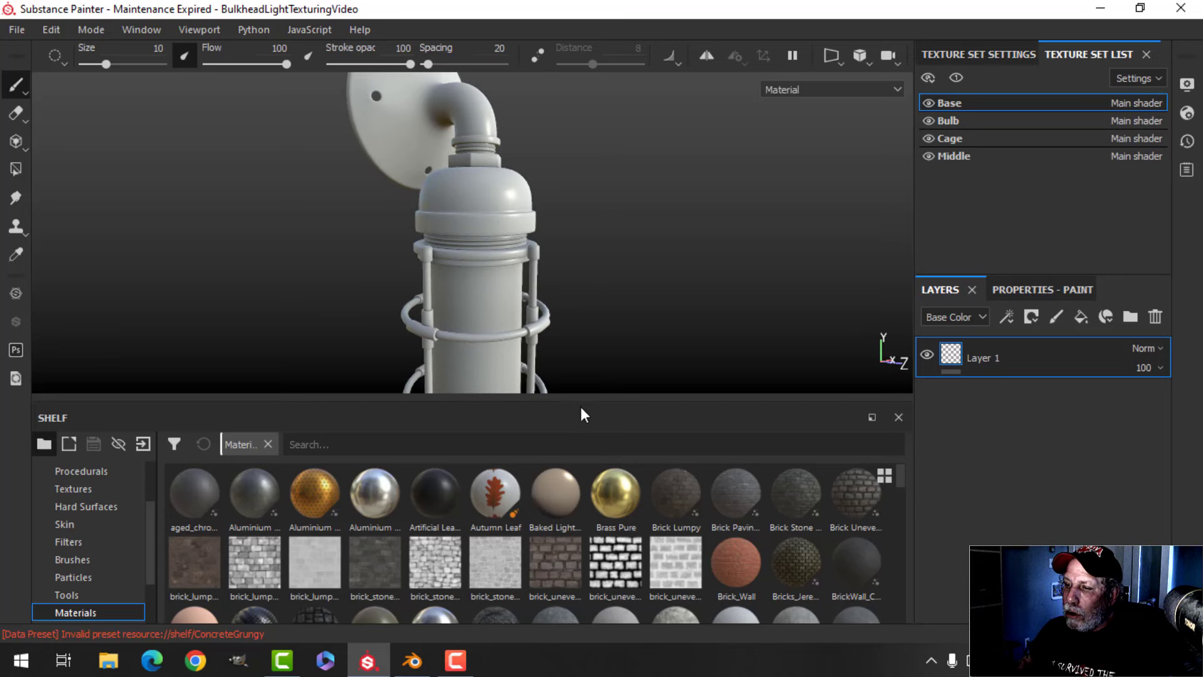
pyautogui.moveTo(580, 405); pyautogui.dragTo(580, 470)
pyautogui.keyDown('alt'); pyautogui.moveTo(613, 280); pyautogui.dragTo(546, 272); pyautogui.keyUp('alt')
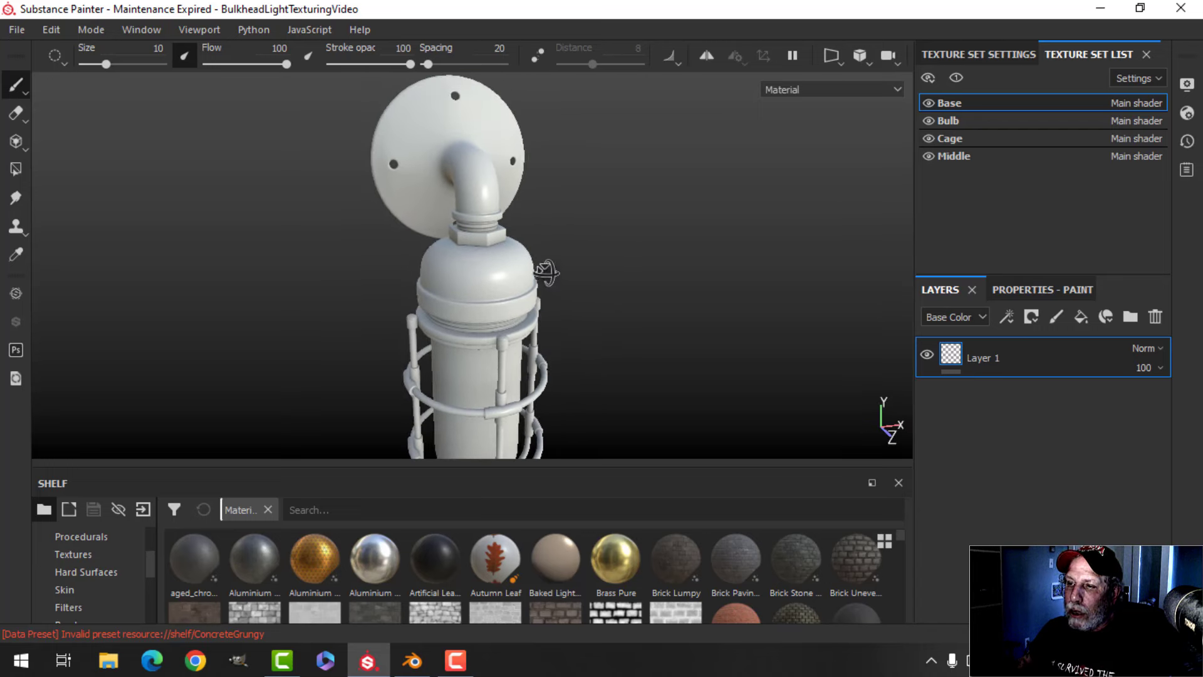
pyautogui.moveTo(572, 325)
pyautogui.keyDown('alt'); pyautogui.mouseDown(button='middle')
pyautogui.moveTo(547, 261)
pyautogui.moveTo(615, 269)
pyautogui.moveTo(578, 250)
pyautogui.moveTo(584, 284)
pyautogui.moveTo(589, 269)
pyautogui.mouseUp(button='middle'); pyautogui.keyUp('alt')
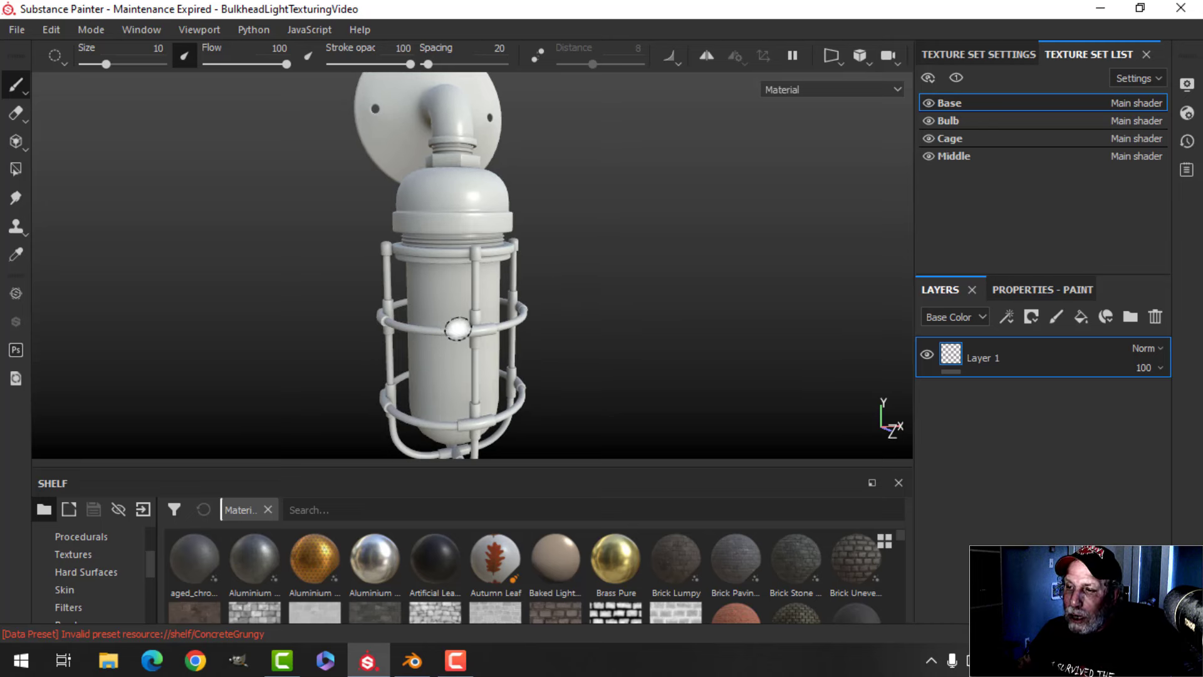
pyautogui.moveTo(610, 284)
pyautogui.keyDown('alt'); pyautogui.mouseDown(button='middle')
pyautogui.moveTo(609, 263)
pyautogui.moveTo(607, 314)
pyautogui.moveTo(594, 260)
pyautogui.moveTo(615, 304)
pyautogui.mouseUp(button='middle'); pyautogui.keyUp('alt')
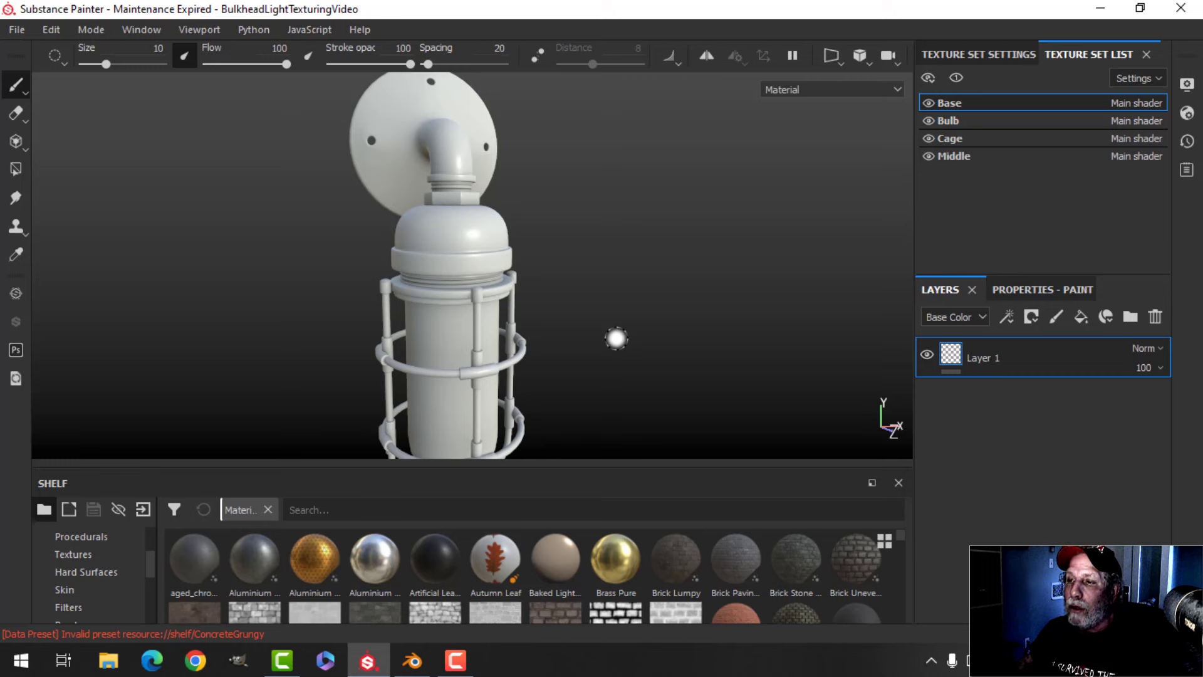
# Delete Layer 1 from the Base texture set and add the Brass Pure material as its layer.
pyautogui.click(1155, 316)
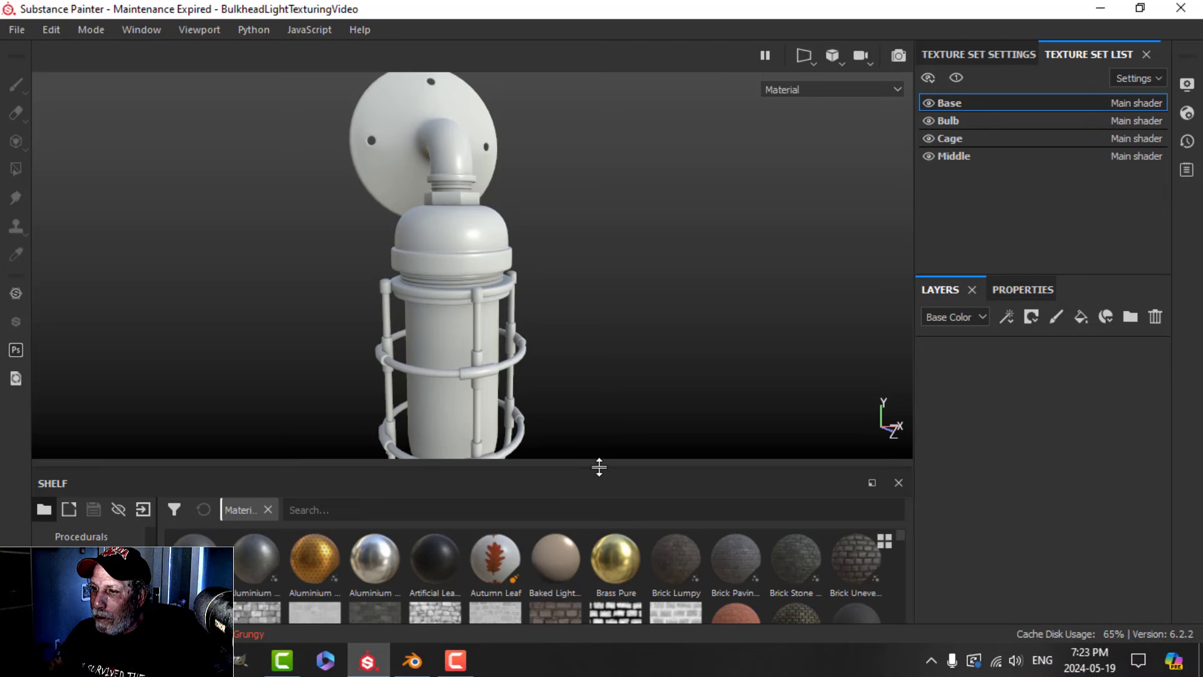
pyautogui.moveTo(599, 467); pyautogui.dragTo(587, 409)
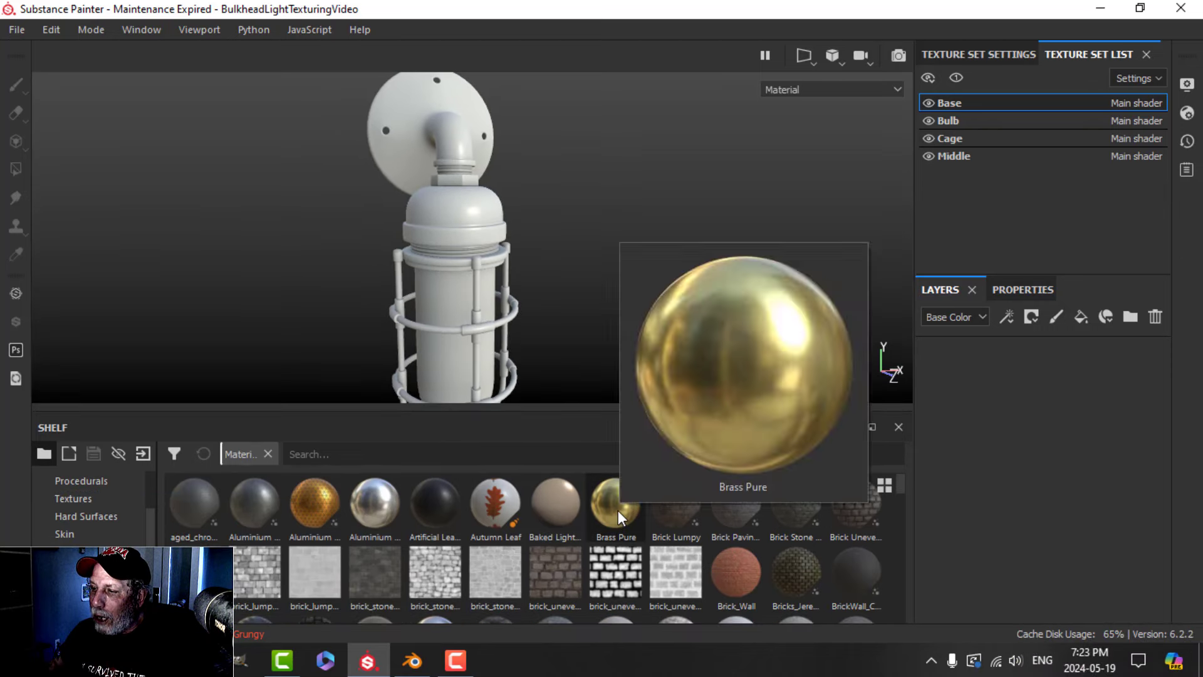
pyautogui.moveTo(617, 510); pyautogui.dragTo(968, 415)
pyautogui.keyDown('alt'); pyautogui.moveTo(603, 237); pyautogui.dragTo(604, 218); pyautogui.keyUp('alt')
pyautogui.scroll(5, 554, 203)
pyautogui.scroll(-1, 555, 203)
pyautogui.keyDown('alt'); pyautogui.moveTo(555, 203); pyautogui.dragTo(554, 265, button='middle'); pyautogui.keyUp('alt')
pyautogui.keyDown('alt'); pyautogui.moveTo(554, 264); pyautogui.dragTo(574, 242); pyautogui.keyUp('alt')
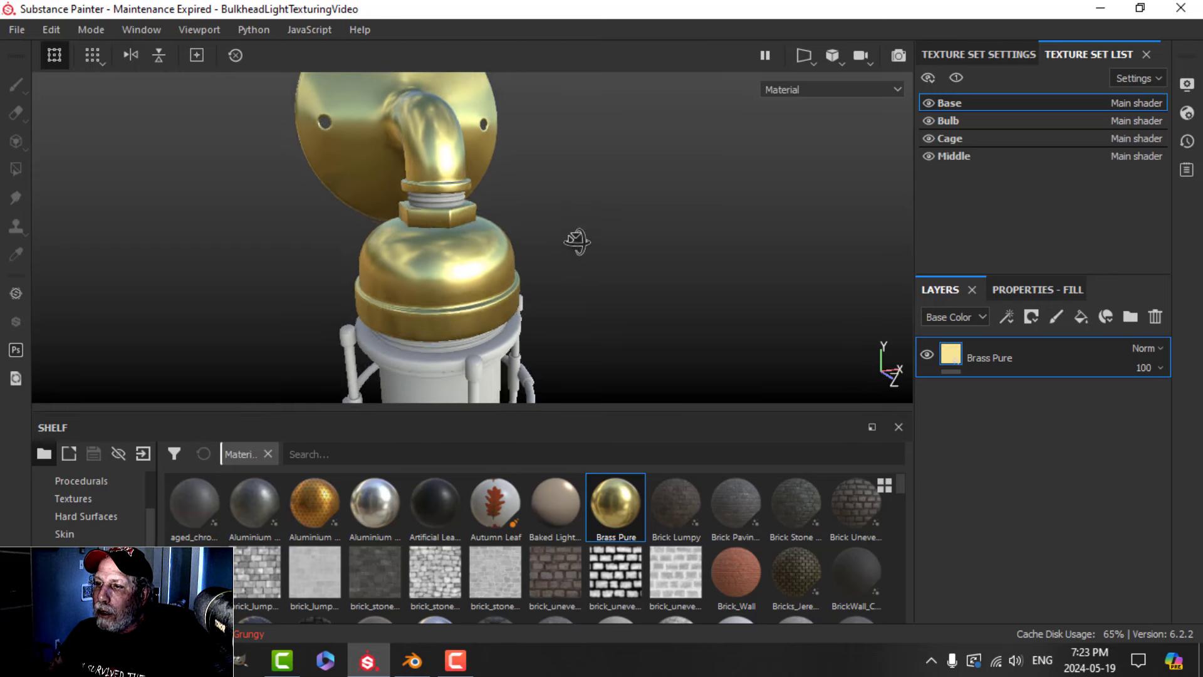
pyautogui.scroll(-3, 631, 314)
# Set the Brass Pure layer's roughness to about 0.26.
pyautogui.click(1005, 291)
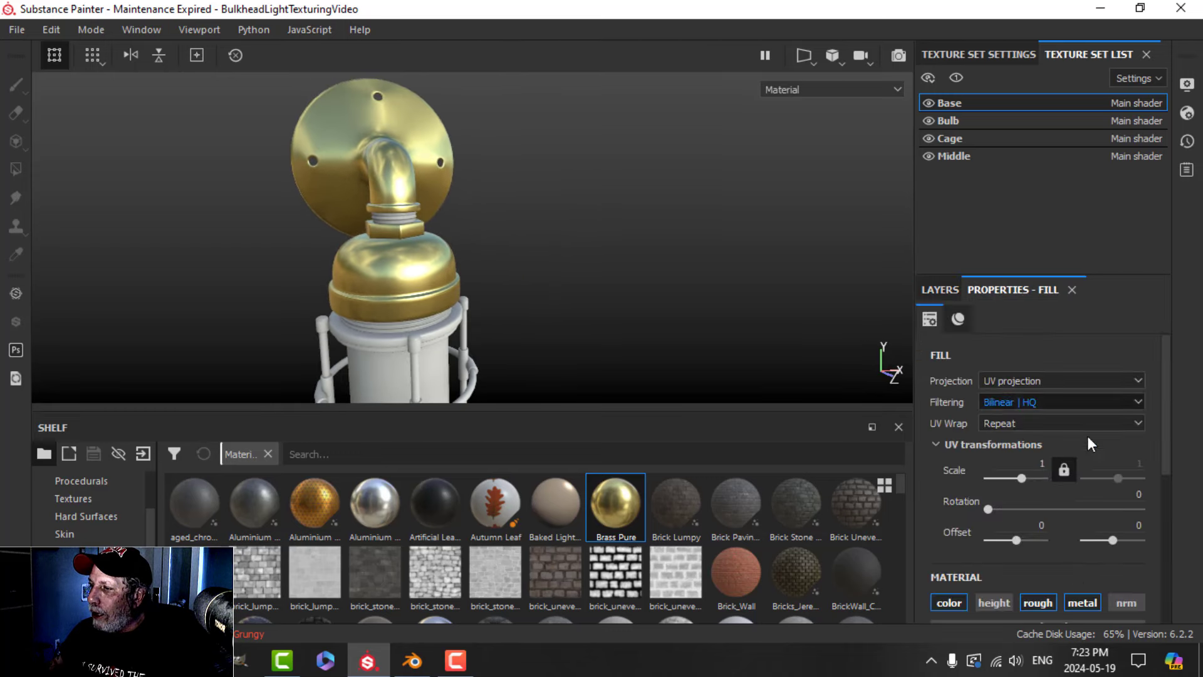
pyautogui.scroll(-5, 1053, 564)
pyautogui.scroll(1, 1040, 489)
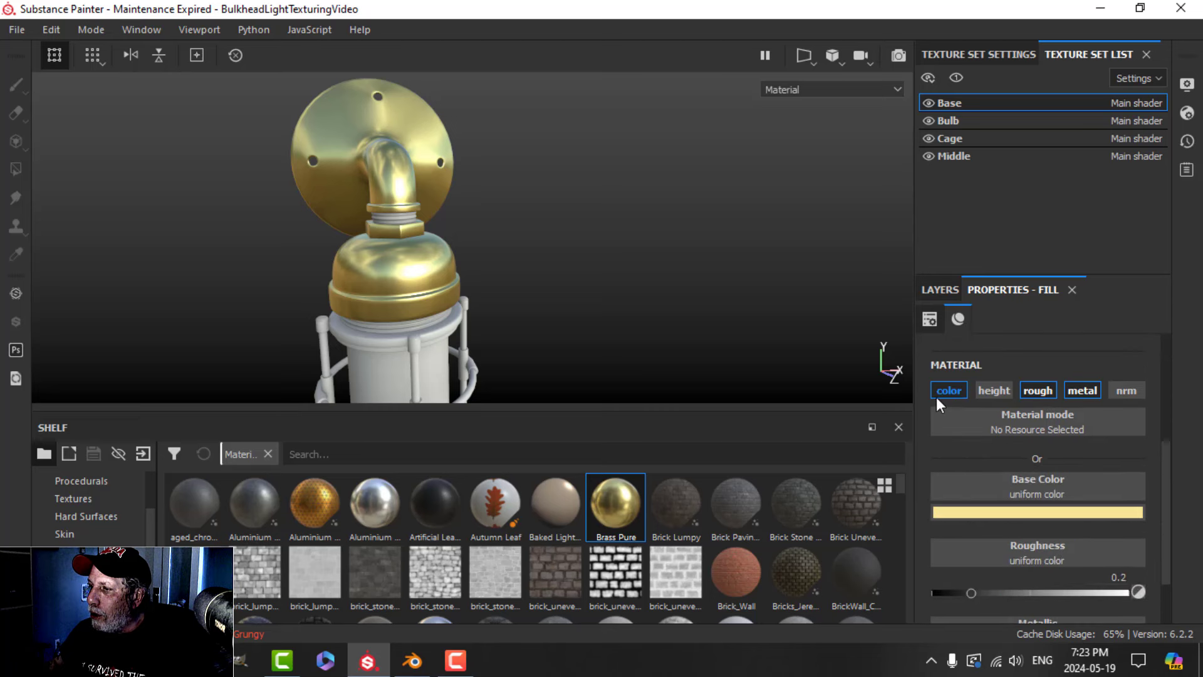
pyautogui.scroll(-2, 1059, 432)
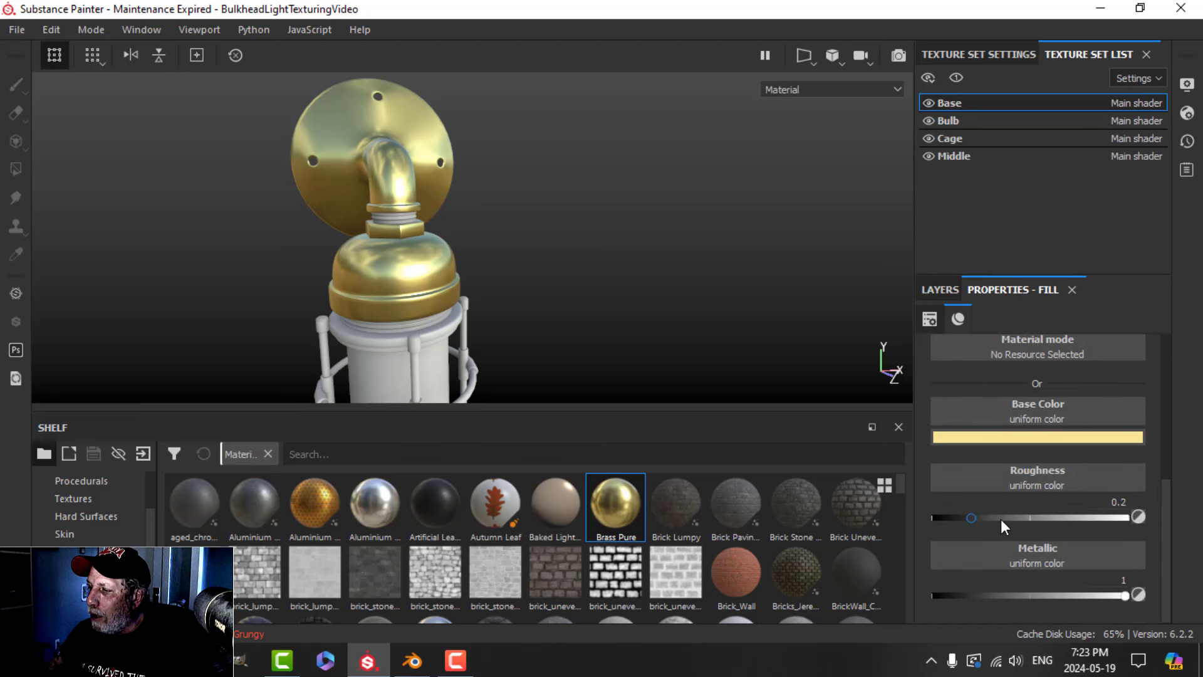
pyautogui.moveTo(971, 517); pyautogui.dragTo(982, 517)
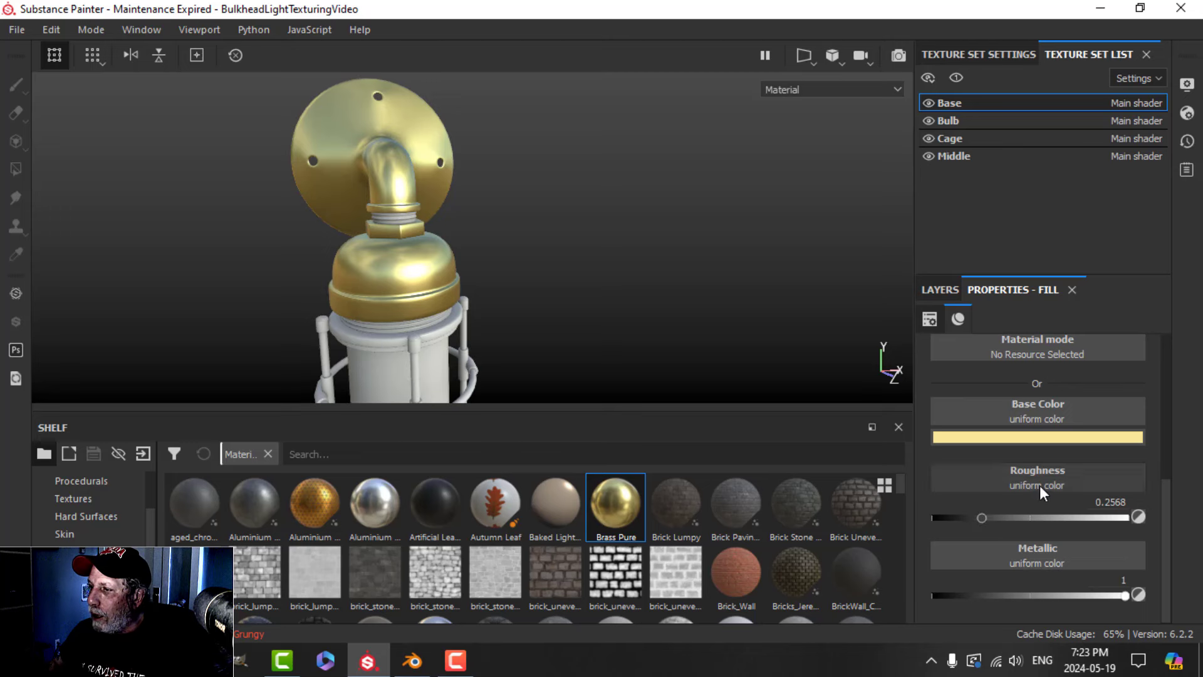
# Darken the Brass Pure layer's base color and check the dome and wall plate up close.
pyautogui.click(1021, 434)
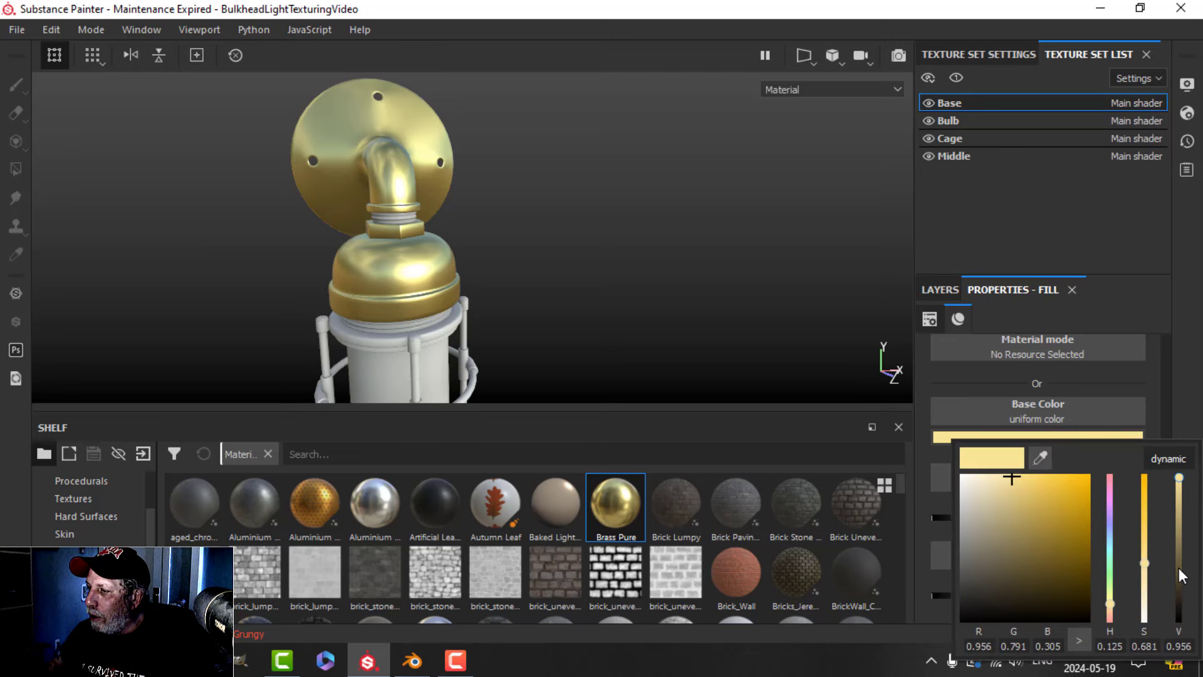
pyautogui.moveTo(1182, 492); pyautogui.dragTo(1184, 508)
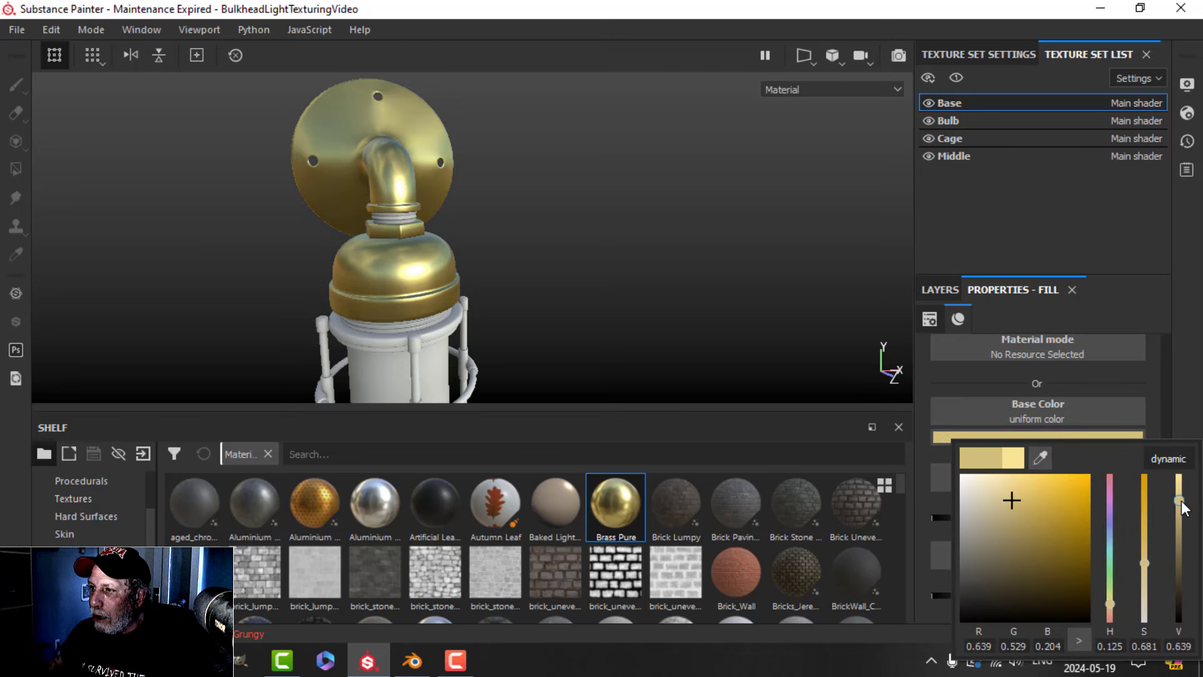
pyautogui.click(942, 289)
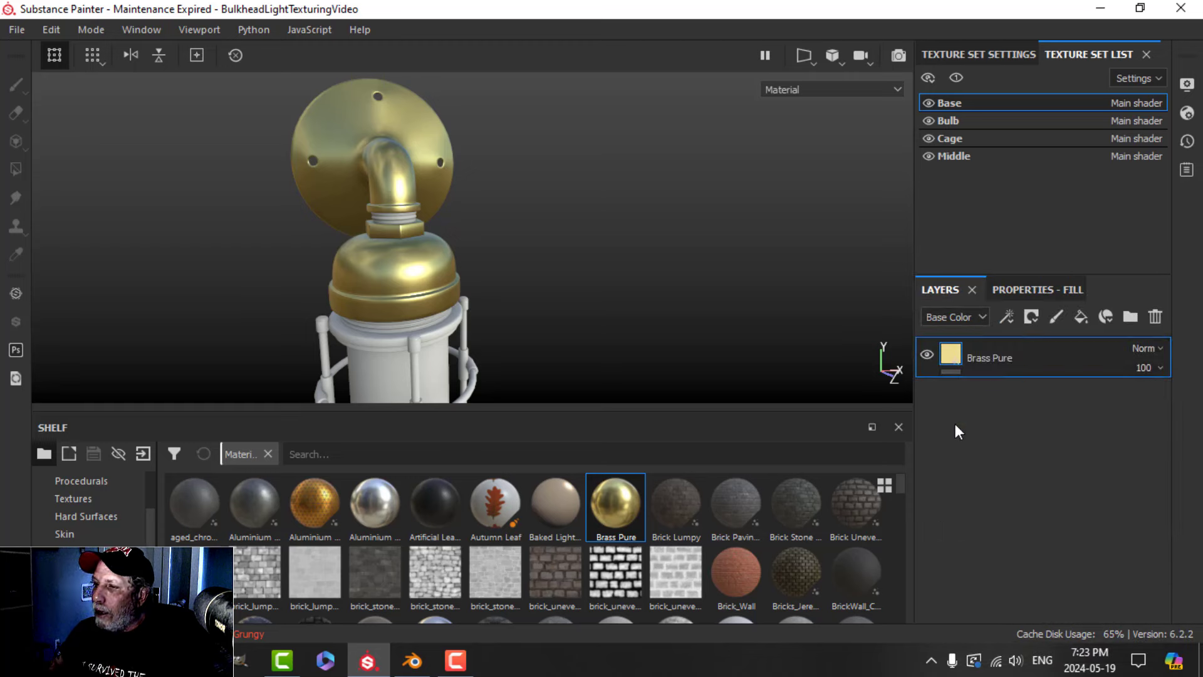
pyautogui.keyDown('alt'); pyautogui.moveTo(613, 282); pyautogui.dragTo(623, 268); pyautogui.keyUp('alt')
pyautogui.keyDown('alt'); pyautogui.moveTo(557, 306); pyautogui.dragTo(576, 320); pyautogui.keyUp('alt')
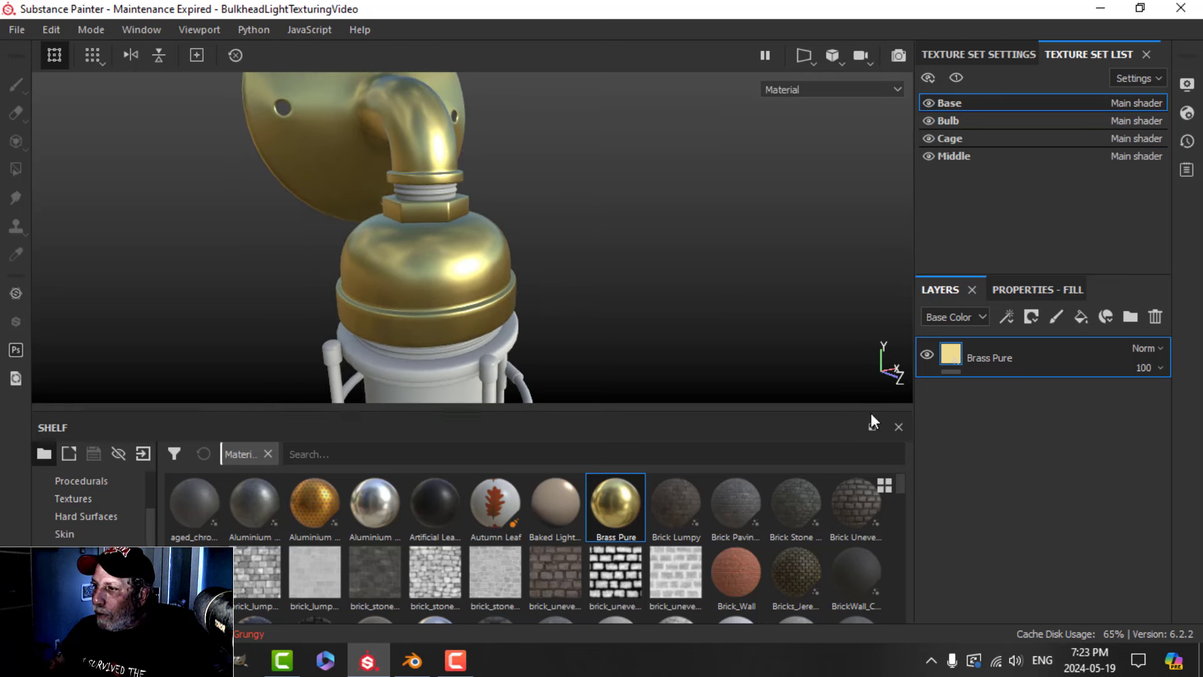
# Add a MatFinish Rough filter to the Brass Pure layer.
pyautogui.rightClick(949, 352)
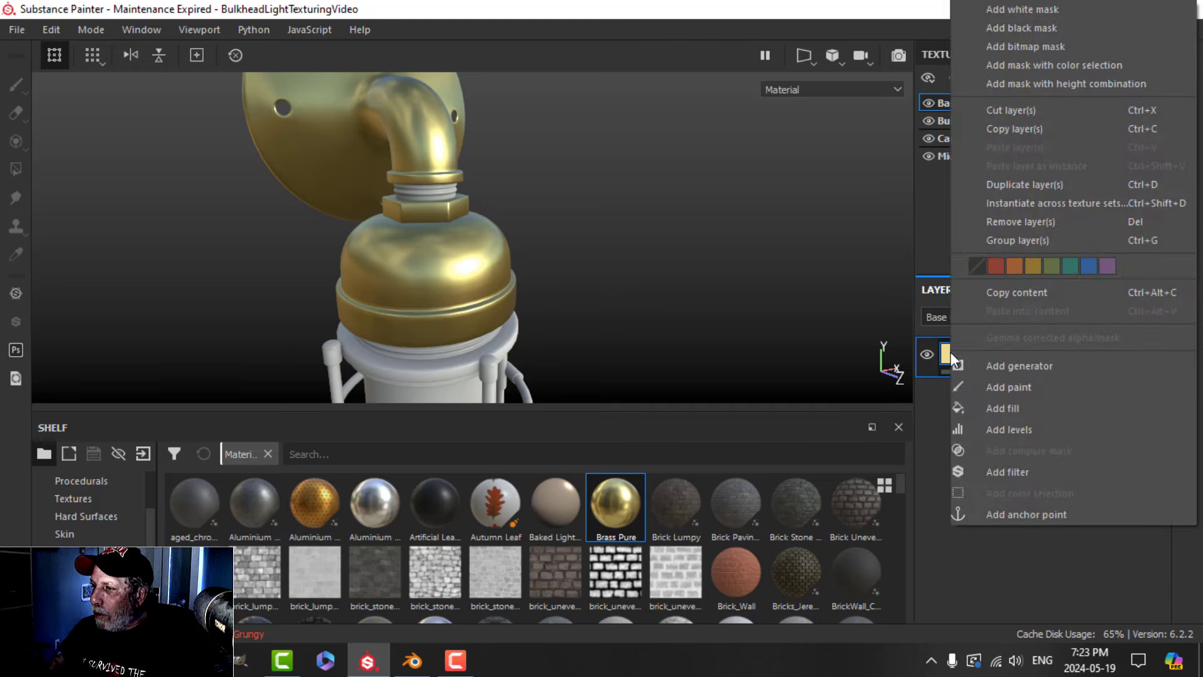
pyautogui.click(1007, 473)
pyautogui.click(1028, 288)
pyautogui.click(1014, 377)
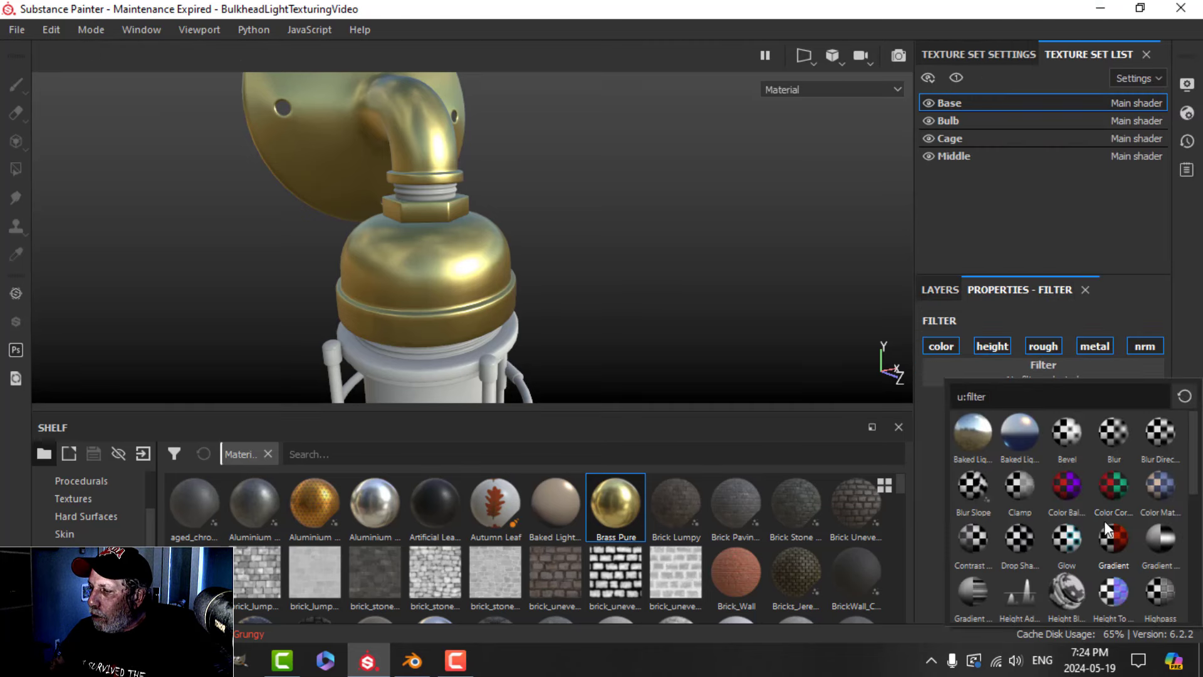
pyautogui.scroll(-3, 1108, 546)
pyautogui.click(1120, 592)
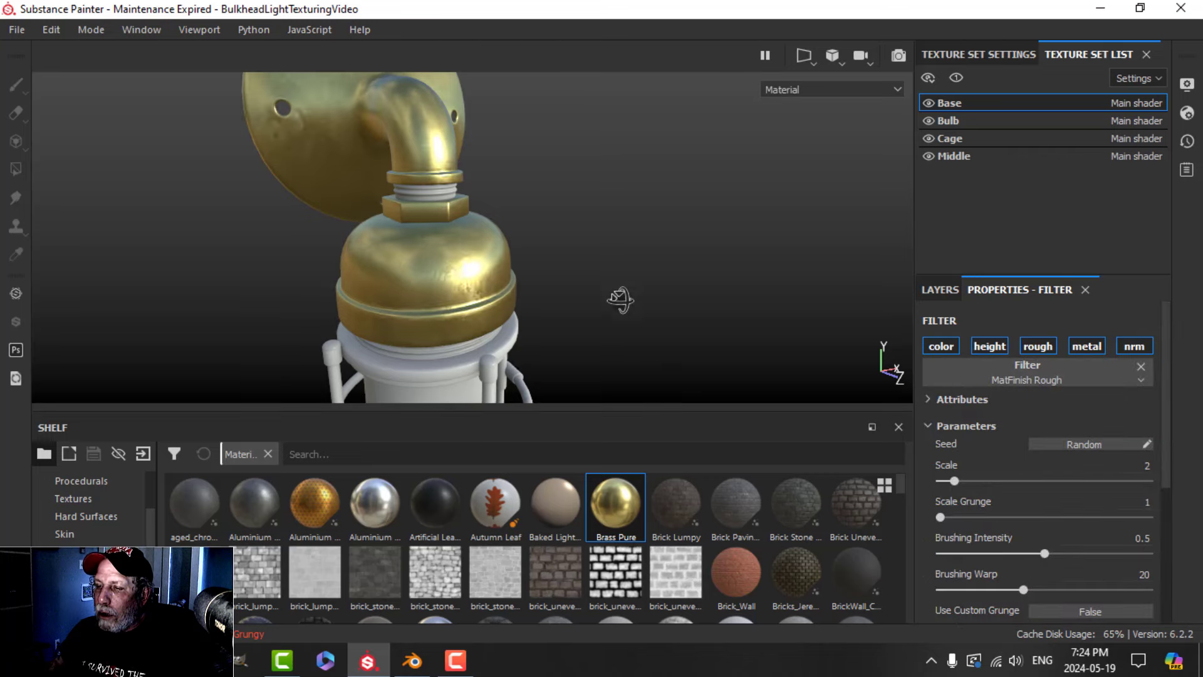
# Set the MatFinish Rough filter's scale to 3, scale grunge to 4 and brushing intensity to 0.36.
pyautogui.moveTo(620, 299)
pyautogui.keyDown('alt'); pyautogui.mouseDown()
pyautogui.moveTo(596, 280)
pyautogui.moveTo(564, 322)
pyautogui.moveTo(609, 322)
pyautogui.moveTo(625, 306)
pyautogui.moveTo(387, 226)
pyautogui.moveTo(634, 285)
pyautogui.moveTo(636, 308)
pyautogui.moveTo(570, 247)
pyautogui.moveTo(604, 298)
pyautogui.mouseUp(); pyautogui.keyUp('alt')
pyautogui.moveTo(959, 480); pyautogui.dragTo(979, 518)
pyautogui.moveTo(1051, 554); pyautogui.dragTo(1015, 548)
pyautogui.moveTo(586, 256)
pyautogui.keyDown('alt'); pyautogui.mouseDown()
pyautogui.moveTo(554, 312)
pyautogui.moveTo(492, 276)
pyautogui.moveTo(564, 282)
pyautogui.moveTo(470, 257)
pyautogui.moveTo(495, 321)
pyautogui.moveTo(535, 236)
pyautogui.moveTo(537, 255)
pyautogui.mouseUp(); pyautogui.keyUp('alt')
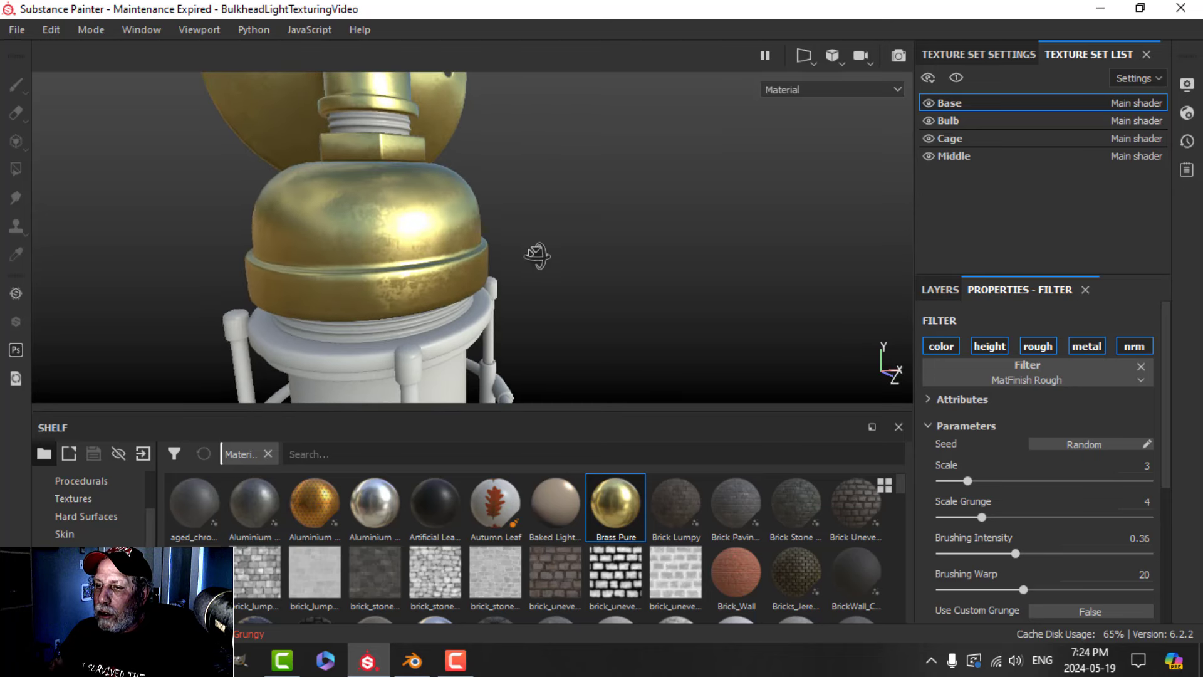
# Turn on triplanar mapping for the MatFinish Rough filter and check the brass finish around the fixture.
pyautogui.scroll(-2, 1034, 460)
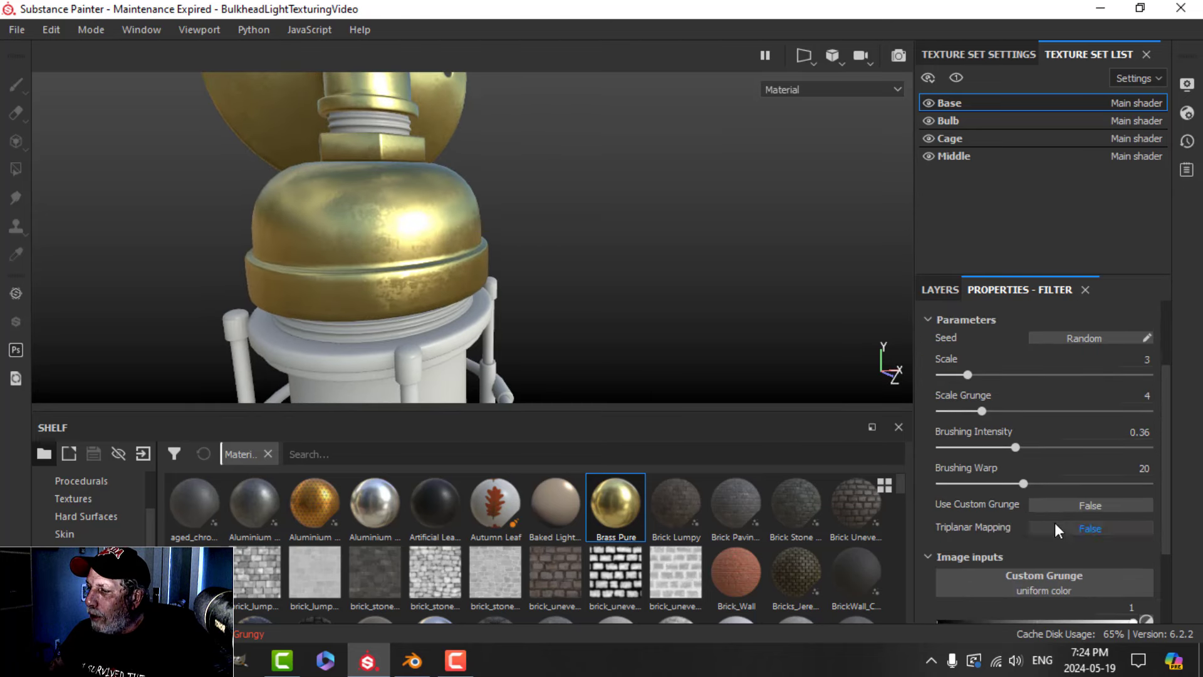
pyautogui.click(1078, 529)
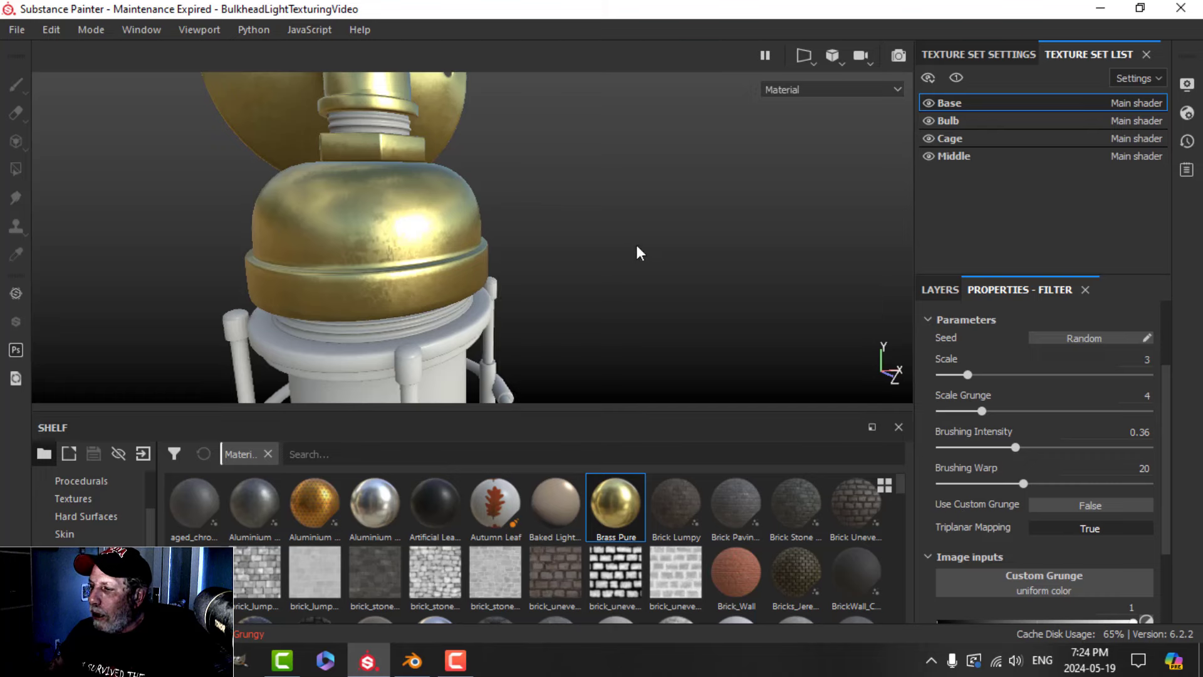
pyautogui.keyDown('alt'); pyautogui.moveTo(636, 250); pyautogui.dragTo(590, 280); pyautogui.keyUp('alt')
pyautogui.keyDown('alt'); pyautogui.moveTo(591, 279); pyautogui.dragTo(499, 282, button='middle'); pyautogui.keyUp('alt')
pyautogui.keyDown('alt'); pyautogui.moveTo(500, 282); pyautogui.dragTo(554, 297); pyautogui.keyUp('alt')
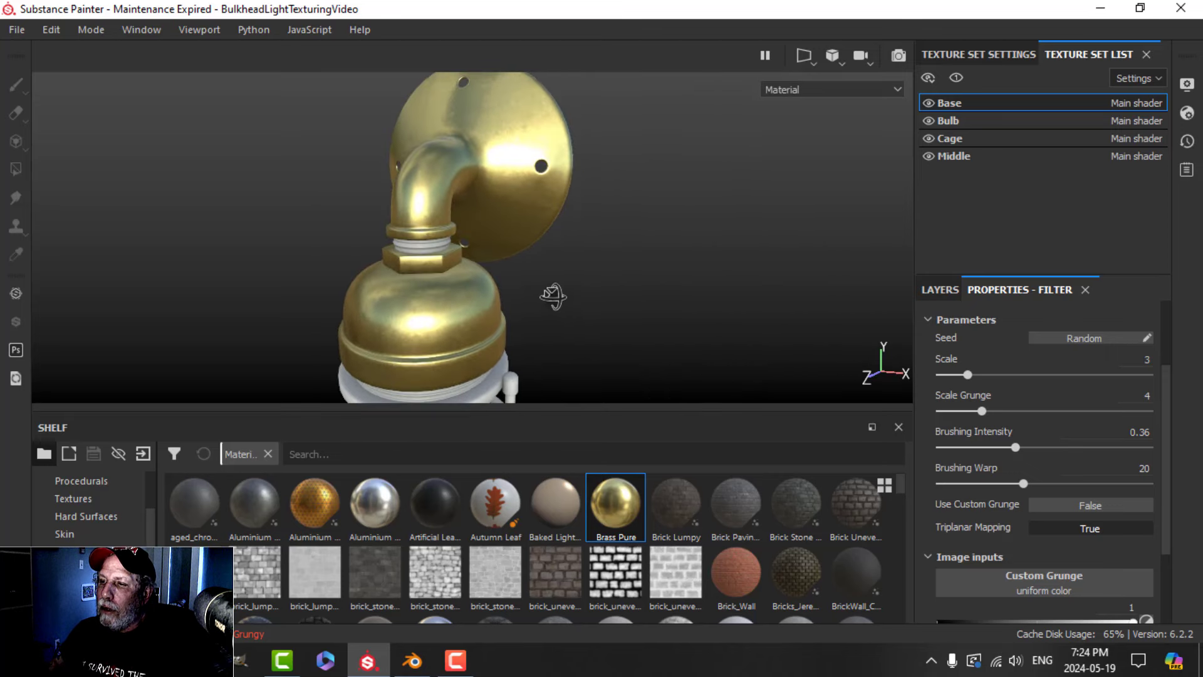
# Rotate the environment lighting slightly and try the Studio 02 environment map on the brass fixture.
pyautogui.keyDown('shift'); pyautogui.moveTo(626, 273); pyautogui.dragTo(609, 267, button='right'); pyautogui.keyUp('shift')
pyautogui.scroll(-5, 608, 277)
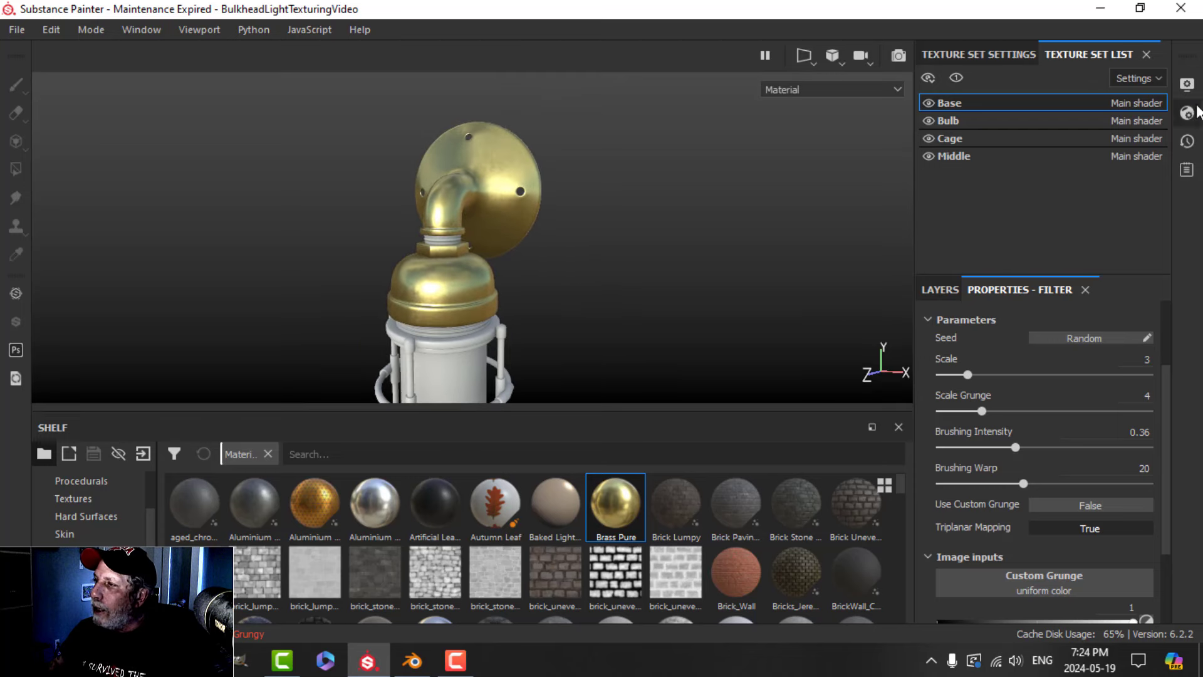
pyautogui.click(1187, 84)
pyautogui.click(830, 154)
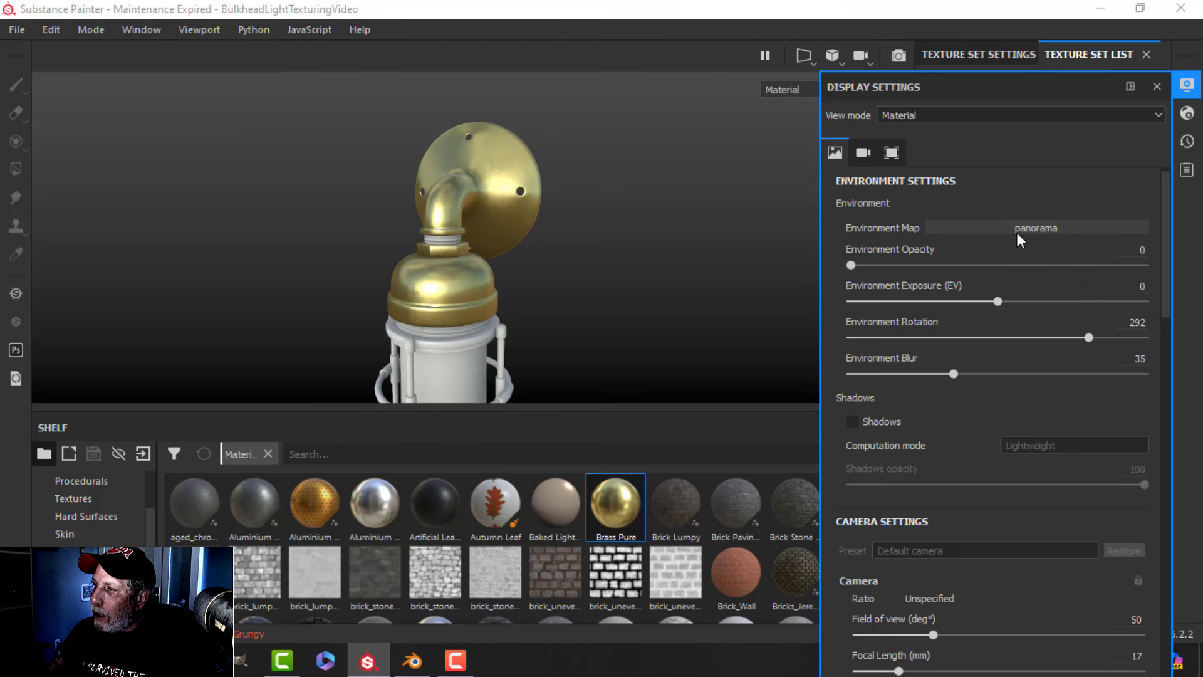
pyautogui.click(1016, 229)
pyautogui.scroll(-2, 969, 448)
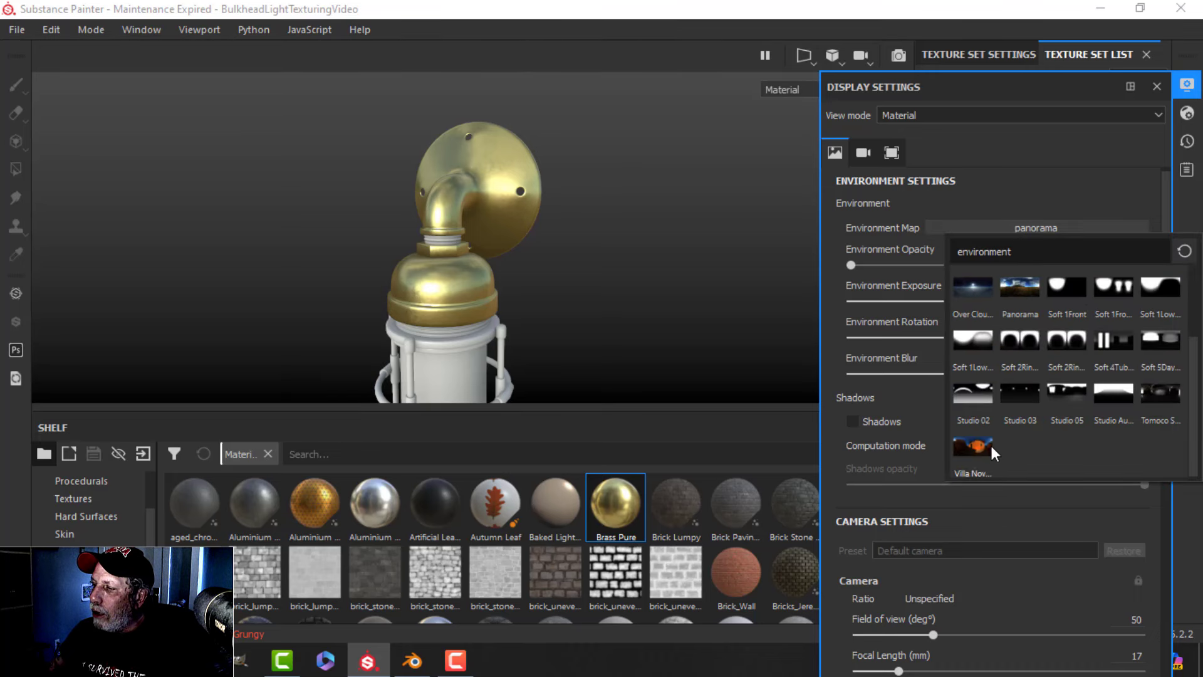
pyautogui.click(973, 393)
pyautogui.keyDown('alt'); pyautogui.moveTo(572, 288); pyautogui.dragTo(592, 285); pyautogui.keyUp('alt')
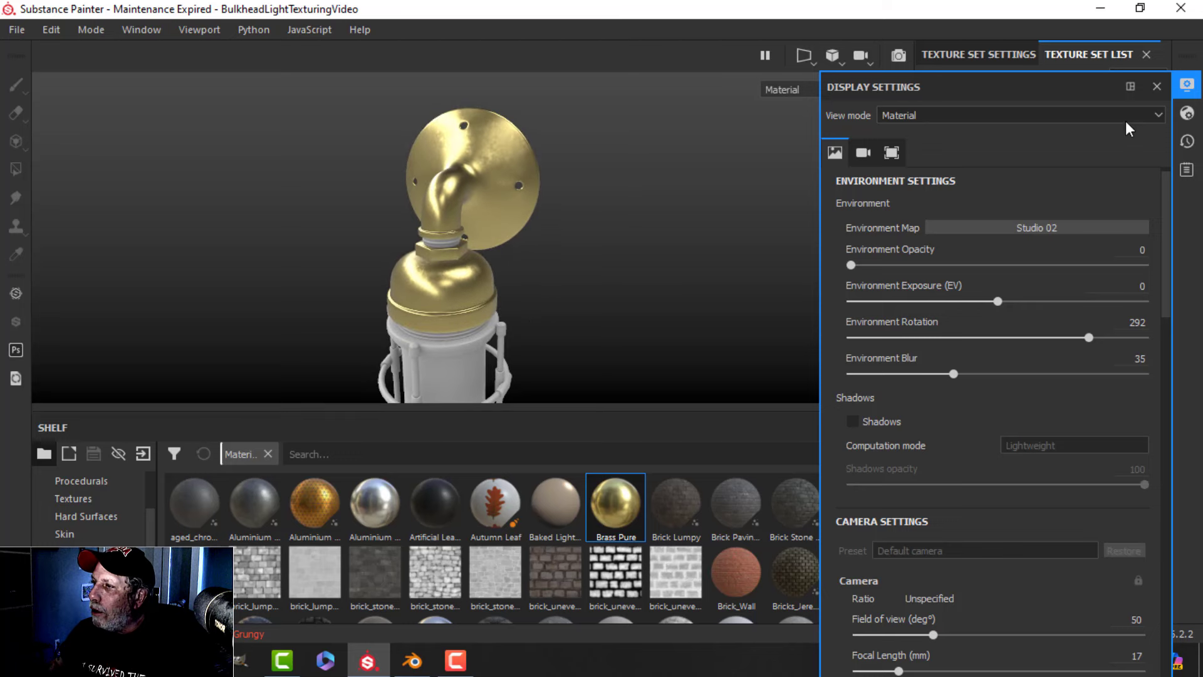
# Restore the original panorama environment map and check the brass finish on the dome and wall plate.
pyautogui.click(1007, 230)
pyautogui.click(1034, 385)
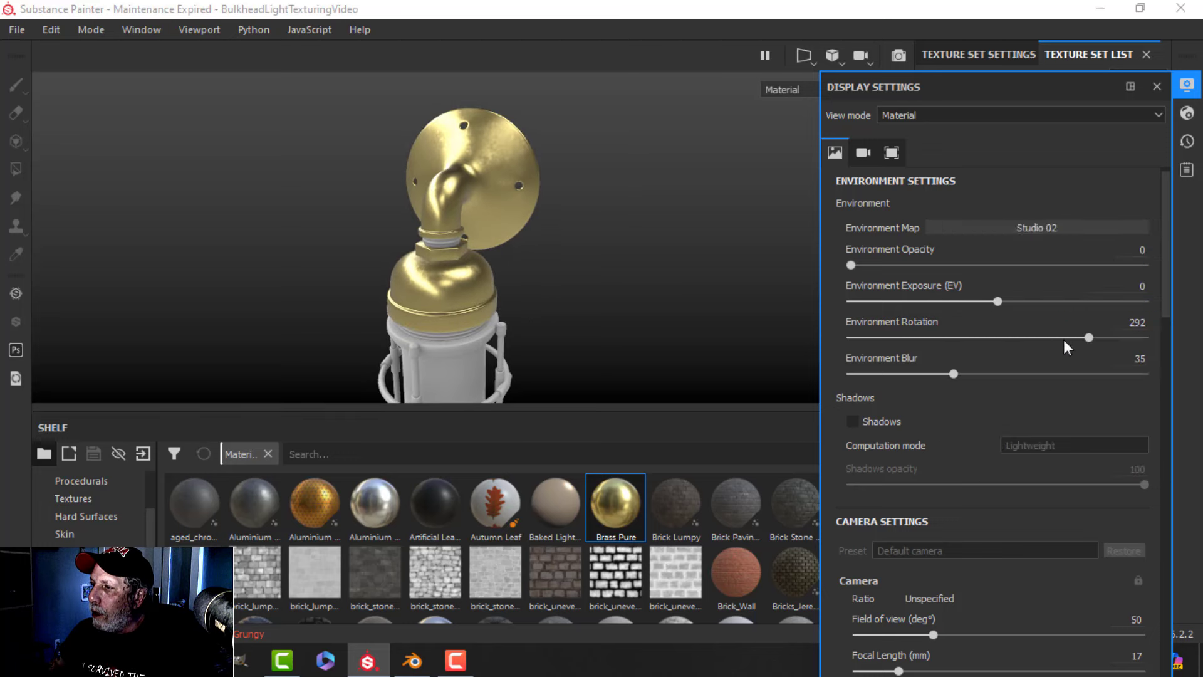
pyautogui.click(1188, 90)
pyautogui.keyDown('alt'); pyautogui.moveTo(682, 267); pyautogui.dragTo(655, 246); pyautogui.keyUp('alt')
pyautogui.scroll(-1, 642, 263)
pyautogui.scroll(4, 640, 263)
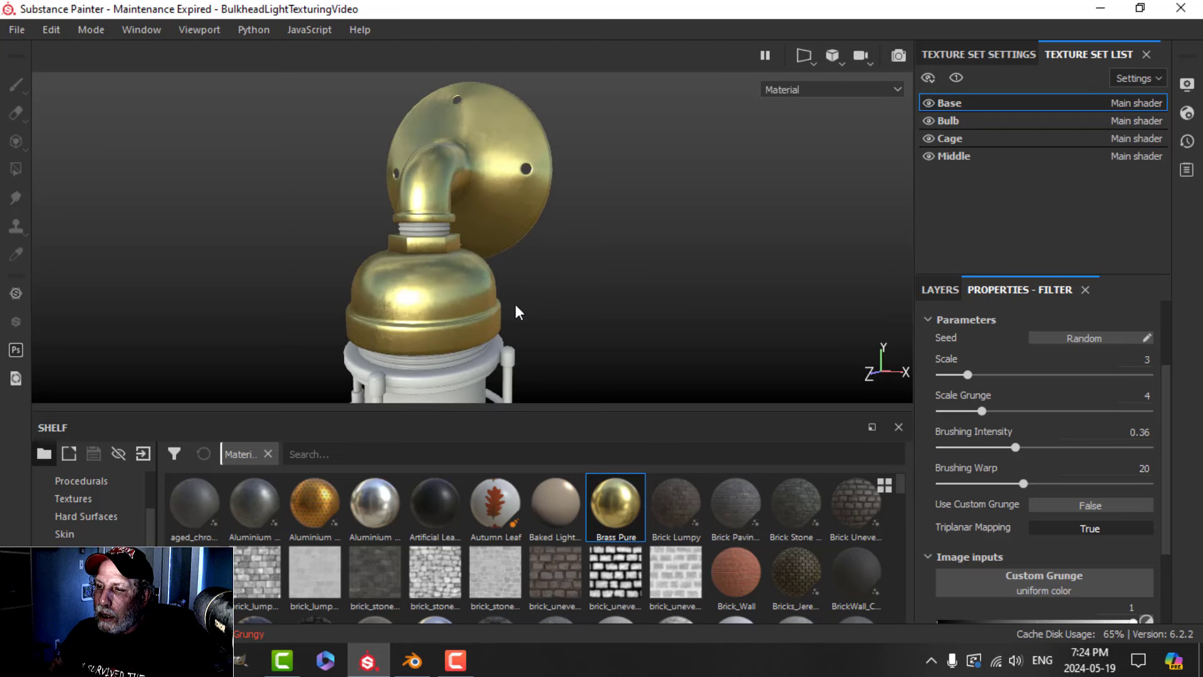
pyautogui.keyDown('alt'); pyautogui.moveTo(418, 262); pyautogui.dragTo(645, 336); pyautogui.keyUp('alt')
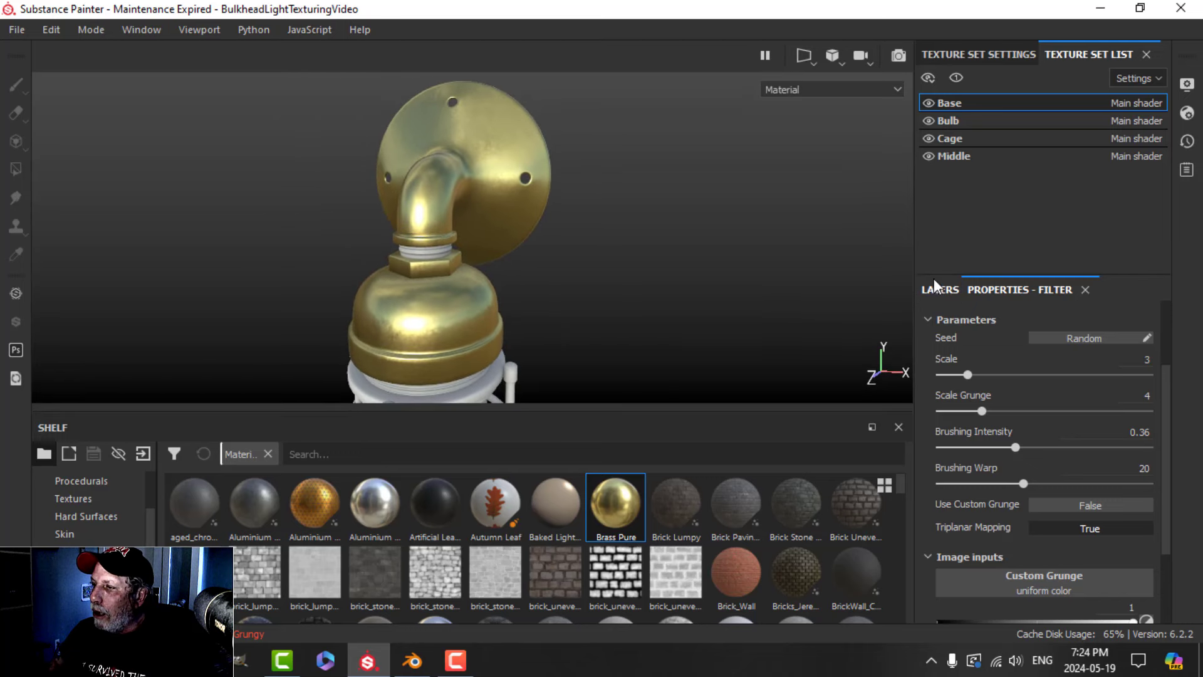
# Create a layer folder named Metal on the Base texture set and move the Brass Pure layer into it.
pyautogui.click(940, 290)
pyautogui.click(961, 367)
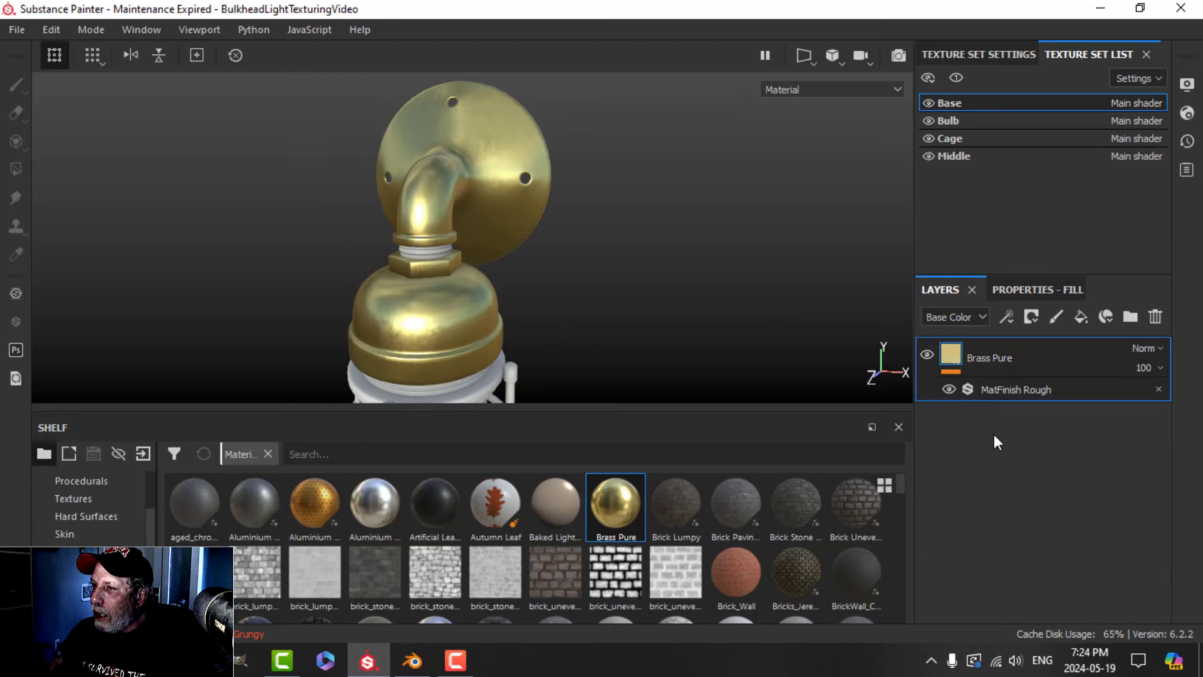
pyautogui.keyDown('alt'); pyautogui.moveTo(482, 330); pyautogui.dragTo(458, 312); pyautogui.keyUp('alt')
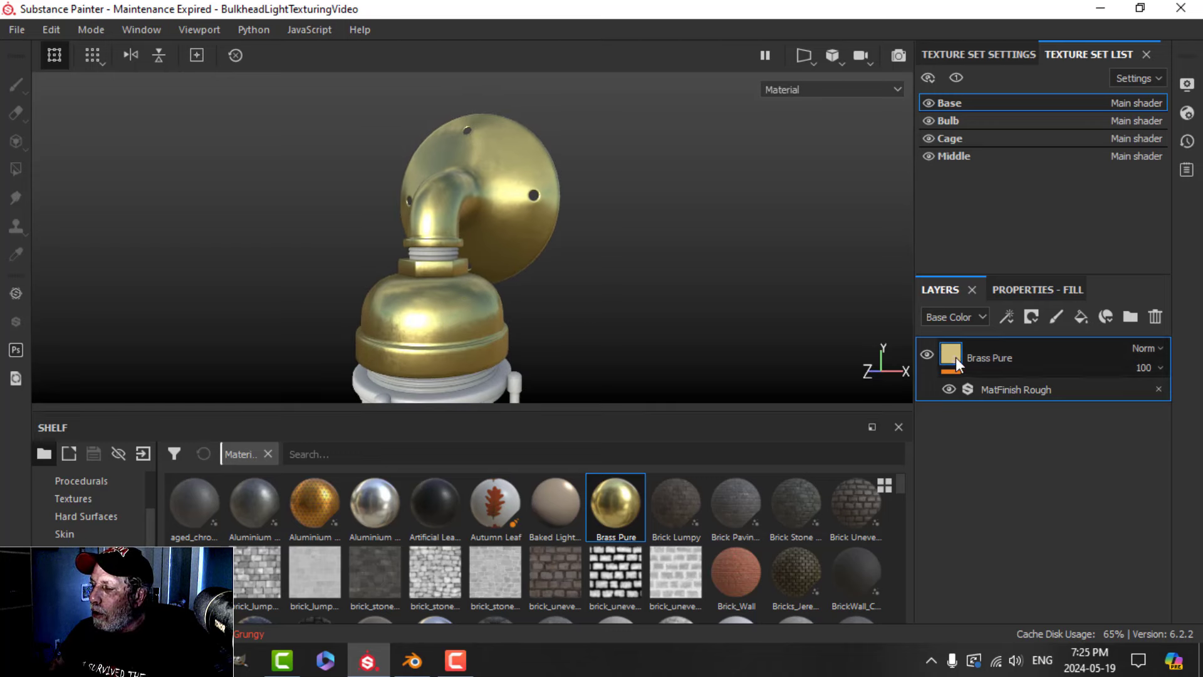
pyautogui.click(1126, 317)
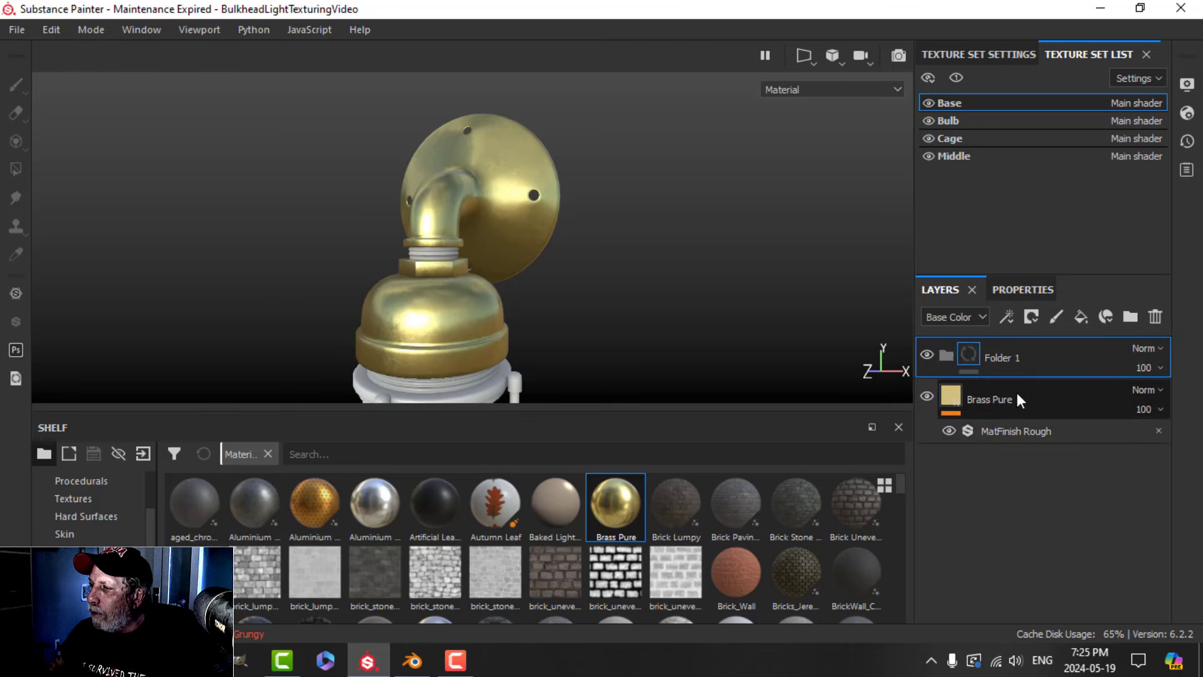
pyautogui.moveTo(963, 407); pyautogui.dragTo(1031, 379)
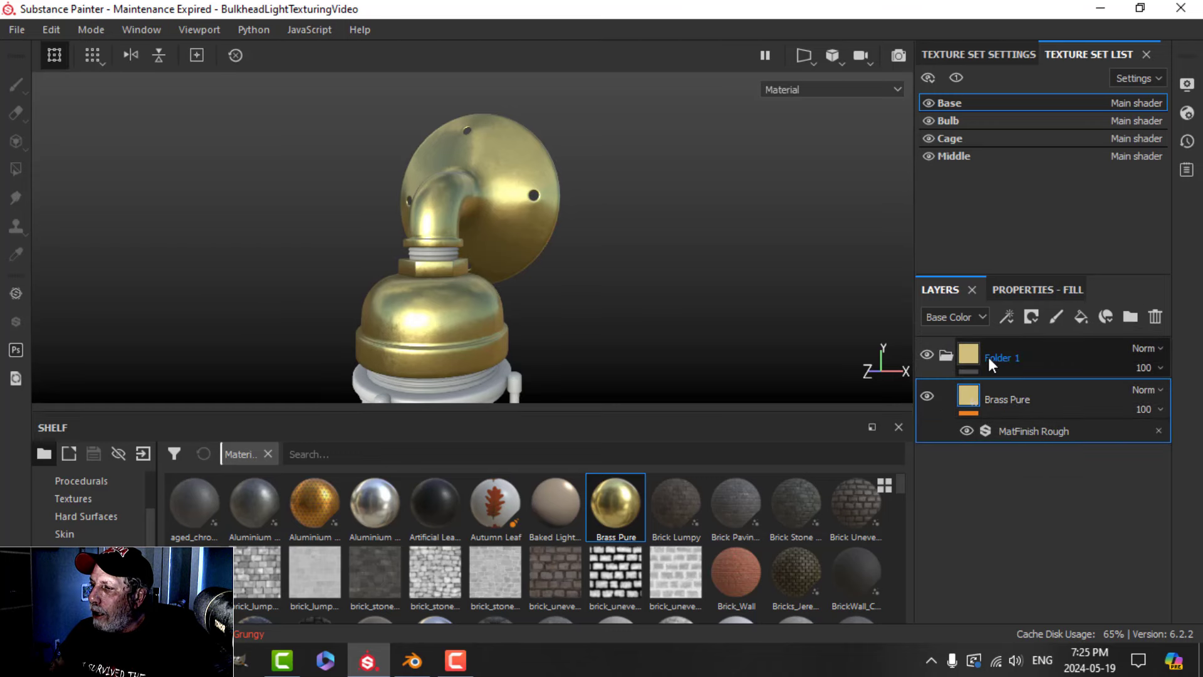
pyautogui.doubleClick(987, 357)
pyautogui.write('Metal')
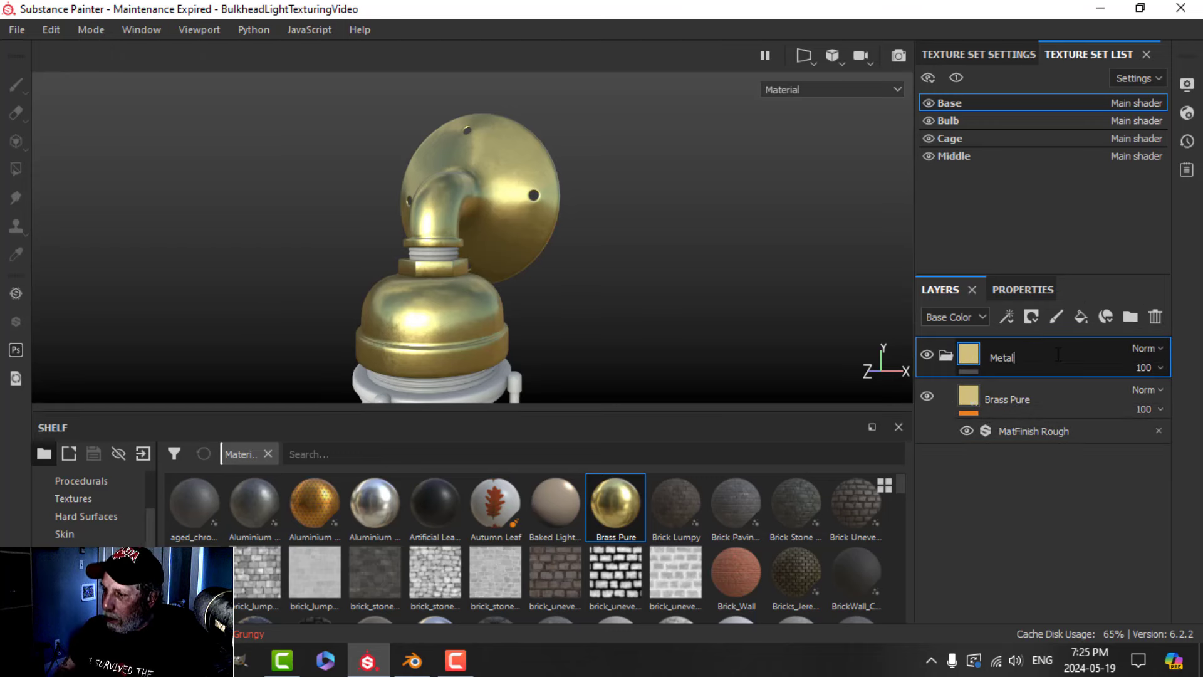
pyautogui.press('Return')
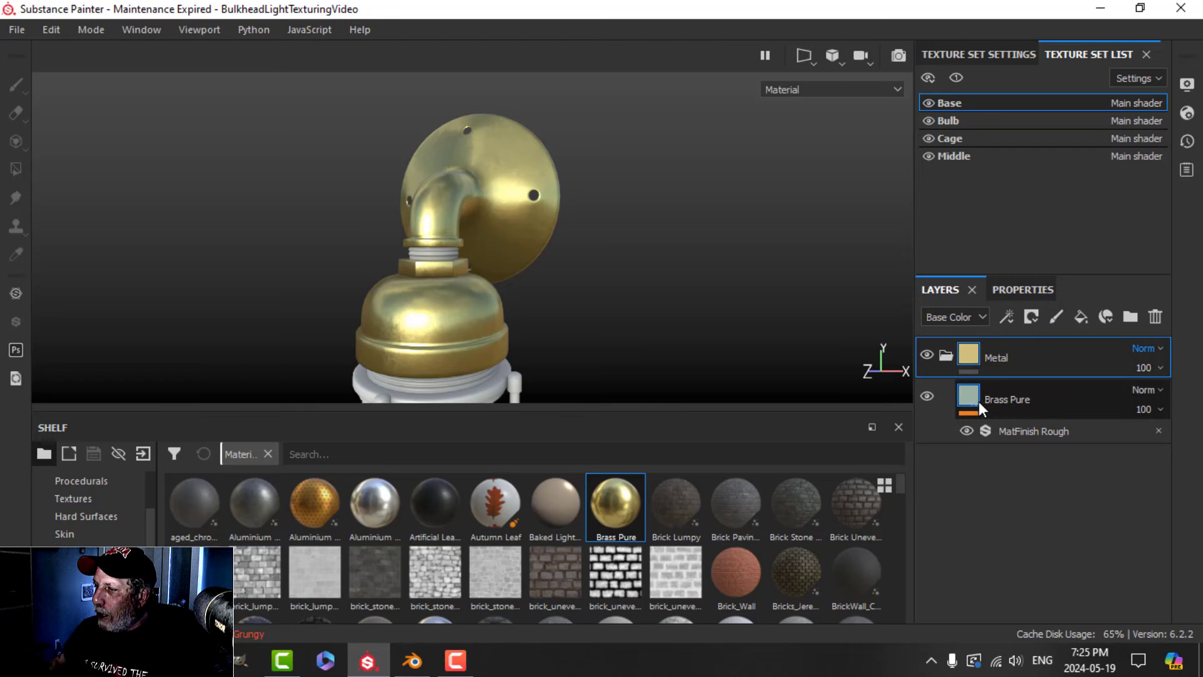
# Duplicate the Brass Pure layer inside the Metal folder and rename the copy Col Var1.
pyautogui.click(1008, 410)
pyautogui.rightClick(975, 396)
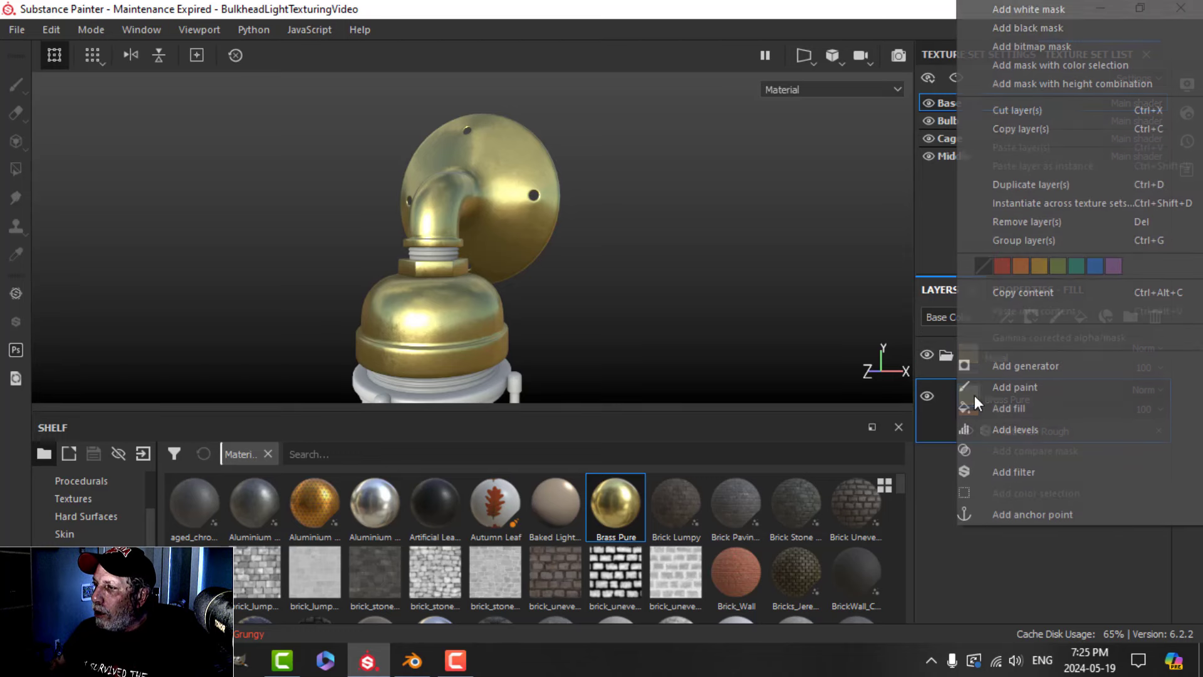
pyautogui.click(1045, 186)
pyautogui.doubleClick(1022, 396)
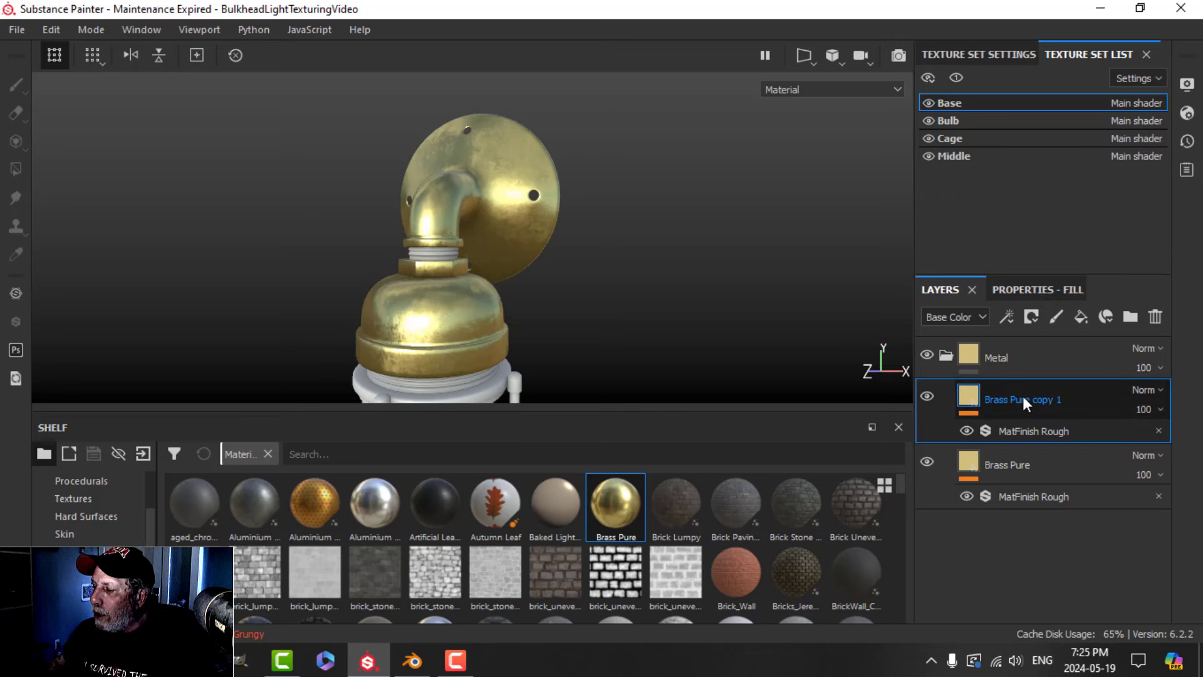
pyautogui.write('C')
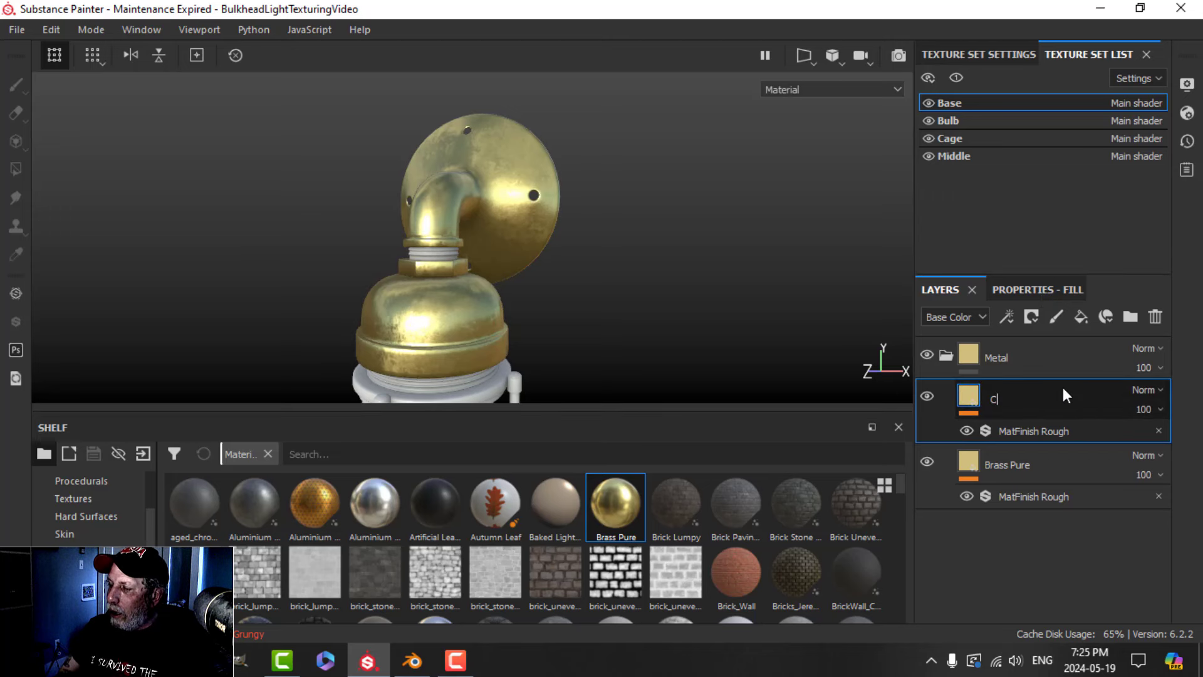
pyautogui.write('ol Var 1')
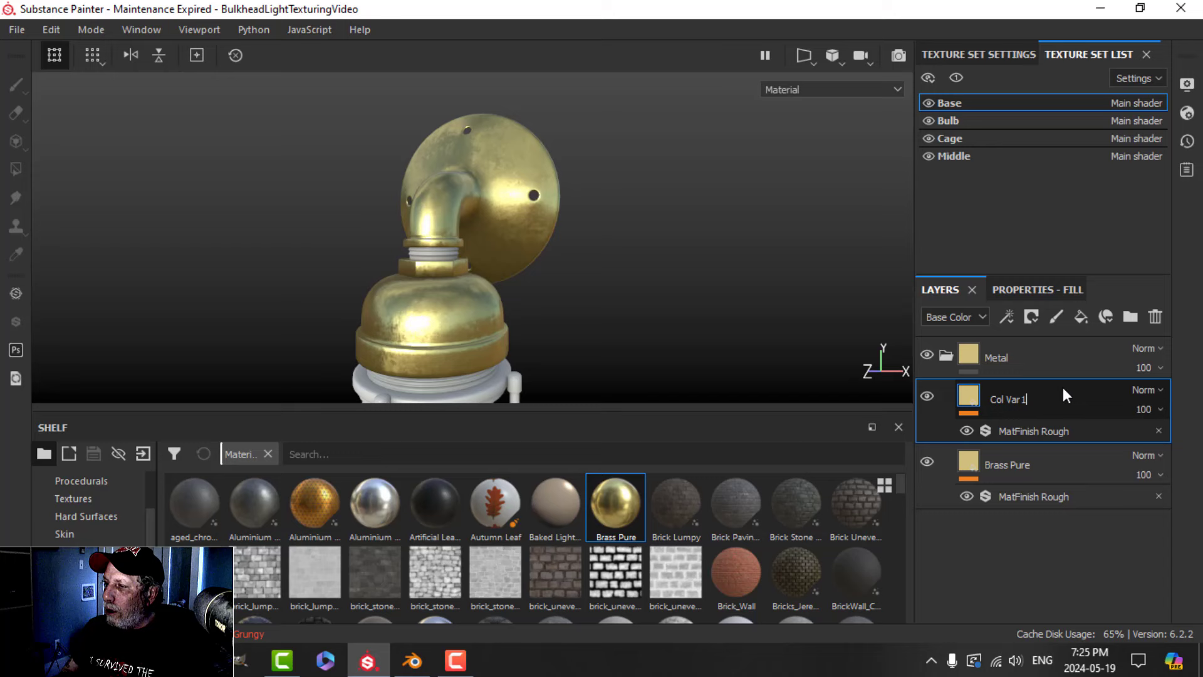
pyautogui.press('Return')
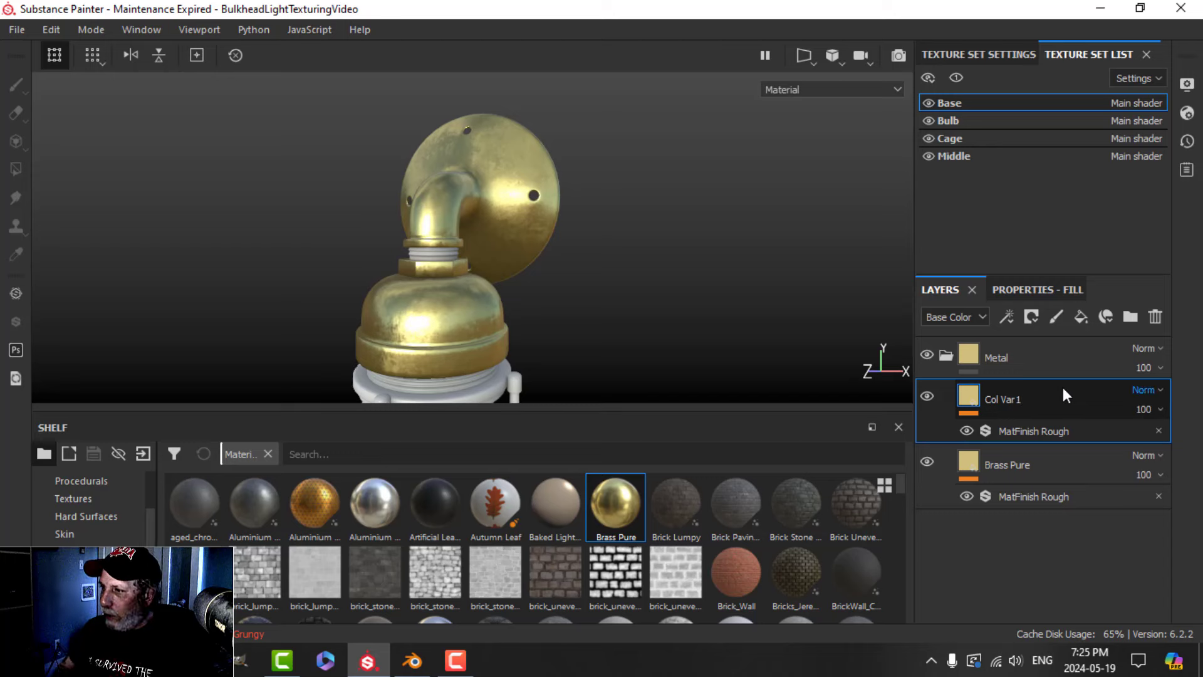
# Try limiting the Col Var1 layer to its color channel only, and undo the change.
pyautogui.click(1036, 292)
pyautogui.scroll(5, 1030, 439)
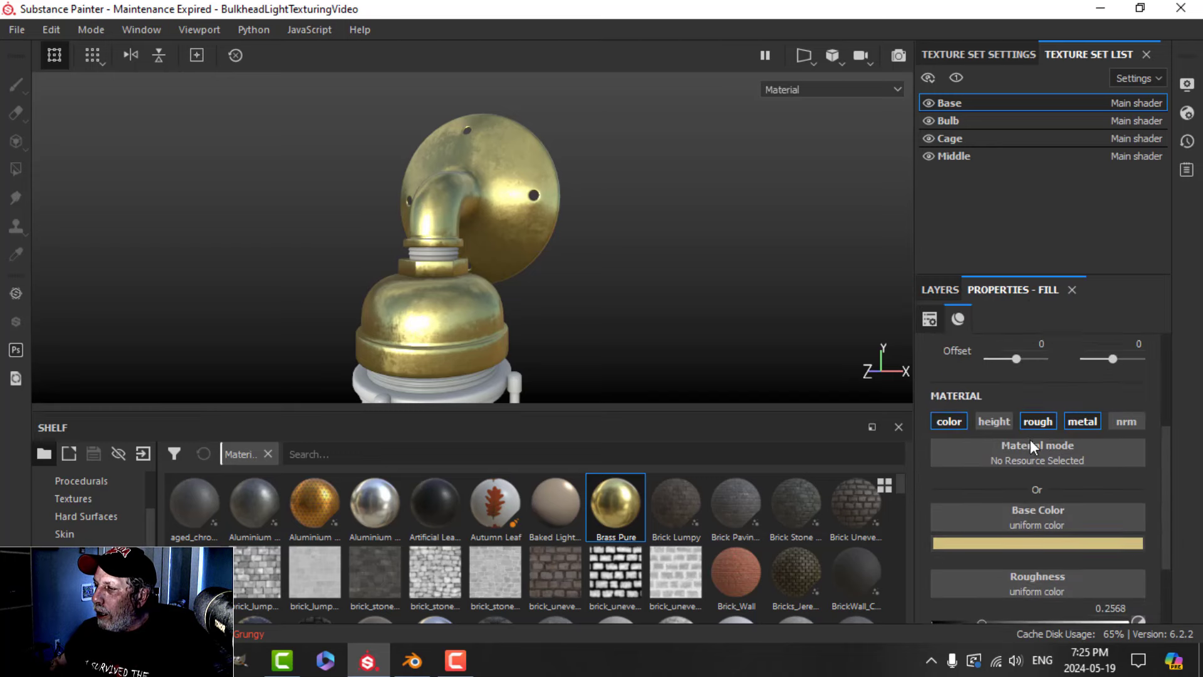
pyautogui.click(949, 475)
pyautogui.scroll(2, 629, 272)
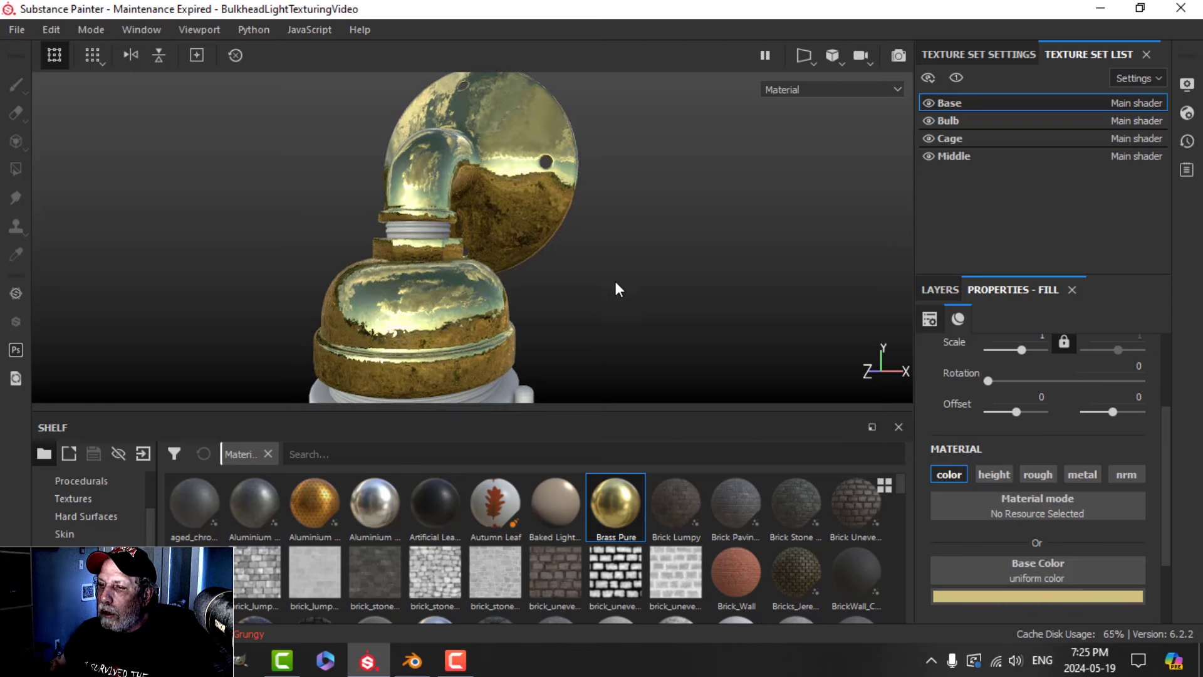
pyautogui.hotkey('ctrl', 'z')
pyautogui.hotkey('ctrl', 'z')
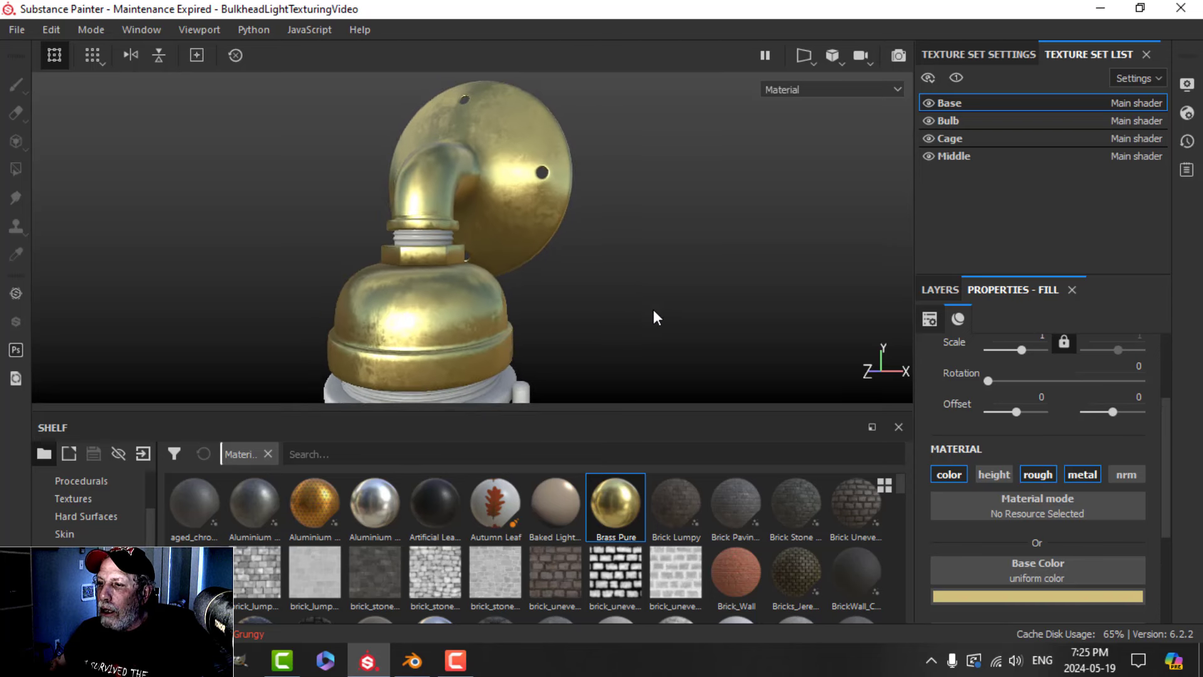
# Set Col Var1's roughness to 0.3243 and its base color to a brighter, more saturated gold with RGB 0.693, 0.544, 0.107.
pyautogui.scroll(-1, 653, 309)
pyautogui.keyDown('alt'); pyautogui.moveTo(647, 301); pyautogui.dragTo(623, 267, button='middle'); pyautogui.keyUp('alt')
pyautogui.scroll(-3, 1052, 556)
pyautogui.scroll(-1, 1051, 555)
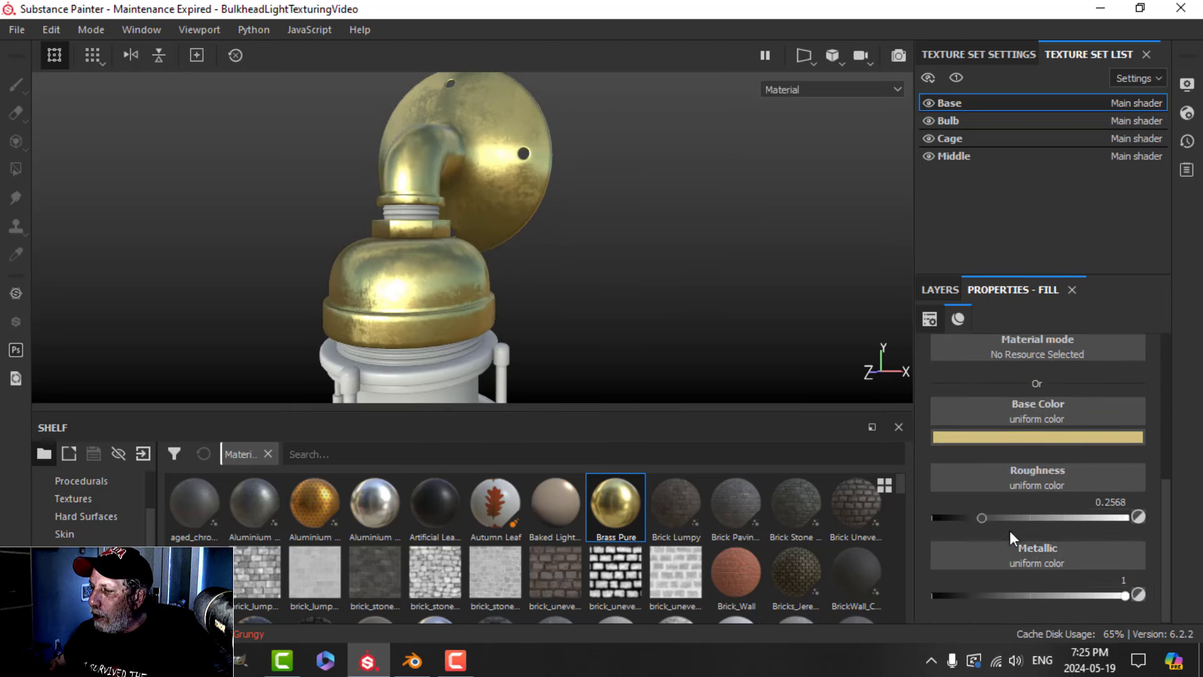
pyautogui.moveTo(981, 517); pyautogui.dragTo(995, 518)
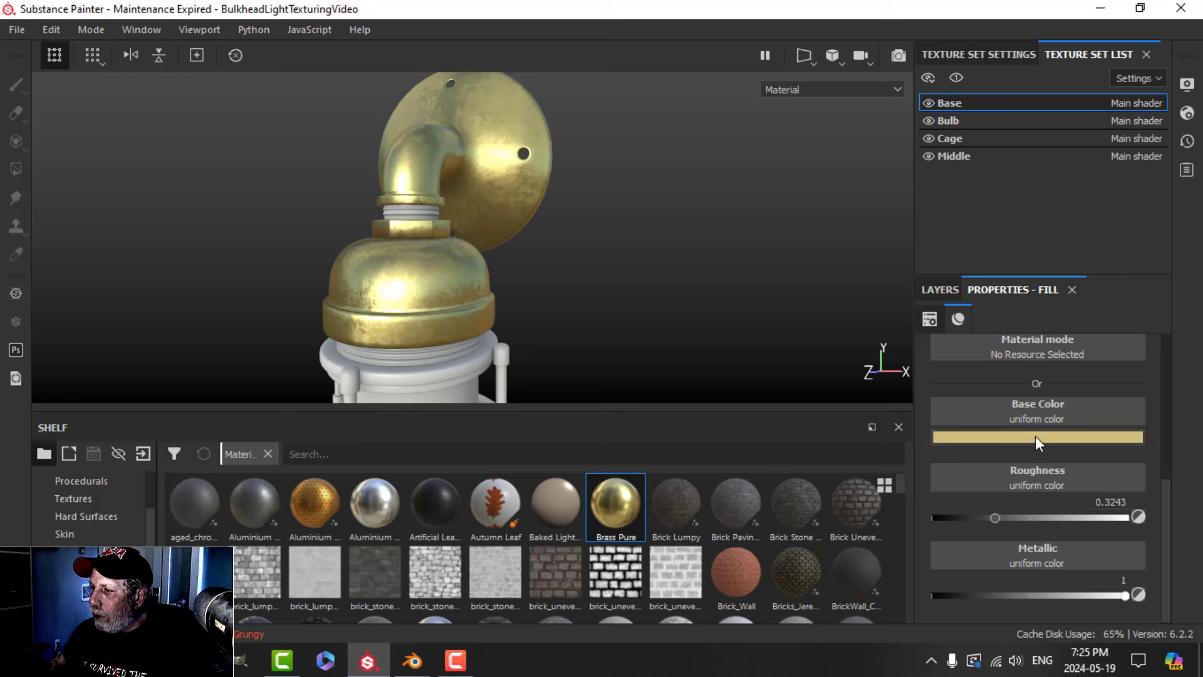
pyautogui.click(1059, 437)
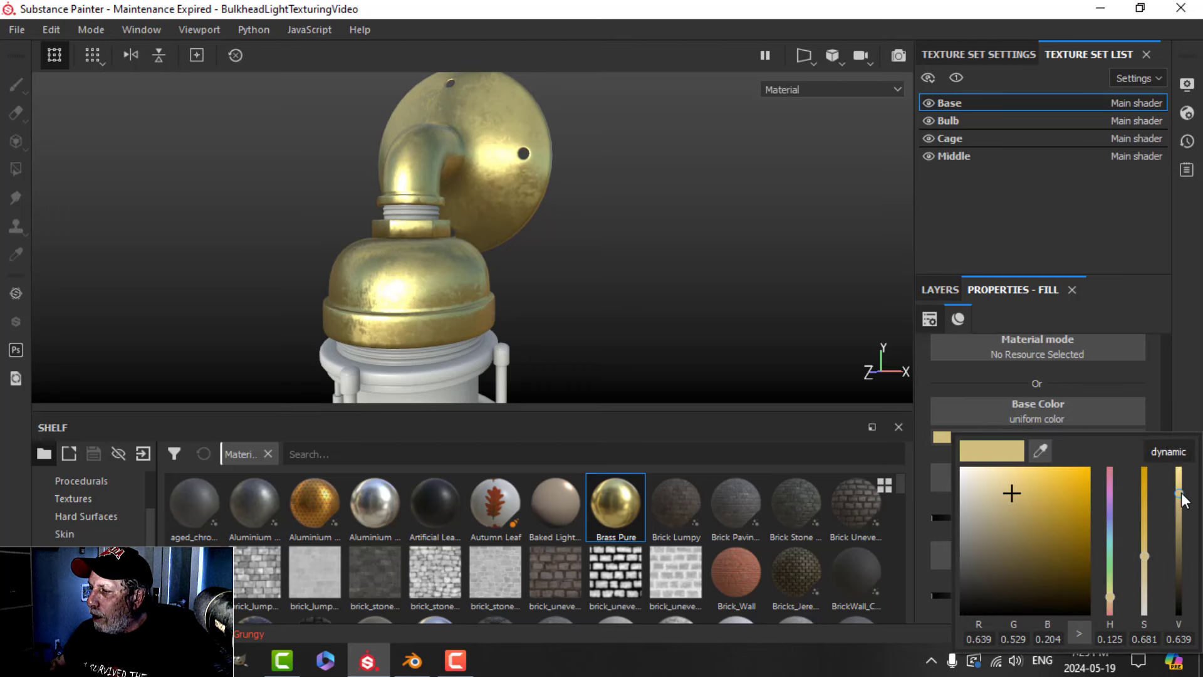
pyautogui.moveTo(1180, 493); pyautogui.dragTo(1179, 488)
pyautogui.click(1034, 488)
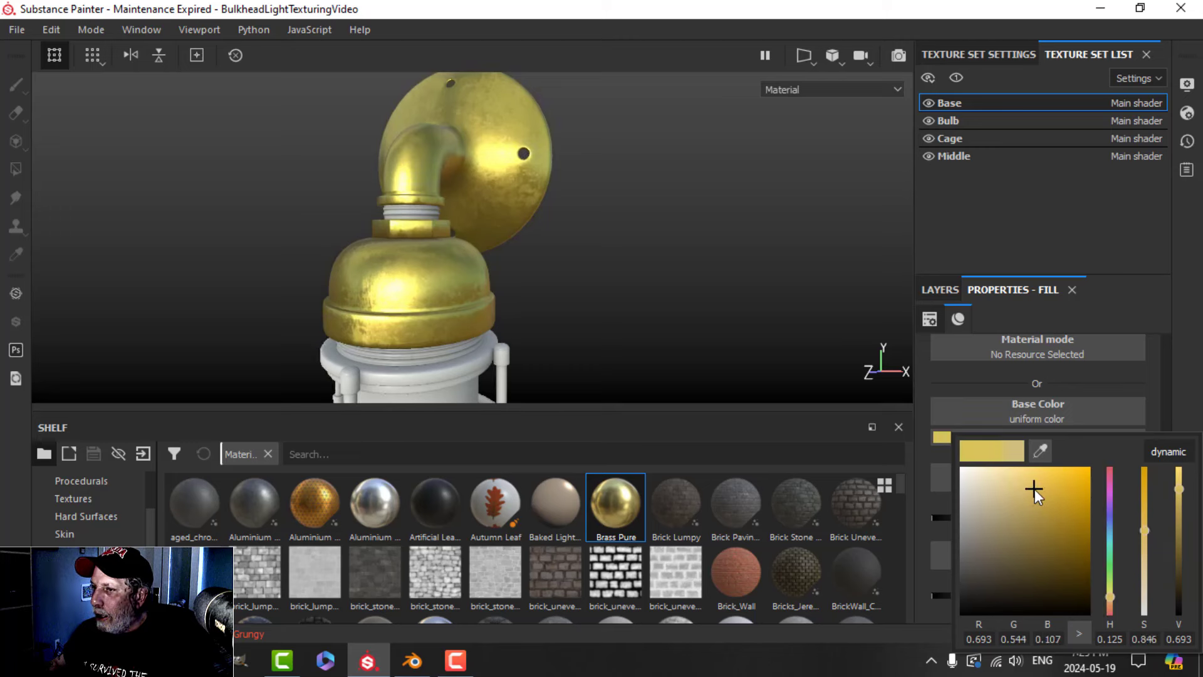
pyautogui.click(1171, 295)
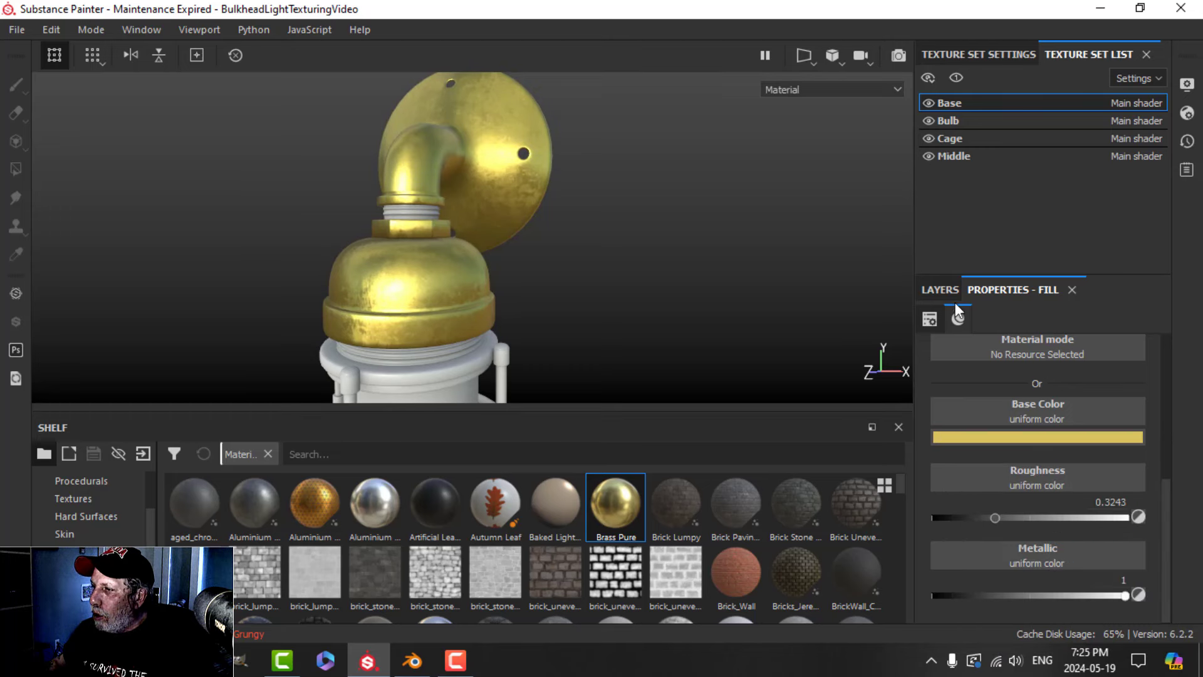
# Add a black mask with a Clouds 2 fill to Col Var1 and compare the brass with the layer hidden and shown.
pyautogui.click(942, 291)
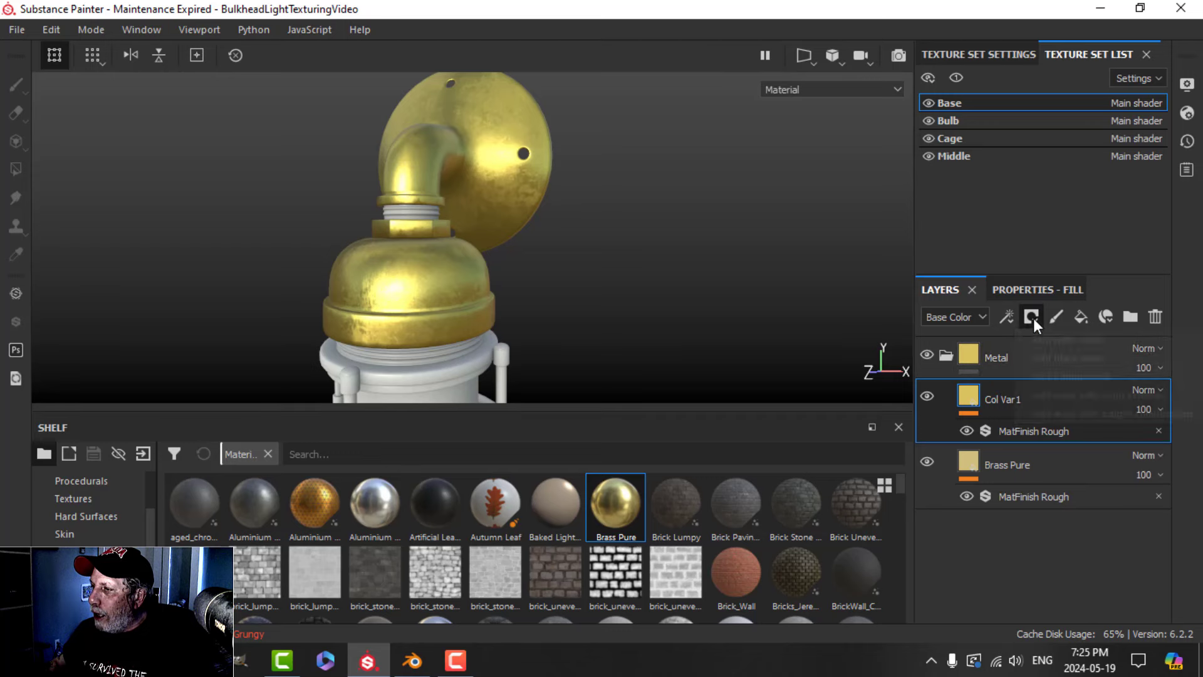
pyautogui.click(1052, 359)
pyautogui.click(1009, 317)
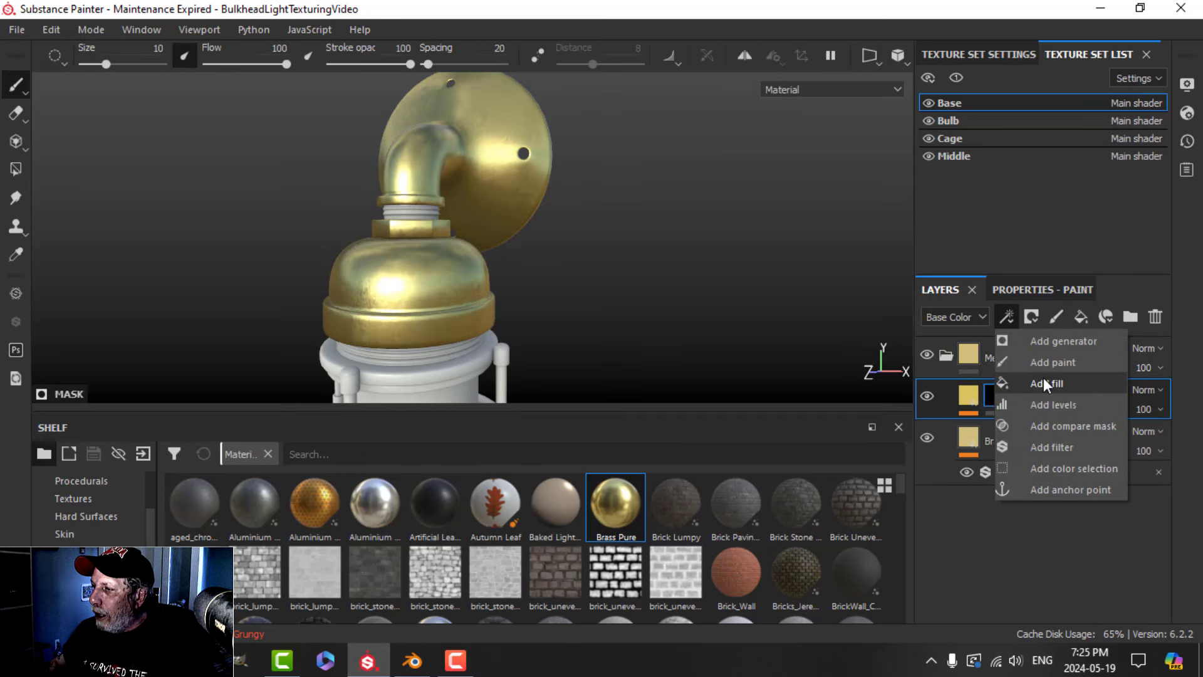
pyautogui.click(1044, 383)
pyautogui.click(1043, 401)
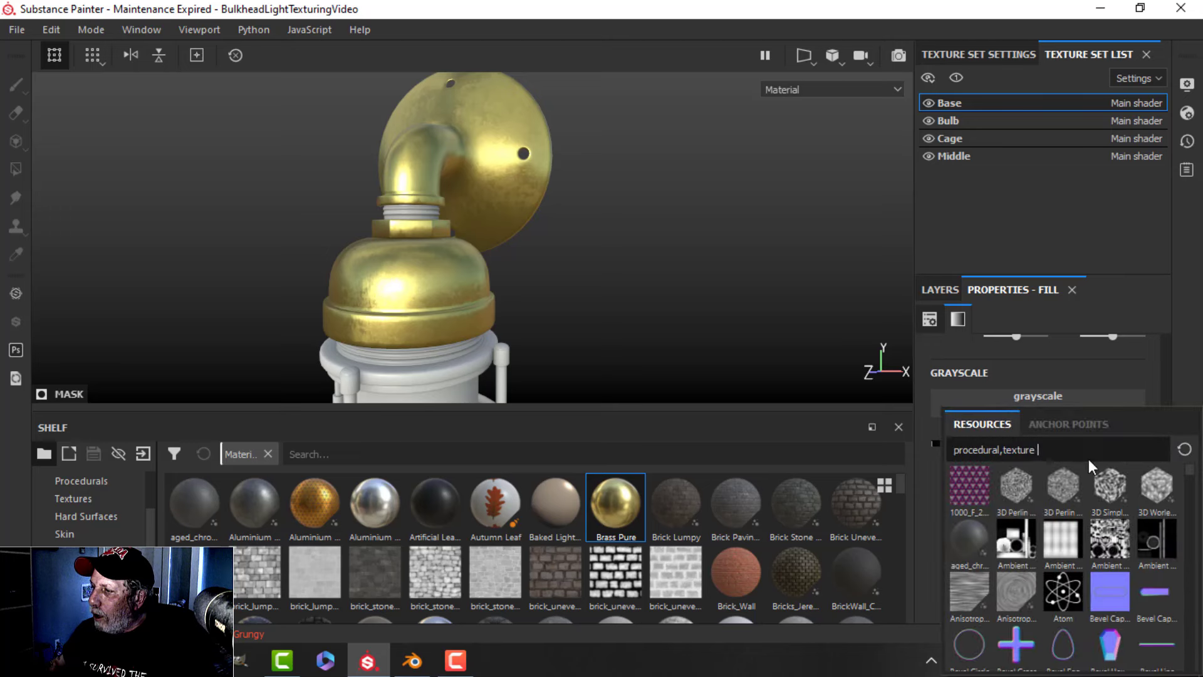
pyautogui.write('cloud')
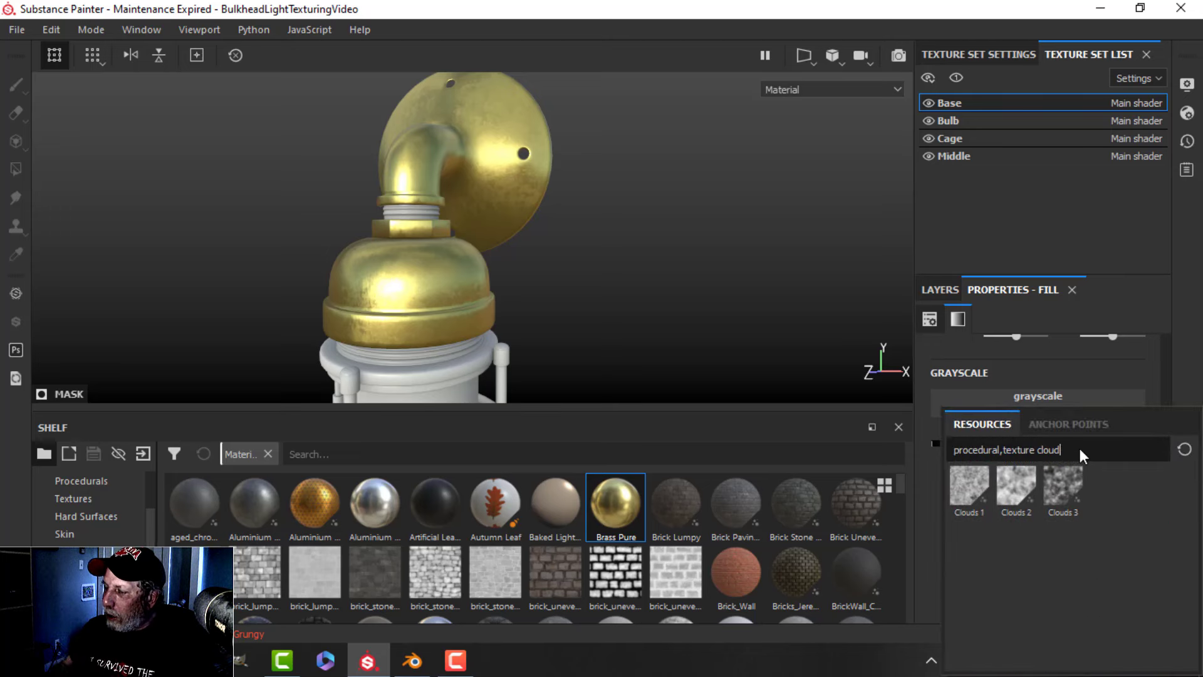
pyautogui.click(1027, 481)
pyautogui.keyDown('alt'); pyautogui.moveTo(572, 280); pyautogui.dragTo(619, 305); pyautogui.keyUp('alt')
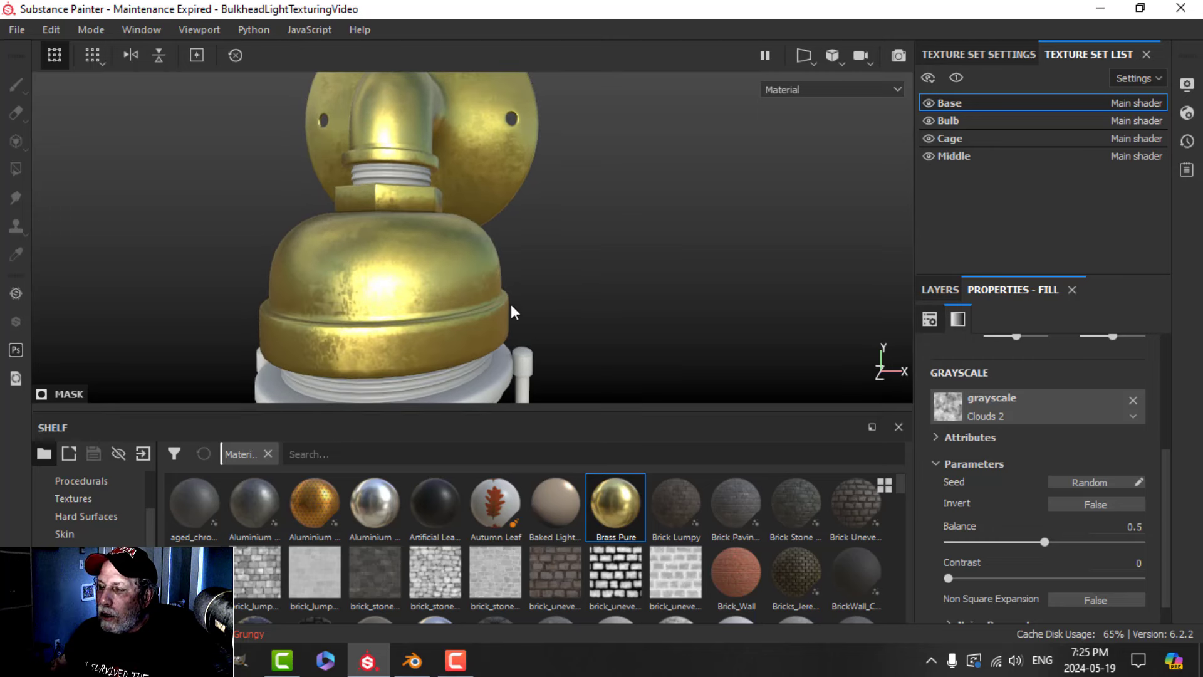
pyautogui.click(938, 290)
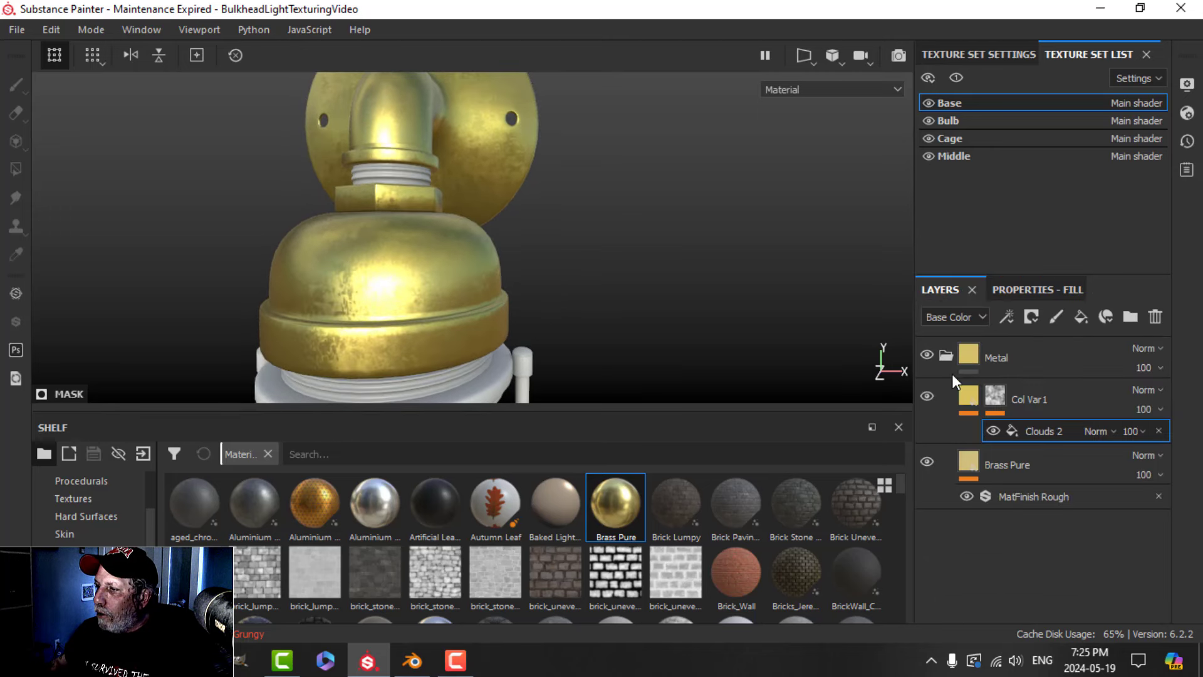
pyautogui.click(926, 398)
pyautogui.click(927, 395)
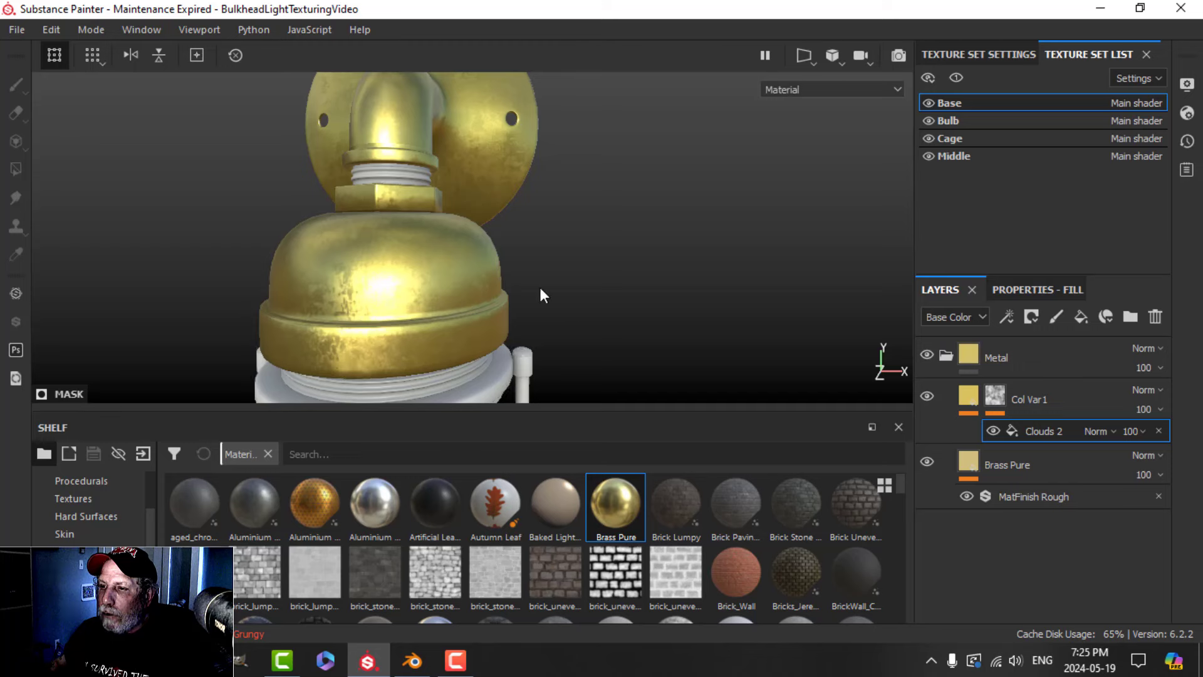
pyautogui.keyDown('alt'); pyautogui.moveTo(538, 285); pyautogui.dragTo(539, 282); pyautogui.keyUp('alt')
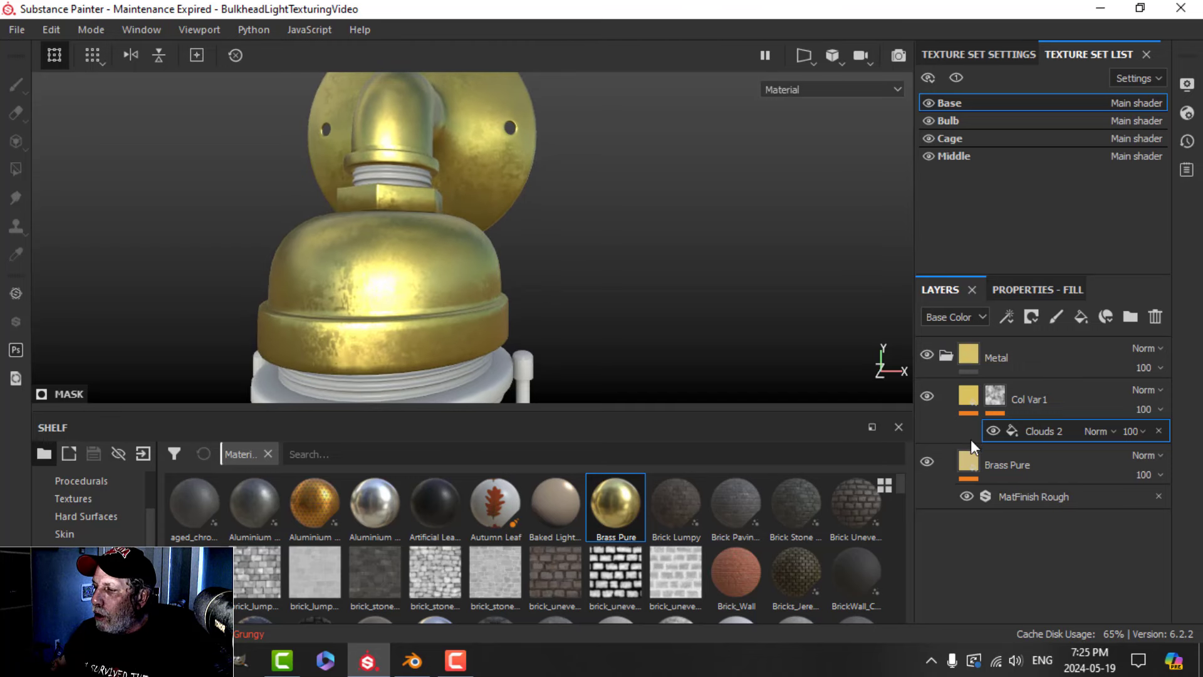
# Soften Col Var1's base color to a less saturated gold with RGB 0.693, 0.565, 0.187.
pyautogui.click(970, 407)
pyautogui.click(1032, 290)
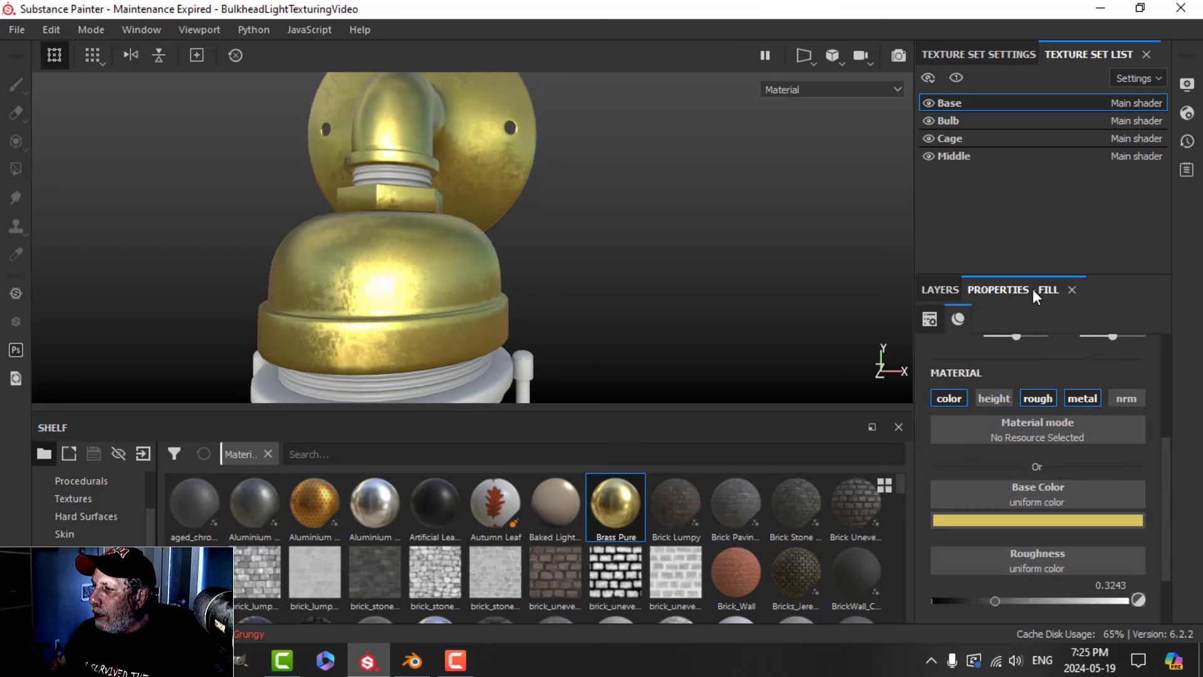
pyautogui.click(1098, 520)
pyautogui.moveTo(1141, 404); pyautogui.dragTo(1141, 416)
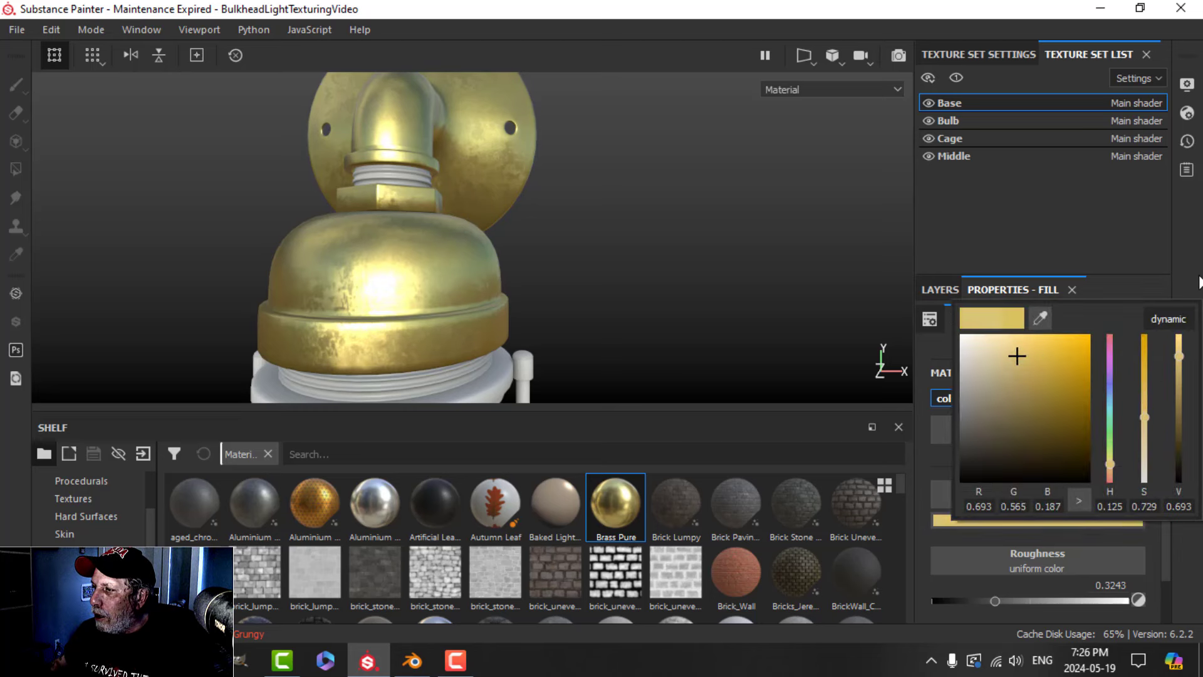
pyautogui.click(940, 291)
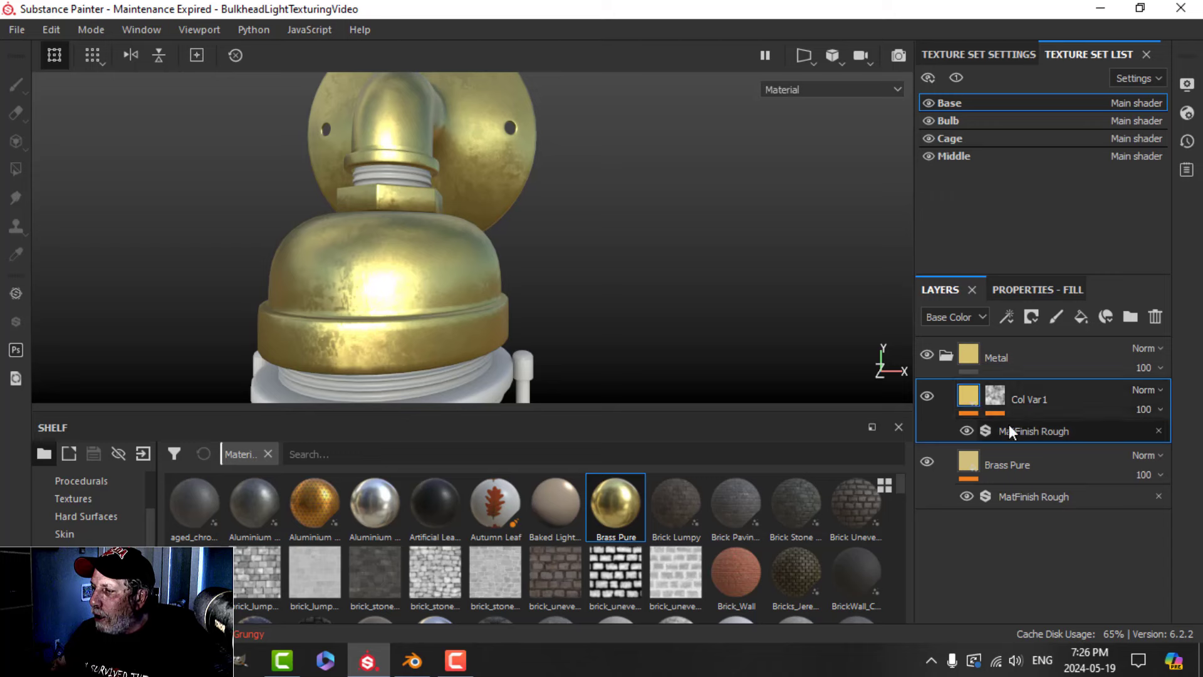
# Set the Clouds 2 fill in Col Var1's mask to balance 0.43 and contrast 0.22, and compare the brass by toggling the layer's visibility.
pyautogui.click(998, 395)
pyautogui.click(1065, 438)
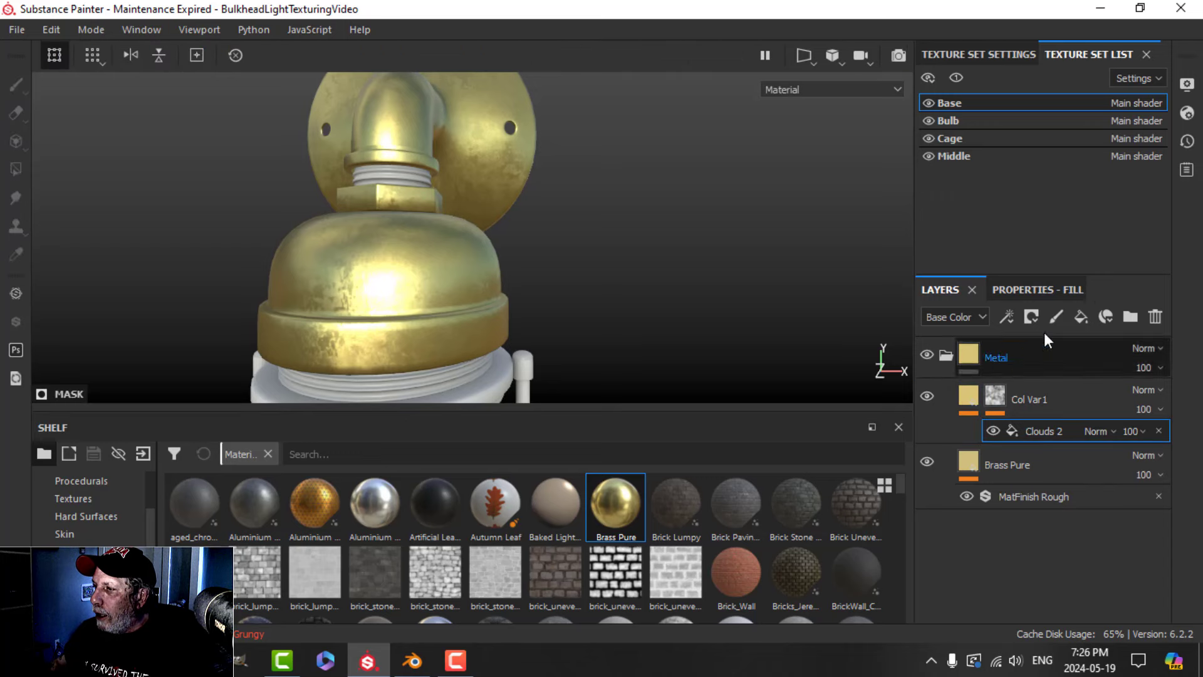
pyautogui.click(1037, 292)
pyautogui.moveTo(957, 573); pyautogui.dragTo(1029, 539)
pyautogui.keyDown('alt'); pyautogui.moveTo(690, 309); pyautogui.dragTo(550, 339); pyautogui.keyUp('alt')
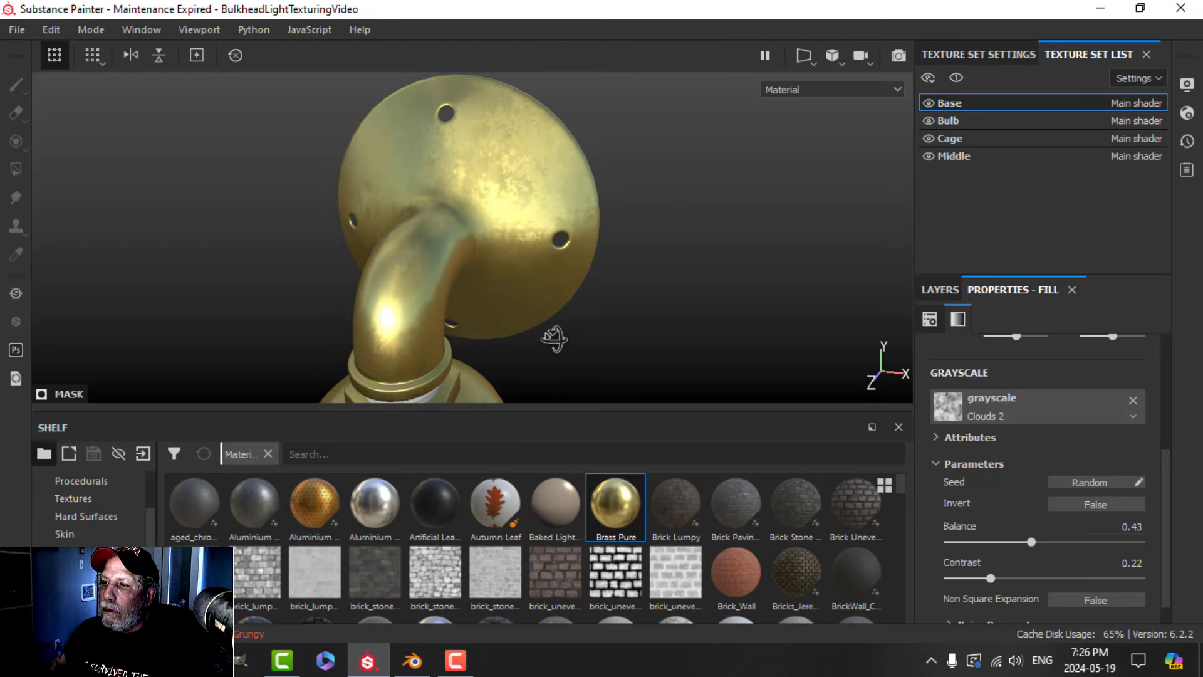
pyautogui.click(938, 292)
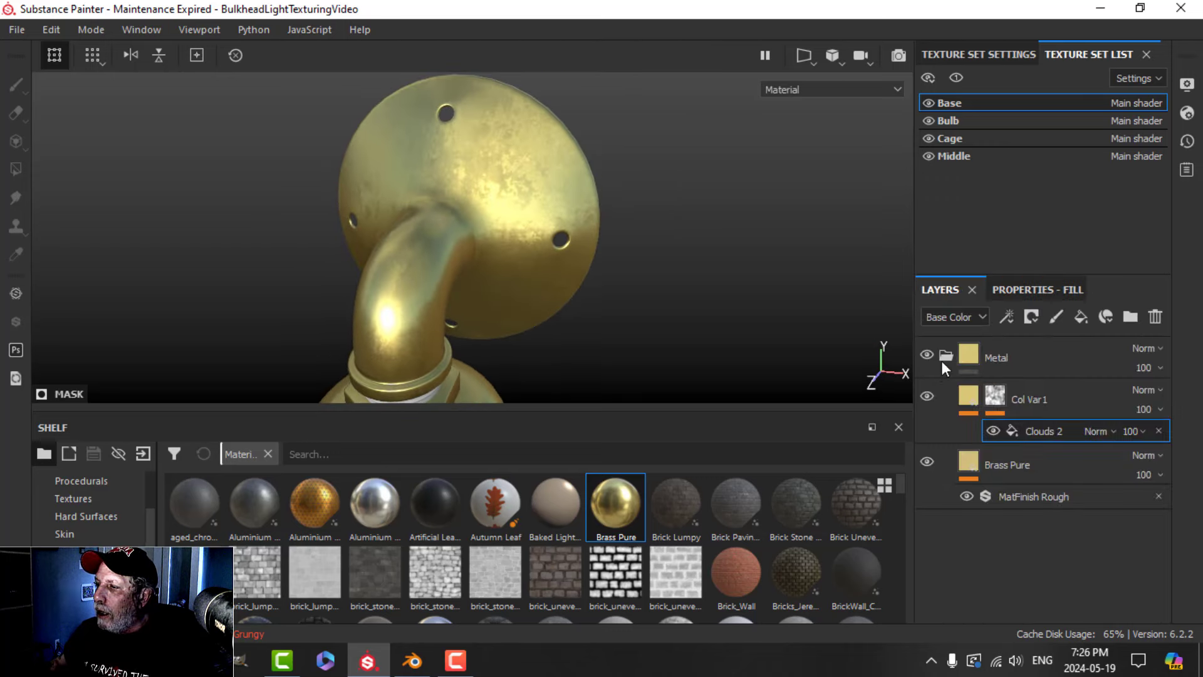
pyautogui.click(928, 394)
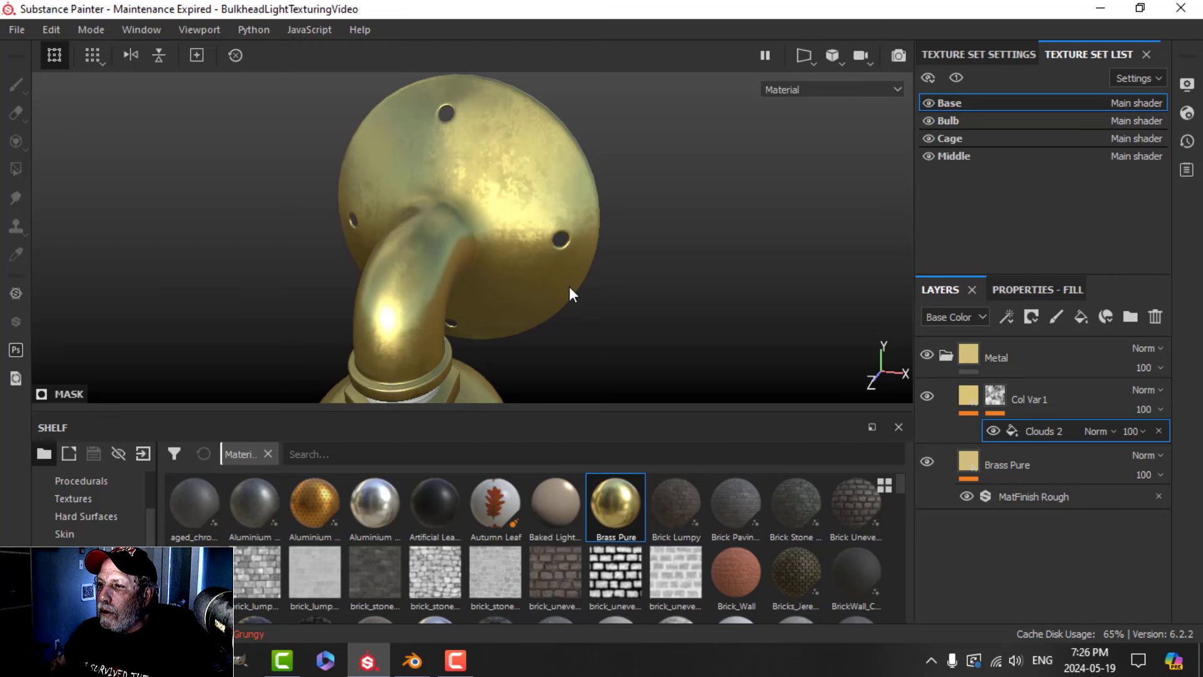
# Duplicate the Col Var1 layer and rename the copy Col Var2.
pyautogui.click(970, 397)
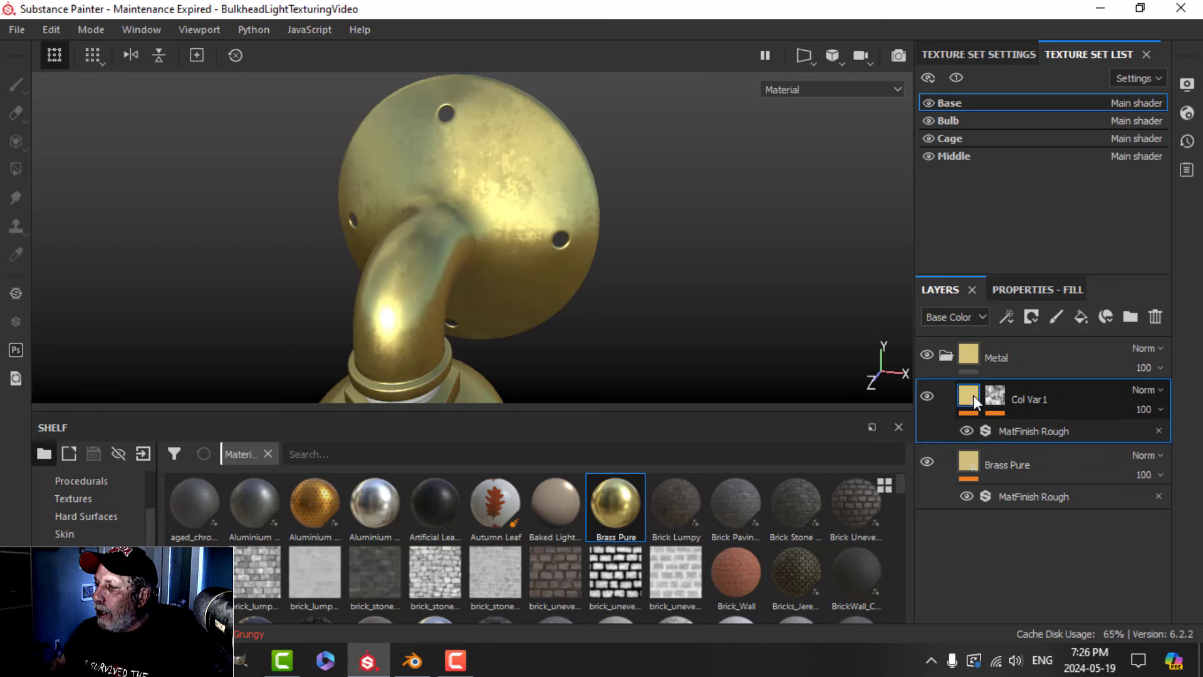
pyautogui.rightClick(973, 395)
pyautogui.click(1033, 183)
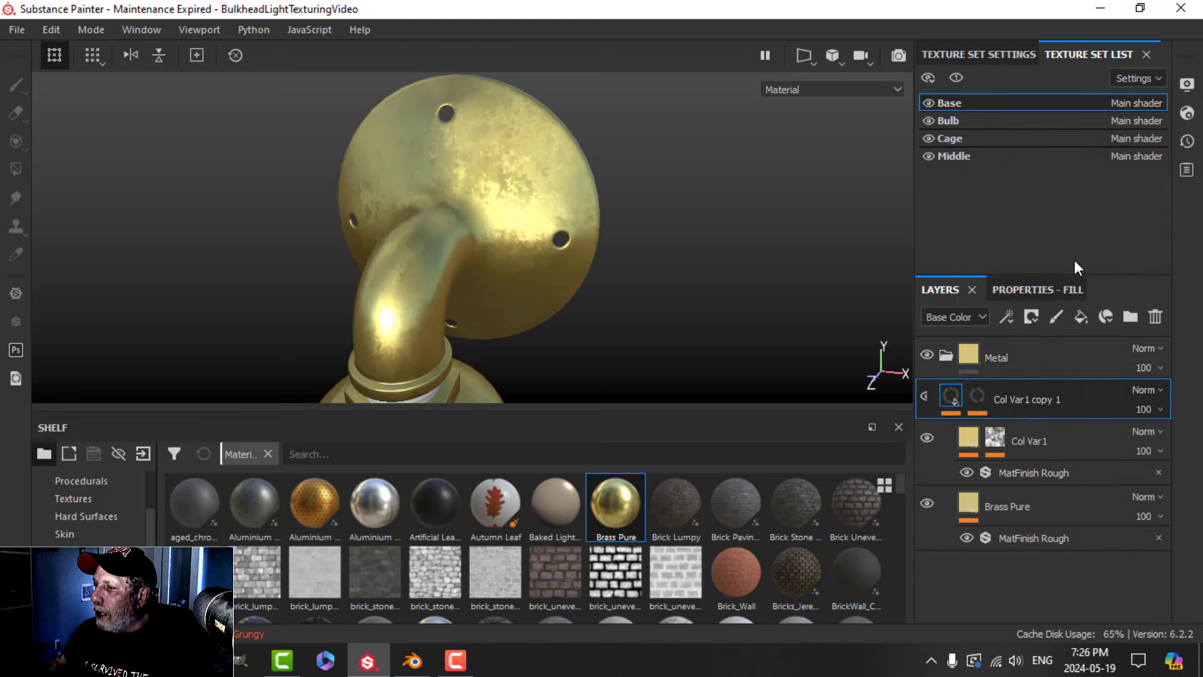
pyautogui.write('Col Var2')
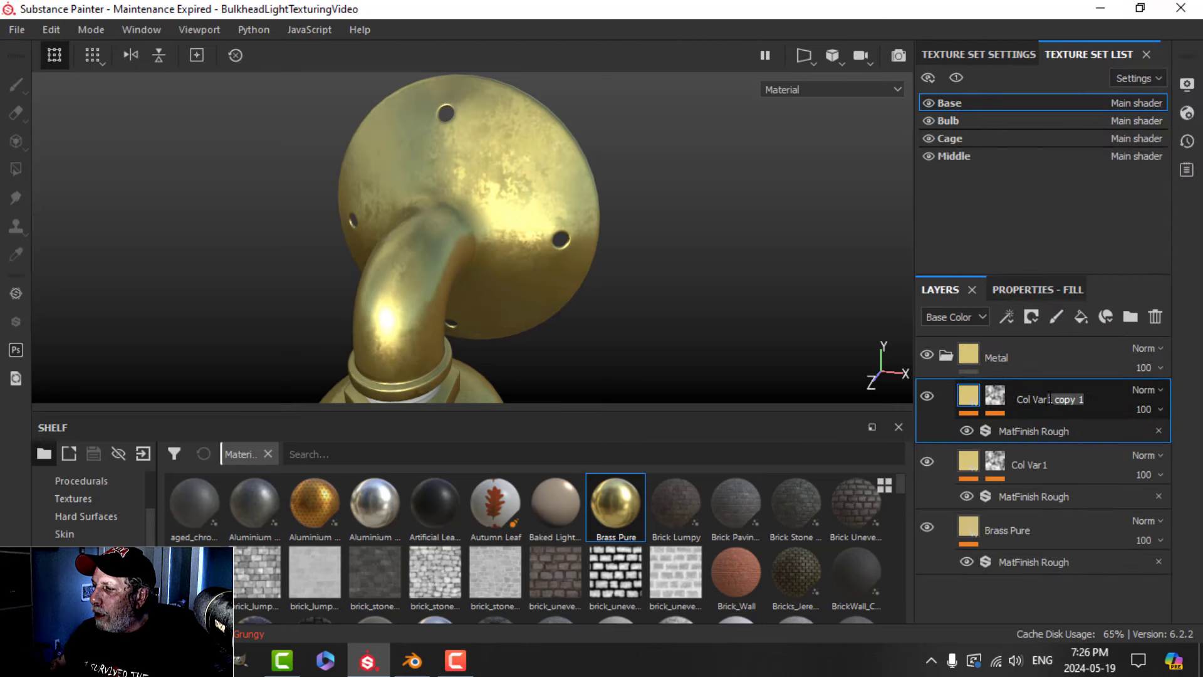
pyautogui.press('Return')
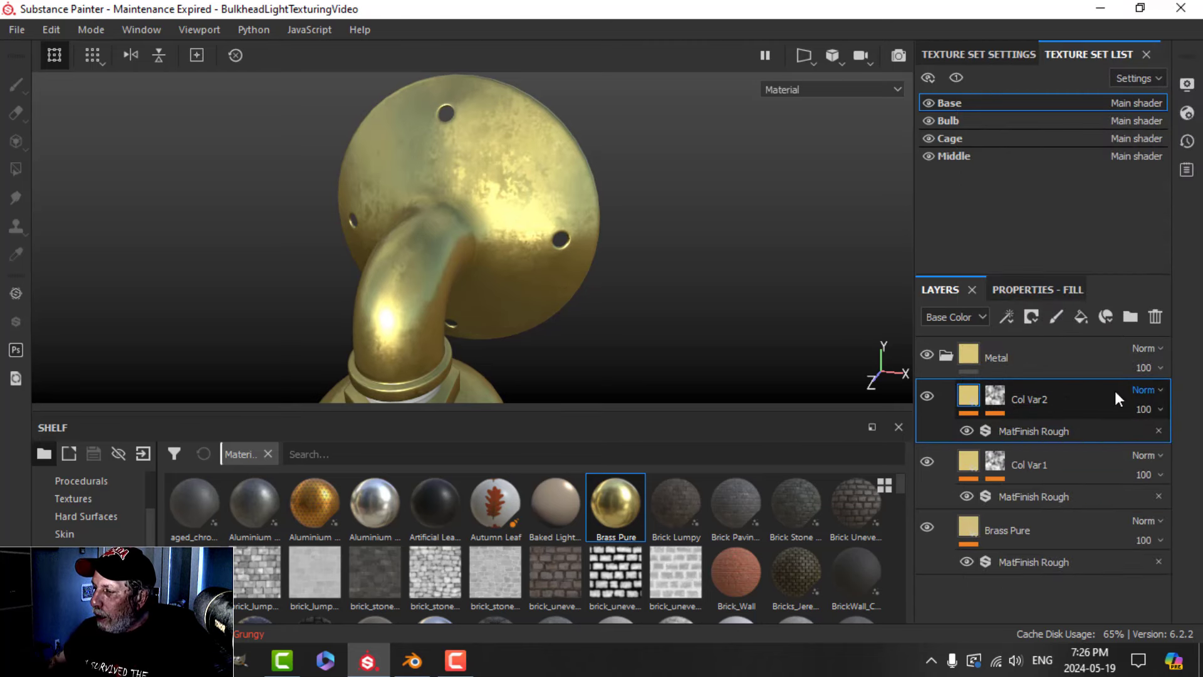
# Set Col Var2's base color to a darker, more orange brown with RGB 0.353, 0.231, 0.066.
pyautogui.click(968, 398)
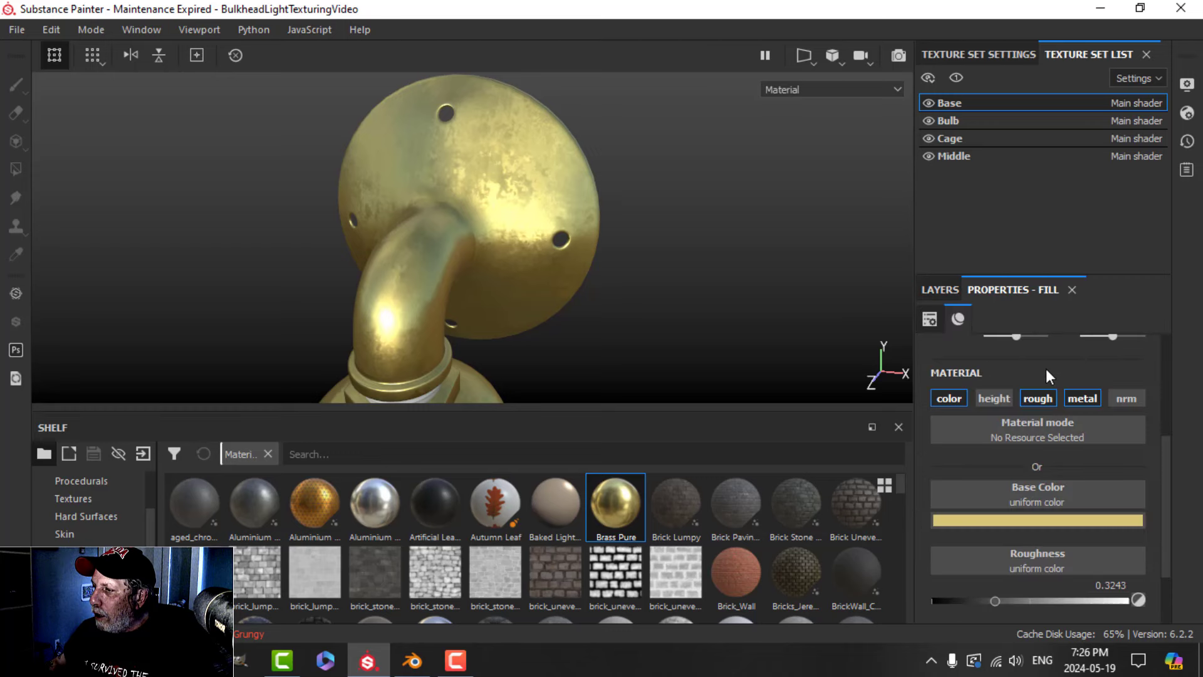
pyautogui.click(1057, 518)
pyautogui.moveTo(1102, 456); pyautogui.dragTo(1110, 465)
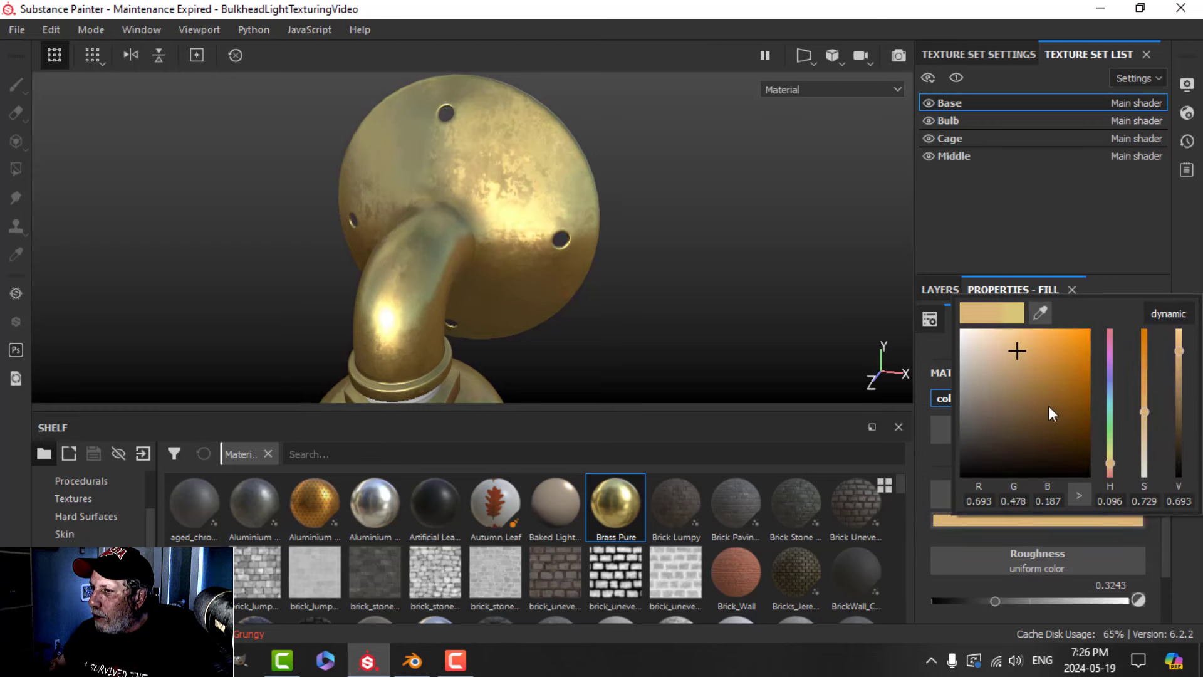
pyautogui.moveTo(1034, 391); pyautogui.dragTo(1029, 383)
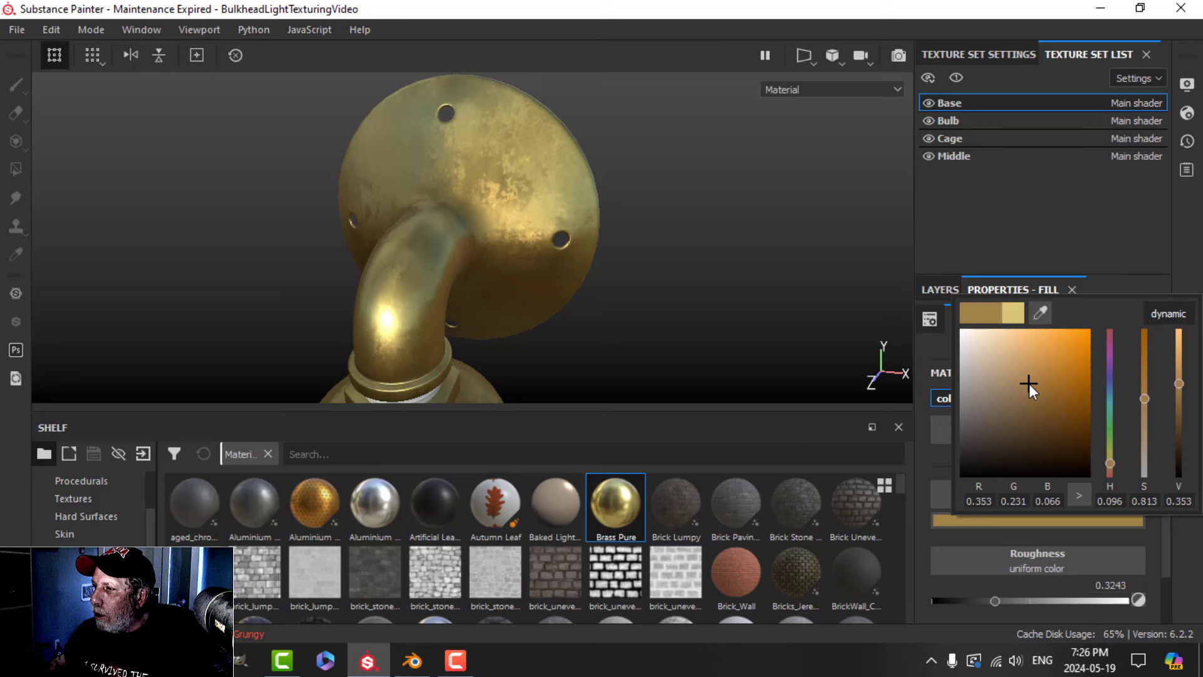
pyautogui.click(1167, 257)
pyautogui.click(940, 289)
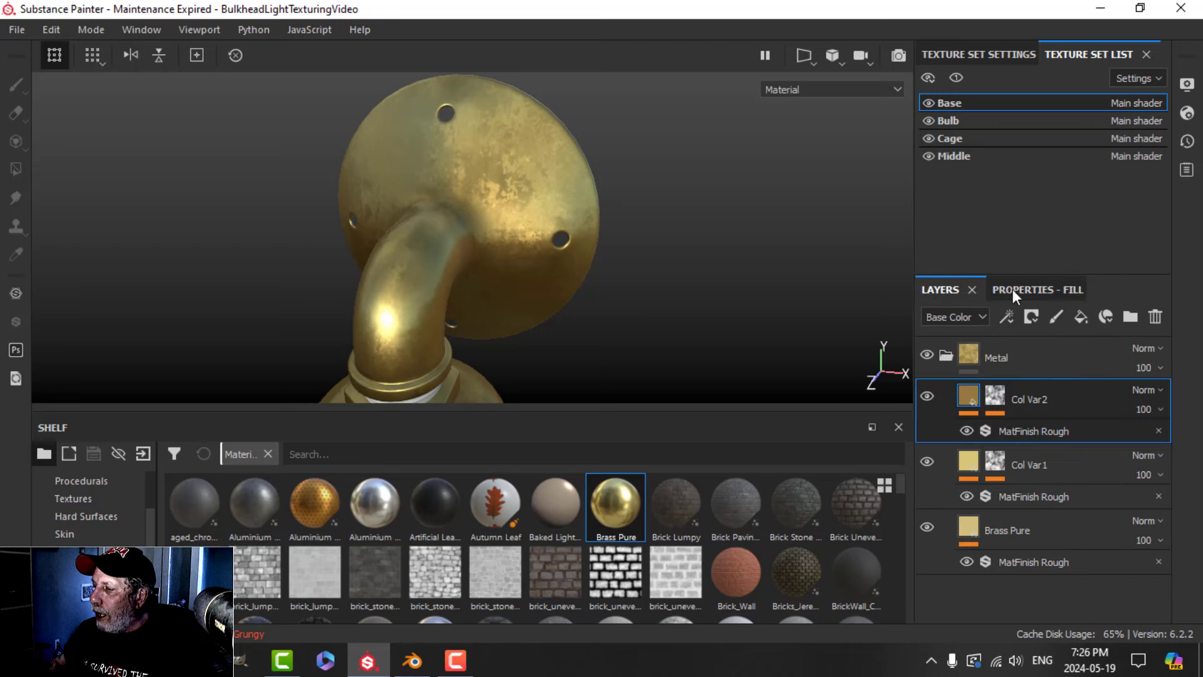
# In Col Var2's MatFinish Rough filter, set the brushing intensity to 0.23 and the scale to 5.
pyautogui.click(999, 390)
pyautogui.click(972, 396)
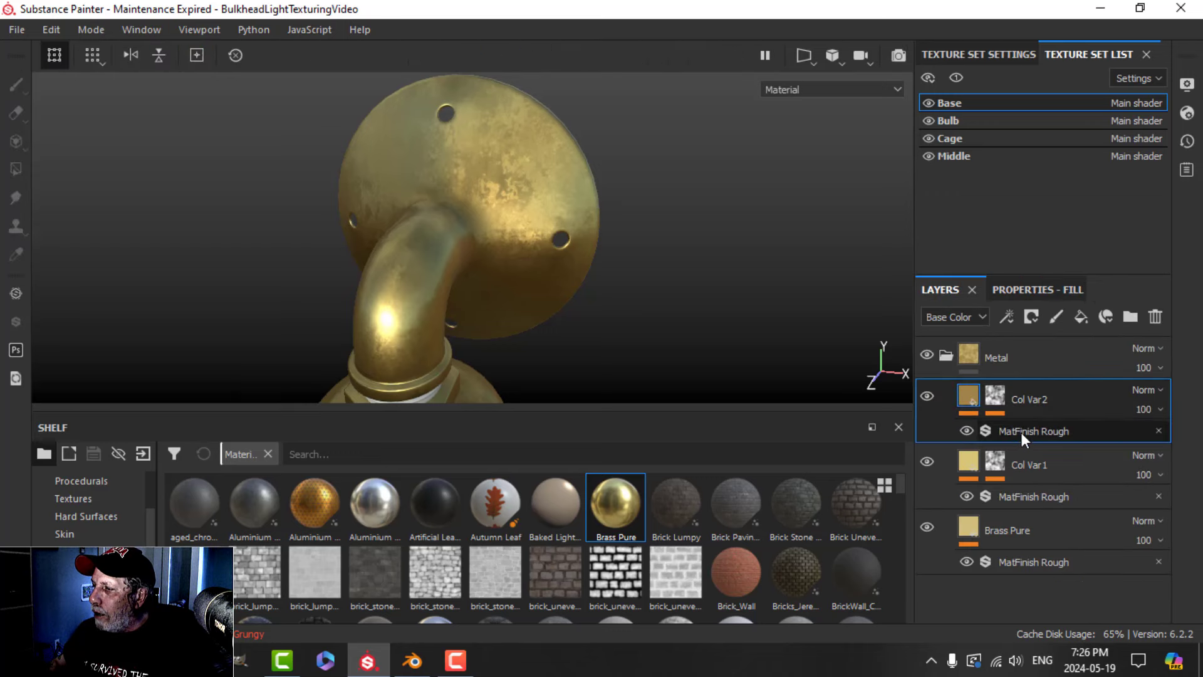
pyautogui.click(1022, 432)
pyautogui.click(1048, 288)
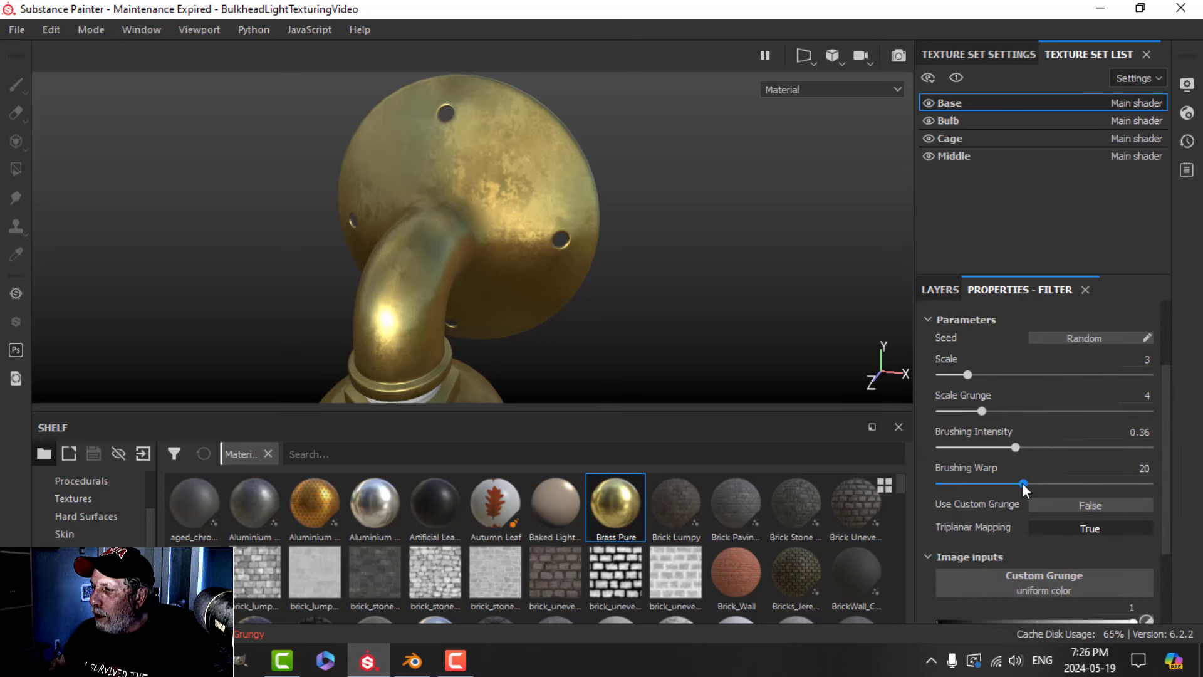
pyautogui.moveTo(1013, 448); pyautogui.dragTo(989, 447)
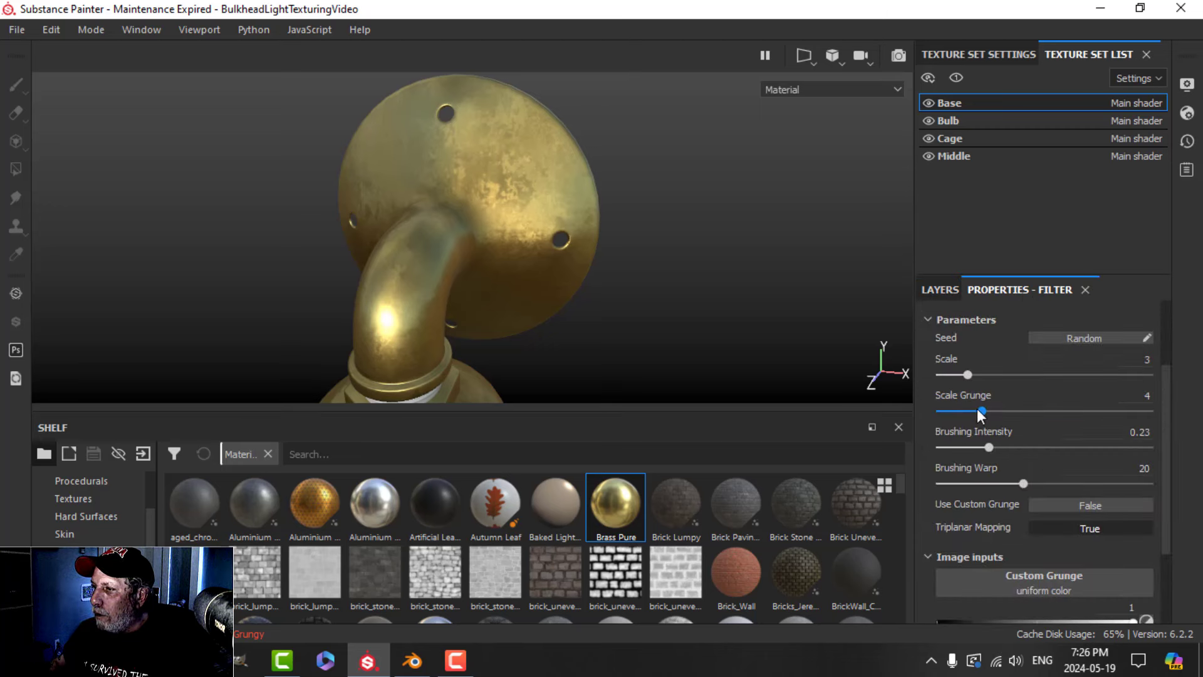
pyautogui.moveTo(969, 374); pyautogui.dragTo(995, 374)
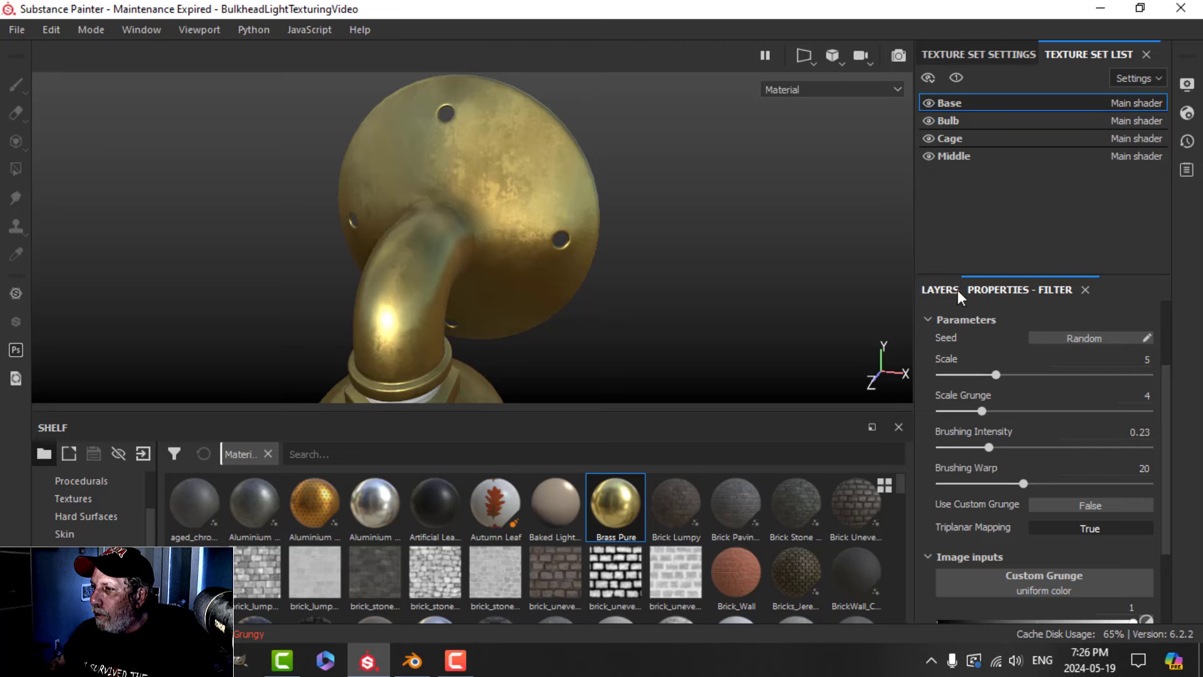
pyautogui.click(957, 291)
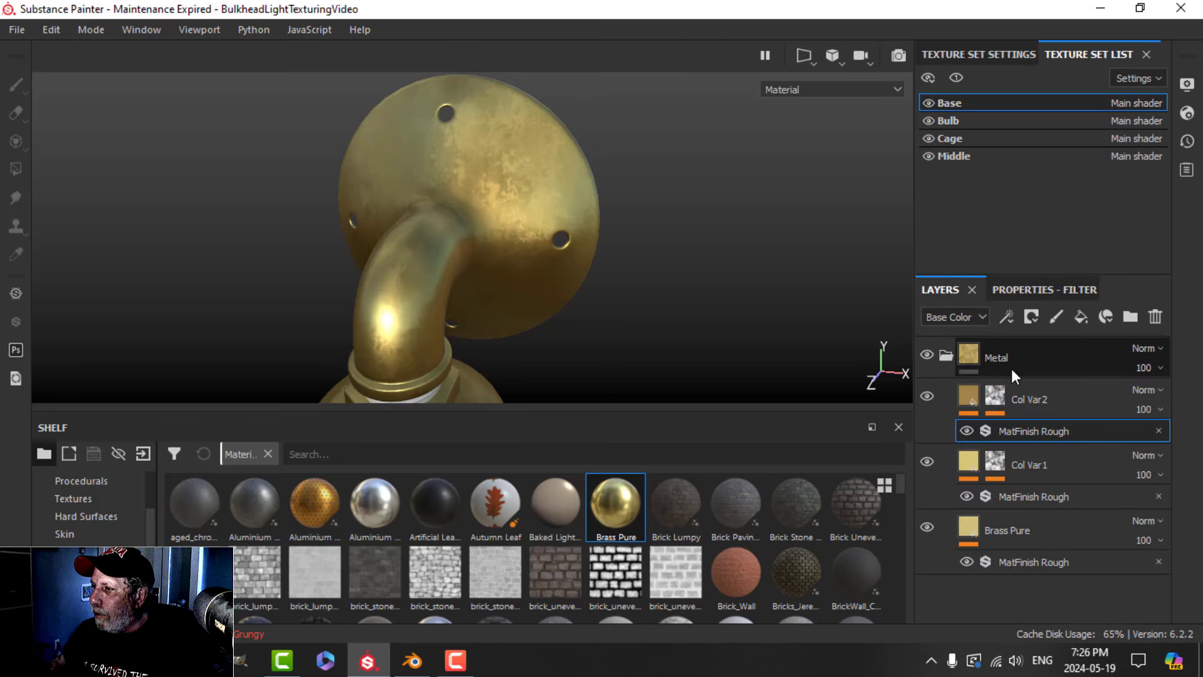
# Replace the Clouds 2 grayscale in Col Var2's mask with Clouds 3 and inspect the pattern on the brass.
pyautogui.click(1000, 401)
pyautogui.click(1046, 430)
pyautogui.click(1056, 292)
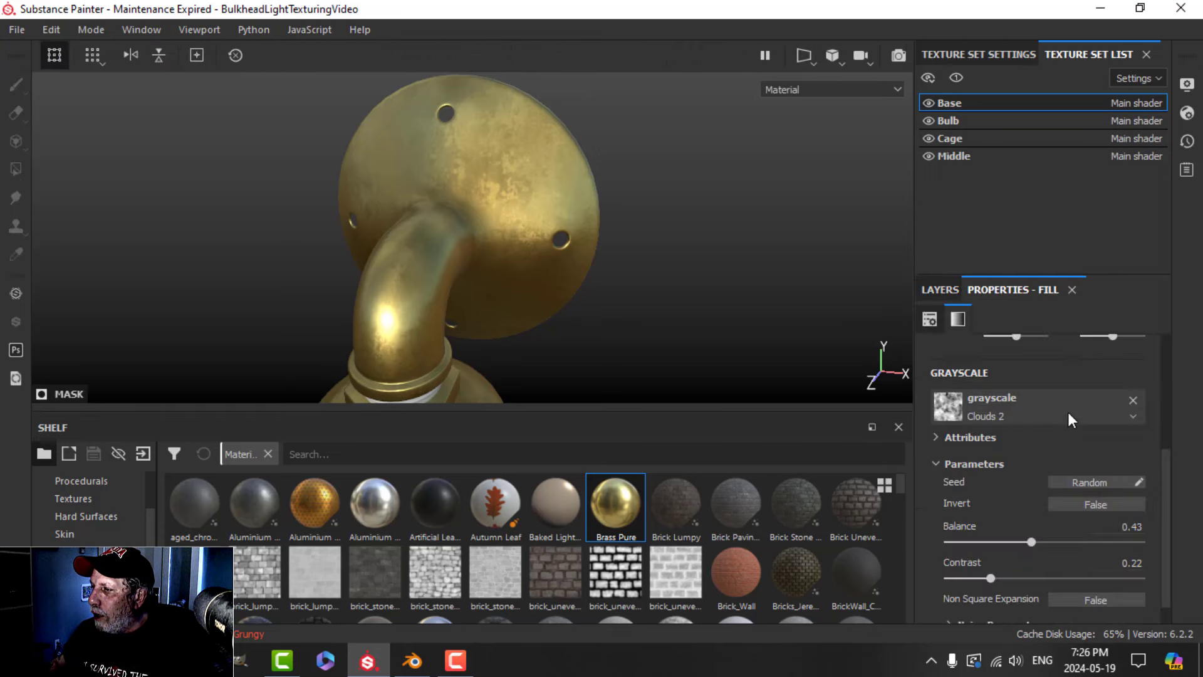
pyautogui.click(1058, 419)
pyautogui.click(1066, 239)
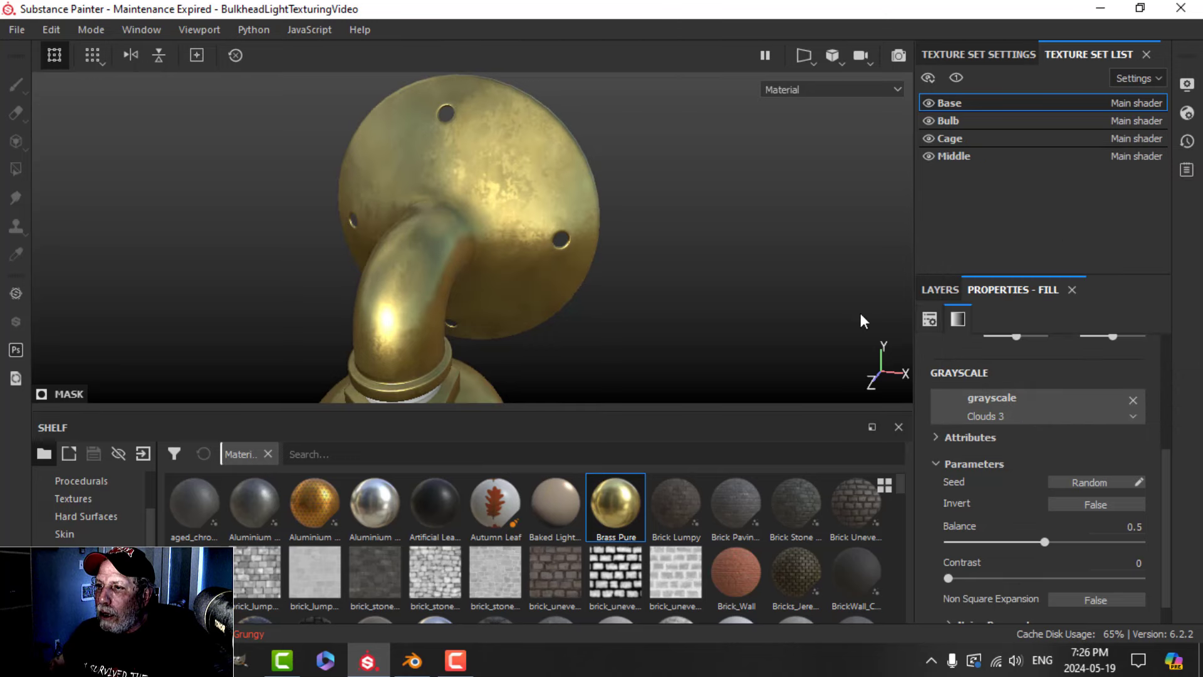
pyautogui.keyDown('alt'); pyautogui.moveTo(859, 317); pyautogui.dragTo(598, 304); pyautogui.keyUp('alt')
# Raise the roughness of the Col Var2 fill to about 0.3964.
pyautogui.click(940, 290)
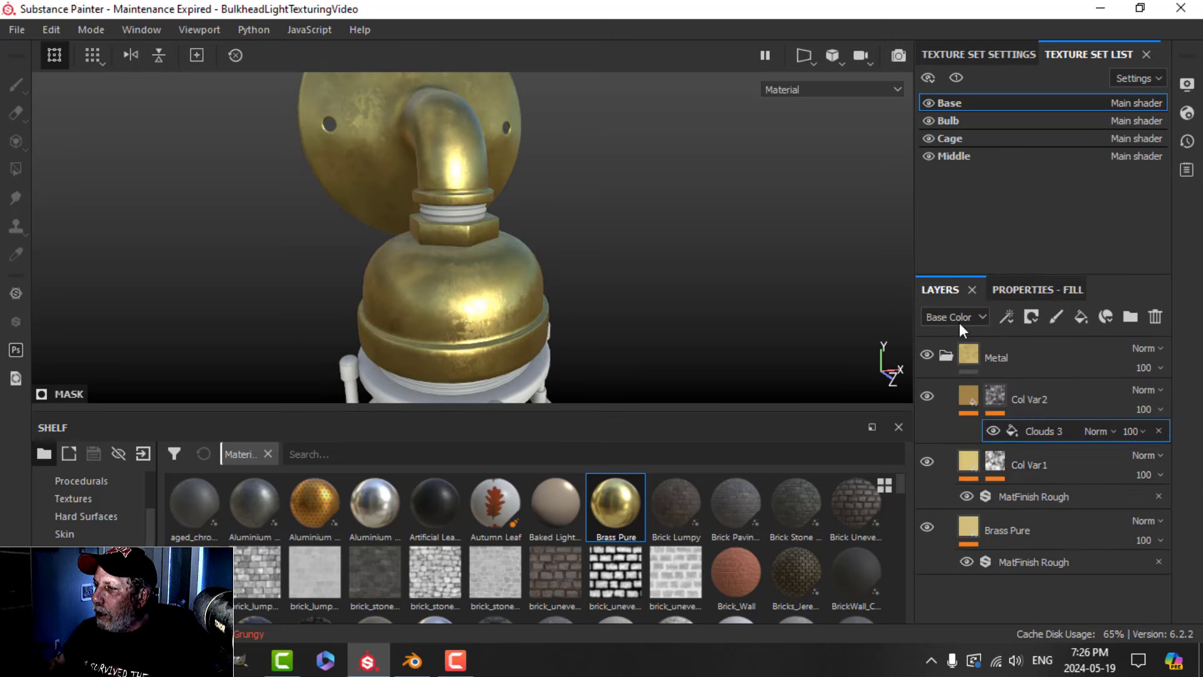
pyautogui.click(971, 399)
pyautogui.click(1014, 290)
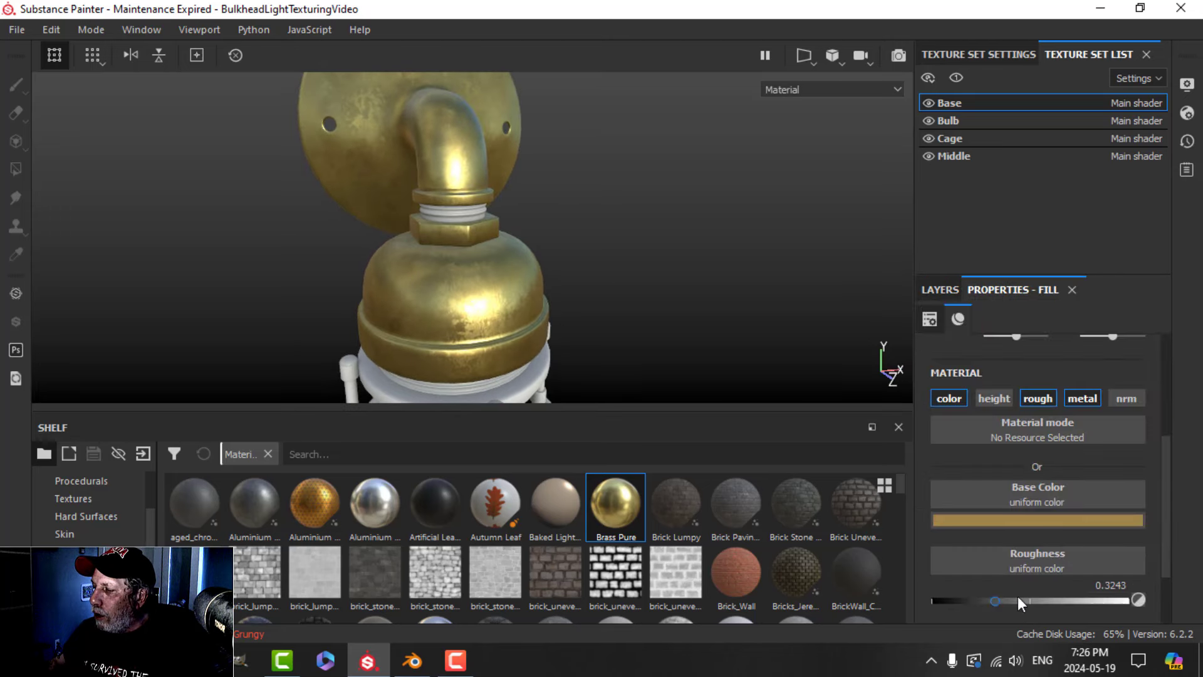
pyautogui.moveTo(1000, 602); pyautogui.dragTo(1014, 601)
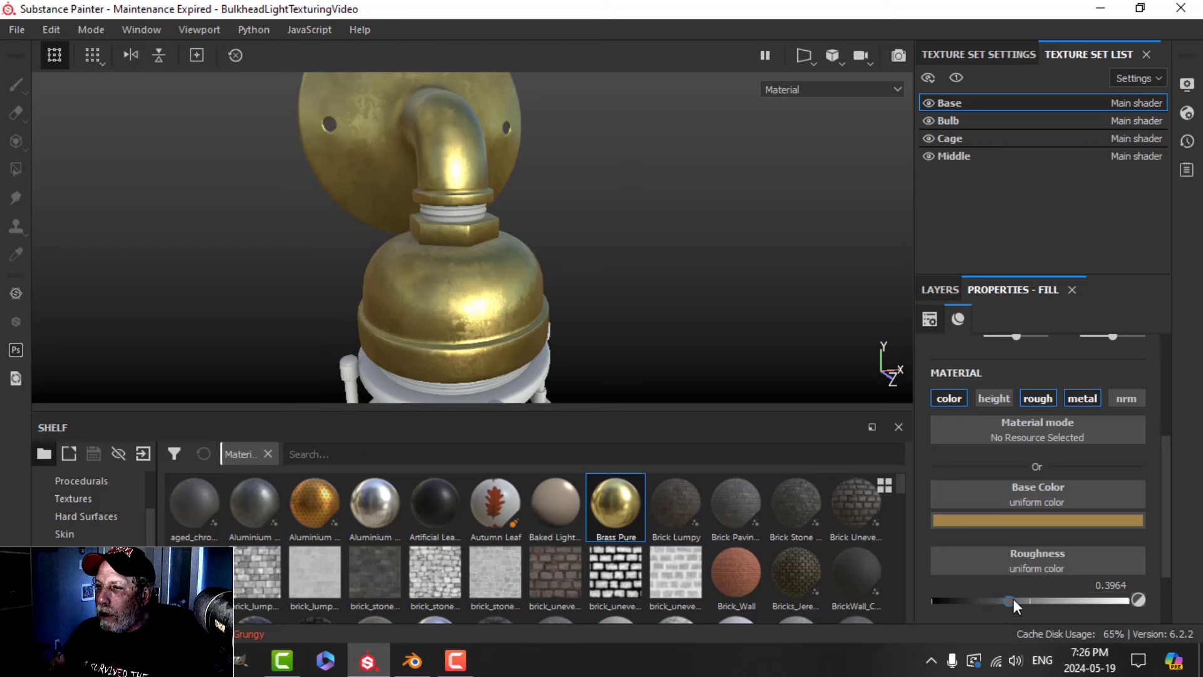
pyautogui.click(948, 292)
# Set Col Var1's base color blending mode to Screen and lower its opacity to 47.
pyautogui.click(973, 471)
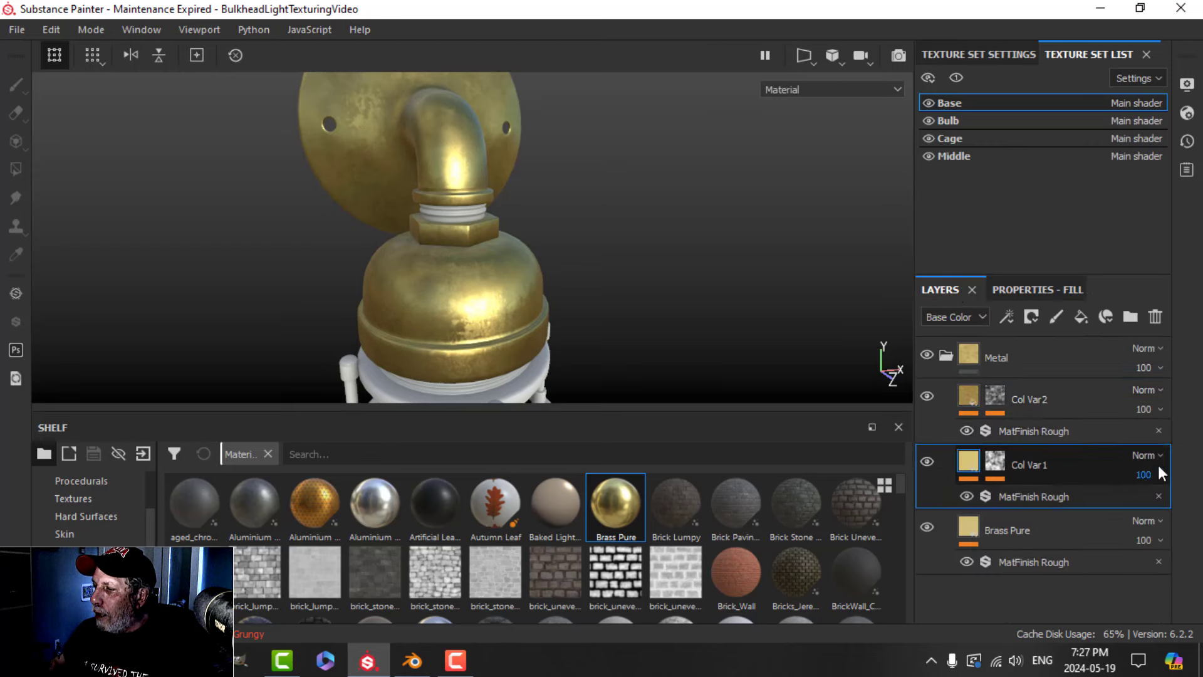
pyautogui.click(1158, 455)
pyautogui.click(1093, 272)
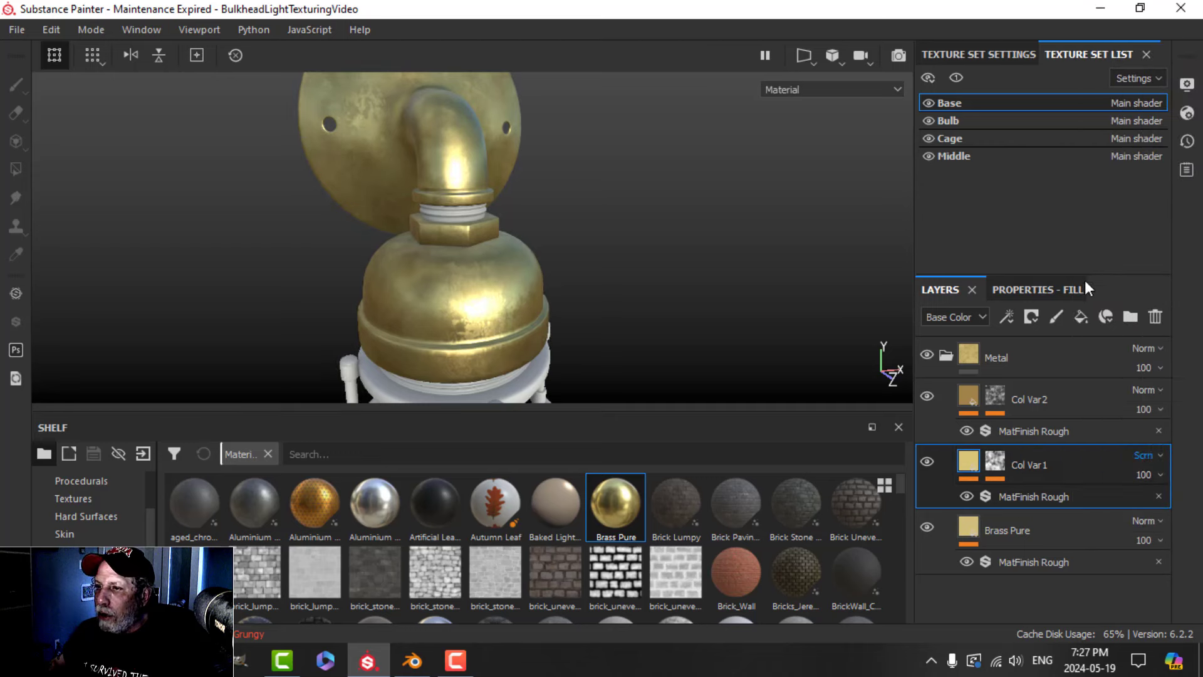
pyautogui.keyDown('alt'); pyautogui.moveTo(657, 257); pyautogui.dragTo(604, 250); pyautogui.keyUp('alt')
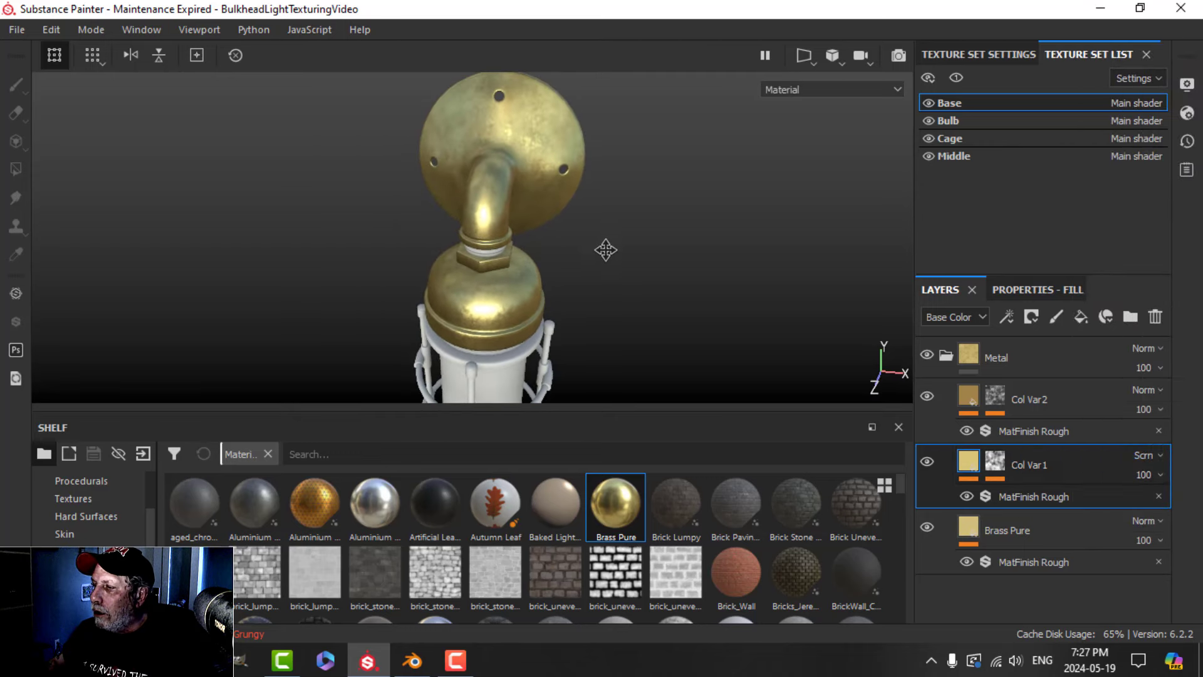
pyautogui.click(1147, 474)
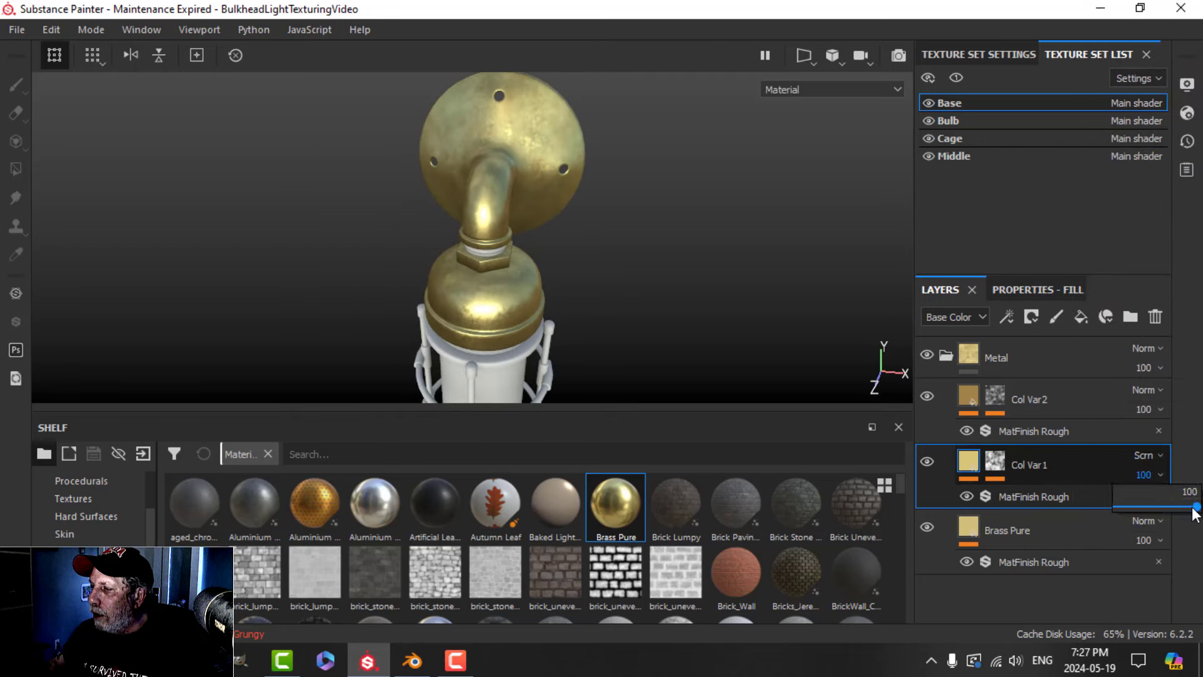
pyautogui.moveTo(1196, 506); pyautogui.dragTo(1153, 500)
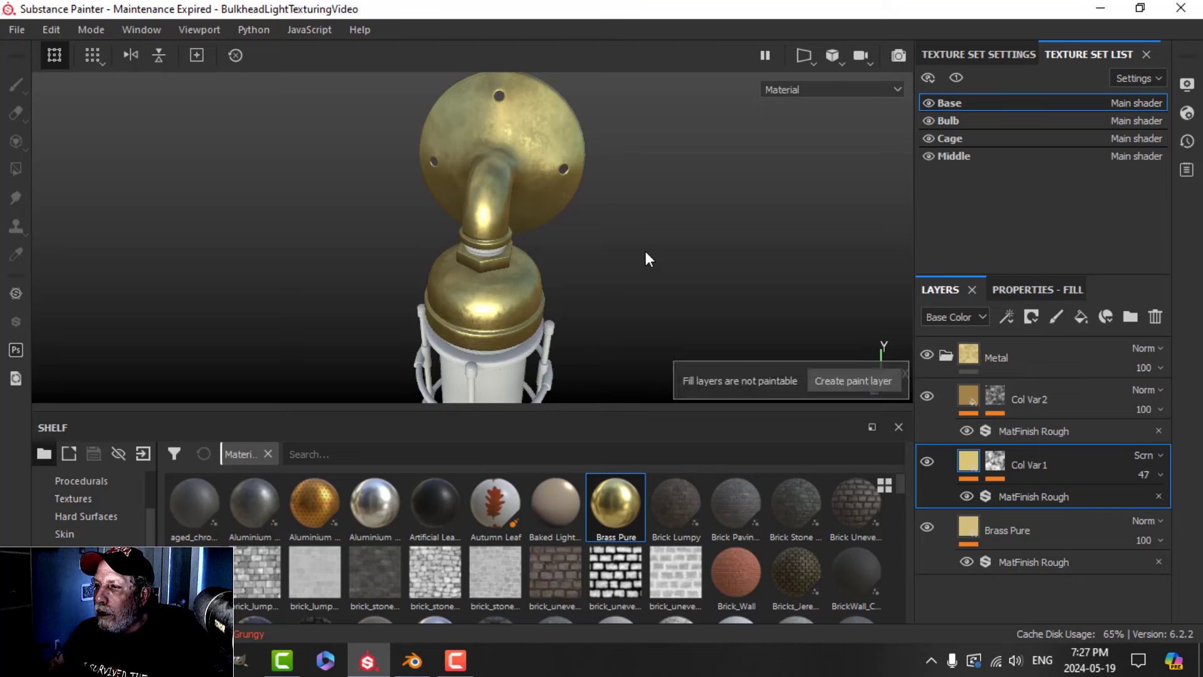
pyautogui.moveTo(666, 242)
pyautogui.keyDown('alt'); pyautogui.mouseDown()
pyautogui.moveTo(623, 250)
pyautogui.moveTo(595, 233)
pyautogui.moveTo(589, 292)
pyautogui.moveTo(551, 271)
pyautogui.moveTo(677, 307)
pyautogui.moveTo(720, 294)
pyautogui.mouseUp(); pyautogui.keyUp('alt')
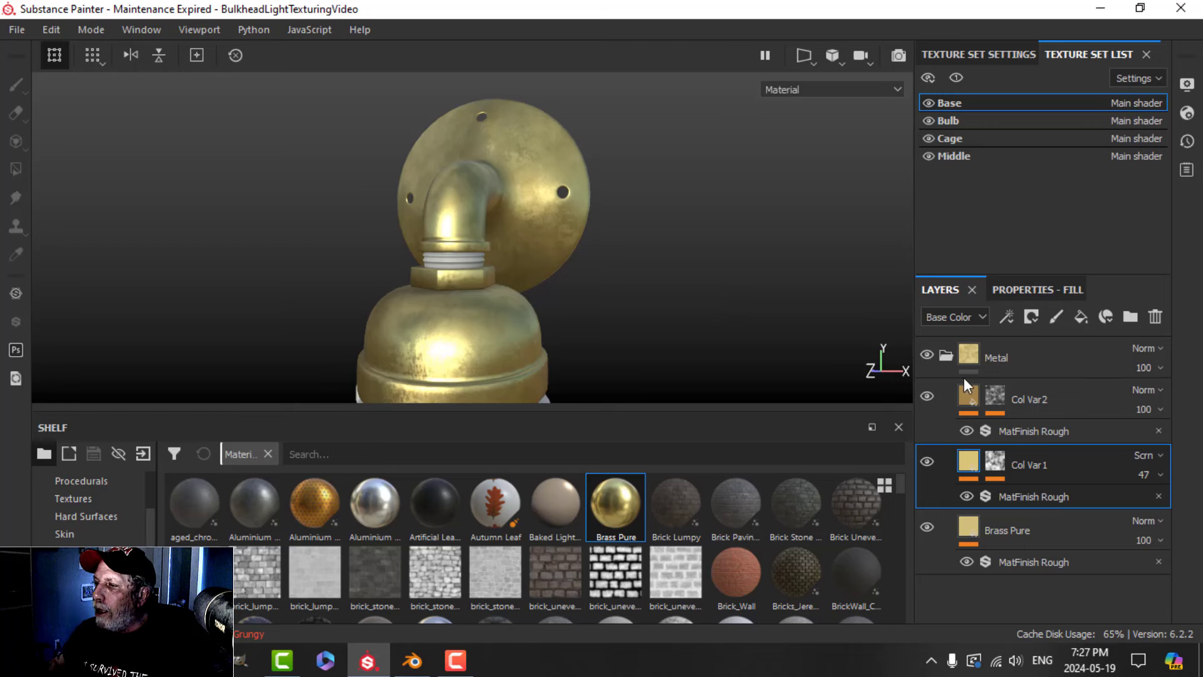
# Collapse and select the Metal folder, and examine the layered brass finish on the wall plate, elbow and cap.
pyautogui.click(946, 355)
pyautogui.click(968, 357)
pyautogui.keyDown('alt'); pyautogui.moveTo(540, 306); pyautogui.dragTo(592, 311); pyautogui.keyUp('alt')
pyautogui.scroll(-3, 593, 310)
pyautogui.keyDown('alt'); pyautogui.moveTo(593, 311); pyautogui.dragTo(574, 228, button='middle'); pyautogui.keyUp('alt')
pyautogui.keyDown('alt'); pyautogui.moveTo(574, 229); pyautogui.dragTo(578, 271); pyautogui.keyUp('alt')
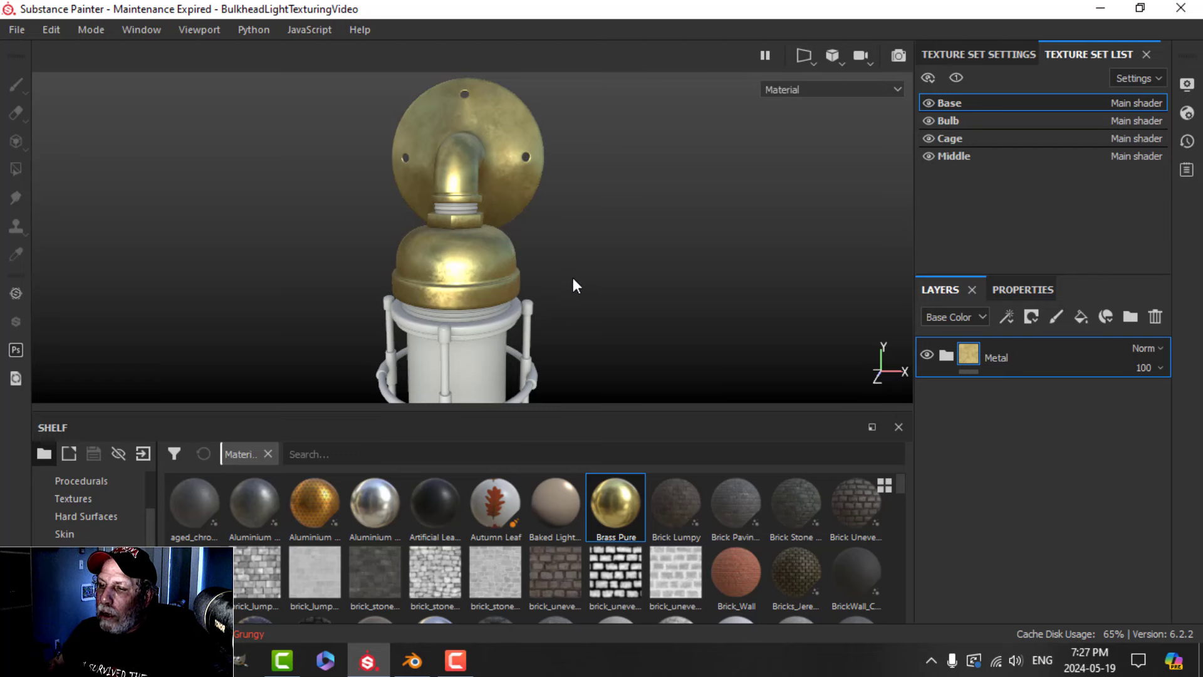
pyautogui.scroll(3, 573, 277)
pyautogui.keyDown('alt'); pyautogui.moveTo(567, 285); pyautogui.dragTo(591, 277, button='middle'); pyautogui.keyUp('alt')
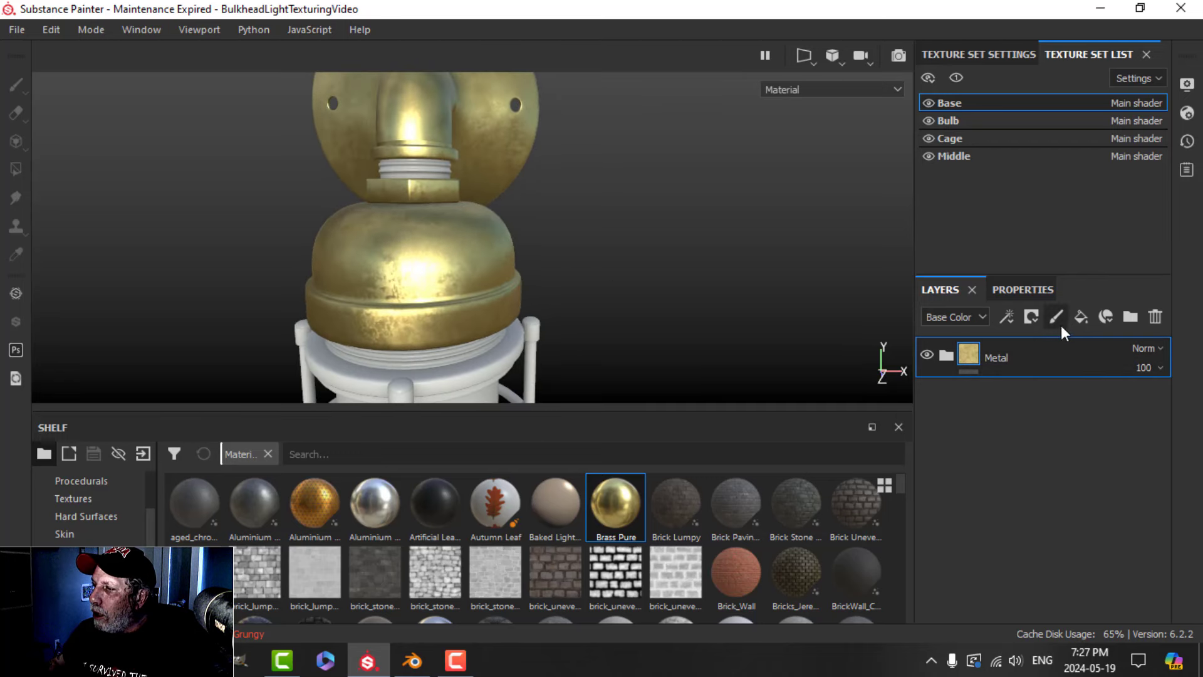
# Add a fill layer above the Metal folder and limit it to the color channel only.
pyautogui.click(1079, 316)
pyautogui.click(1036, 289)
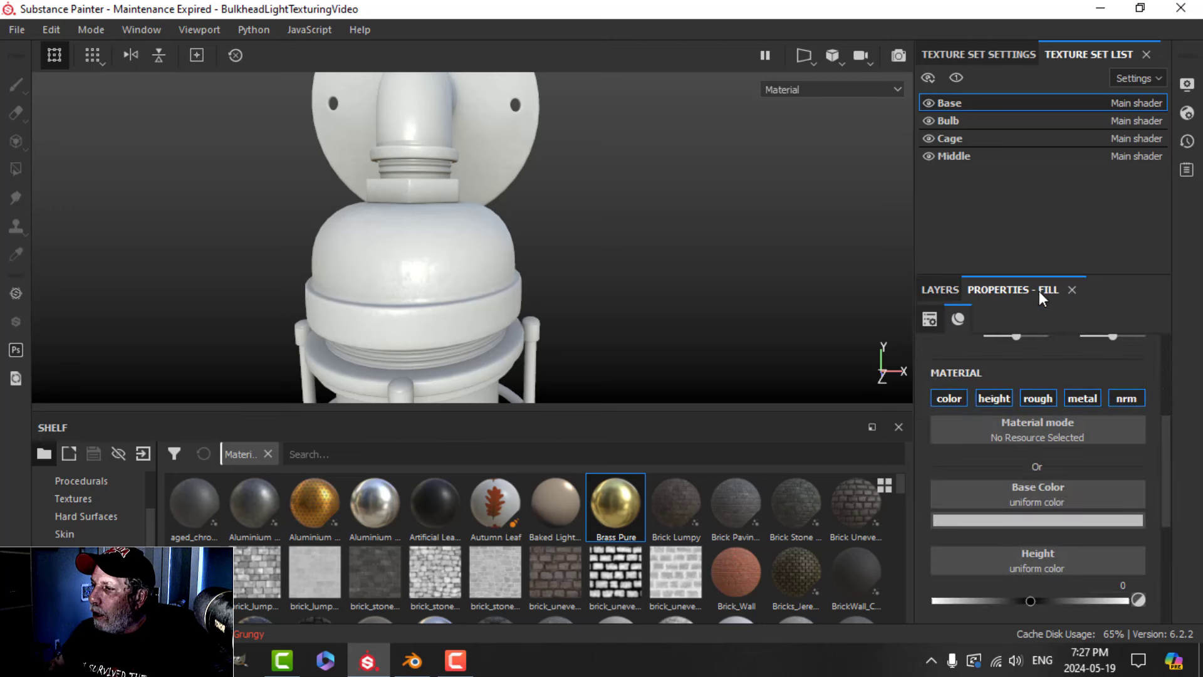
pyautogui.click(960, 395)
pyautogui.click(939, 289)
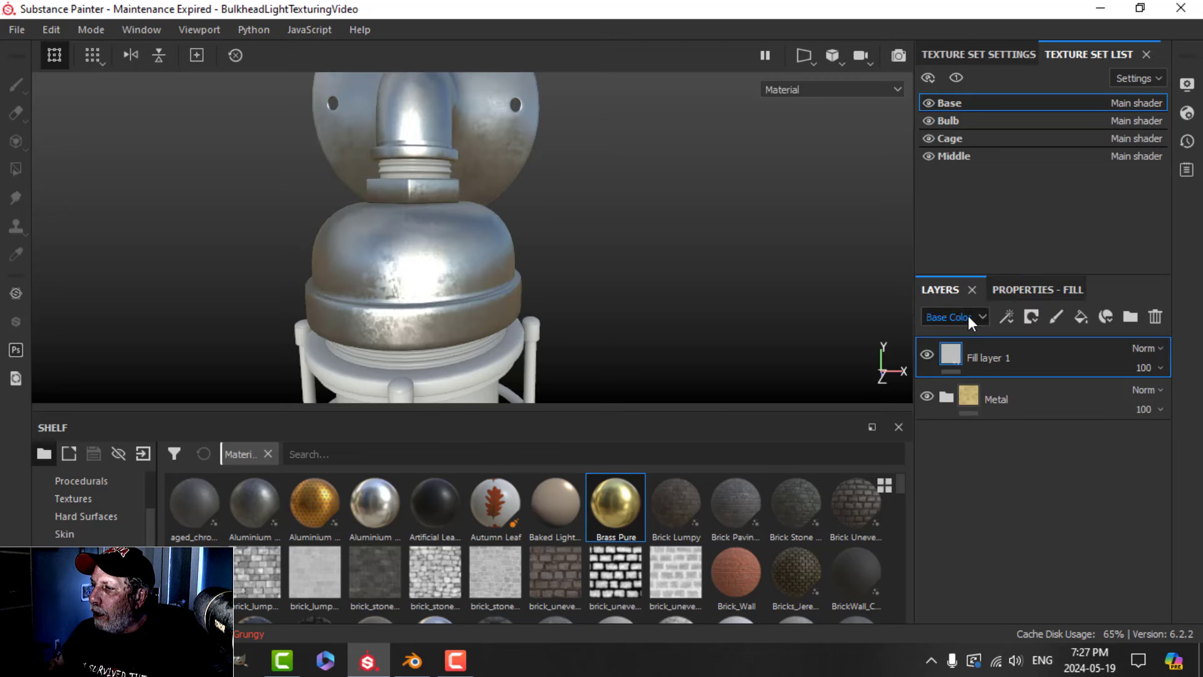
# Darken the new fill layer's base color to near black and give the layer a black mask.
pyautogui.click(1013, 292)
pyautogui.click(1010, 516)
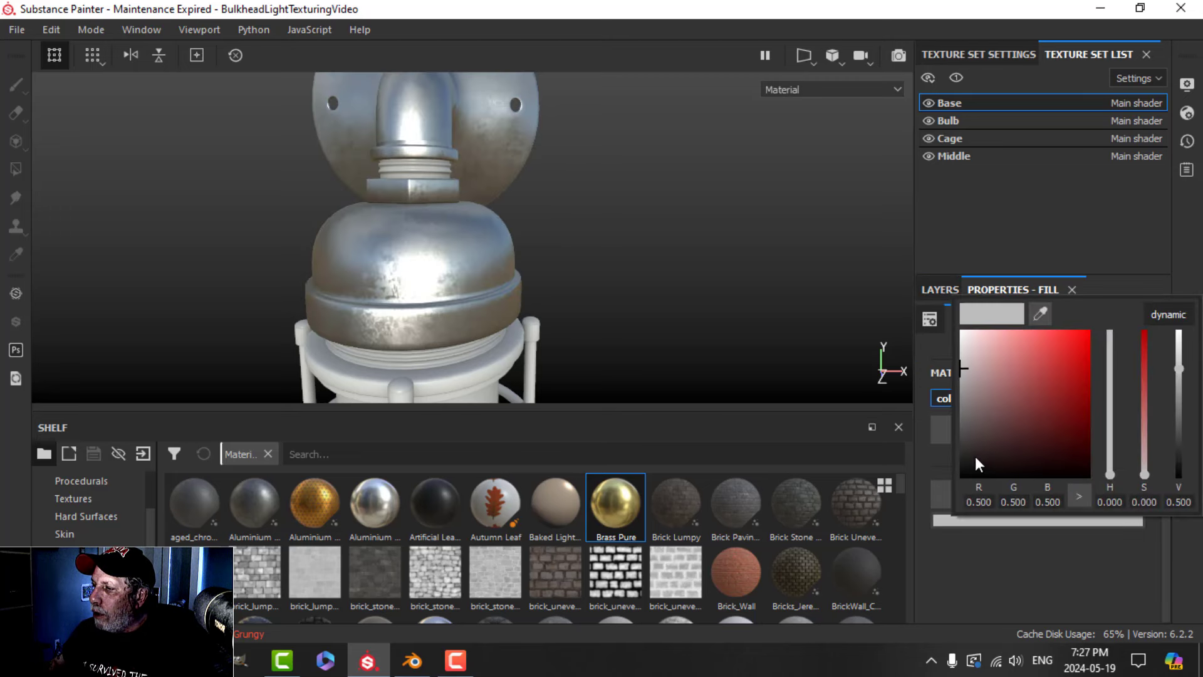
pyautogui.moveTo(975, 457); pyautogui.dragTo(957, 457)
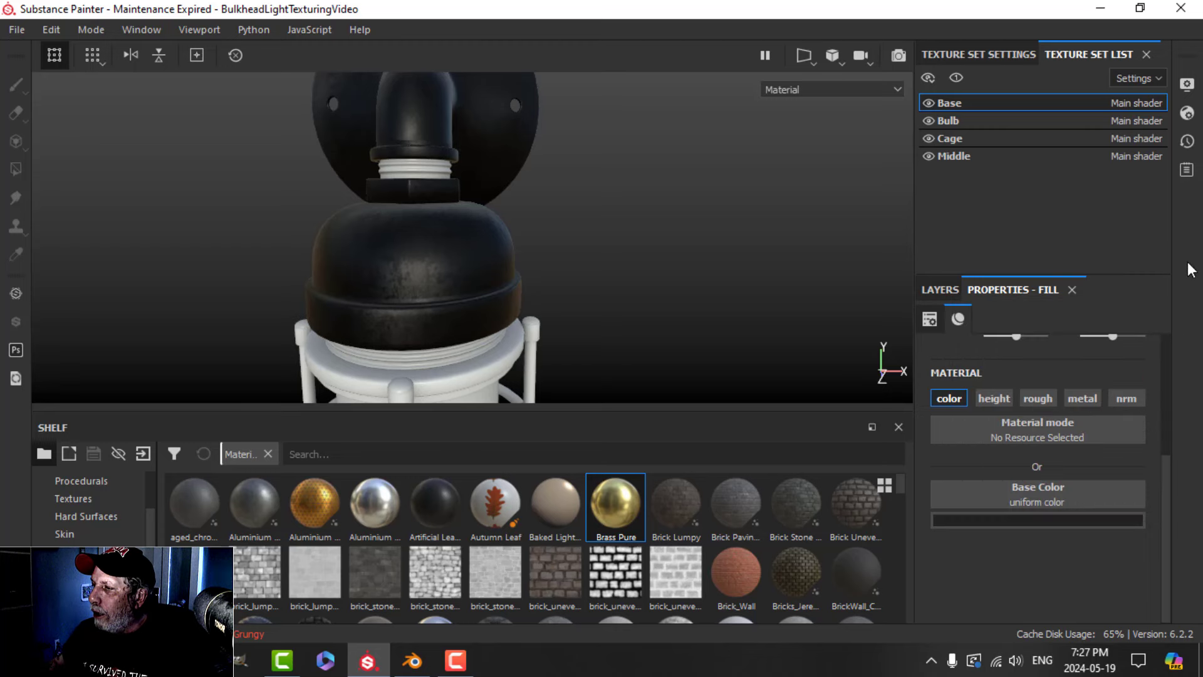
pyautogui.click(940, 289)
pyautogui.click(1031, 316)
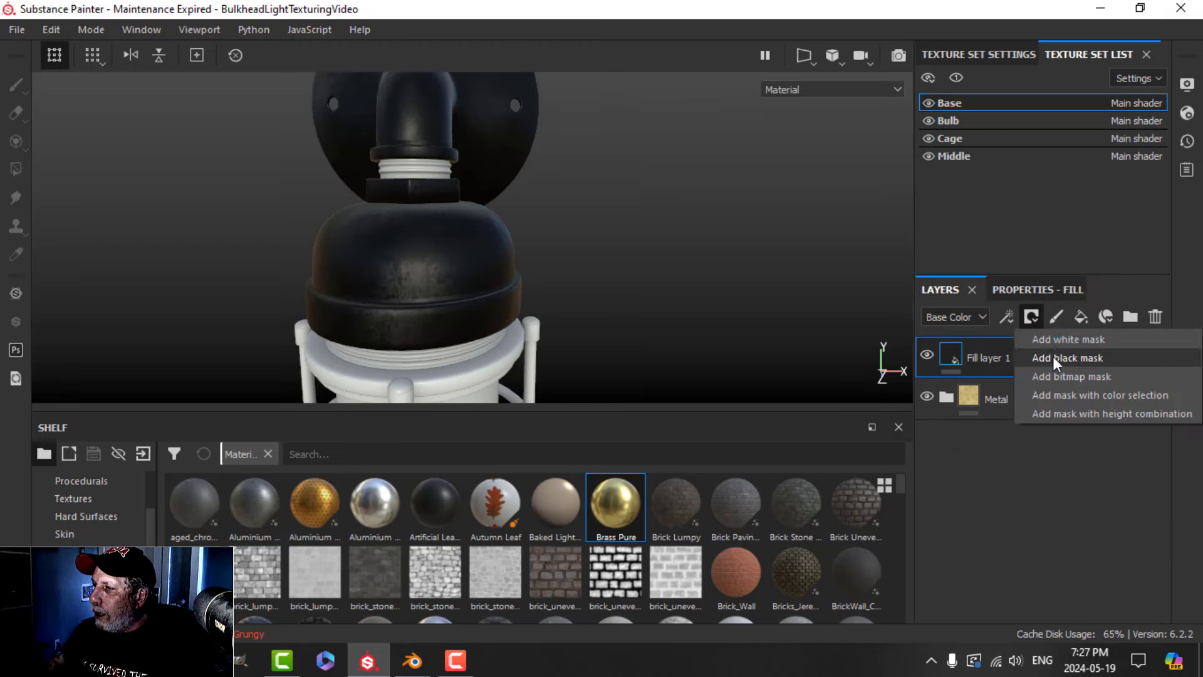
pyautogui.click(1053, 356)
# Add a fill to the black mask and use the BnW Spots 1 procedural as its grayscale.
pyautogui.click(1006, 317)
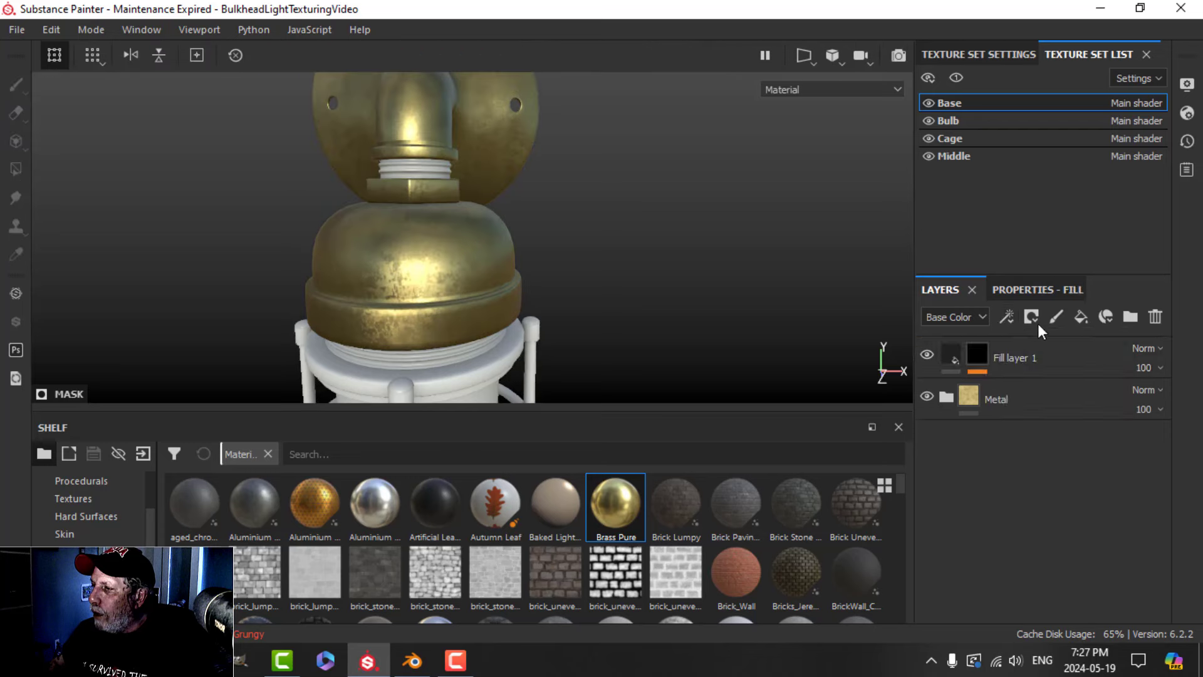
pyautogui.click(1038, 289)
pyautogui.click(1038, 396)
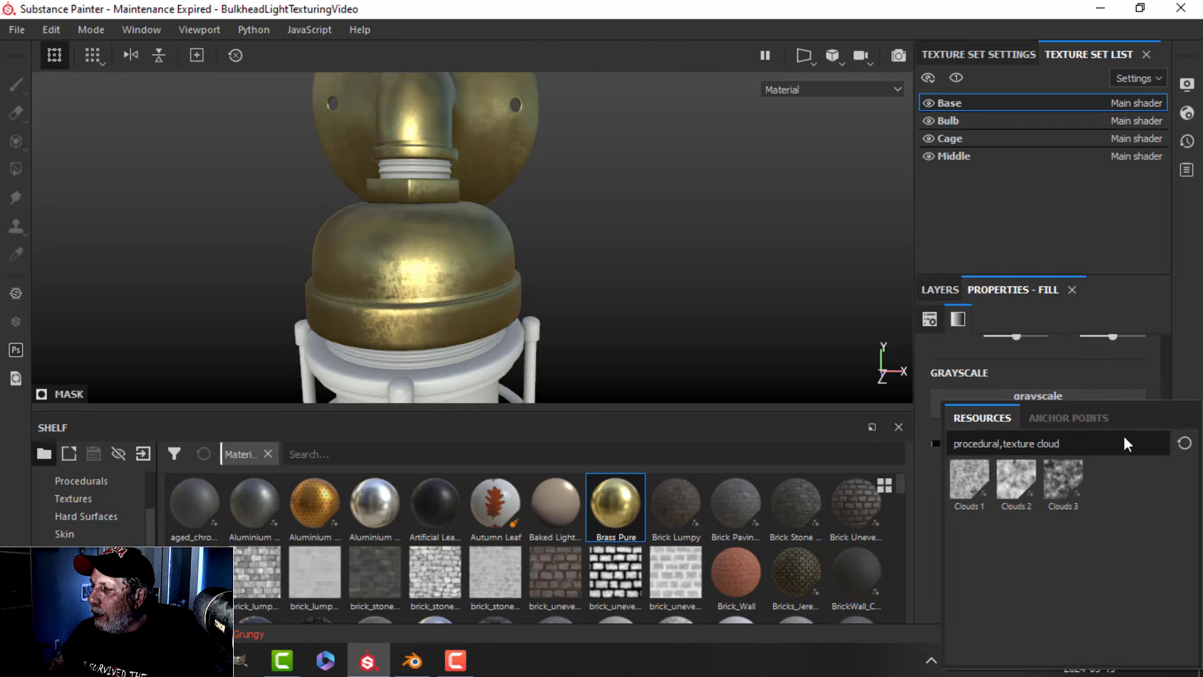
pyautogui.click(1184, 443)
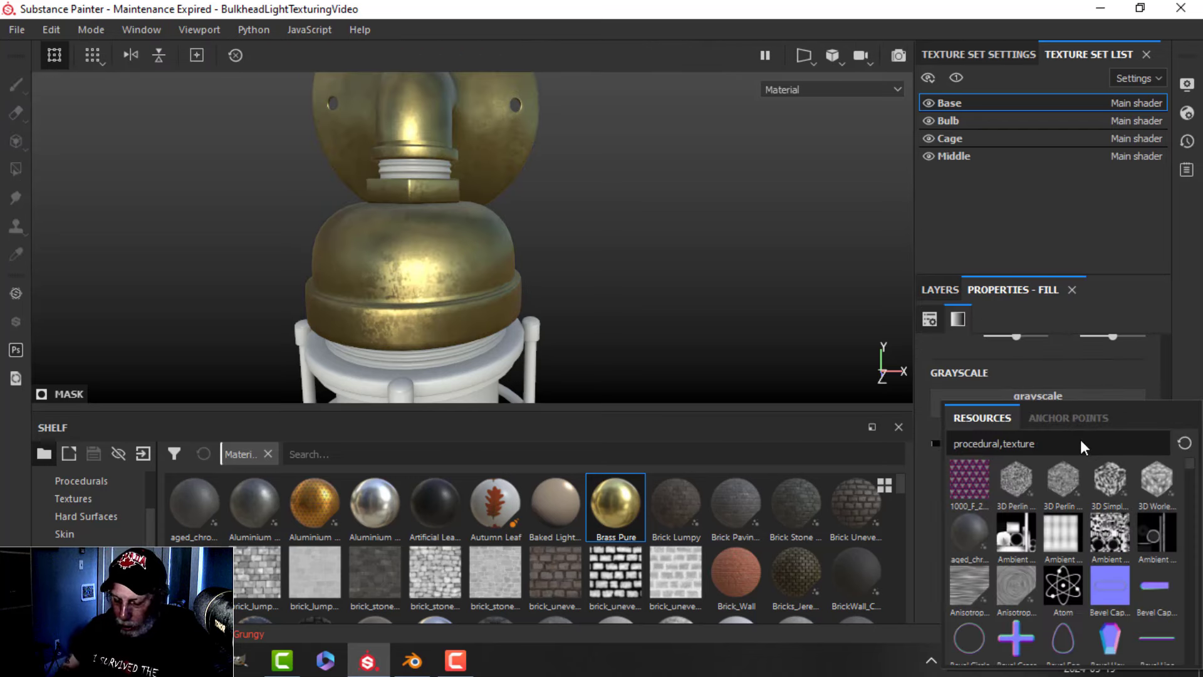
pyautogui.click(1080, 443)
pyautogui.write('bnw')
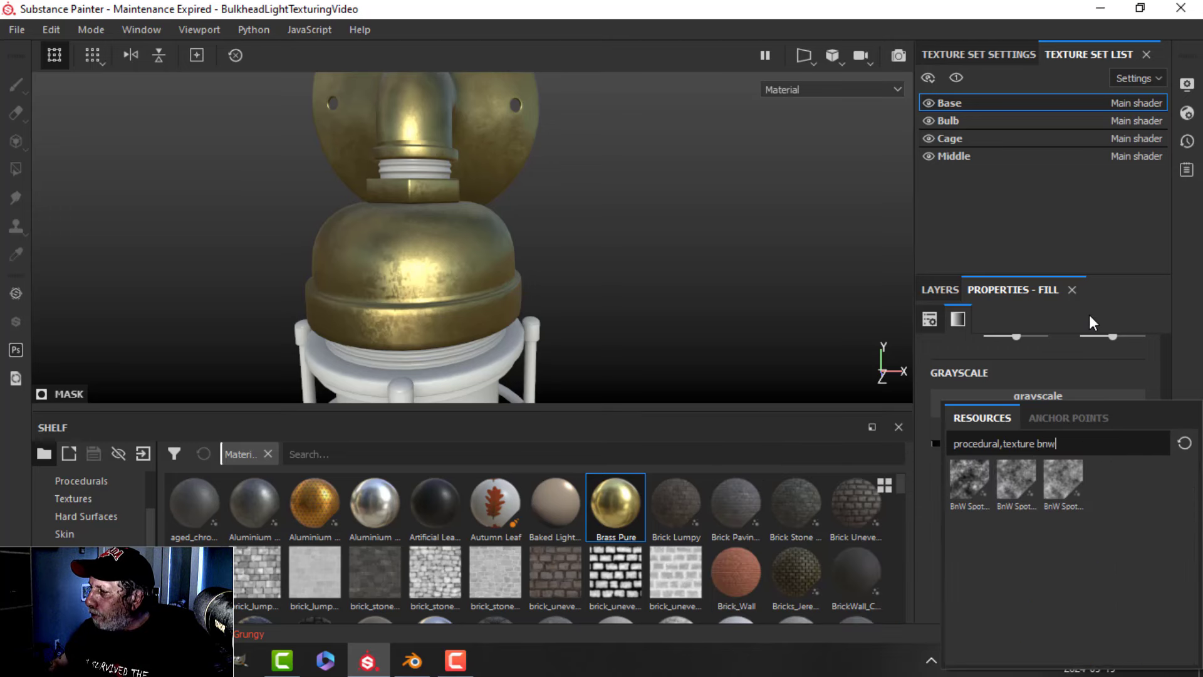
pyautogui.click(964, 487)
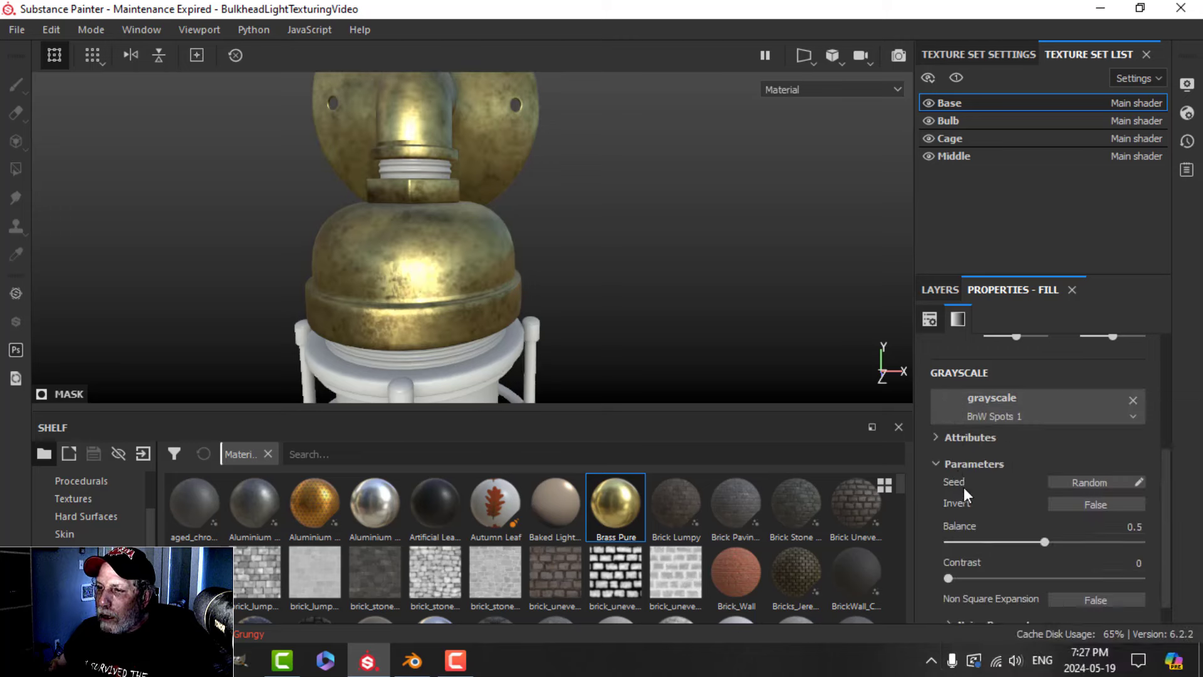
# Set the BnW Spots 1 contrast to 0.31 and its balance to 0.44.
pyautogui.keyDown('alt'); pyautogui.moveTo(577, 298); pyautogui.dragTo(627, 294); pyautogui.keyUp('alt')
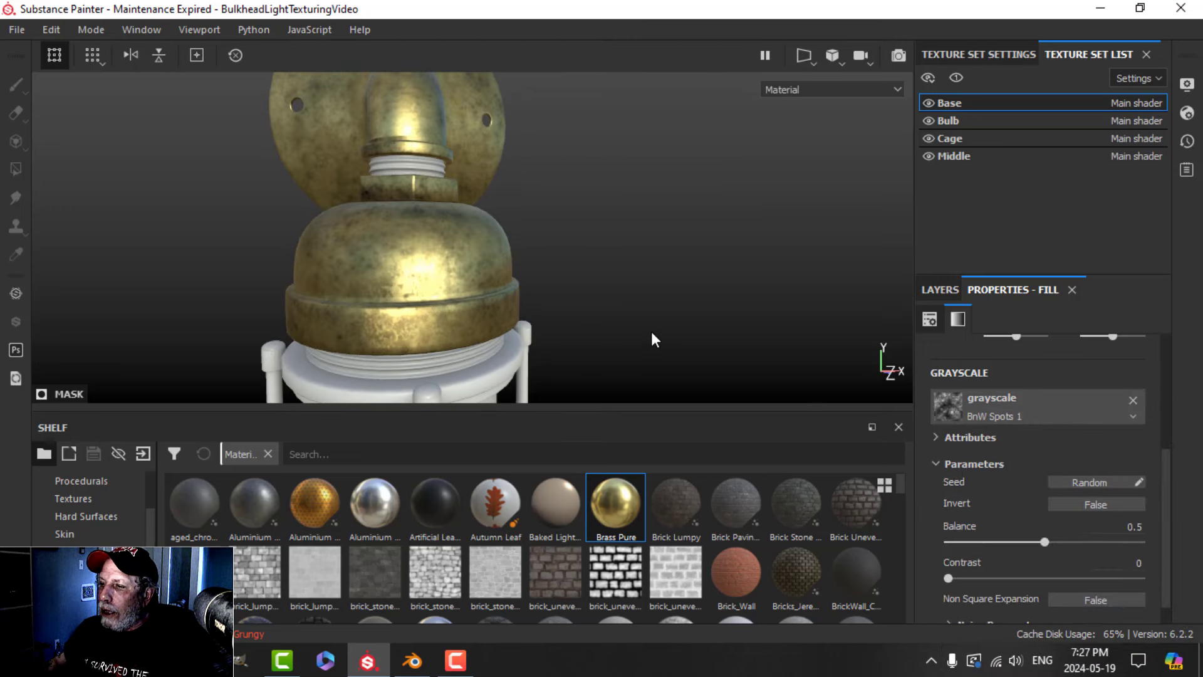
pyautogui.moveTo(949, 574); pyautogui.dragTo(1032, 541)
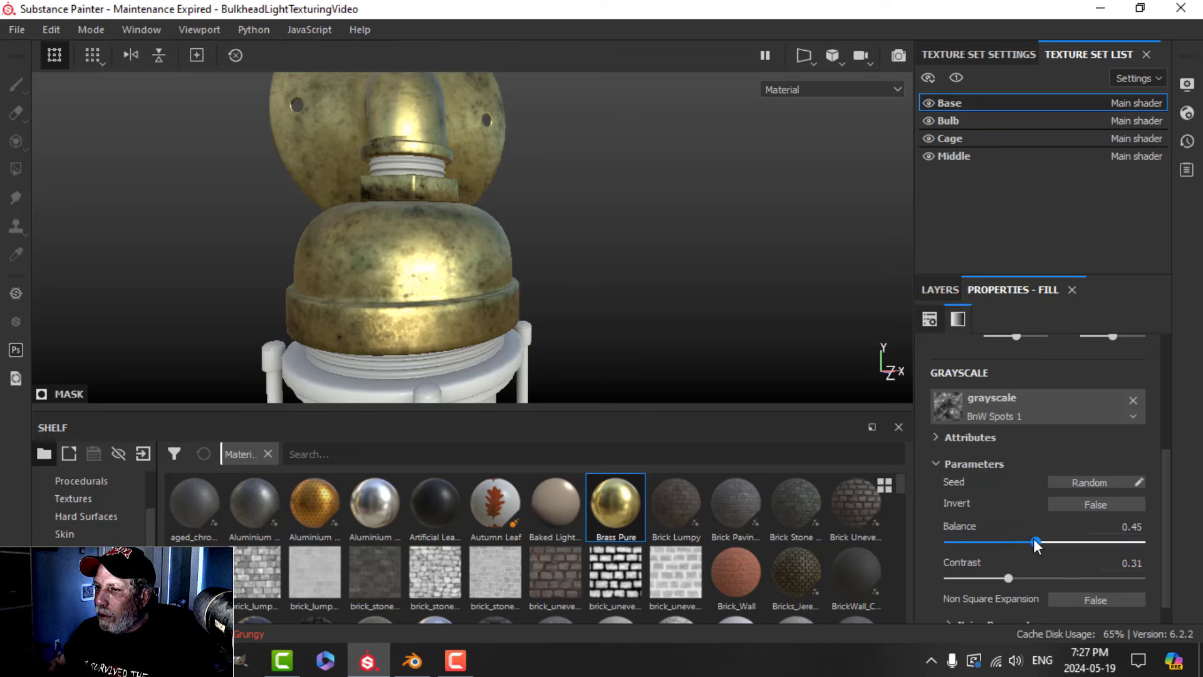
pyautogui.scroll(-2, 1099, 534)
# In the spots' noise parameters, raise the scale to 8 and the disorder to its maximum.
pyautogui.click(955, 597)
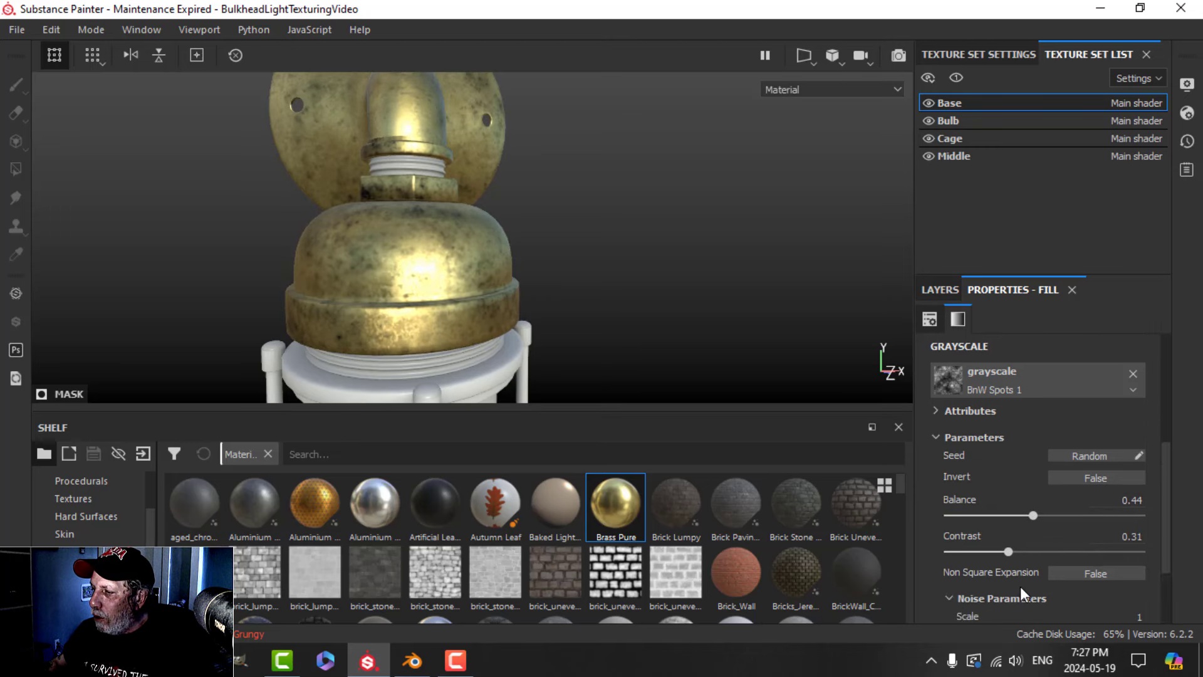
pyautogui.scroll(-2, 1059, 561)
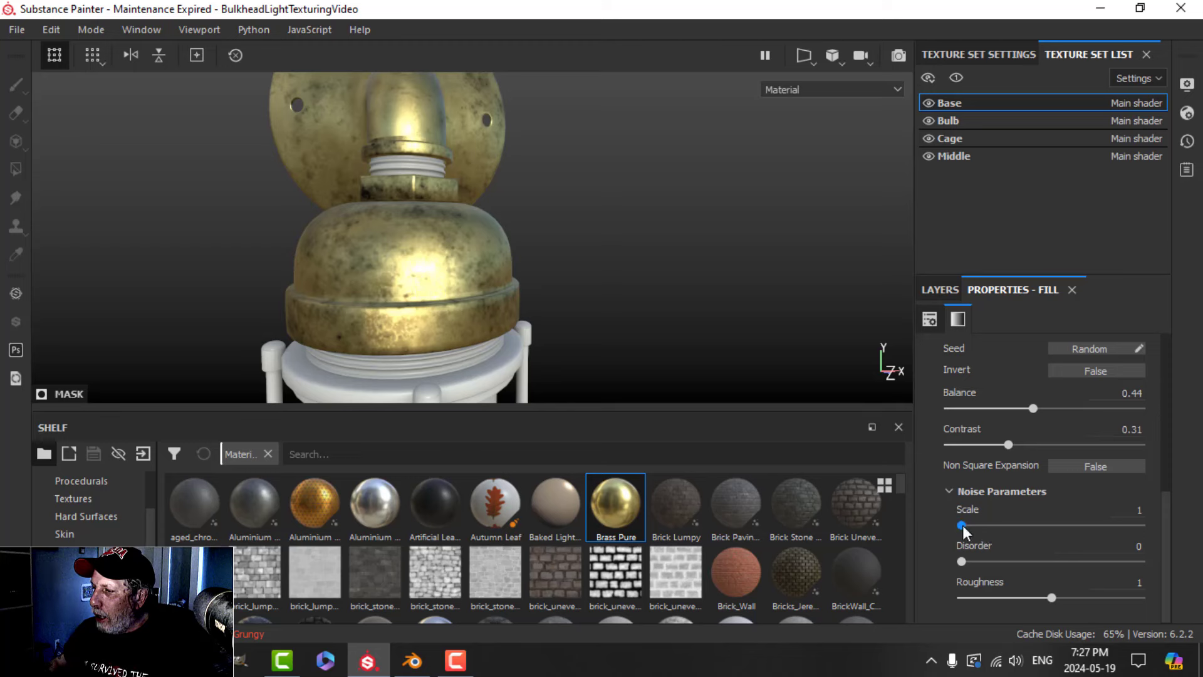
pyautogui.moveTo(963, 525); pyautogui.dragTo(1168, 531)
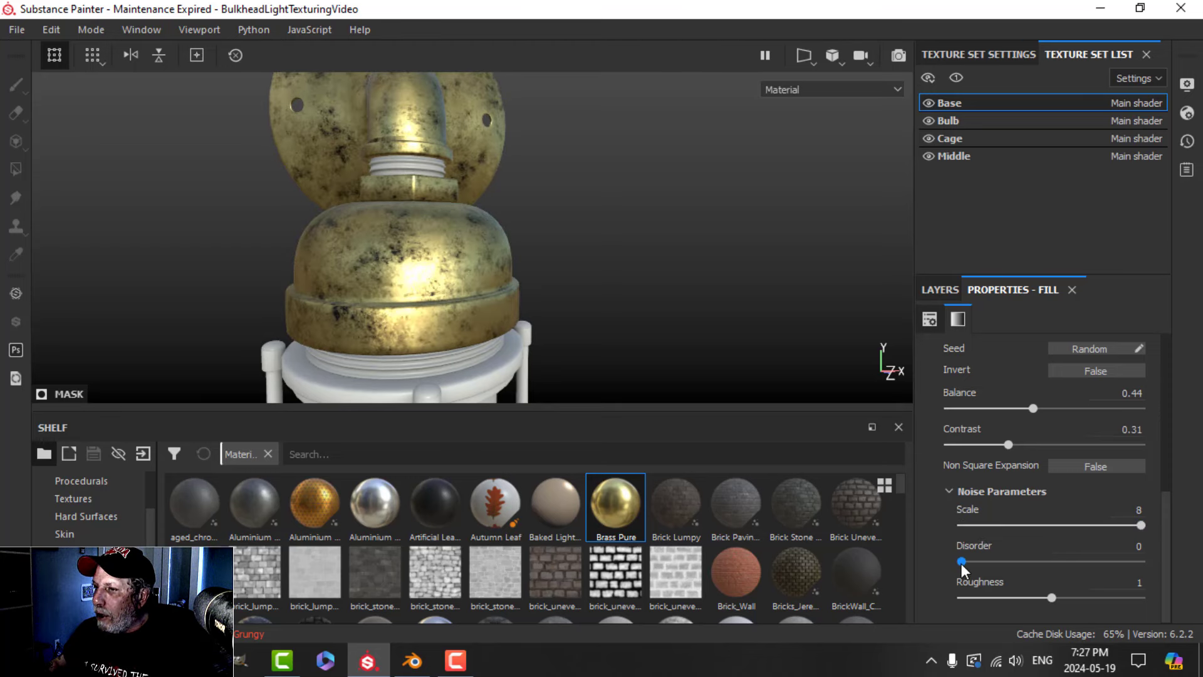
pyautogui.moveTo(961, 561); pyautogui.dragTo(1141, 561)
# Switch the spots mask fill to tri-planar projection and set its UV scale to 70.
pyautogui.scroll(5, 1028, 495)
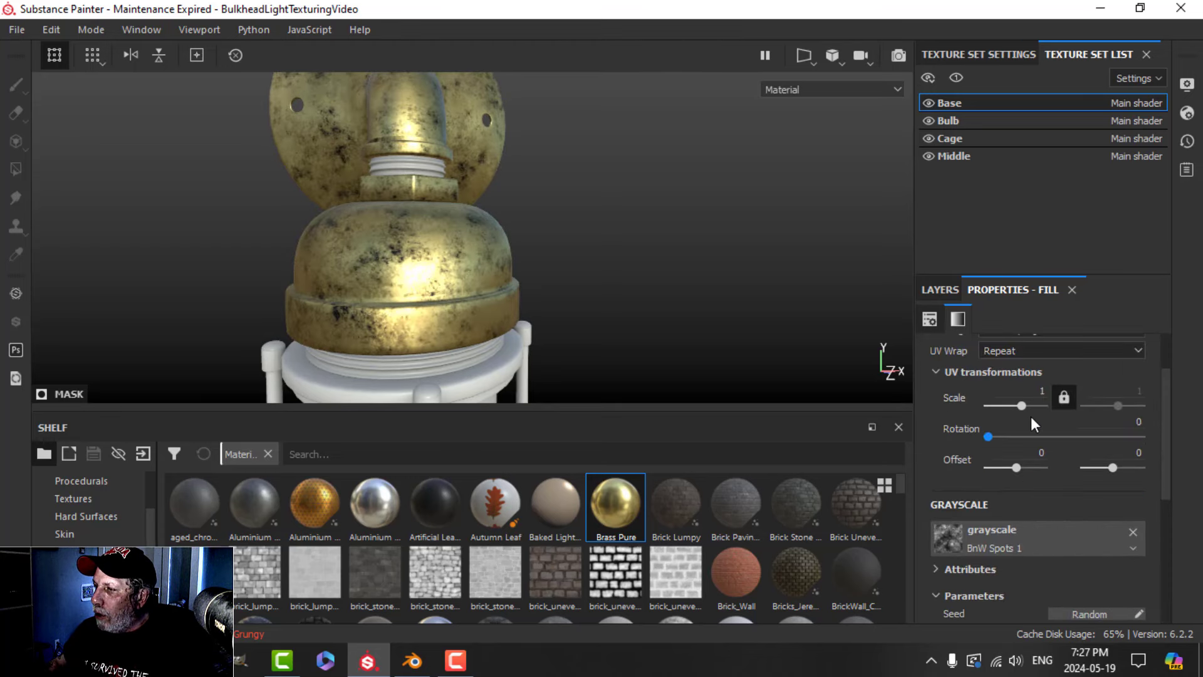
pyautogui.scroll(3, 1031, 416)
pyautogui.click(1013, 380)
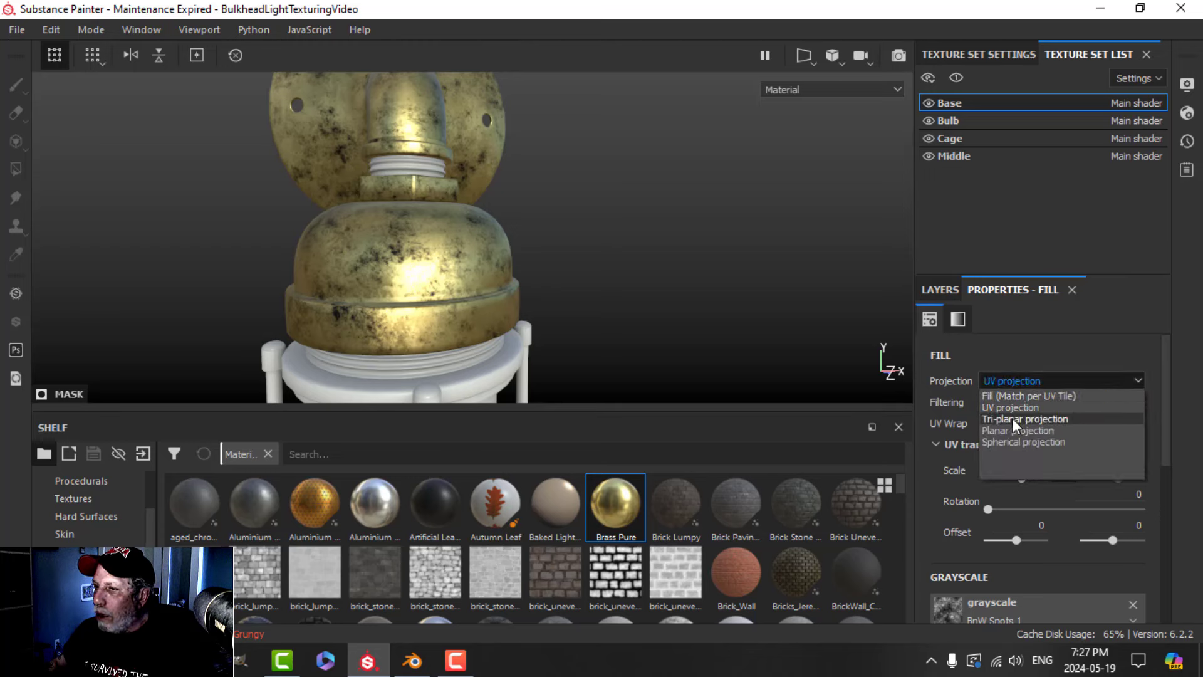
pyautogui.click(1013, 418)
pyautogui.click(53, 56)
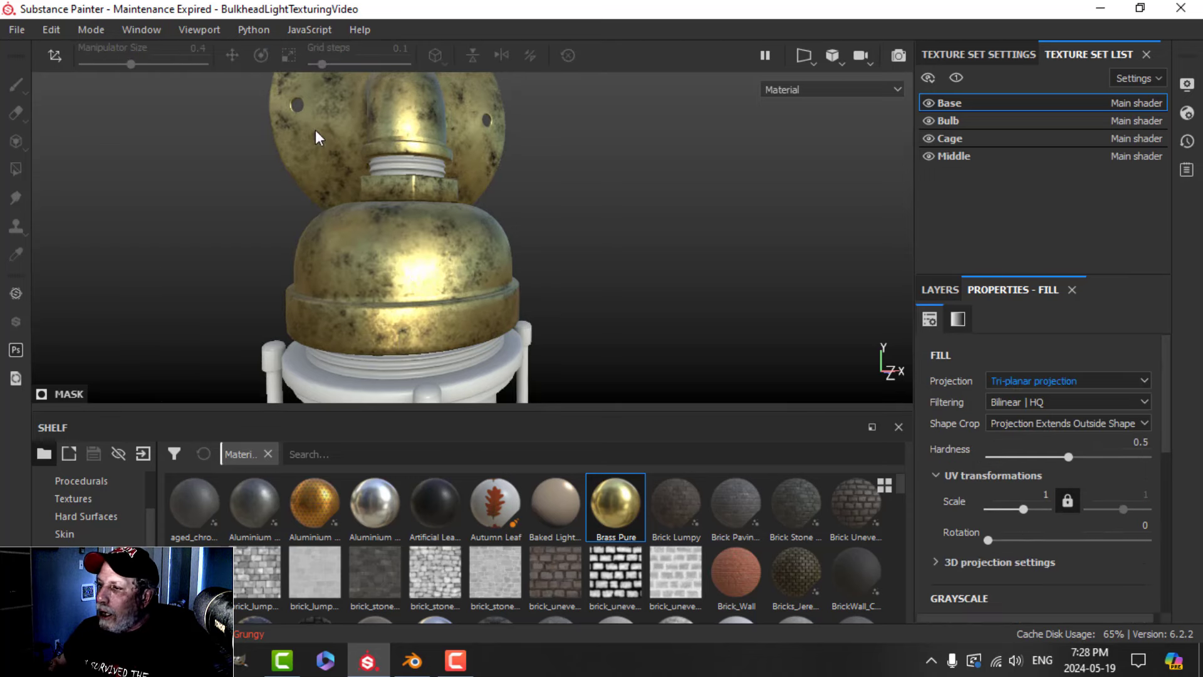
pyautogui.click(1035, 495)
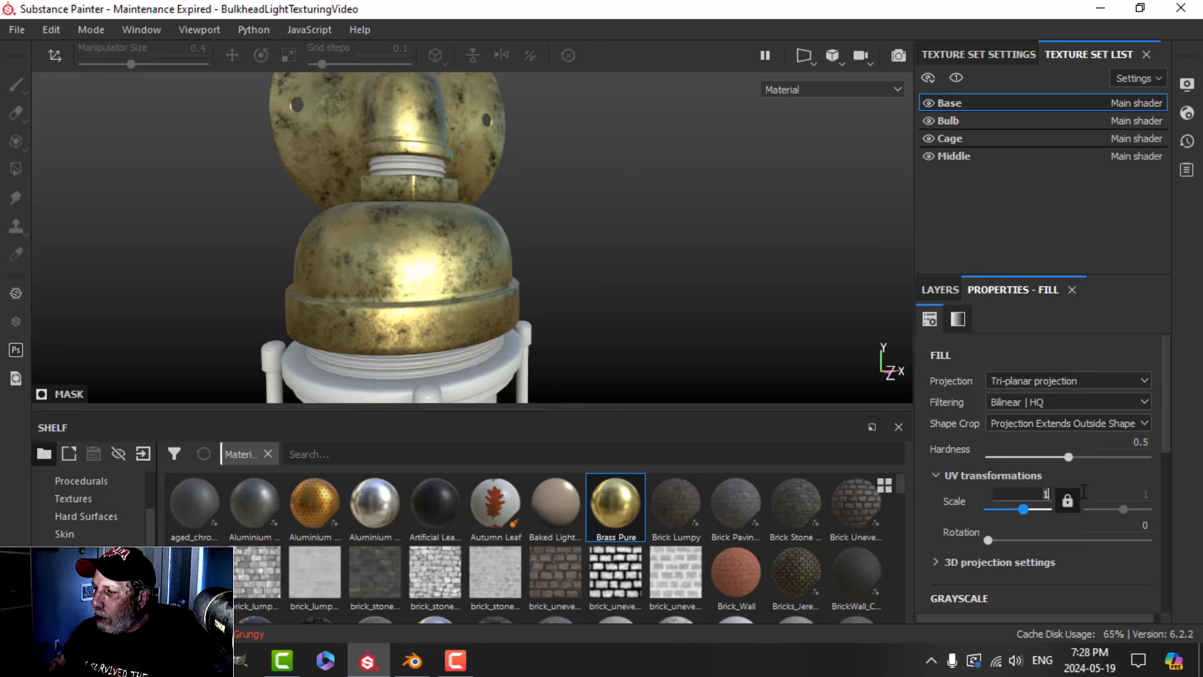
pyautogui.write('70')
pyautogui.press('Return')
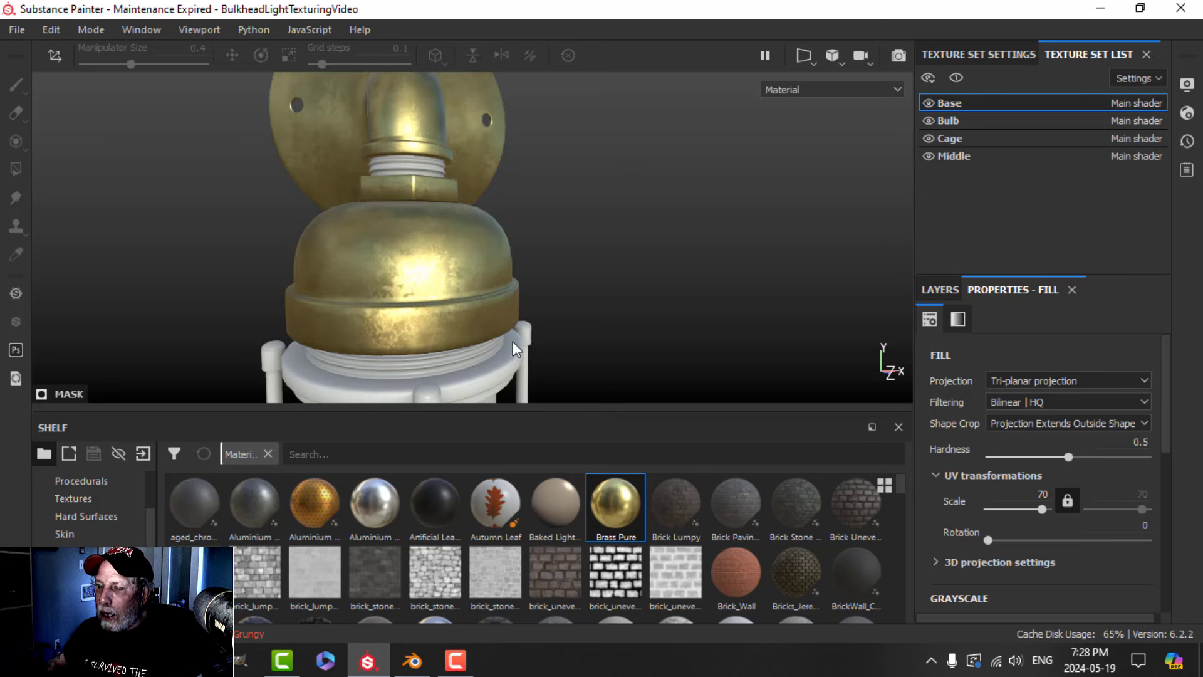
# Raise the Base texture set's size to 2048 and check the fine spots on the brass cap.
pyautogui.click(980, 55)
pyautogui.scroll(5, 1020, 213)
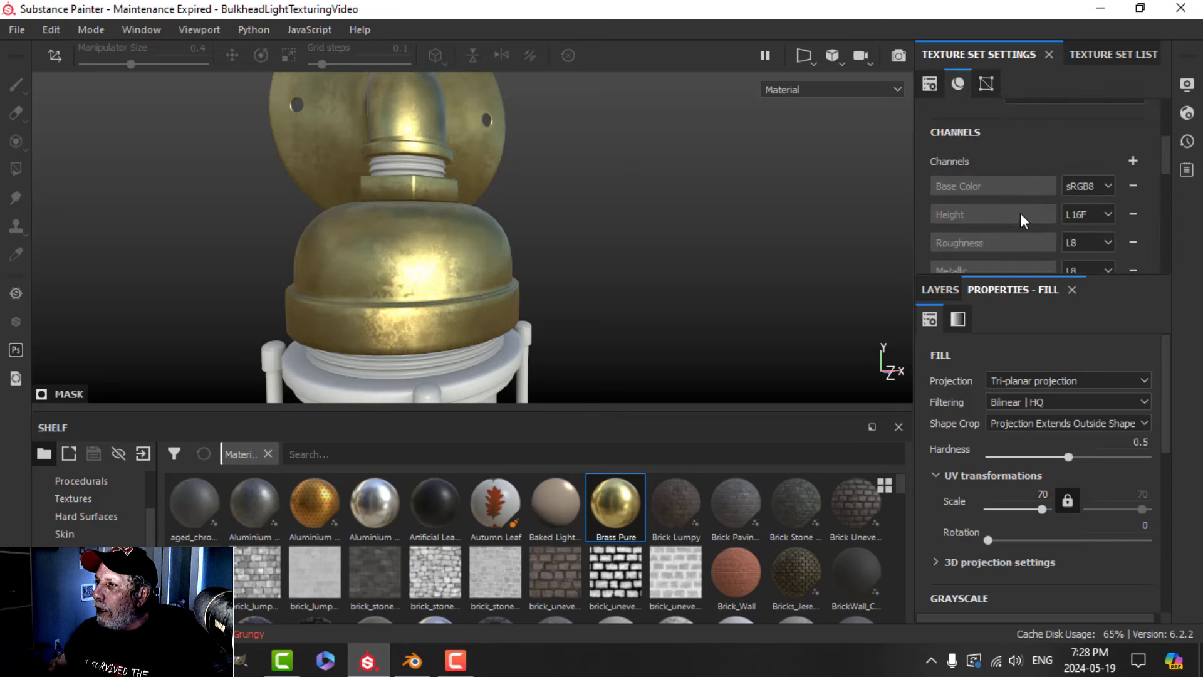
pyautogui.click(1021, 226)
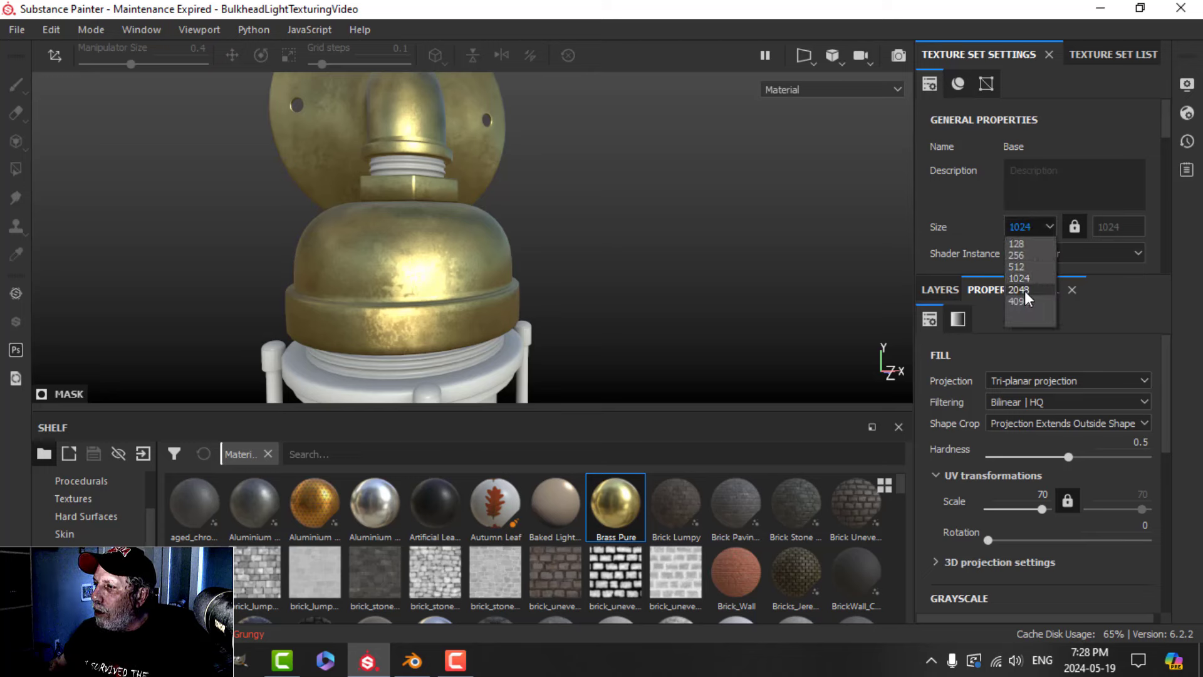
pyautogui.click(1025, 291)
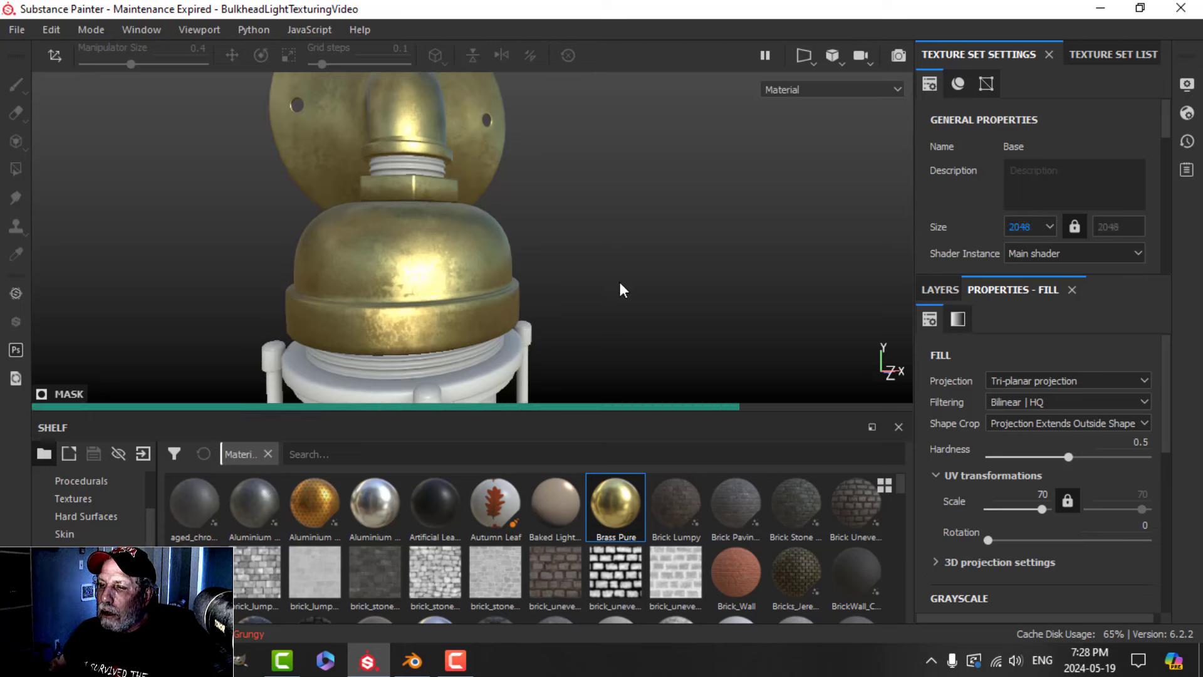
pyautogui.scroll(3, 479, 301)
pyautogui.keyDown('alt'); pyautogui.moveTo(480, 301); pyautogui.dragTo(535, 243); pyautogui.keyUp('alt')
# Rename the masked dark fill layer as Spots.
pyautogui.click(939, 289)
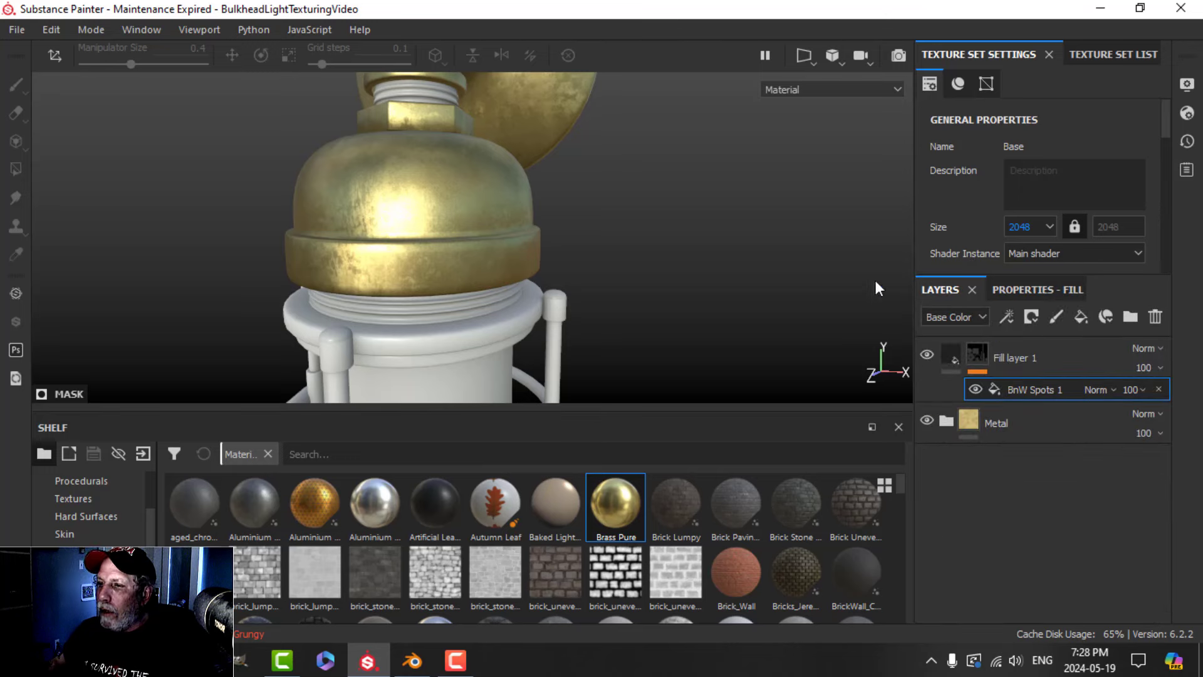
pyautogui.moveTo(470, 273)
pyautogui.keyDown('alt'); pyautogui.mouseDown()
pyautogui.moveTo(529, 250)
pyautogui.moveTo(689, 301)
pyautogui.mouseUp(); pyautogui.keyUp('alt')
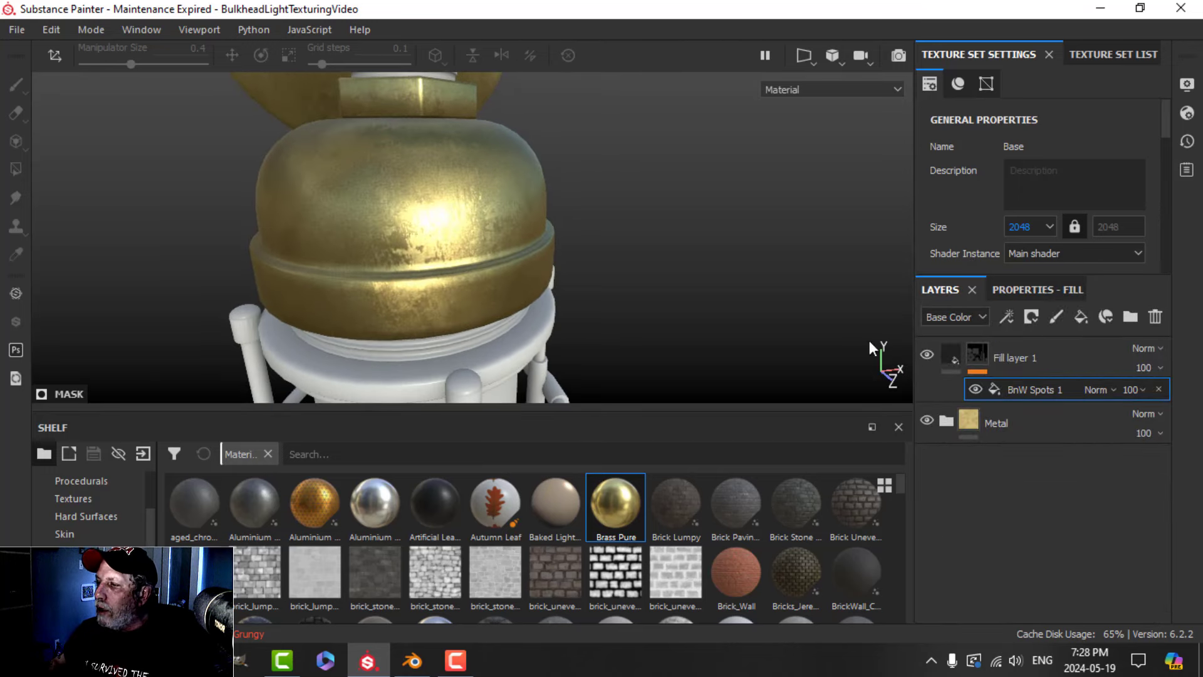
pyautogui.doubleClick(1005, 360)
pyautogui.write('S')
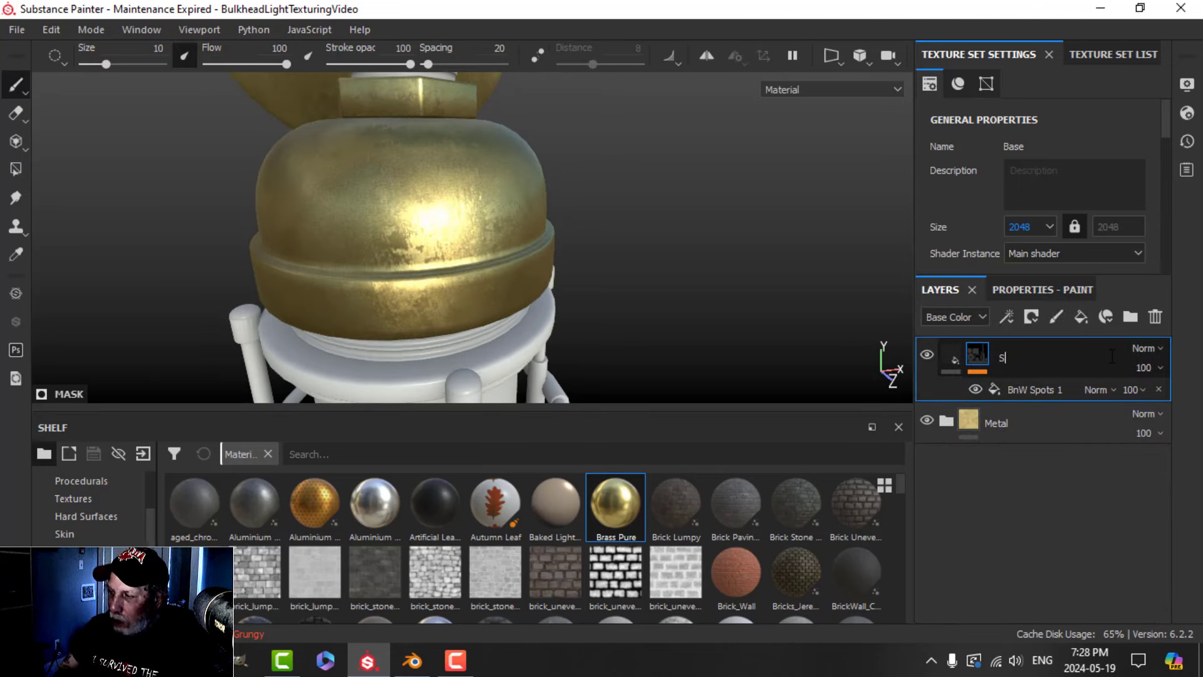
pyautogui.write('pots')
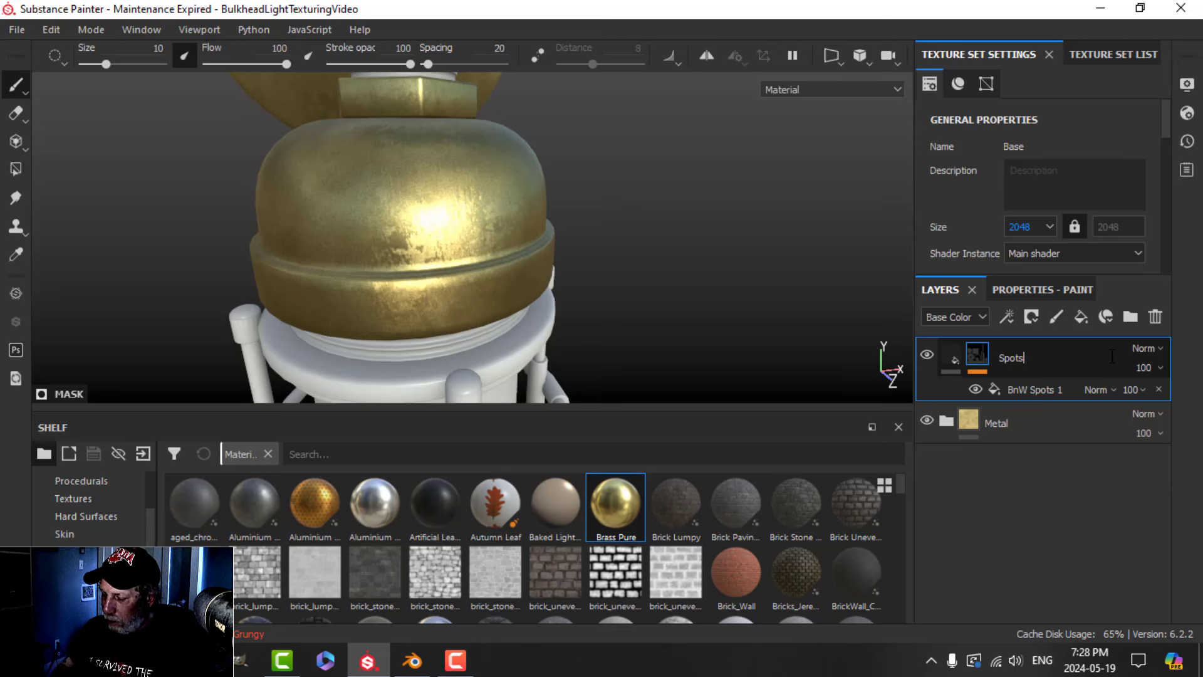
pyautogui.press('Return')
# Add a fill layer above Spots and limit it to the color channel only.
pyautogui.click(950, 355)
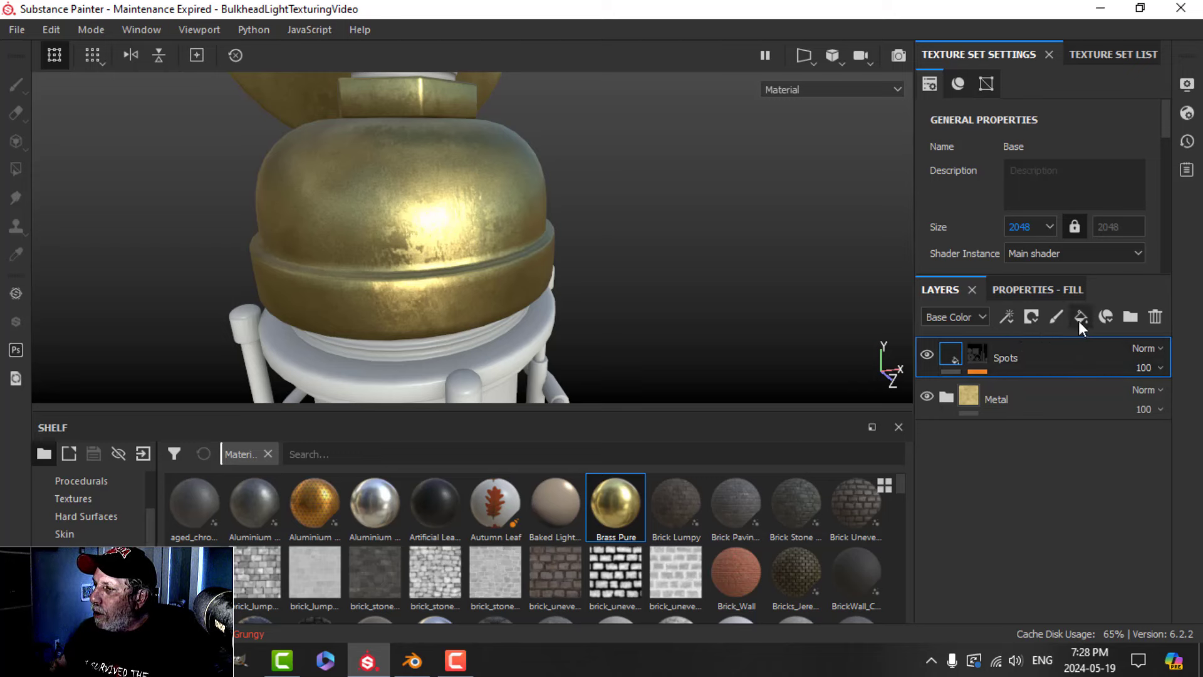
pyautogui.click(1044, 294)
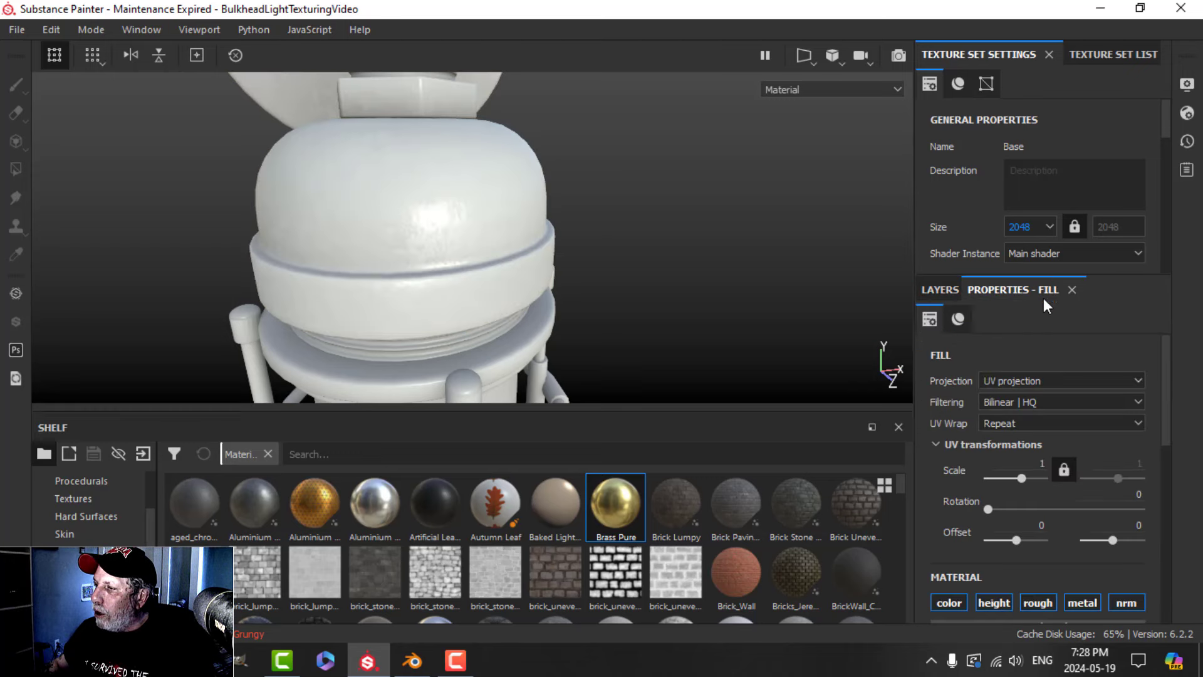
pyautogui.keyDown('alt'); pyautogui.click(953, 604); pyautogui.keyUp('alt')
pyautogui.scroll(-4, 1015, 458)
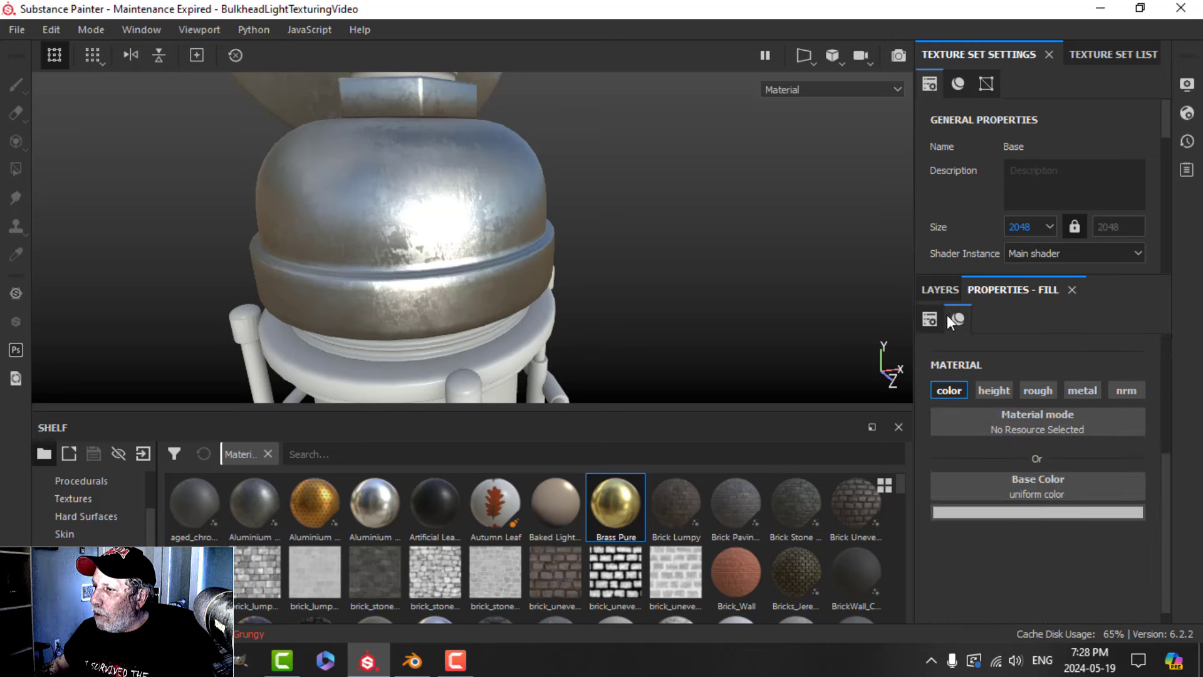
# Give the new fill layer a black mask driven by a Metal Edge Wear generator.
pyautogui.click(941, 290)
pyautogui.click(1031, 316)
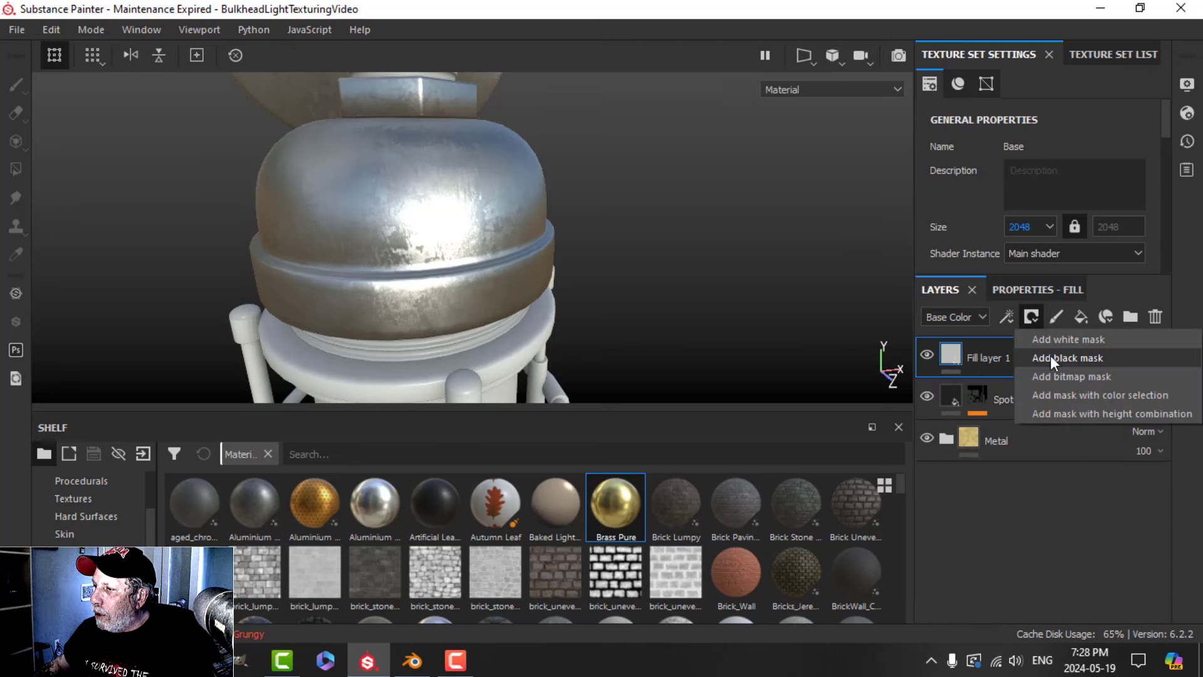
pyautogui.click(1050, 355)
pyautogui.click(1007, 317)
pyautogui.click(1038, 341)
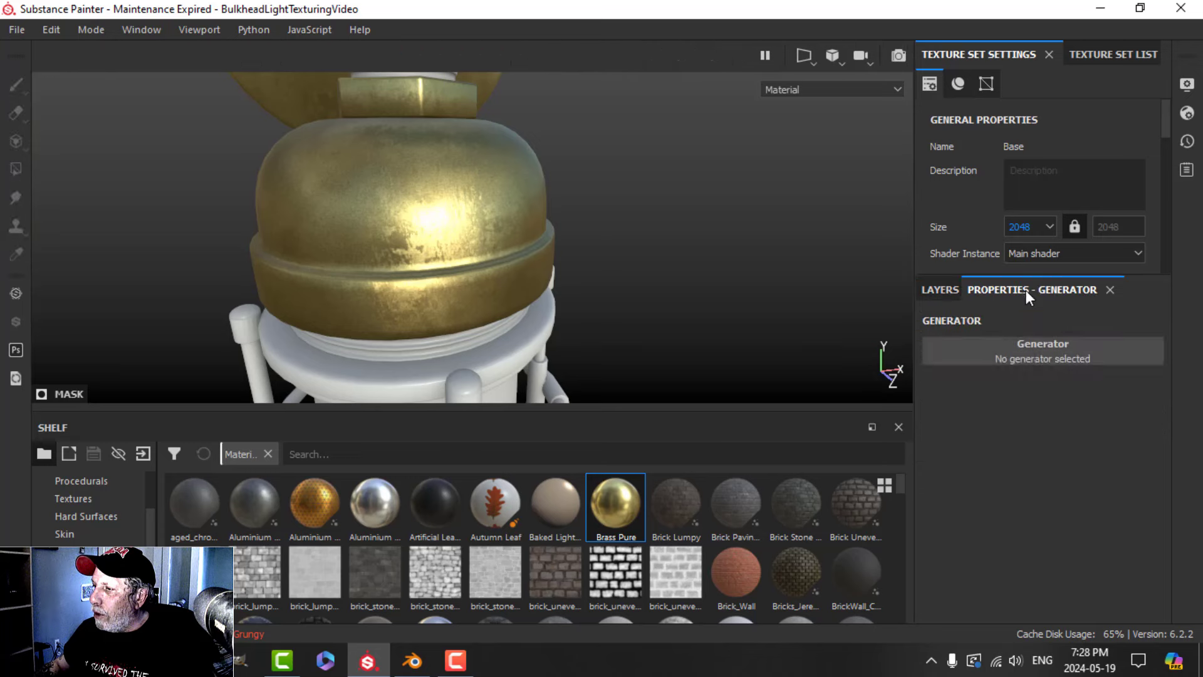
pyautogui.click(1037, 356)
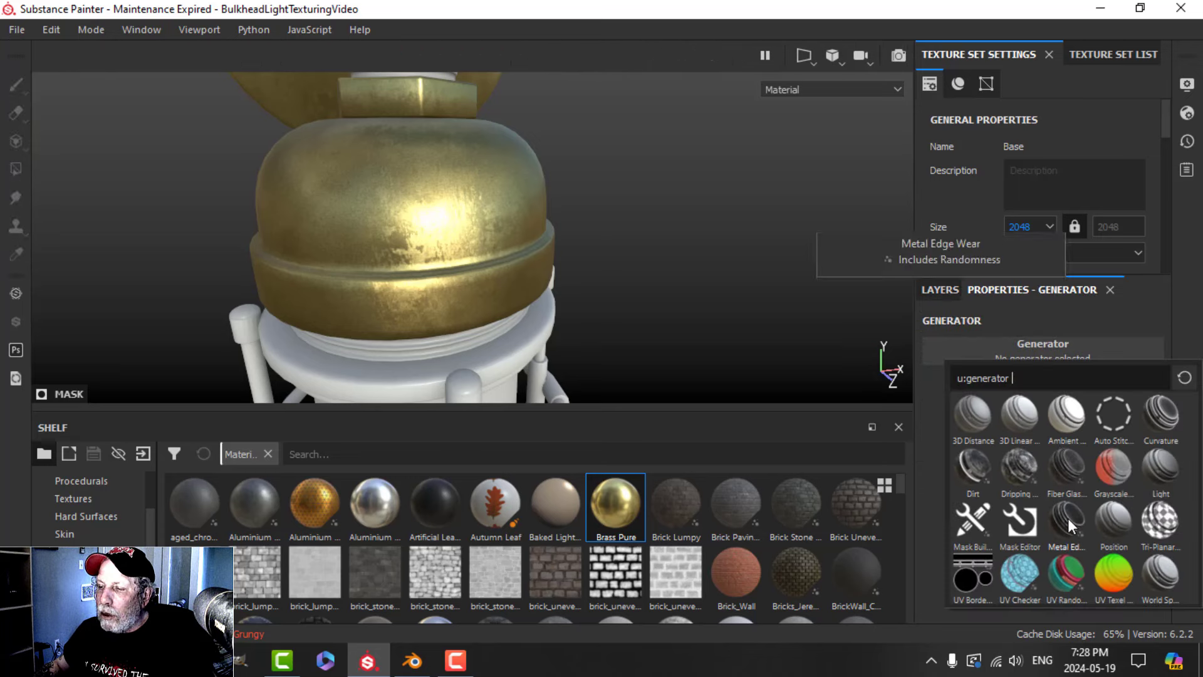
pyautogui.click(1068, 521)
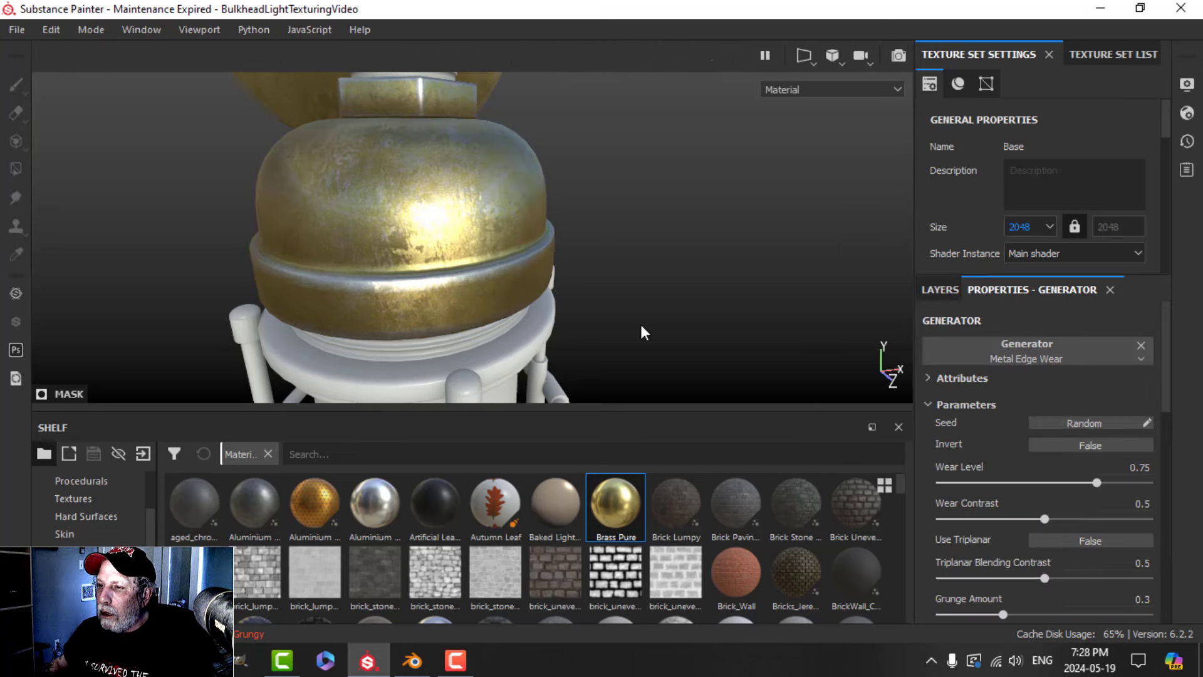
# Lower the Metal Edge Wear generator's wear level to 0.54 and turn on Use Triplanar.
pyautogui.scroll(-3, 615, 304)
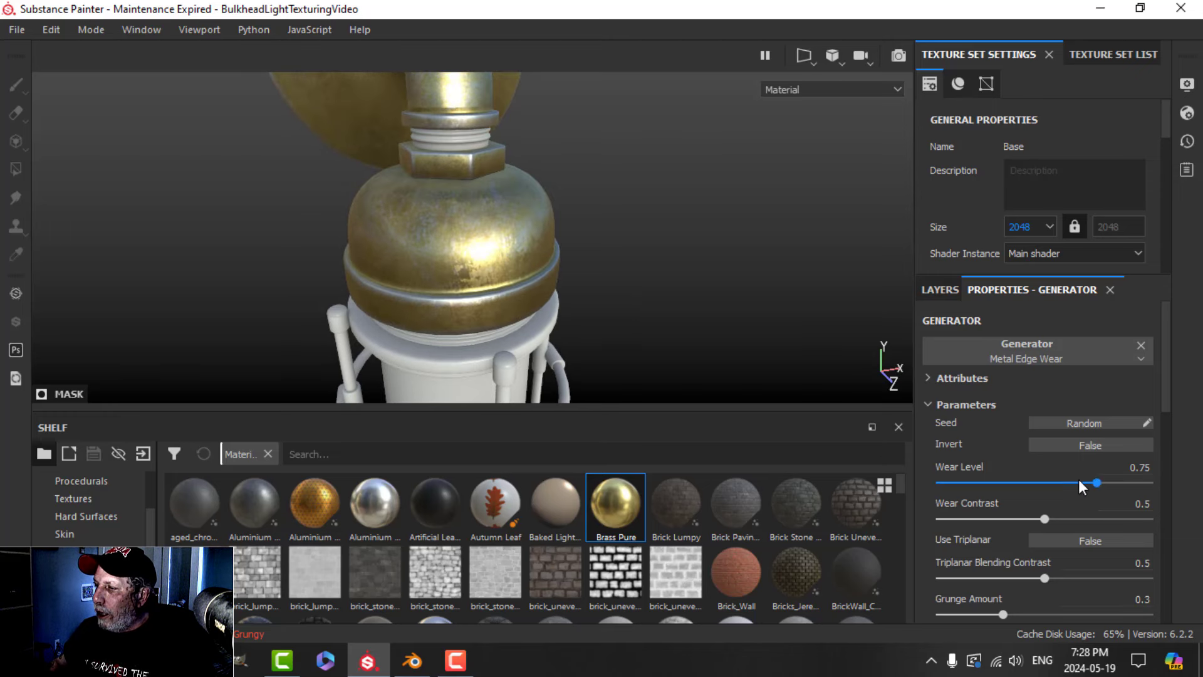
pyautogui.moveTo(1096, 482); pyautogui.dragTo(1054, 482)
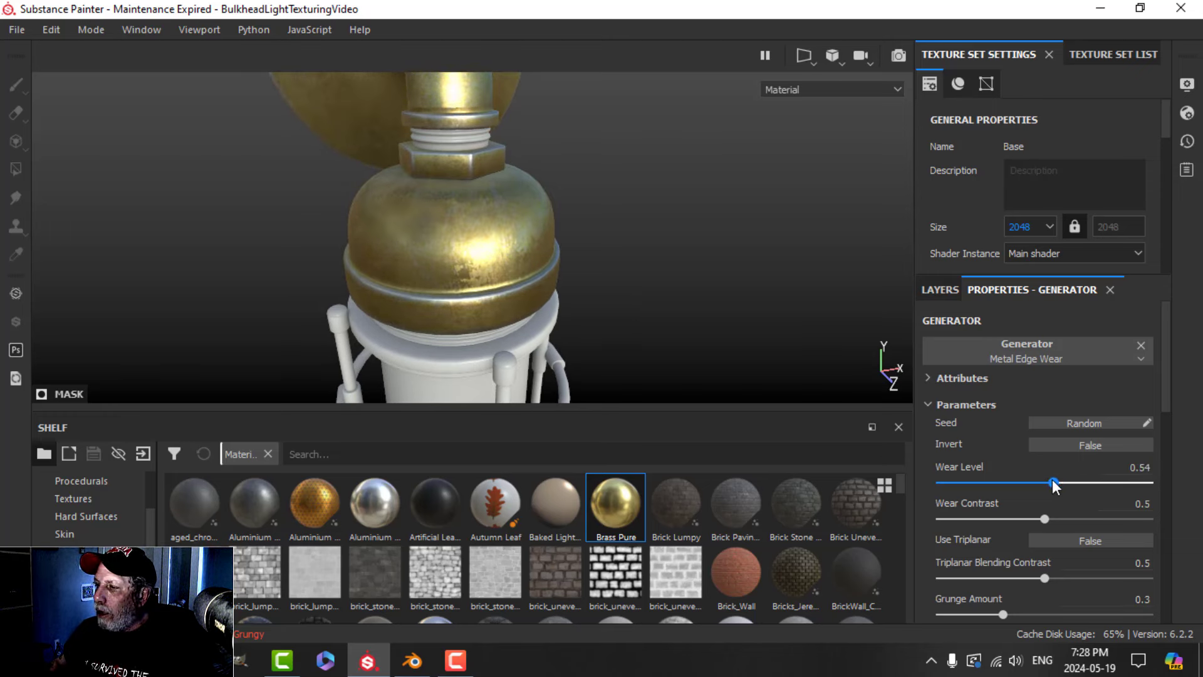
pyautogui.click(1060, 543)
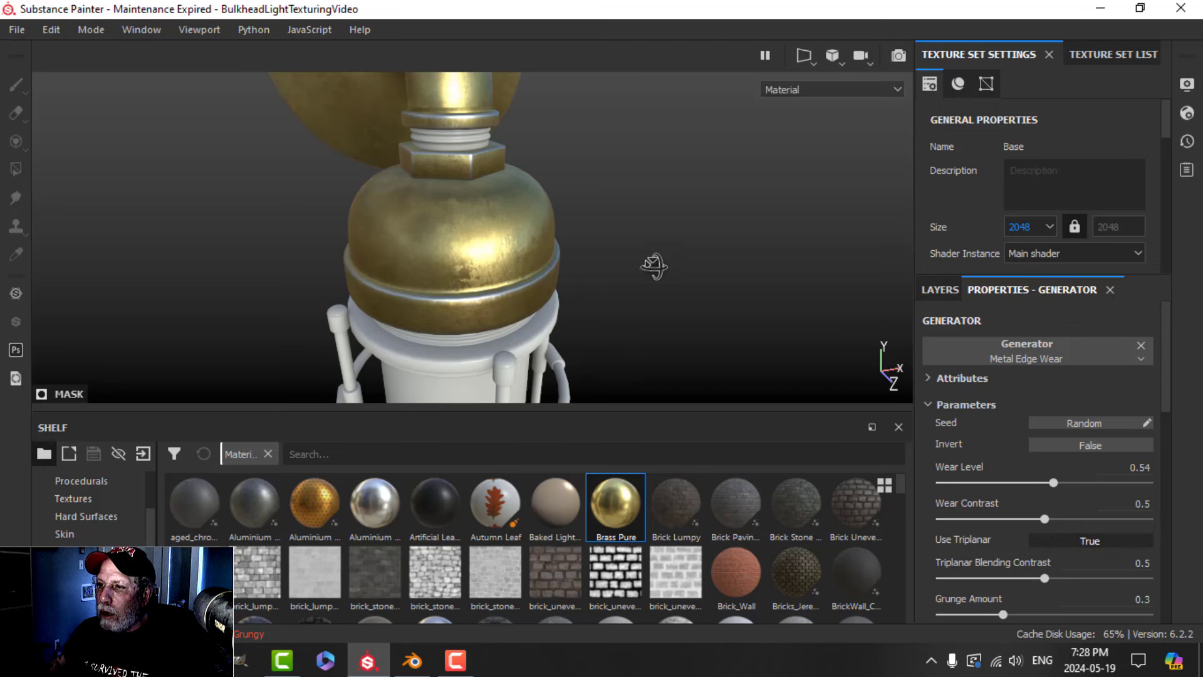
# Set the Metal Edge Wear generator's grunge scale to 6 and its curvature weight to 0.47.
pyautogui.keyDown('alt'); pyautogui.moveTo(652, 265); pyautogui.dragTo(737, 345); pyautogui.keyUp('alt')
pyautogui.scroll(-3, 1028, 538)
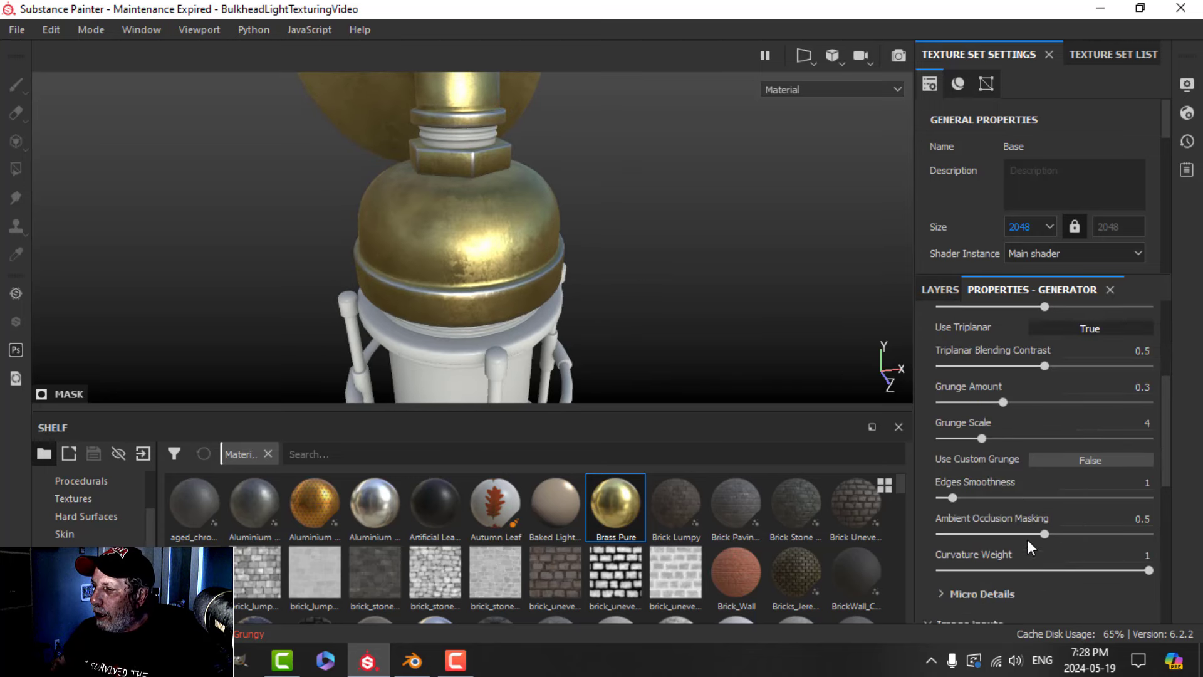
pyautogui.moveTo(983, 441); pyautogui.dragTo(1011, 435)
pyautogui.scroll(-1, 1034, 571)
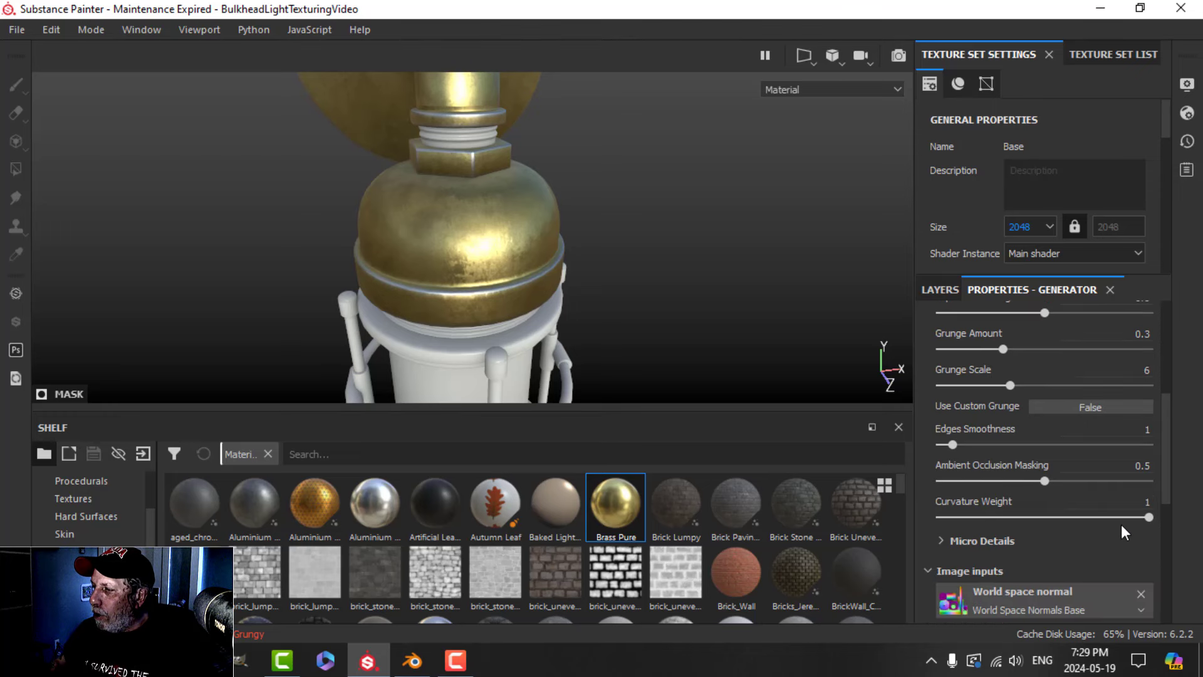
pyautogui.moveTo(1148, 517); pyautogui.dragTo(1028, 517)
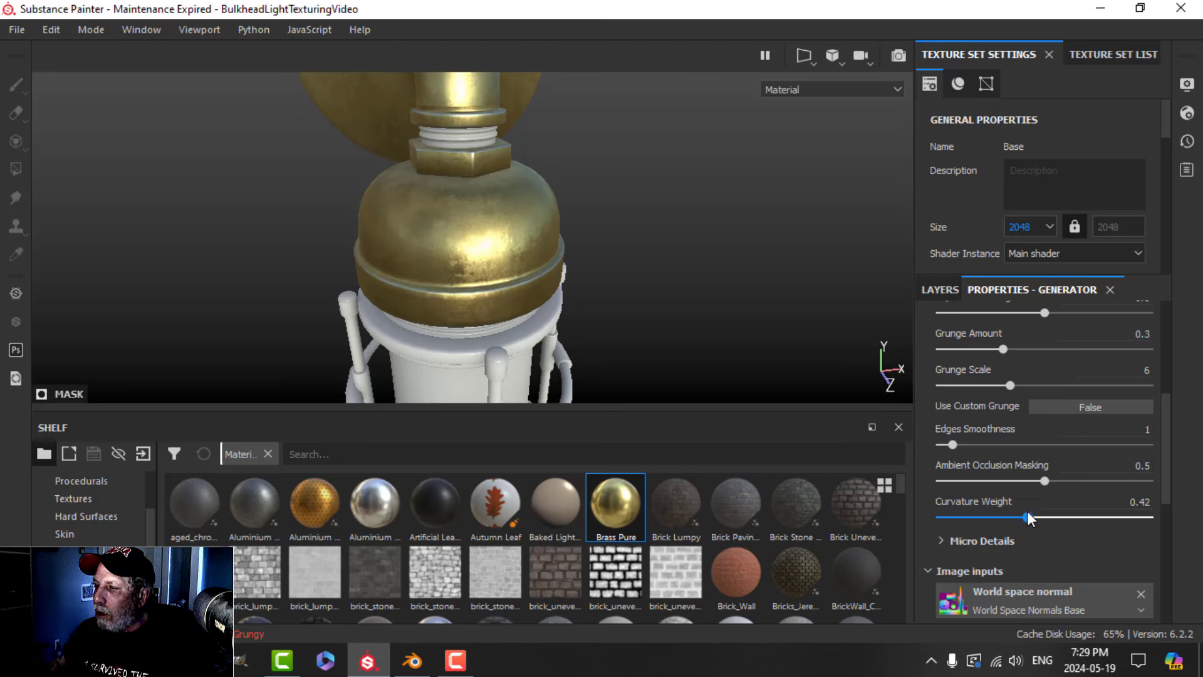
pyautogui.scroll(4, 545, 254)
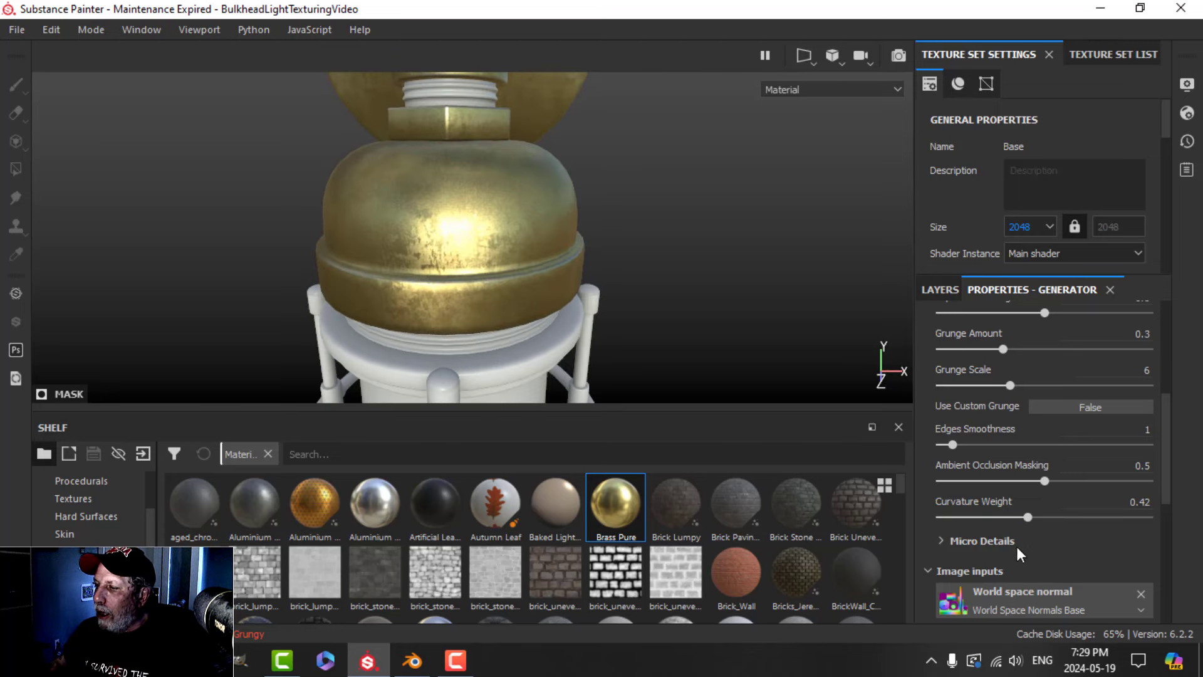
pyautogui.moveTo(1026, 517); pyautogui.dragTo(1038, 517)
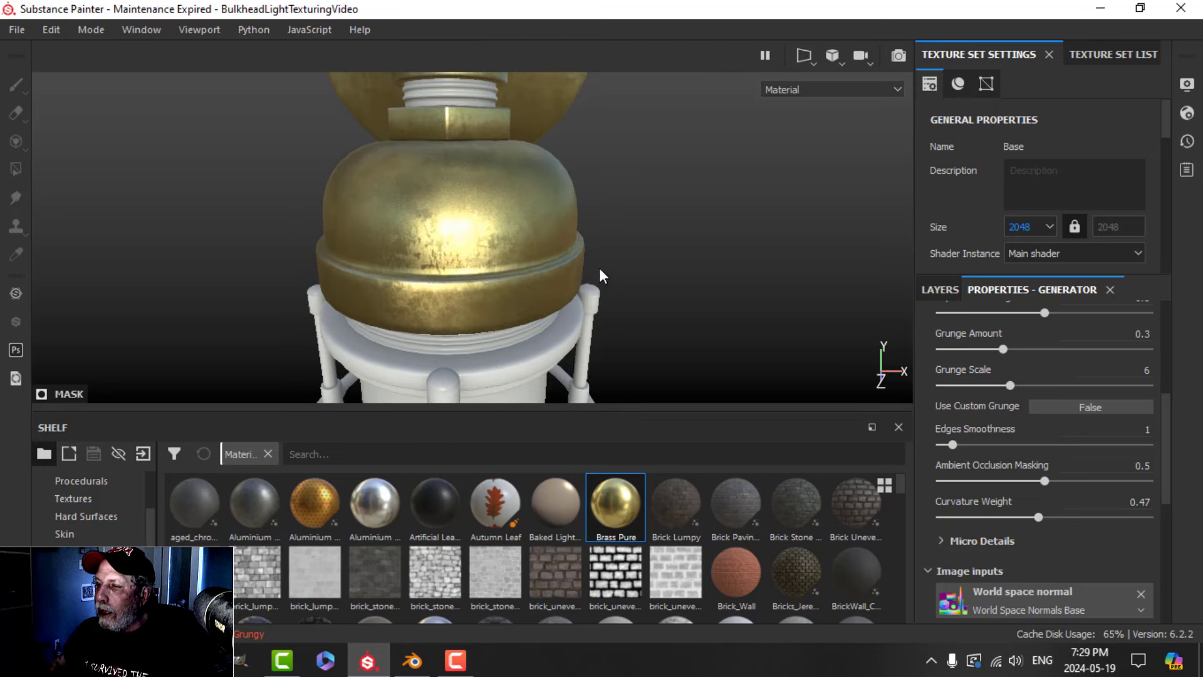
pyautogui.keyDown('alt'); pyautogui.moveTo(599, 271); pyautogui.dragTo(663, 275); pyautogui.keyUp('alt')
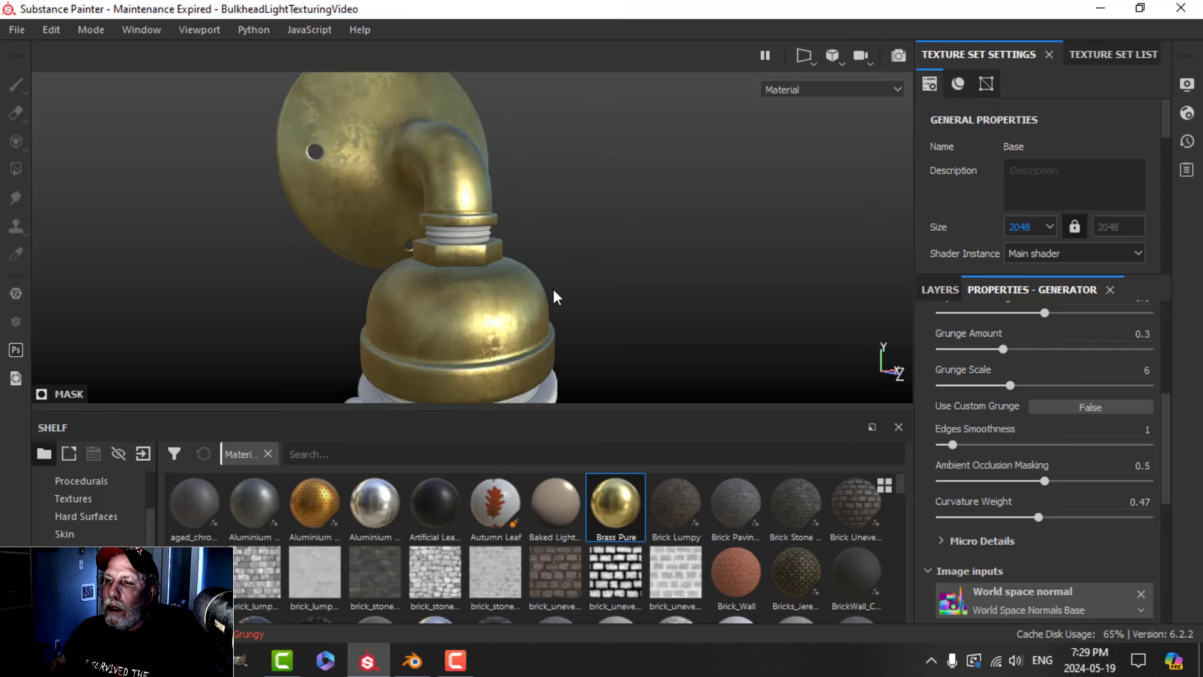
pyautogui.moveTo(551, 295)
pyautogui.keyDown('alt'); pyautogui.mouseDown()
pyautogui.moveTo(556, 269)
pyautogui.moveTo(564, 289)
pyautogui.mouseUp(); pyautogui.keyUp('alt')
# Try an opacity of 80 on the edge wear fill layer and restore it to 100.
pyautogui.click(940, 289)
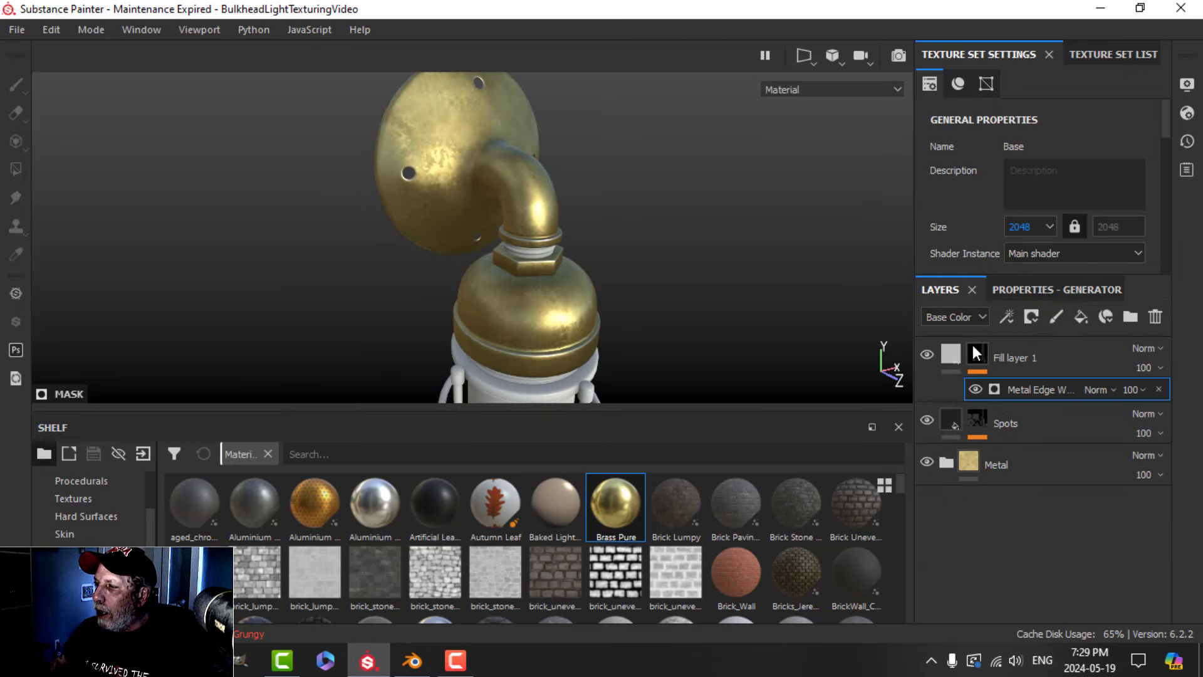
pyautogui.click(951, 353)
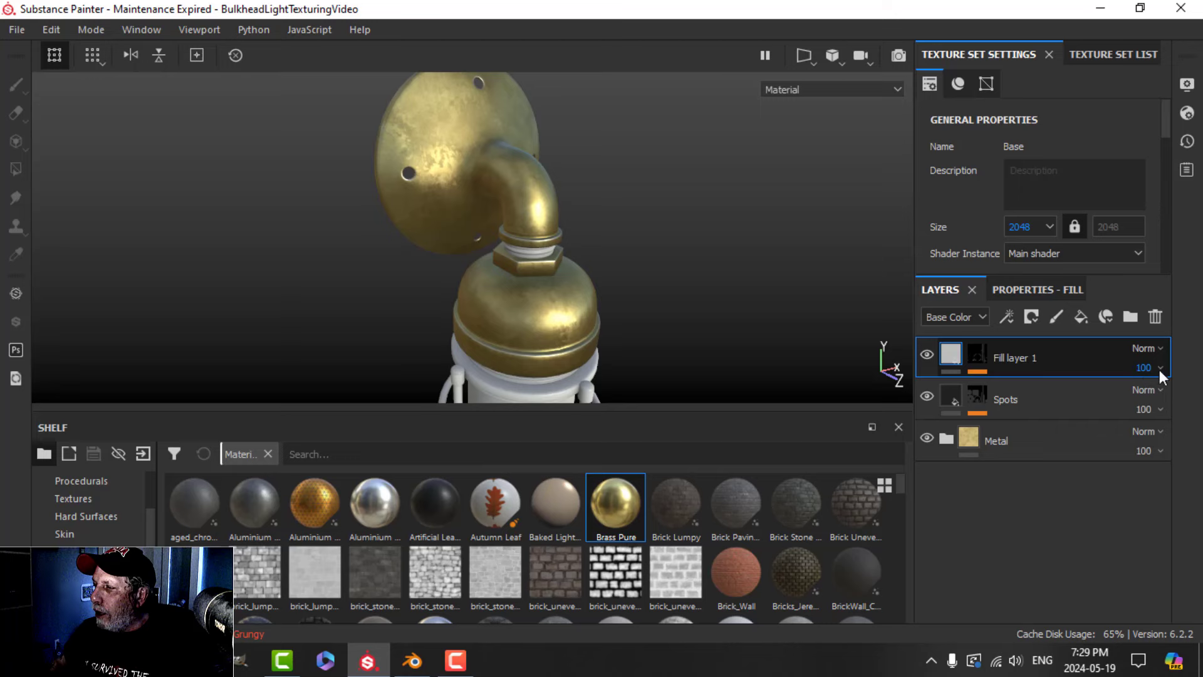
pyautogui.click(1159, 368)
pyautogui.moveTo(1195, 400); pyautogui.dragTo(1181, 403)
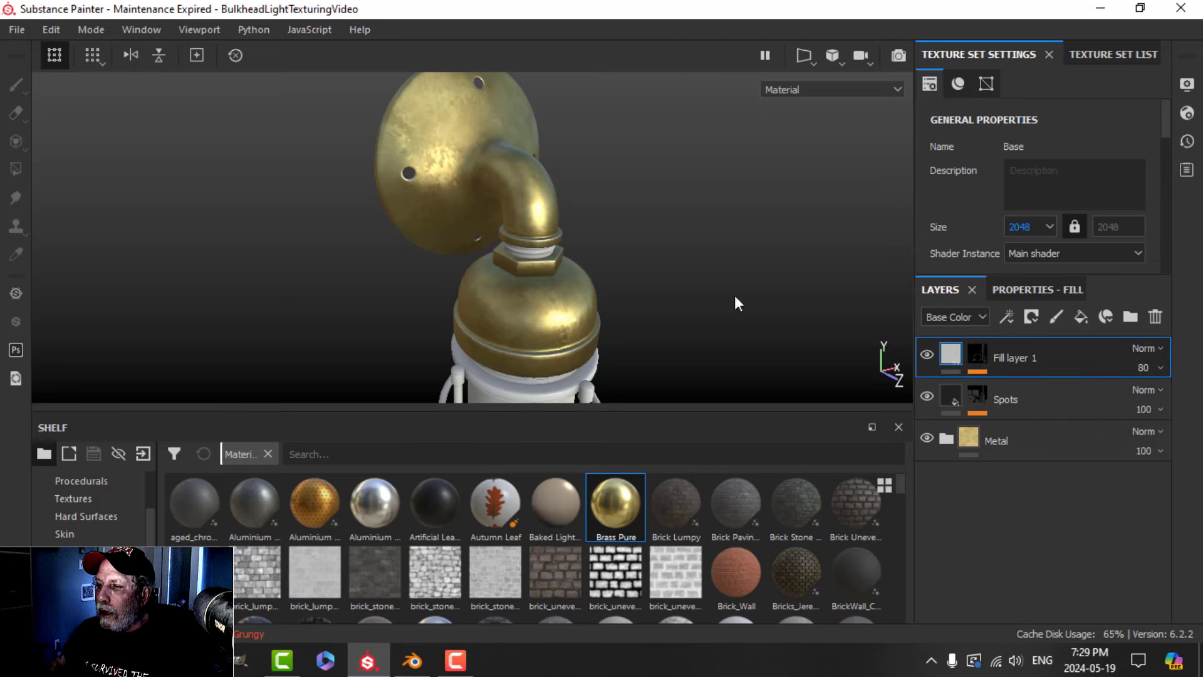
pyautogui.scroll(5, 734, 295)
pyautogui.keyDown('alt'); pyautogui.moveTo(632, 322); pyautogui.dragTo(613, 269); pyautogui.keyUp('alt')
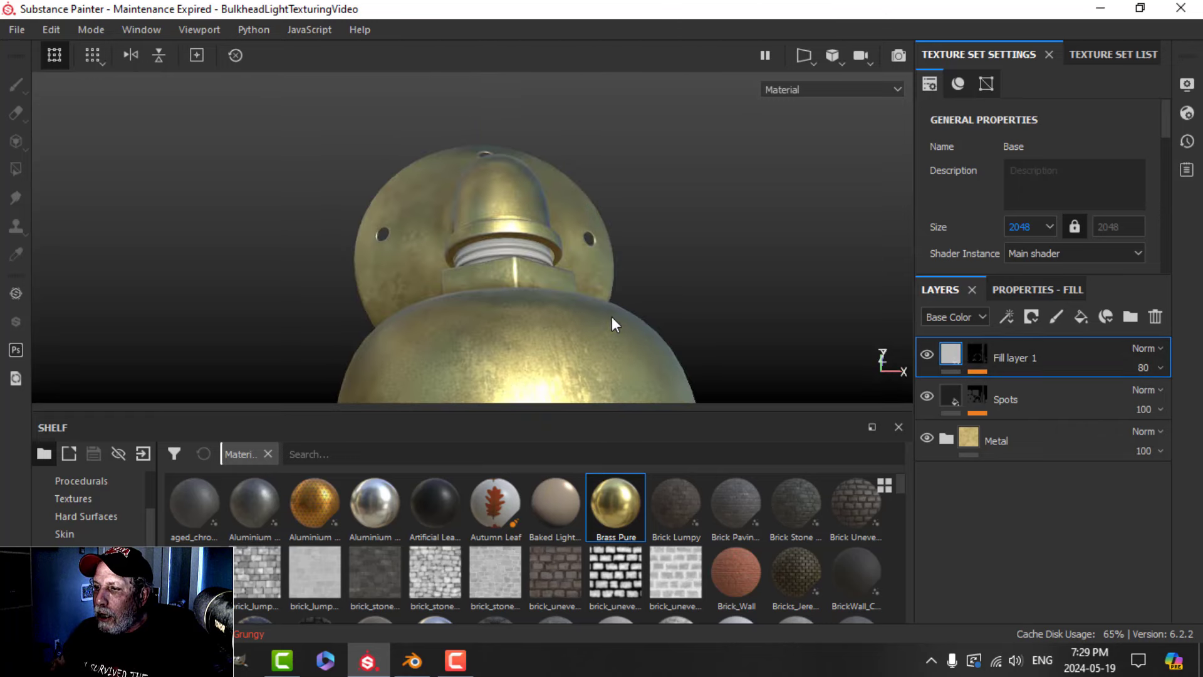
pyautogui.keyDown('alt'); pyautogui.moveTo(612, 318); pyautogui.dragTo(438, 132, button='middle'); pyautogui.keyUp('alt')
pyautogui.keyDown('alt'); pyautogui.moveTo(442, 135); pyautogui.dragTo(499, 244); pyautogui.keyUp('alt')
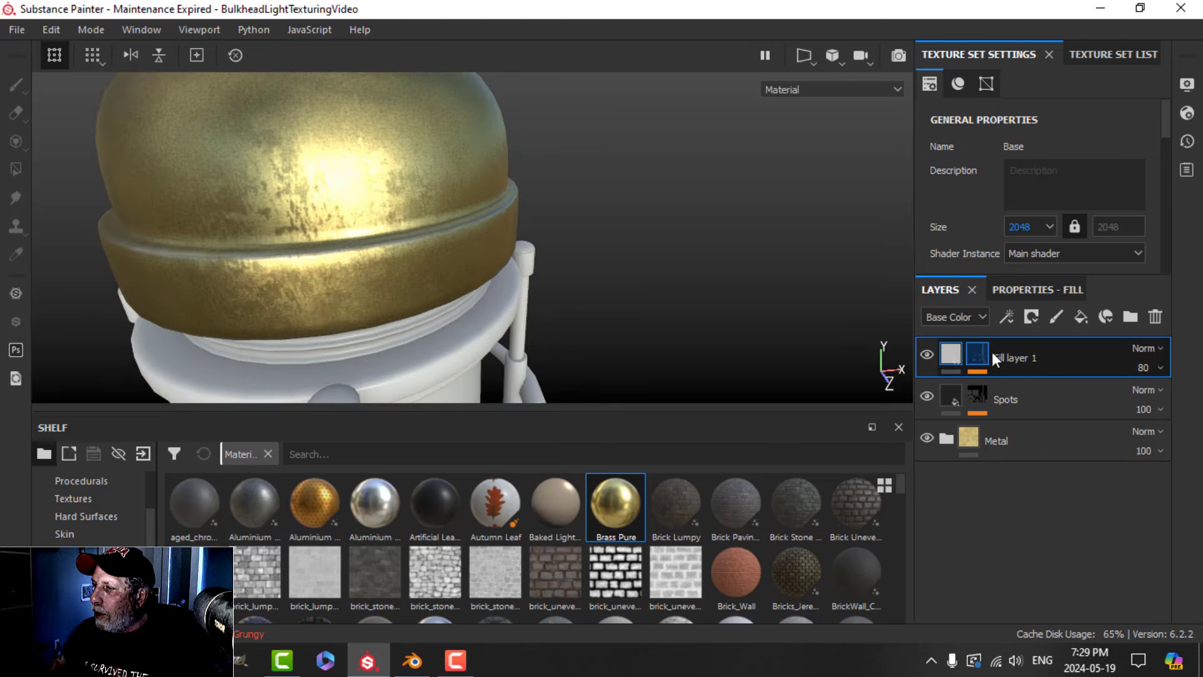
pyautogui.click(1158, 367)
pyautogui.moveTo(1183, 402); pyautogui.dragTo(1197, 403)
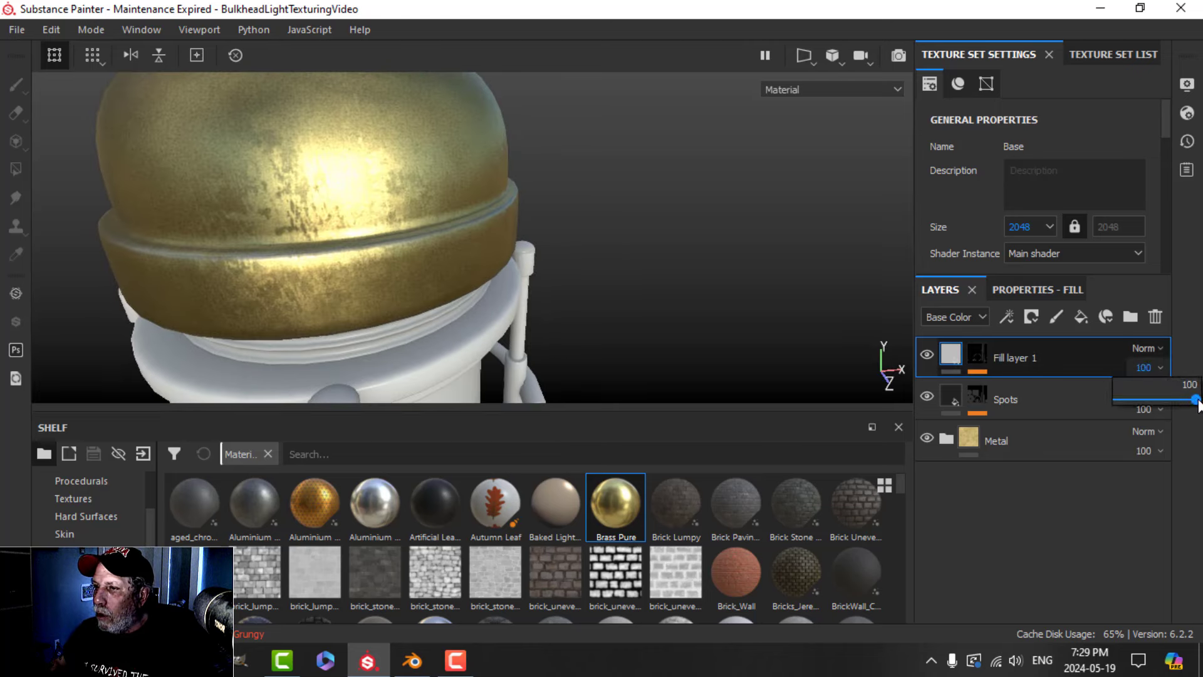
# Raise the Metal Edge Wear generator's curvature weight to 0.65.
pyautogui.click(975, 356)
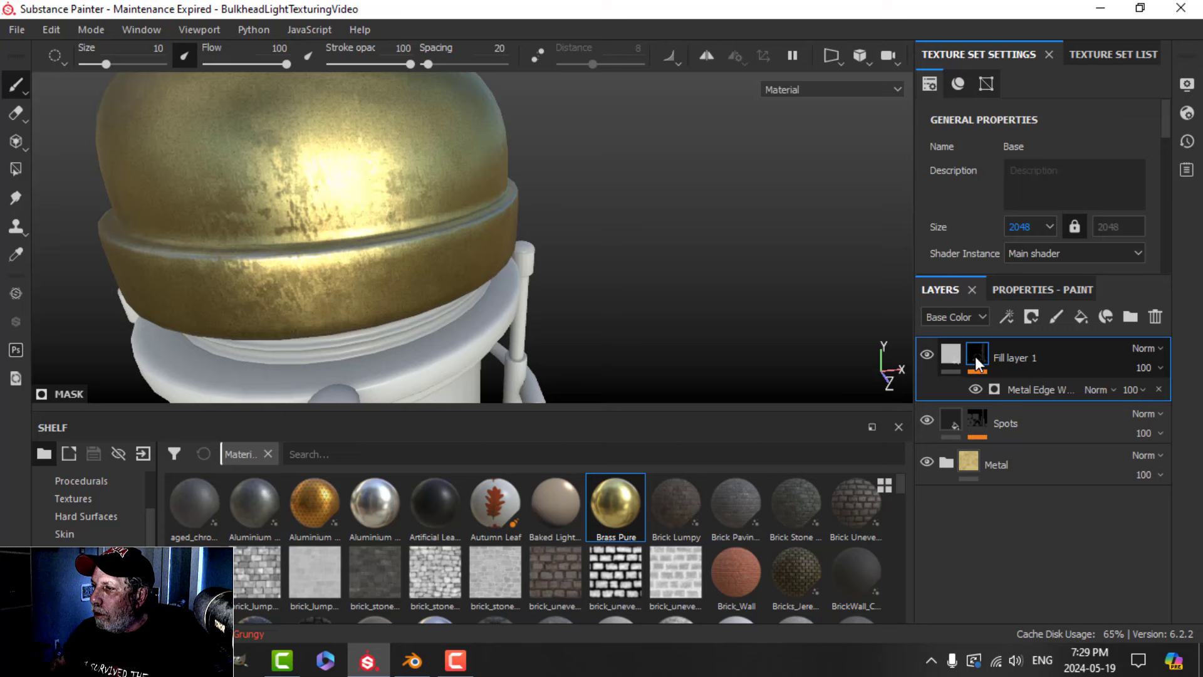
pyautogui.click(1035, 390)
pyautogui.scroll(2, 1020, 386)
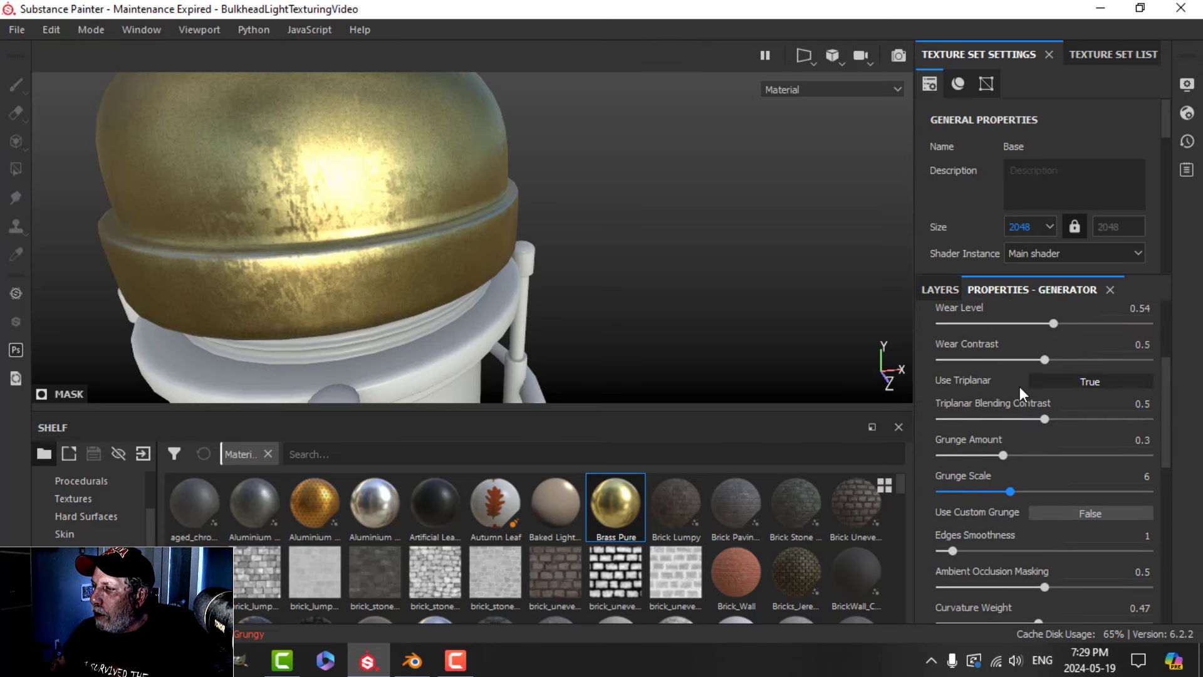
pyautogui.scroll(-2, 1040, 441)
pyautogui.scroll(-1, 1040, 441)
pyautogui.moveTo(1039, 411); pyautogui.dragTo(1074, 412)
pyautogui.keyDown('alt'); pyautogui.moveTo(564, 294); pyautogui.dragTo(698, 333); pyautogui.keyUp('alt')
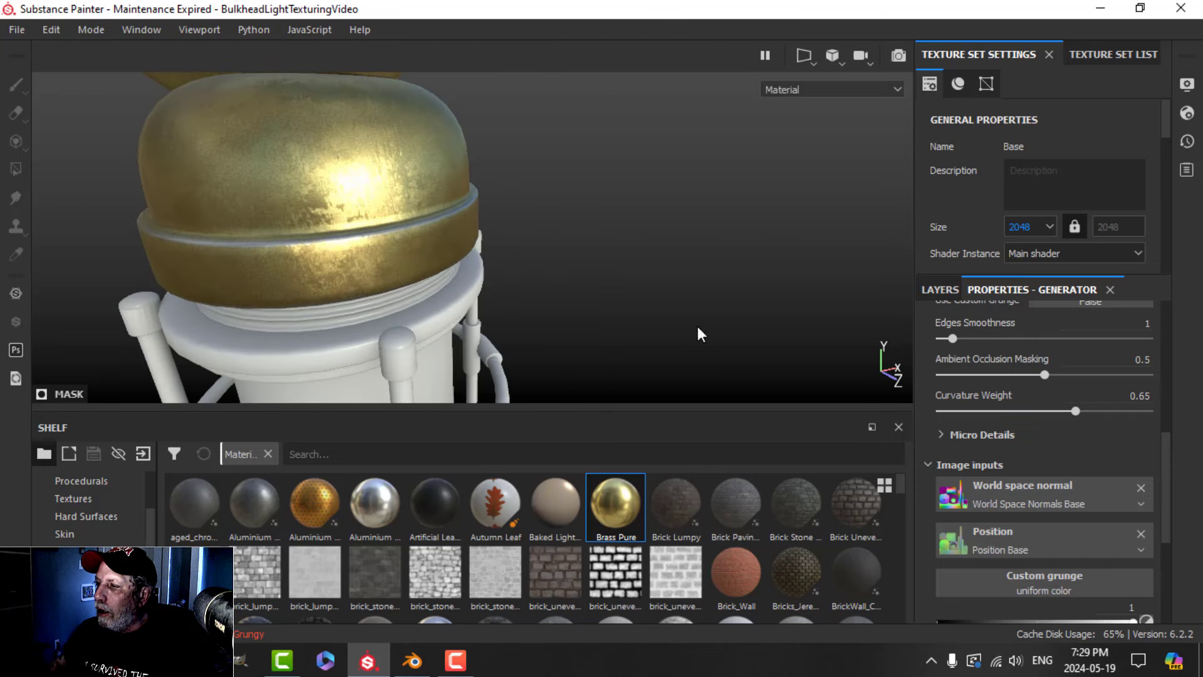
# Set the Metal Edge Wear generator's grunge amount to 0.2, grunge scale to 9 and wear level to 0.49.
pyautogui.scroll(4, 972, 396)
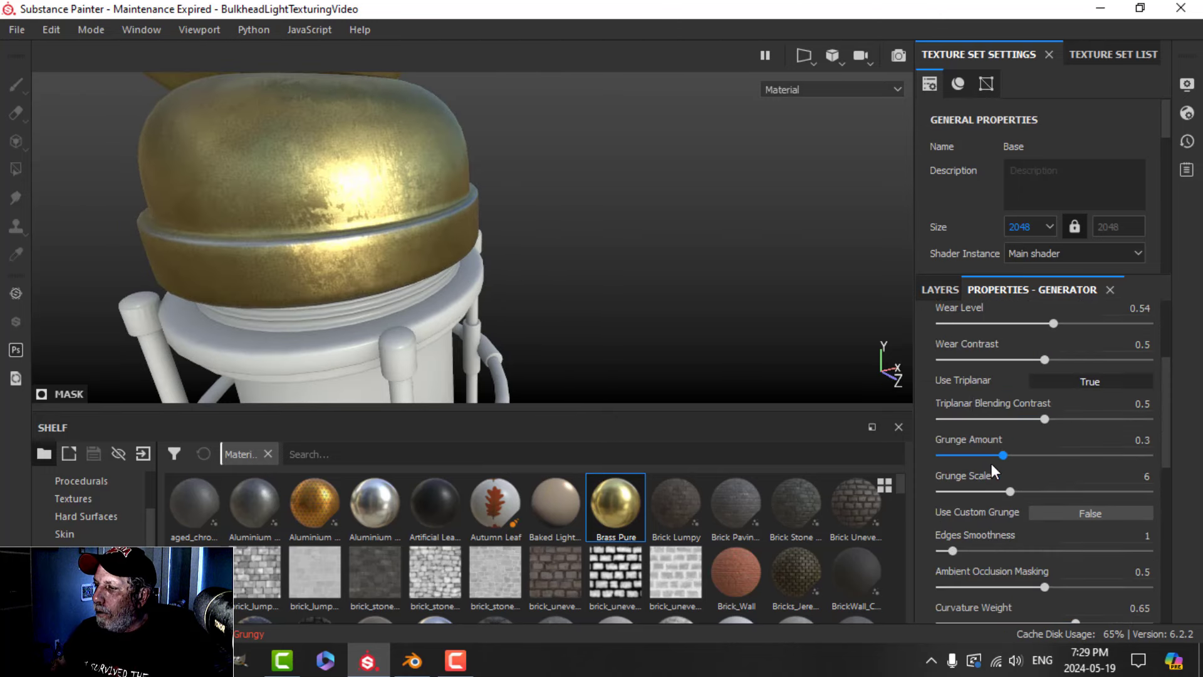
pyautogui.moveTo(1002, 456); pyautogui.dragTo(1051, 475)
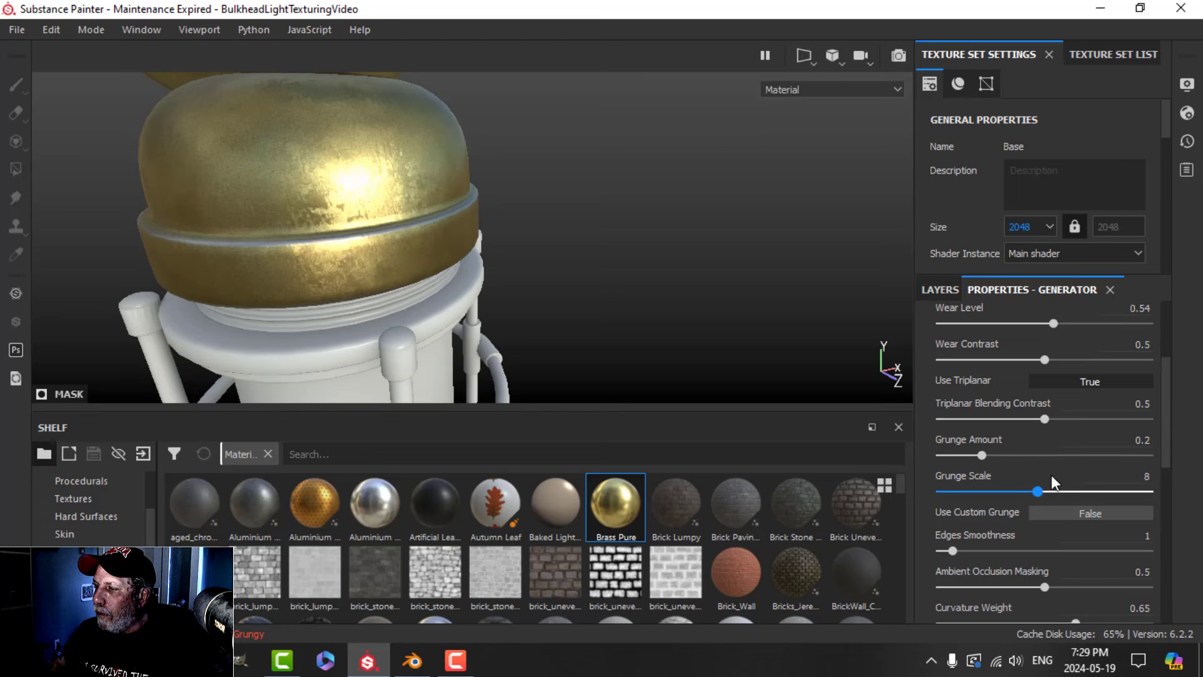
pyautogui.scroll(3, 1048, 427)
pyautogui.moveTo(1049, 430); pyautogui.dragTo(1043, 430)
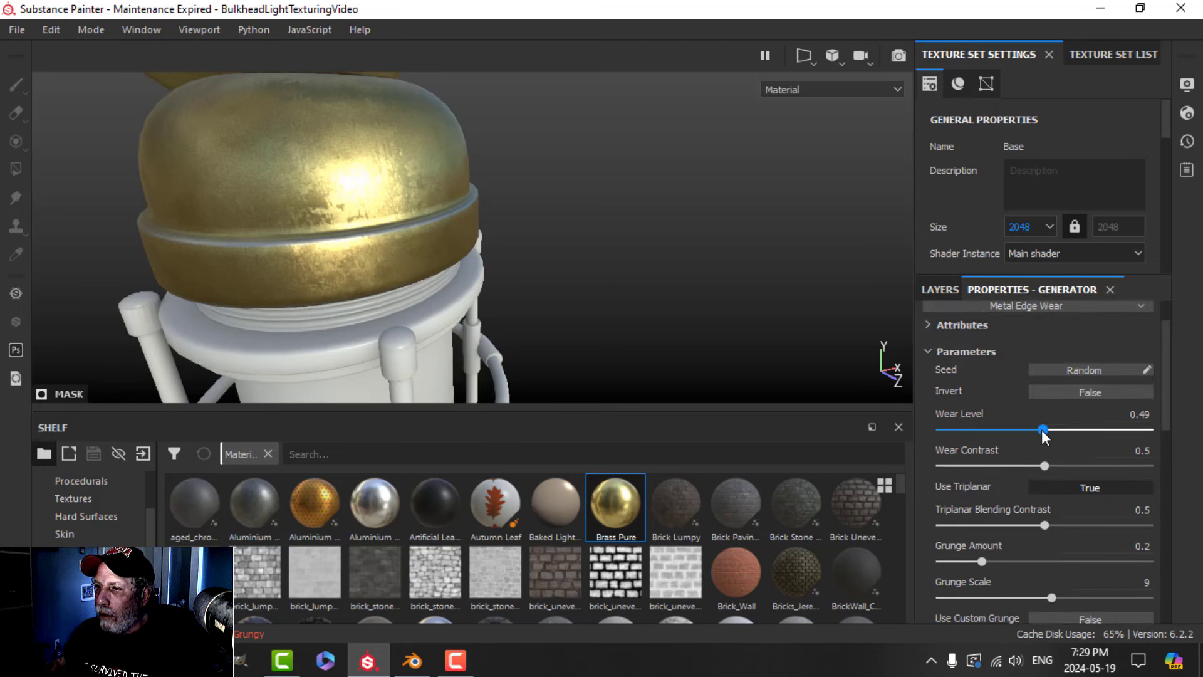
pyautogui.keyDown('alt'); pyautogui.moveTo(416, 282); pyautogui.dragTo(457, 252); pyautogui.keyUp('alt')
# Lower the opacity of the Metal Edge Wear generator in the mask to 70.
pyautogui.click(934, 290)
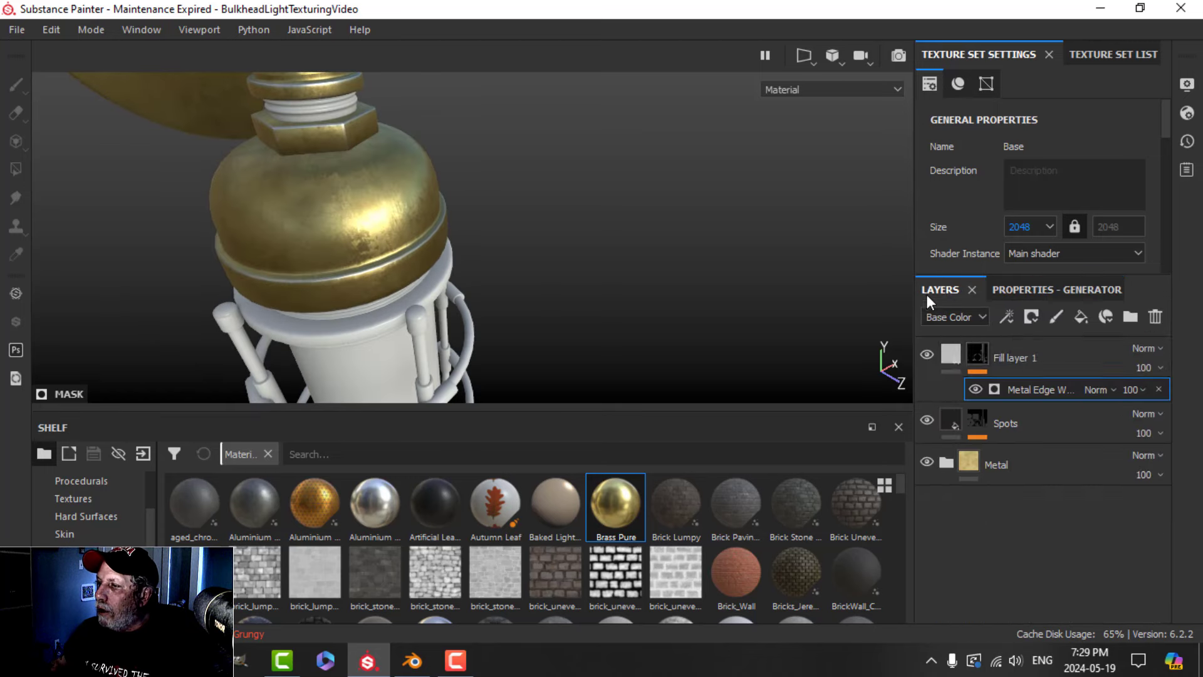
pyautogui.click(1133, 389)
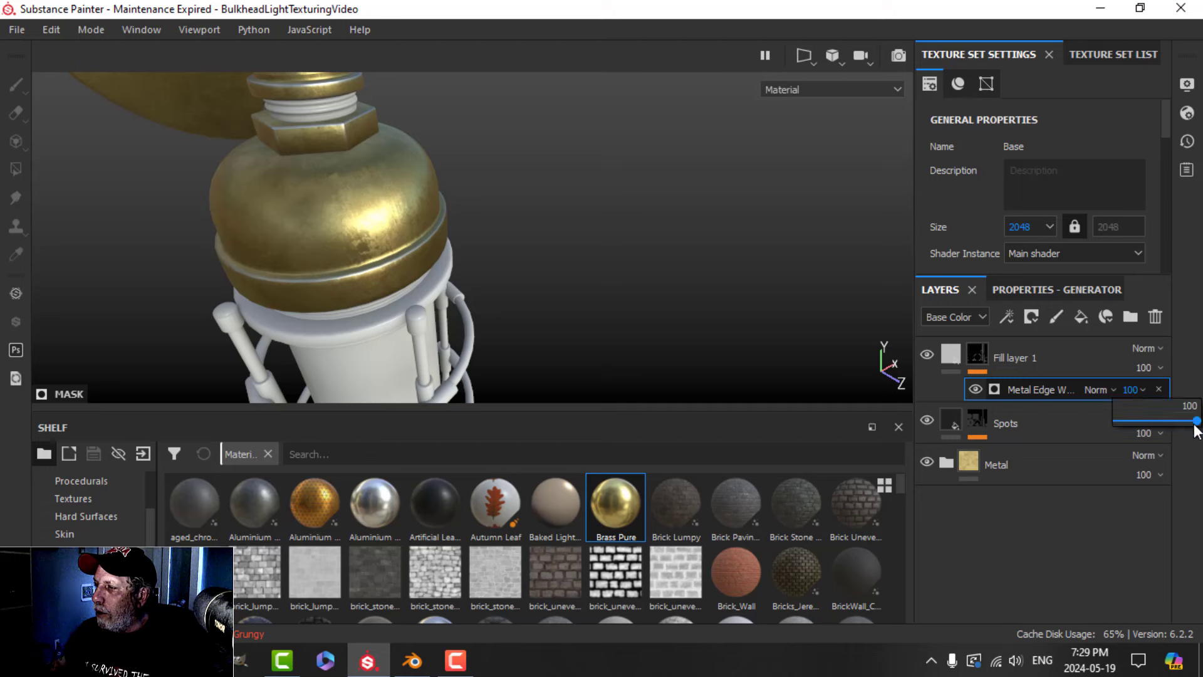
pyautogui.moveTo(1194, 421); pyautogui.dragTo(1173, 424)
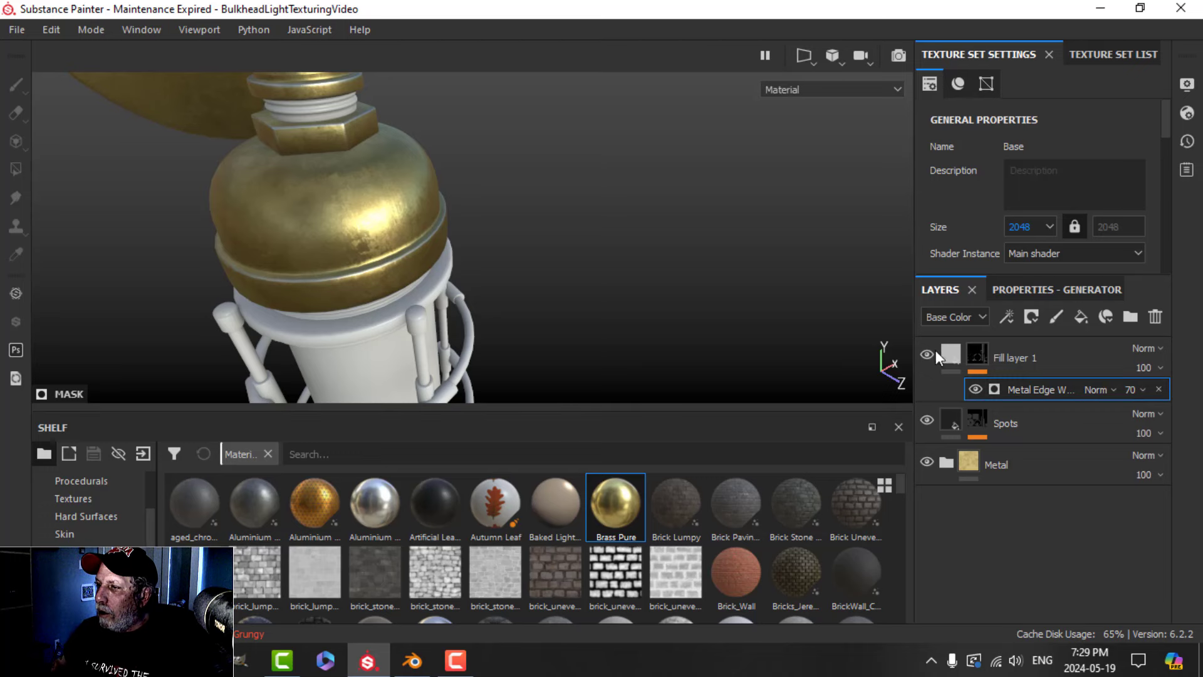
# Rename the edge wear fill layer as Edges.
pyautogui.click(1015, 362)
pyautogui.doubleClick(1014, 355)
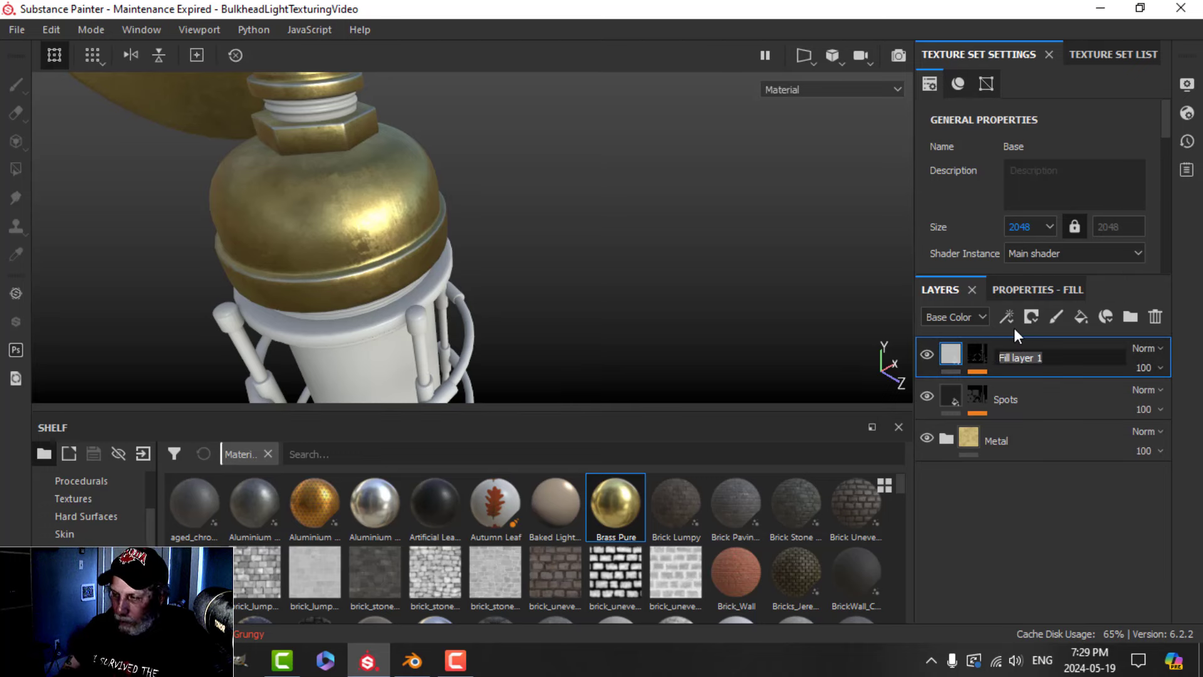
pyautogui.write('Edges')
pyautogui.press('Return')
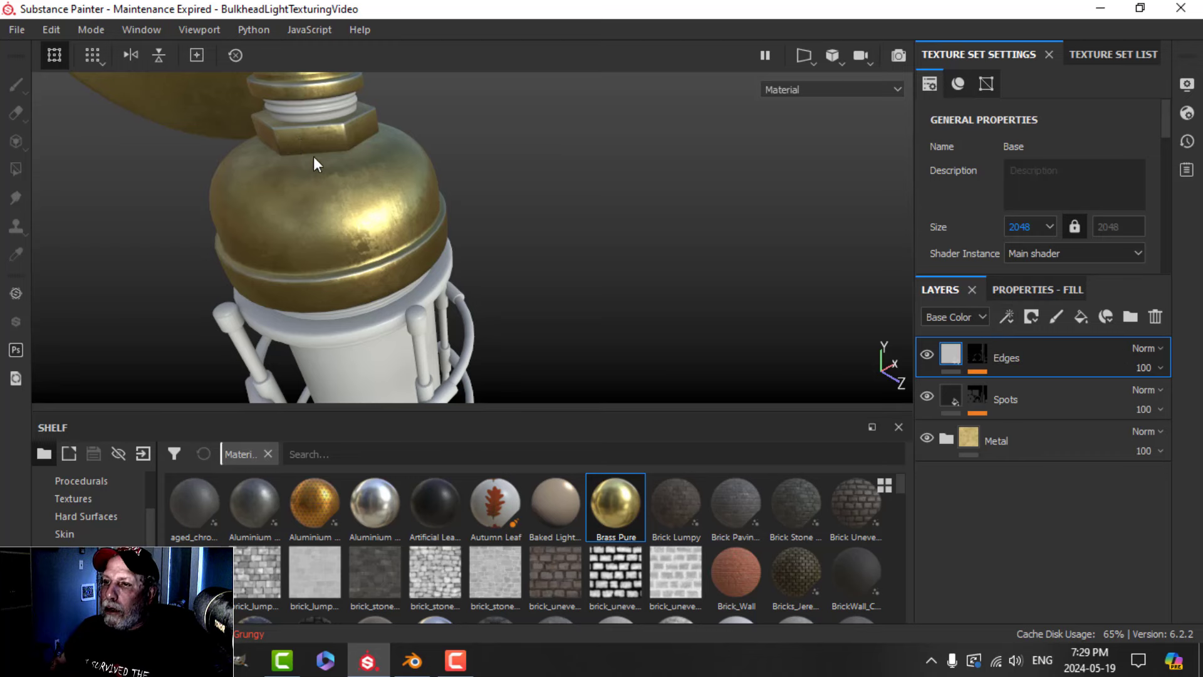
# Add a fill layer above Edges limited to color and roughness, with roughness 1 and a very dark brown base color.
pyautogui.keyDown('alt'); pyautogui.moveTo(313, 156); pyautogui.dragTo(506, 268); pyautogui.keyUp('alt')
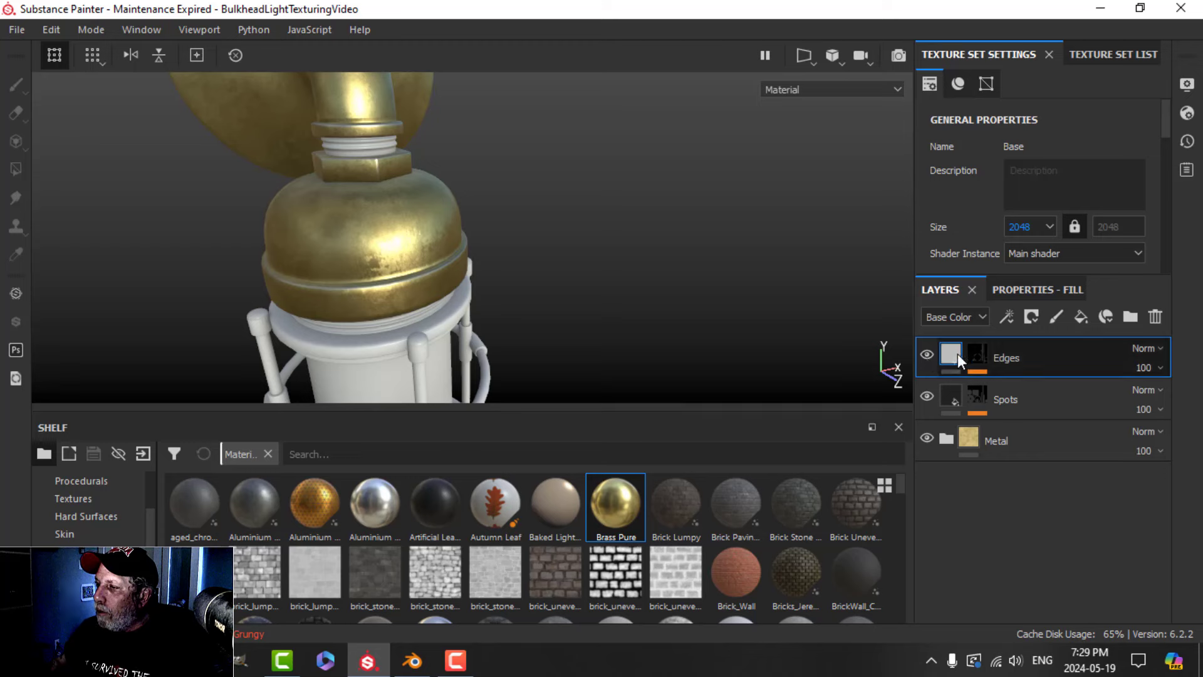
pyautogui.click(1081, 317)
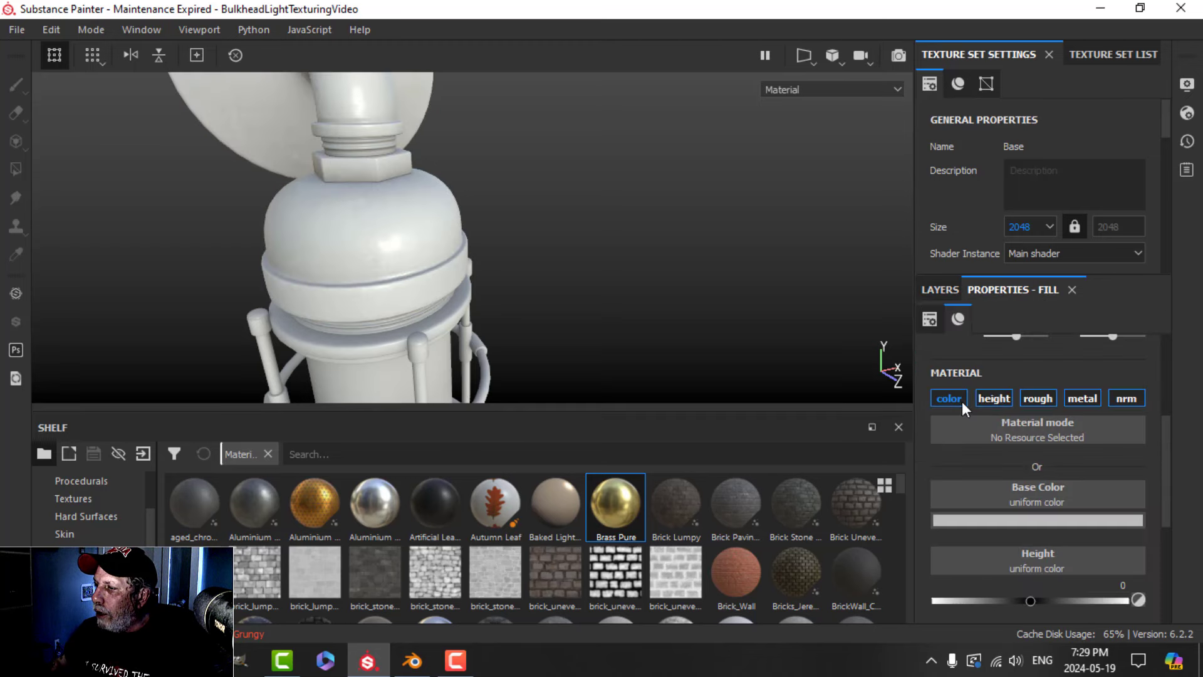
pyautogui.click(994, 399)
pyautogui.scroll(-2, 1022, 439)
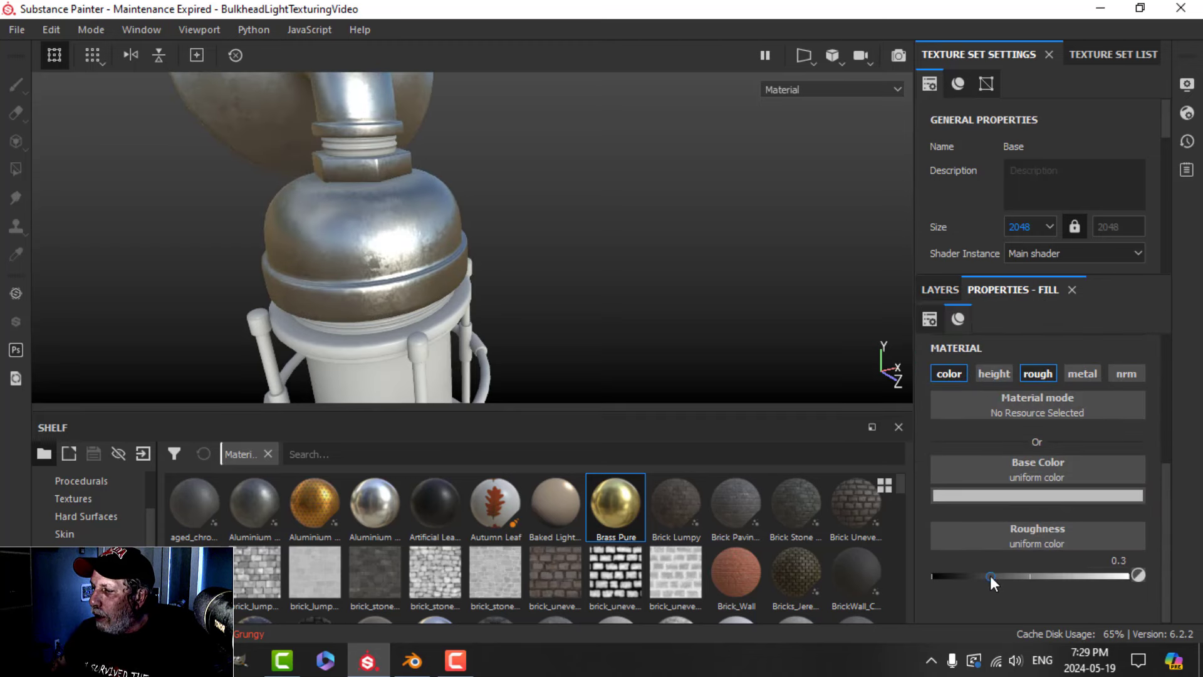
pyautogui.moveTo(990, 577); pyautogui.dragTo(1126, 577)
pyautogui.click(1031, 495)
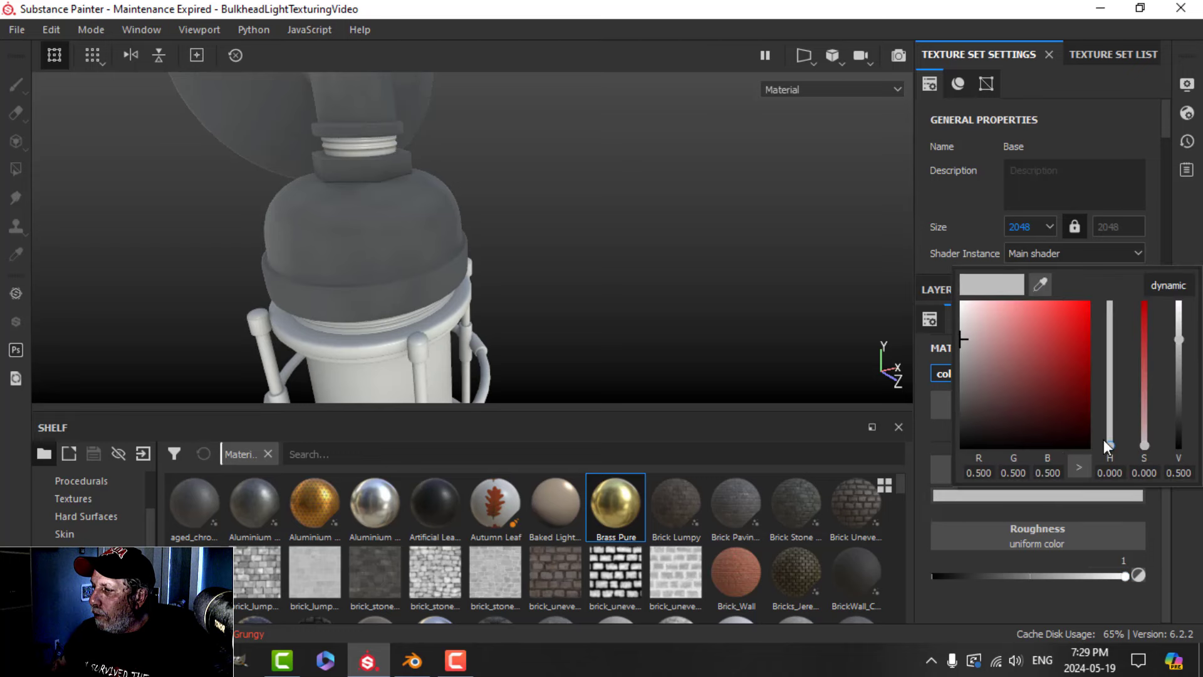
pyautogui.moveTo(1112, 445); pyautogui.dragTo(1061, 434)
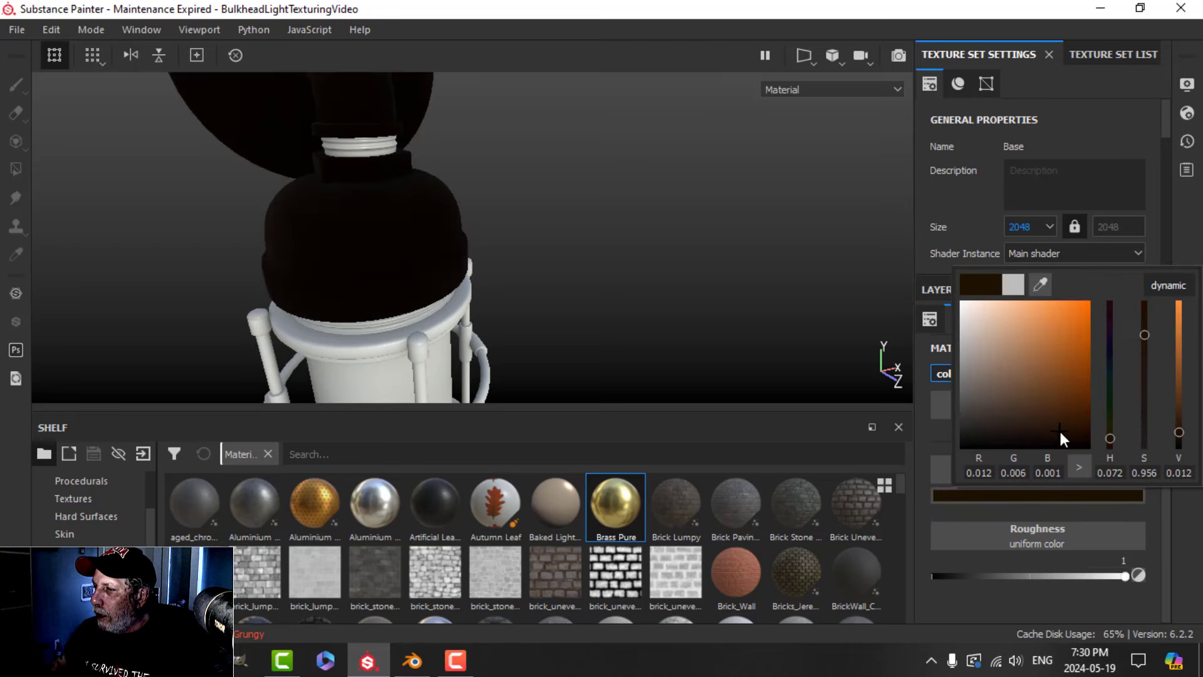
# Give the dark brown fill layer a black mask driven by a Dirt generator.
pyautogui.click(938, 291)
pyautogui.click(1034, 319)
pyautogui.click(1051, 359)
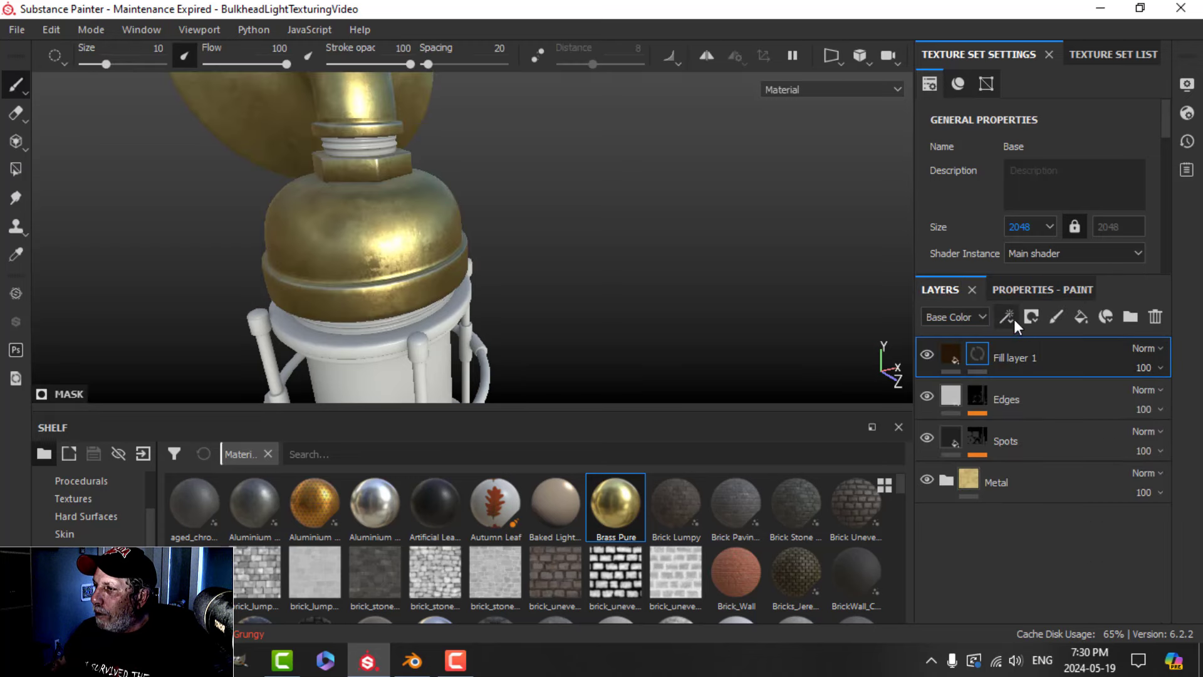
pyautogui.click(1007, 317)
pyautogui.click(1037, 331)
pyautogui.click(1035, 295)
pyautogui.click(1044, 342)
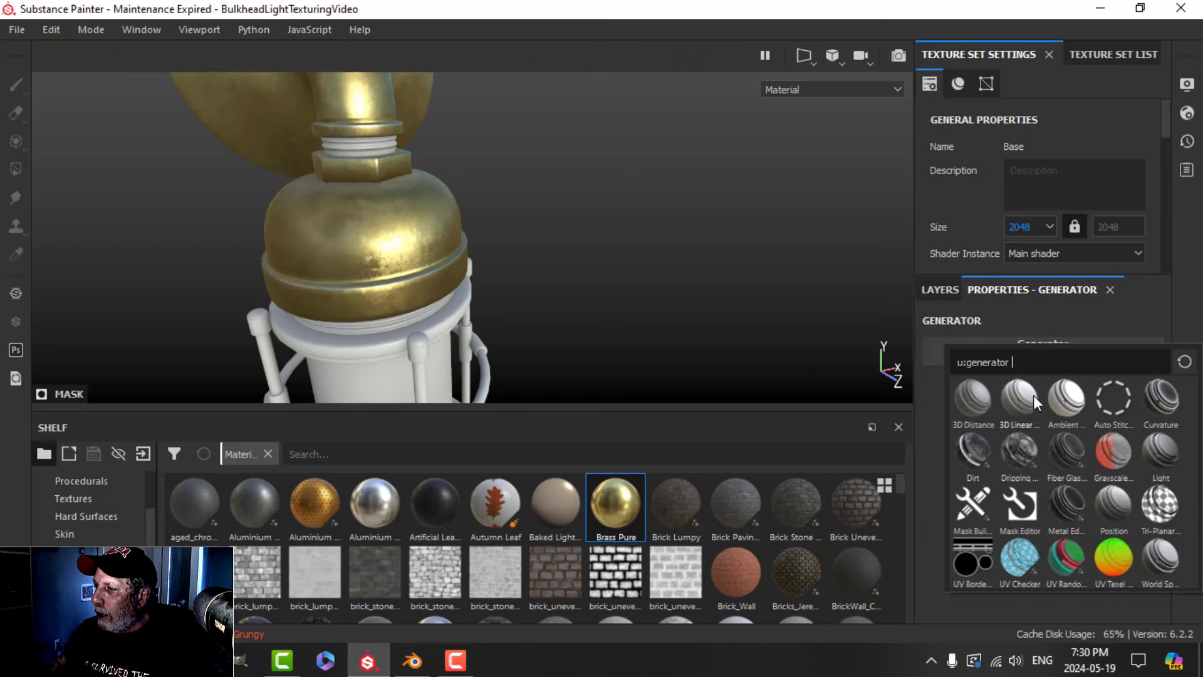
pyautogui.click(976, 452)
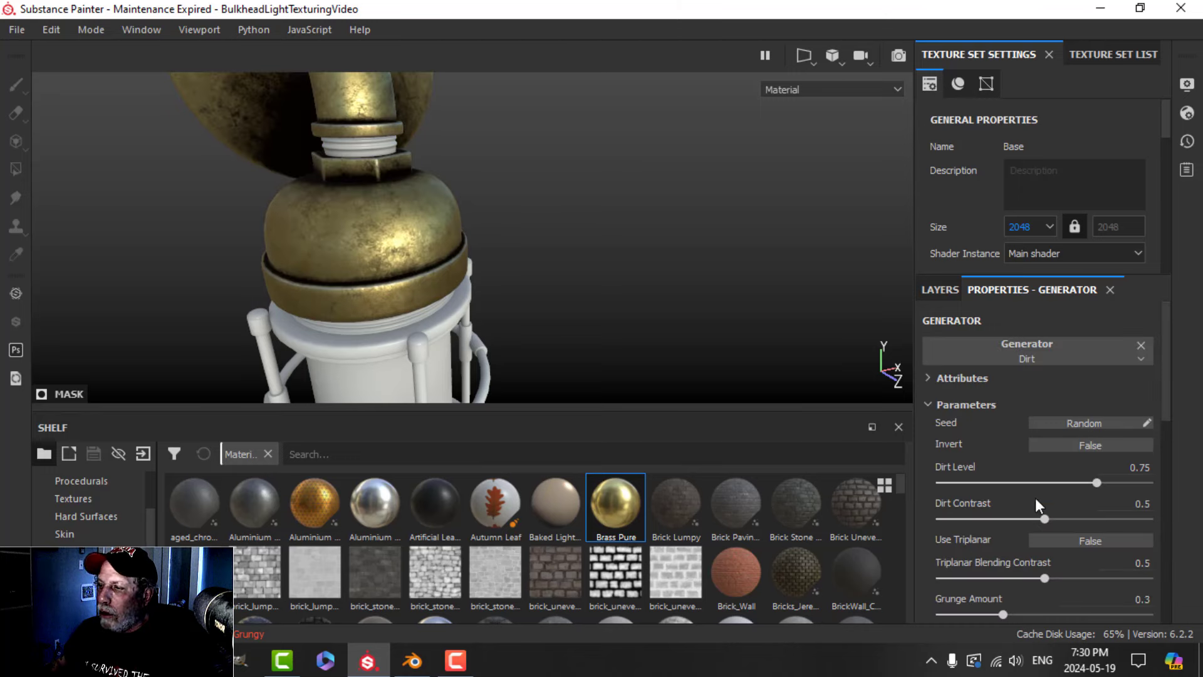
# Lower the Dirt generator's dirt level to 0.6.
pyautogui.moveTo(1070, 483)
pyautogui.mouseDown()
pyautogui.moveTo(1048, 484)
pyautogui.moveTo(1065, 484)
pyautogui.mouseUp()
pyautogui.moveTo(553, 230)
pyautogui.keyDown('alt'); pyautogui.mouseDown()
pyautogui.moveTo(525, 227)
pyautogui.moveTo(518, 256)
pyautogui.moveTo(497, 255)
pyautogui.moveTo(586, 268)
pyautogui.moveTo(593, 287)
pyautogui.moveTo(567, 236)
pyautogui.mouseUp(); pyautogui.keyUp('alt')
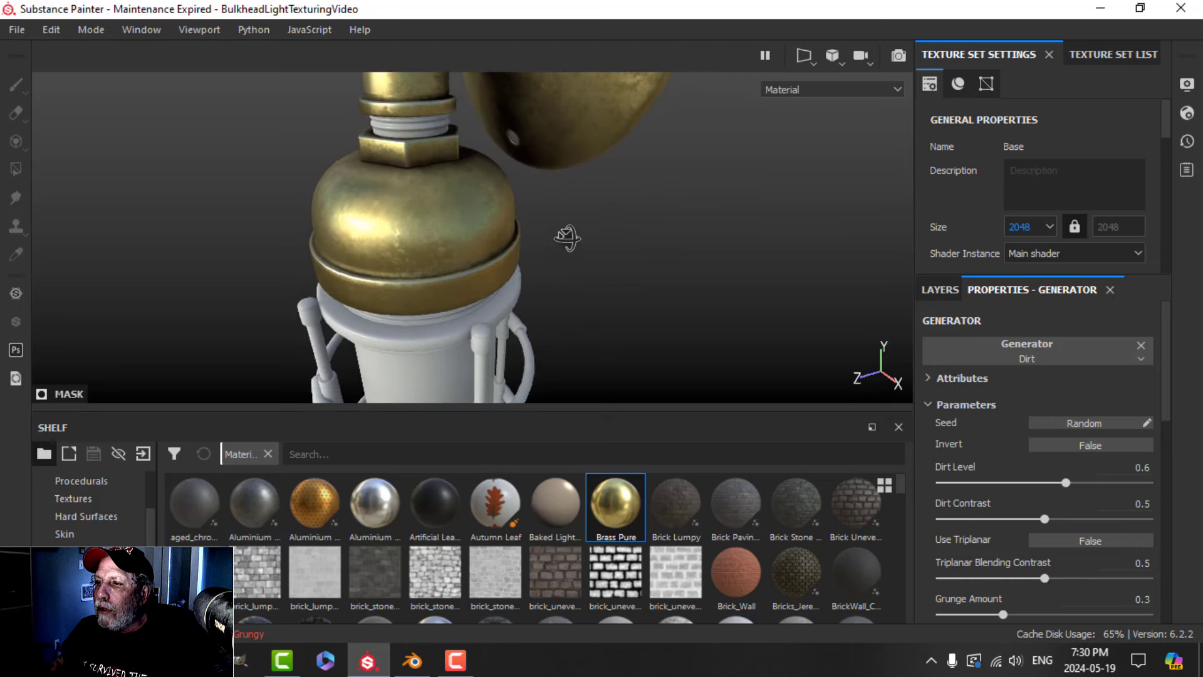
pyautogui.keyDown('alt'); pyautogui.moveTo(551, 290); pyautogui.dragTo(614, 325); pyautogui.keyUp('alt')
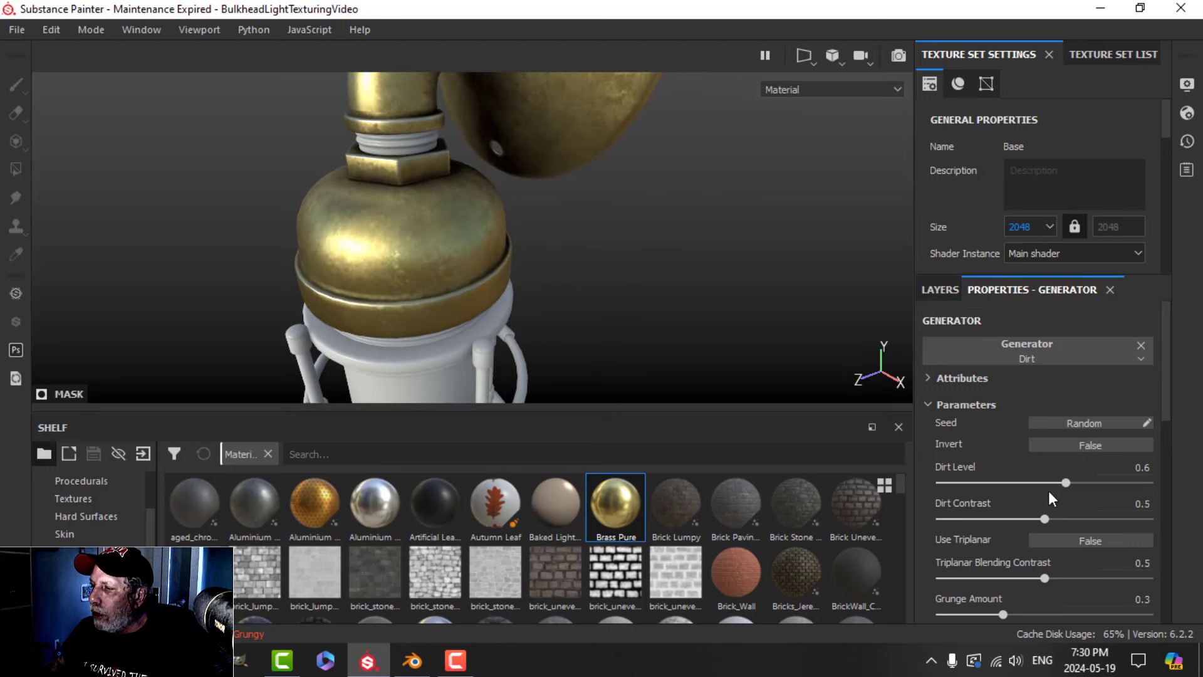
# Set the Dirt generator's dirt level to 0.59 and rename its fill layer Dirt.
pyautogui.moveTo(1066, 483); pyautogui.dragTo(1062, 482)
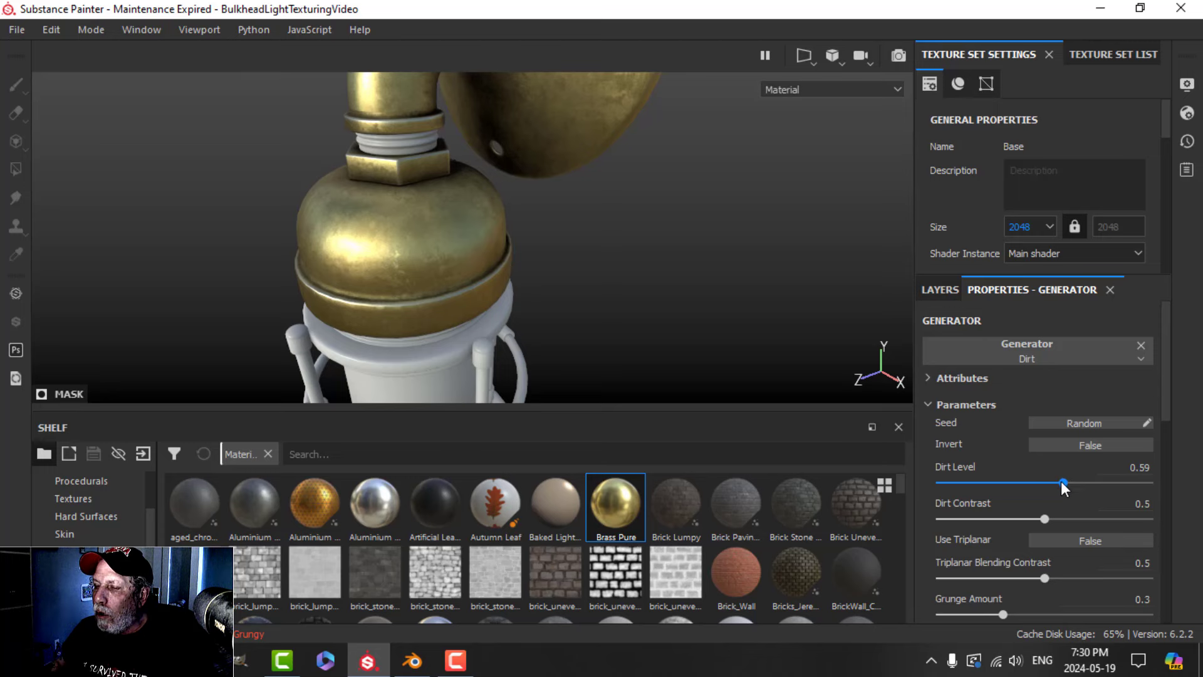
pyautogui.moveTo(607, 331)
pyautogui.keyDown('alt'); pyautogui.mouseDown()
pyautogui.moveTo(582, 258)
pyautogui.moveTo(565, 302)
pyautogui.moveTo(633, 257)
pyautogui.moveTo(562, 325)
pyautogui.moveTo(592, 314)
pyautogui.mouseUp(); pyautogui.keyUp('alt')
pyautogui.click(940, 289)
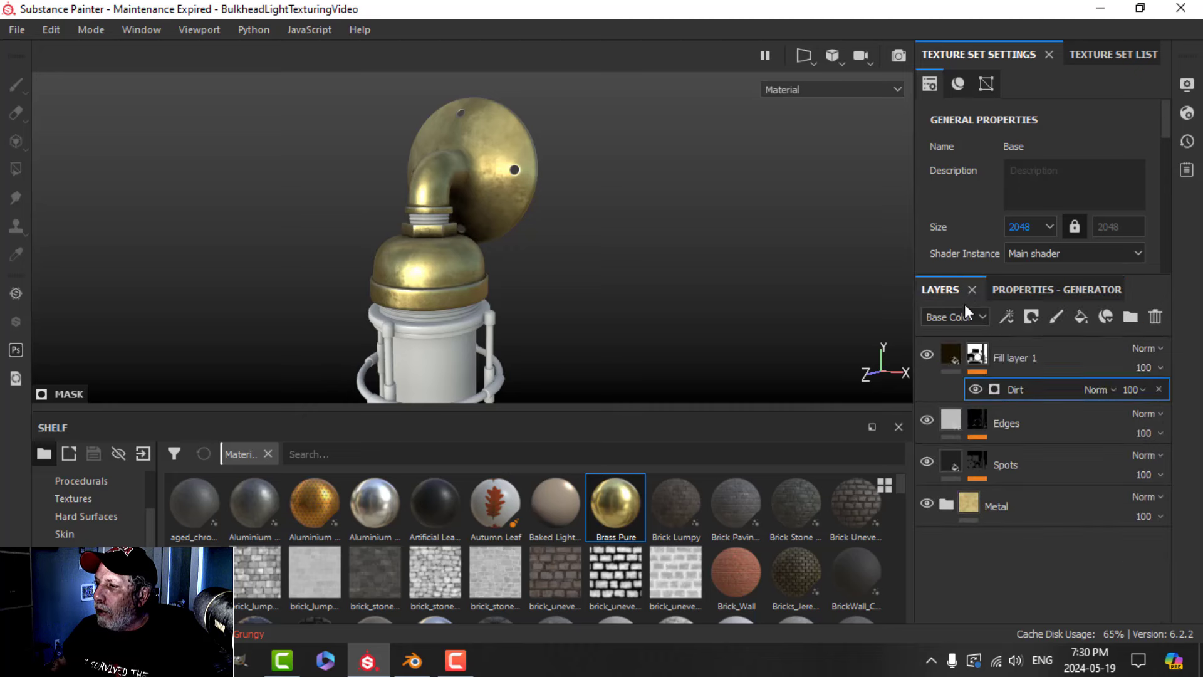
pyautogui.doubleClick(1001, 359)
pyautogui.write('Dirt')
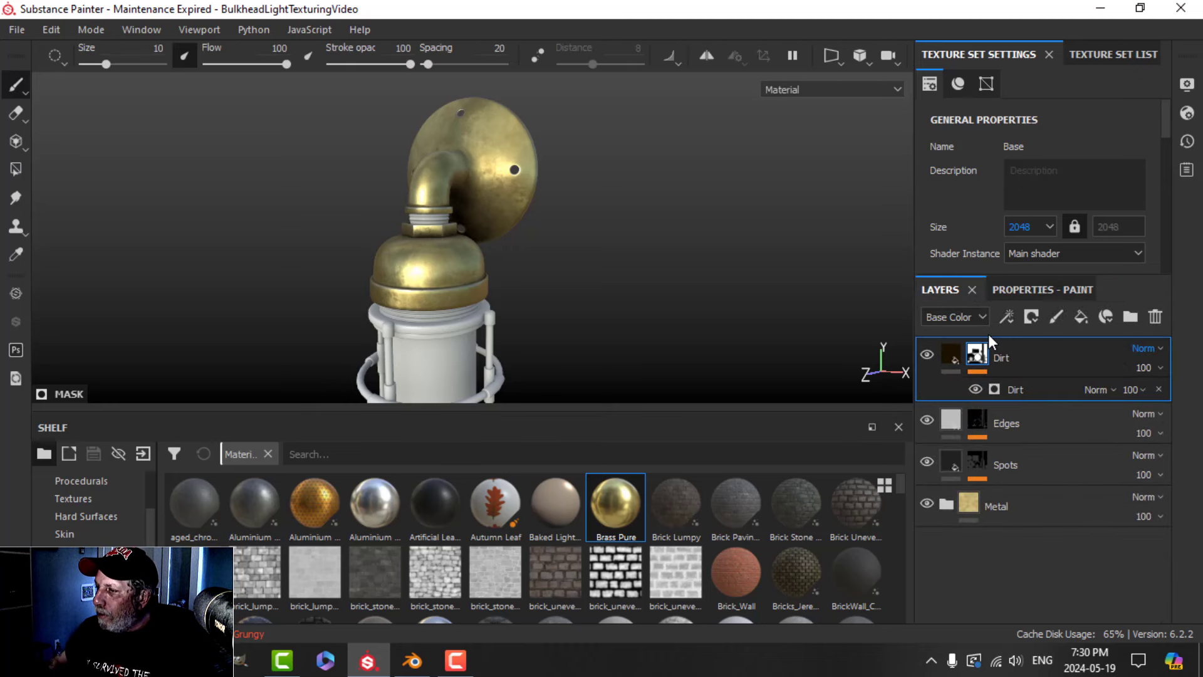
# Turn on Use Triplanar for the Dirt generator on the Dirt layer's mask.
pyautogui.click(950, 355)
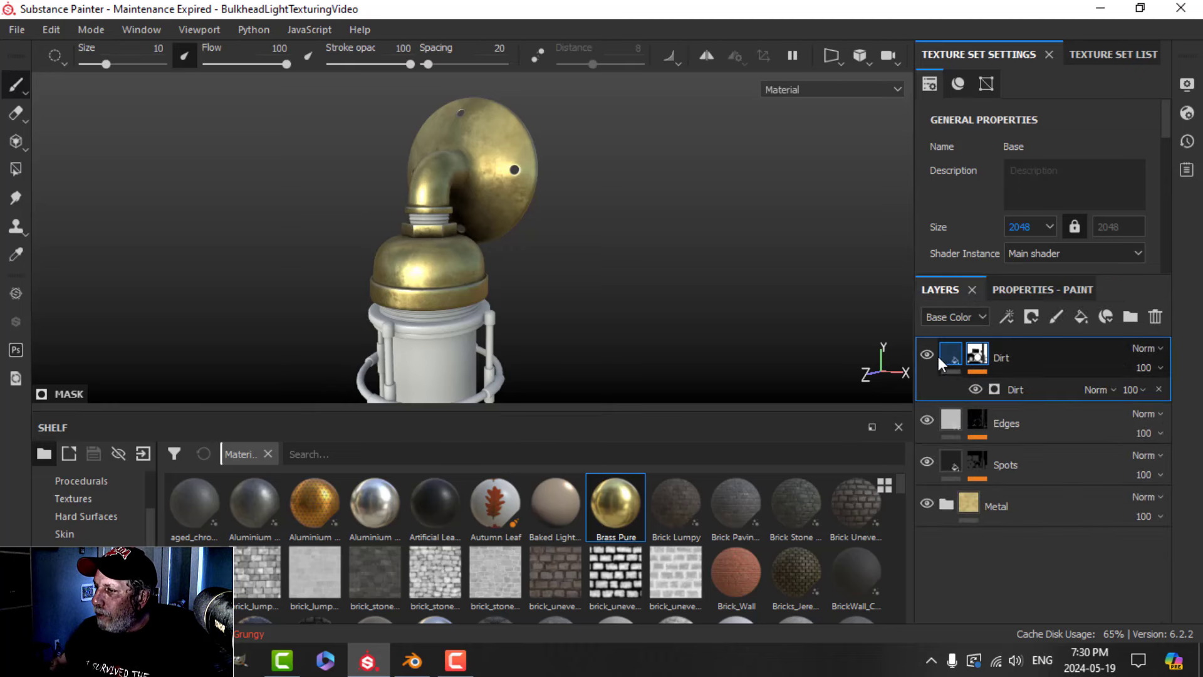
pyautogui.scroll(3, 566, 258)
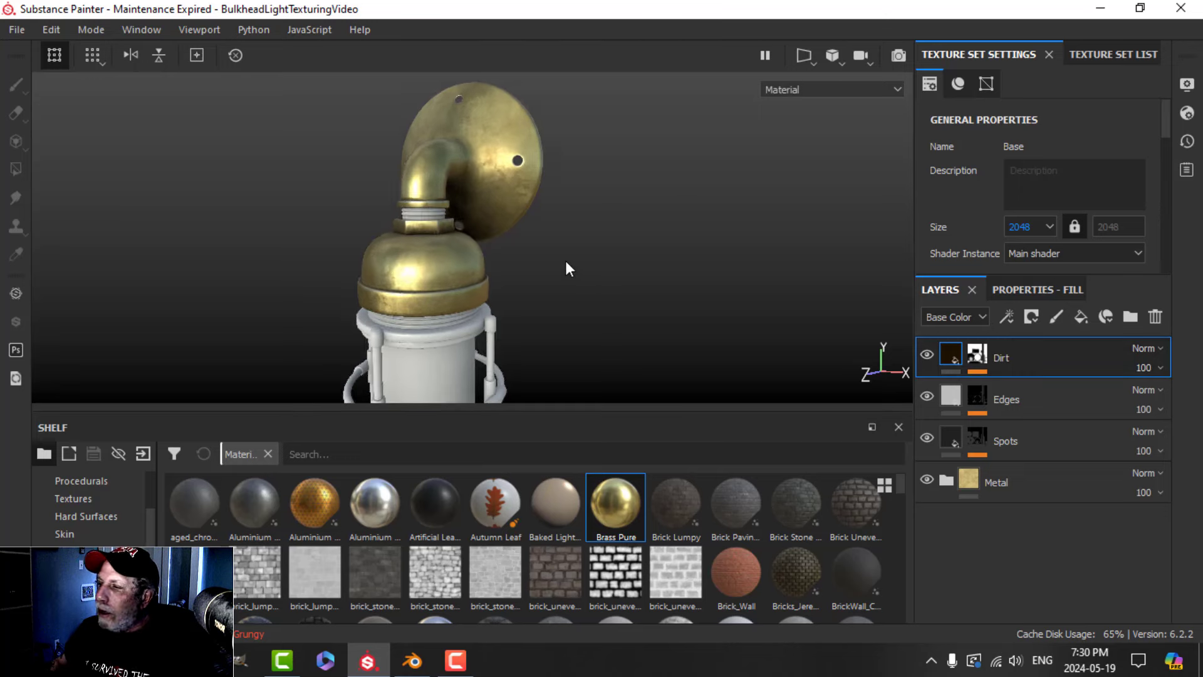
pyautogui.keyDown('alt'); pyautogui.moveTo(535, 257); pyautogui.dragTo(590, 246); pyautogui.keyUp('alt')
pyautogui.click(984, 363)
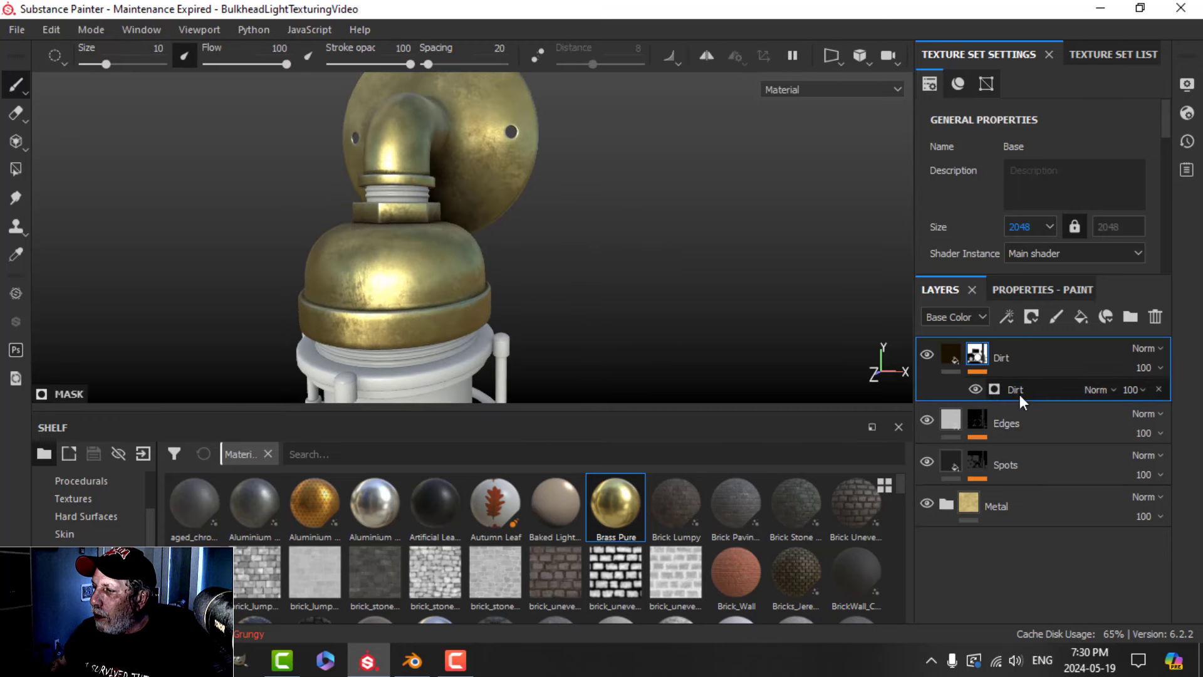
pyautogui.click(1020, 394)
pyautogui.click(1040, 290)
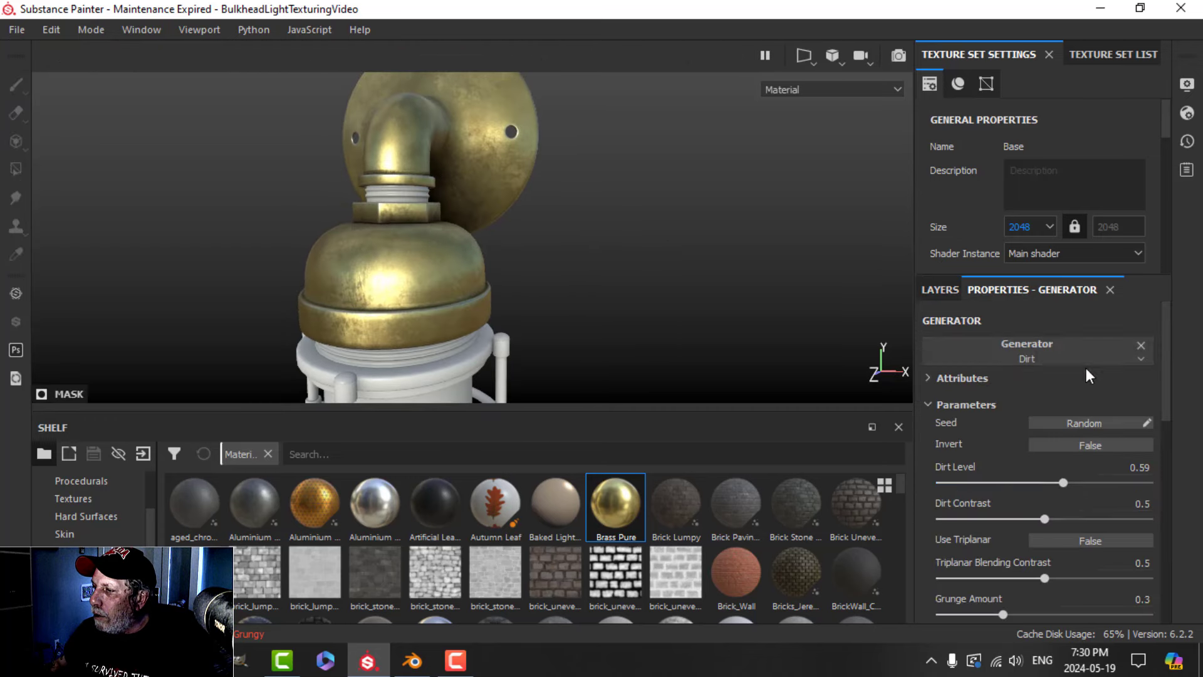
pyautogui.click(1049, 538)
pyautogui.keyDown('alt'); pyautogui.moveTo(537, 321); pyautogui.dragTo(562, 298); pyautogui.keyUp('alt')
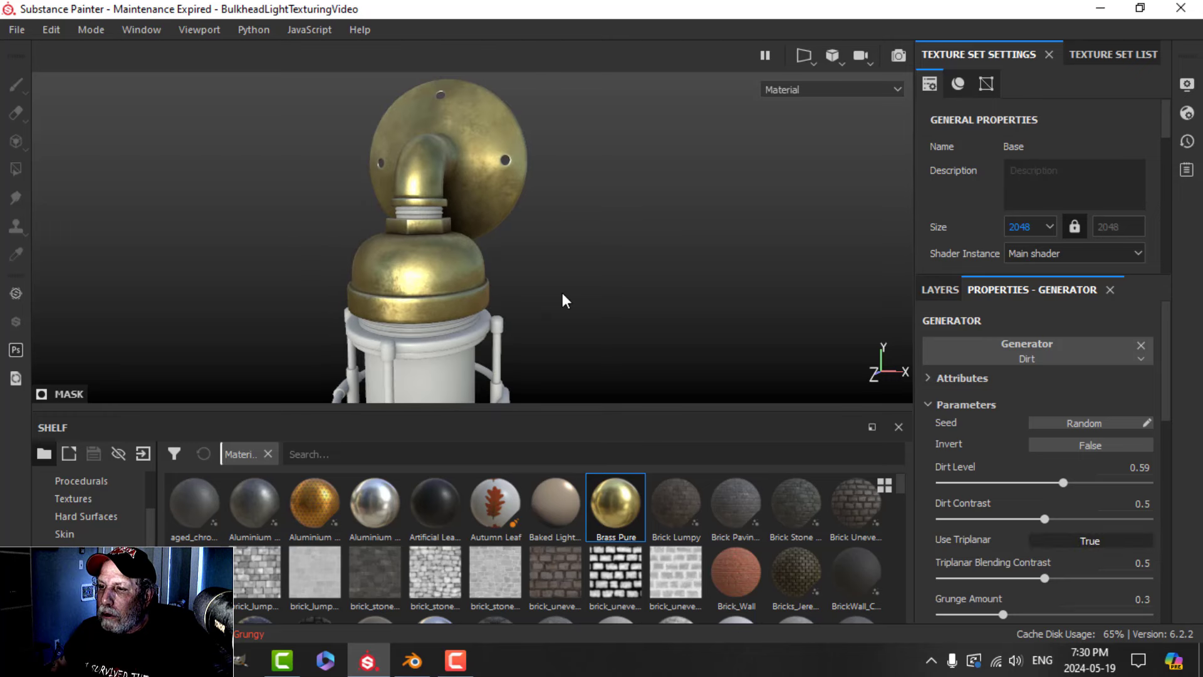
# Add a fill layer above Dirt that affects only the height channel, and lower its height slightly below zero.
pyautogui.click(940, 290)
pyautogui.click(952, 358)
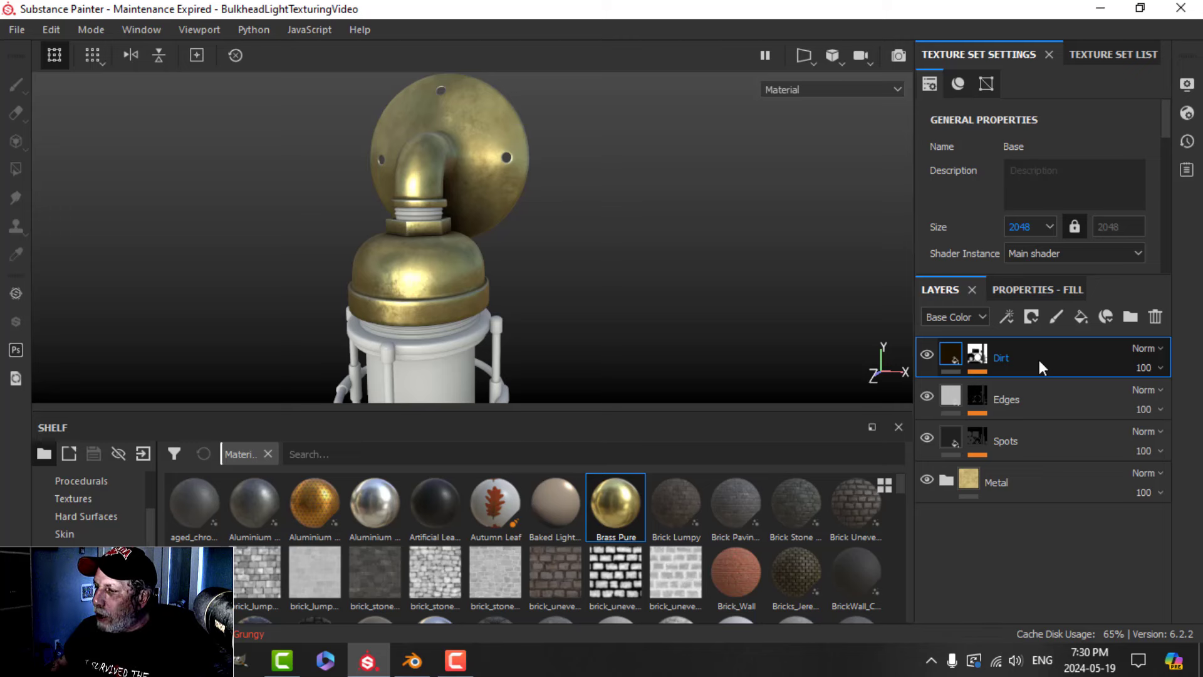
pyautogui.click(1082, 317)
pyautogui.click(1051, 291)
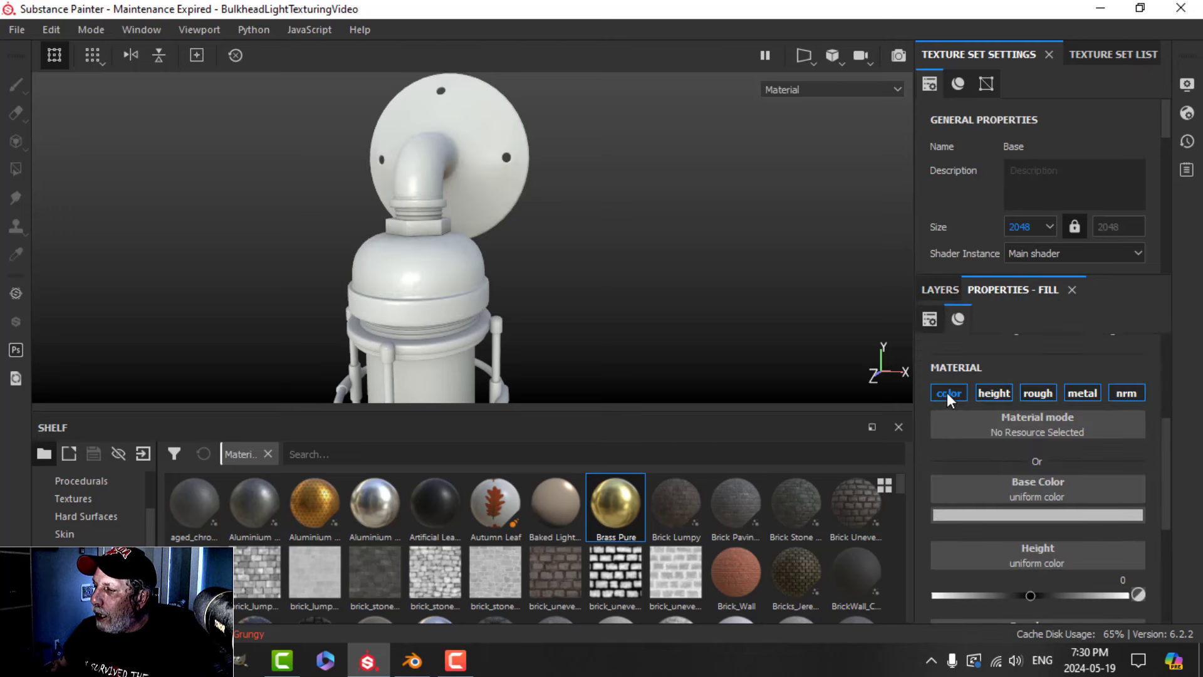
pyautogui.click(983, 392)
pyautogui.moveTo(1046, 513); pyautogui.dragTo(1022, 506)
# Give the new fill layer a black mask and add a fill effect to that mask.
pyautogui.click(940, 290)
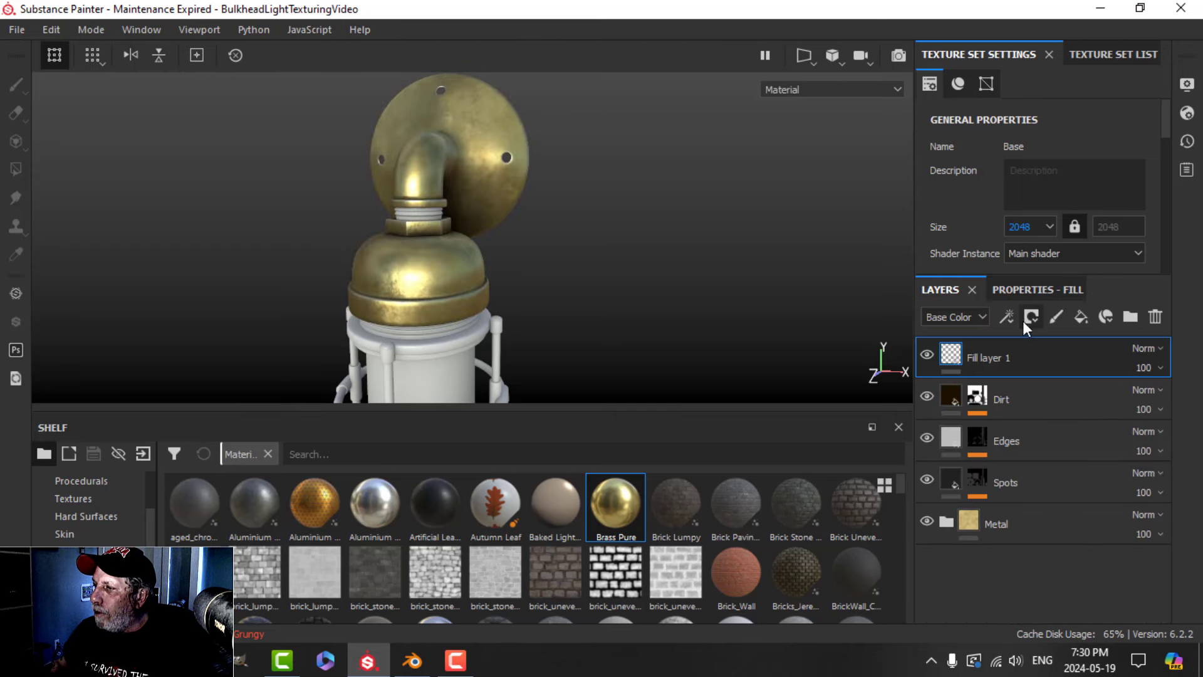
pyautogui.click(1028, 318)
pyautogui.click(1041, 354)
pyautogui.click(1009, 318)
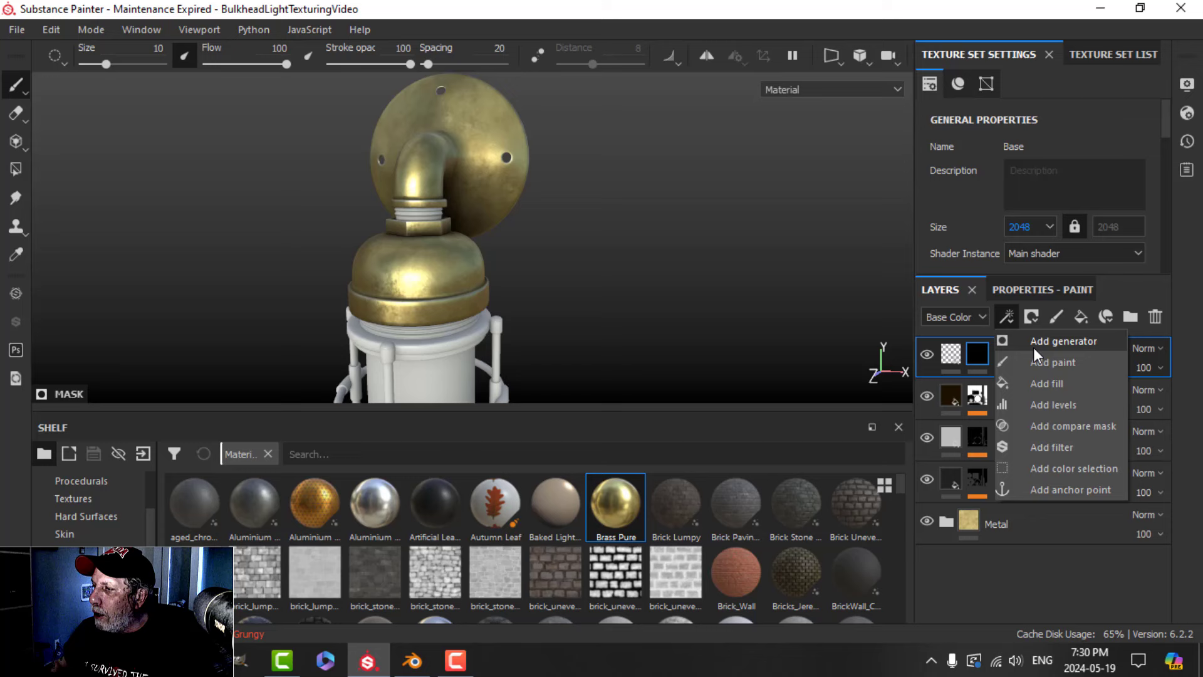
pyautogui.click(1051, 384)
# Search the procedural textures for scratches and assign Grunge Scratches Rough as the mask fill's grayscale.
pyautogui.click(1030, 288)
pyautogui.click(1050, 397)
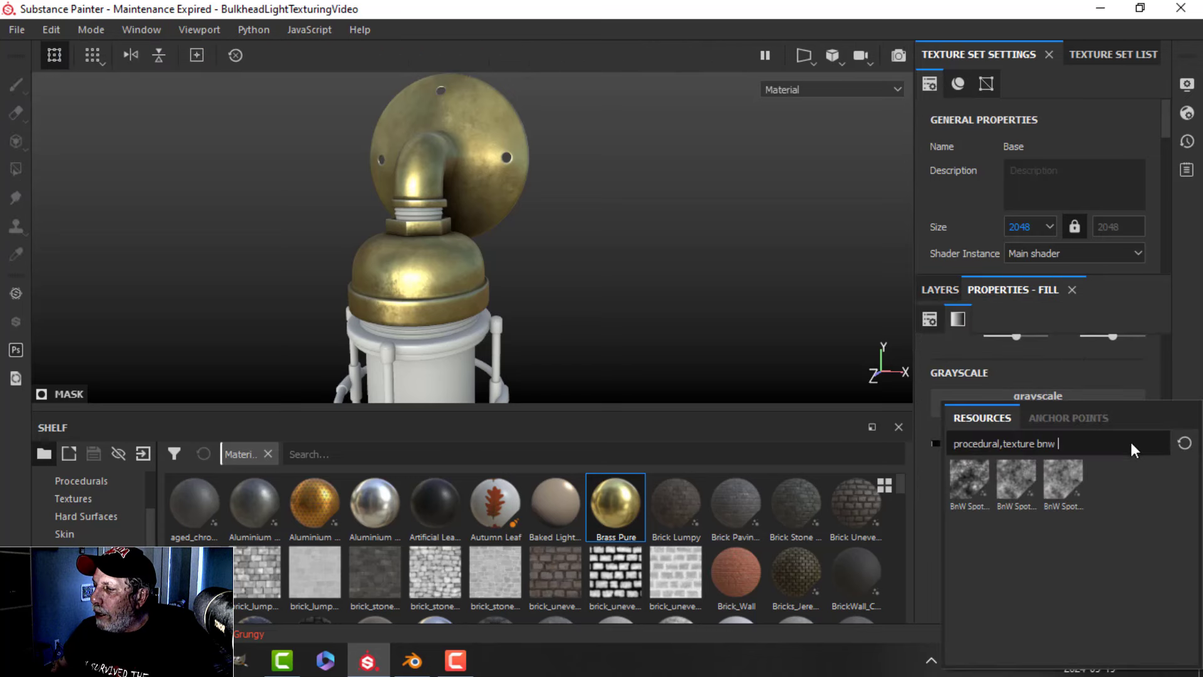
pyautogui.press('BackSpace')
pyautogui.press('BackSpace')
pyautogui.press('BackSpace')
pyautogui.press('BackSpace')
pyautogui.press('BackSpace')
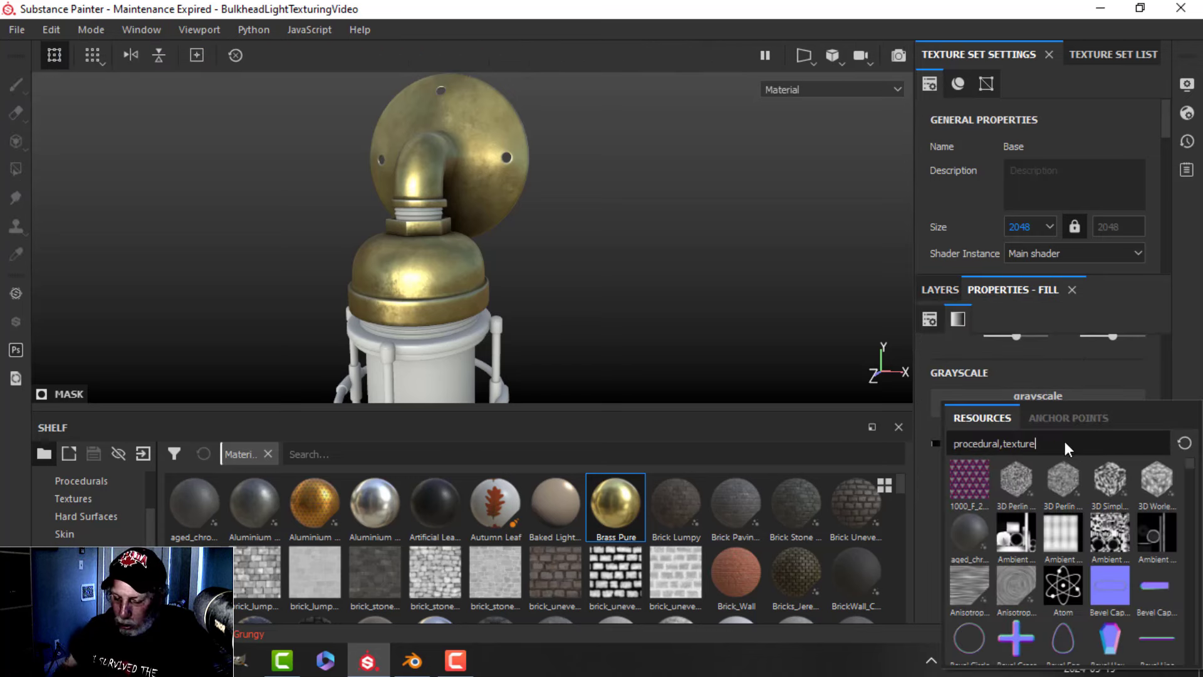
pyautogui.write('scrat')
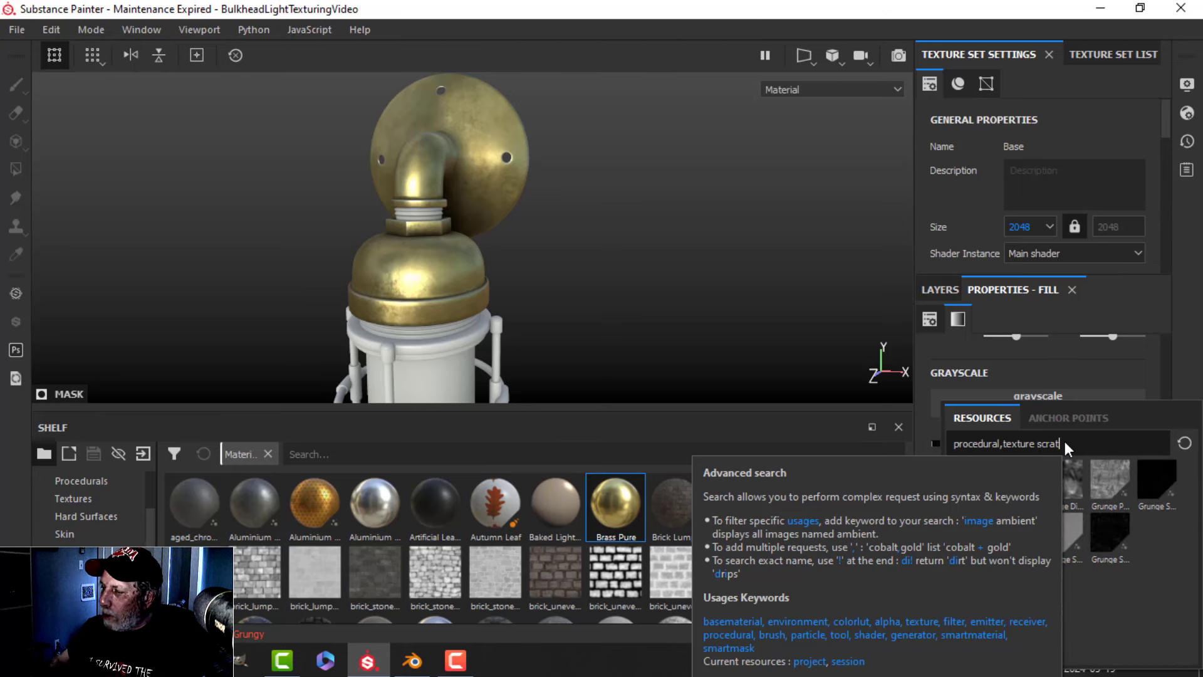
pyautogui.click(1107, 534)
# Set the grunge's balance to 0.29, contrast 0.15, scratch quantity 0.82, scratch width 0.44 and scratch length 0.74.
pyautogui.scroll(2, 520, 276)
pyautogui.moveTo(520, 276)
pyautogui.keyDown('alt'); pyautogui.mouseDown()
pyautogui.moveTo(457, 255)
pyautogui.moveTo(470, 314)
pyautogui.moveTo(422, 271)
pyautogui.moveTo(504, 285)
pyautogui.mouseUp(); pyautogui.keyUp('alt')
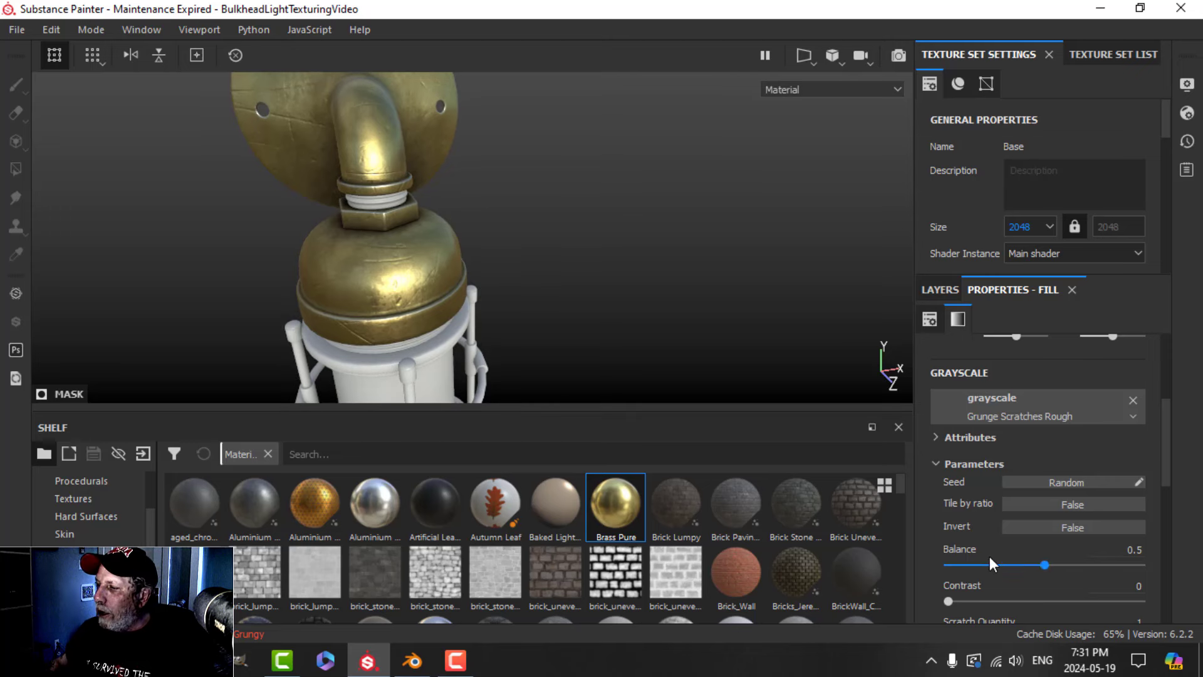
pyautogui.moveTo(1043, 566); pyautogui.dragTo(1005, 566)
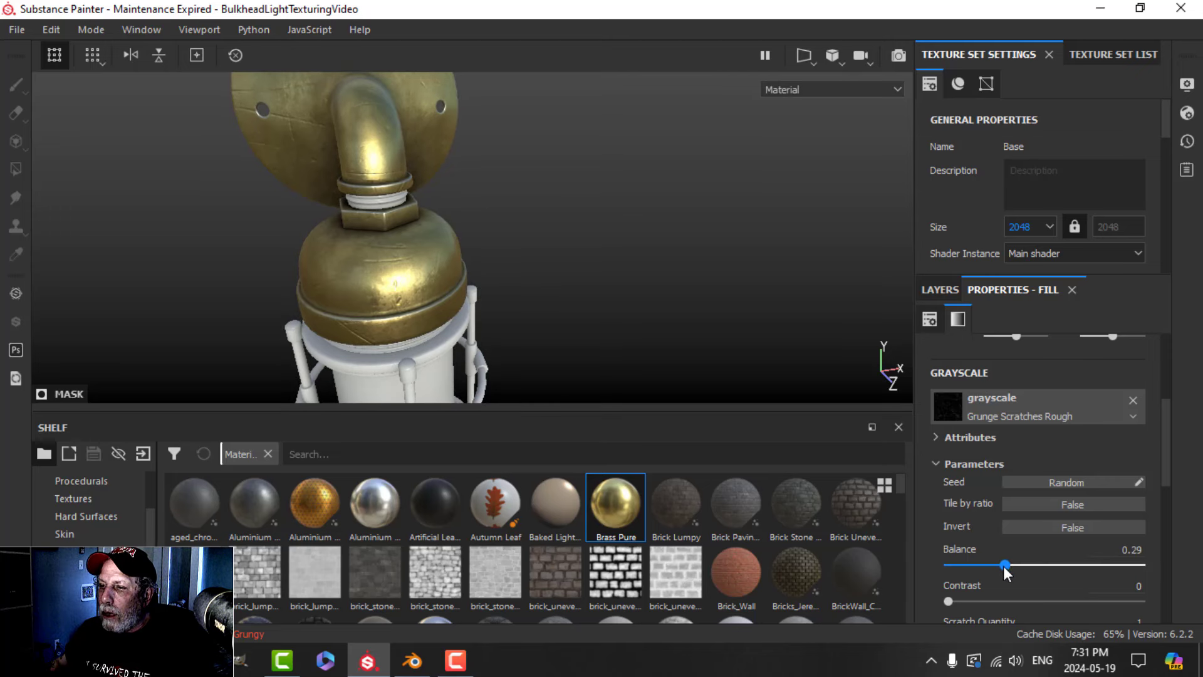
pyautogui.scroll(-3, 1023, 558)
pyautogui.moveTo(960, 384); pyautogui.dragTo(985, 384)
pyautogui.moveTo(1138, 425); pyautogui.dragTo(1107, 425)
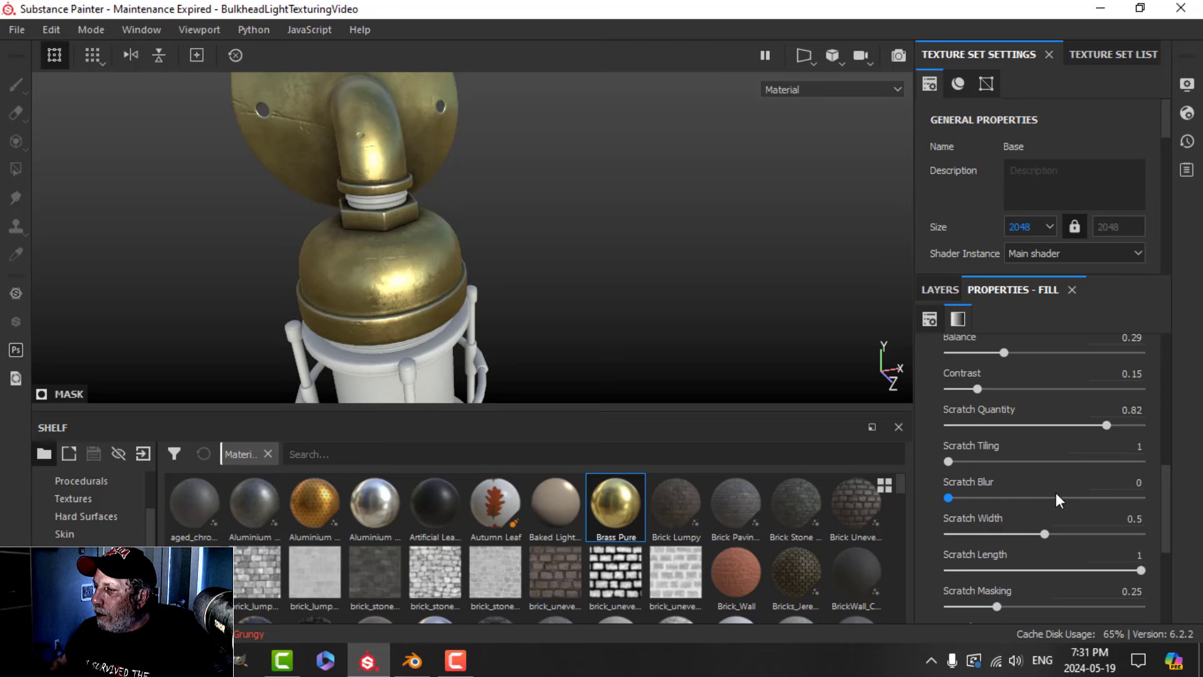
pyautogui.click(1034, 533)
pyautogui.moveTo(1139, 570); pyautogui.dragTo(1090, 570)
pyautogui.scroll(-3, 386, 219)
# Inspect the scratches on the brass base and randomize the Grunge Scratches Rough seed twice for a different pattern.
pyautogui.keyDown('alt'); pyautogui.moveTo(386, 221); pyautogui.dragTo(501, 263, button='middle'); pyautogui.keyUp('alt')
pyautogui.scroll(5, 501, 269)
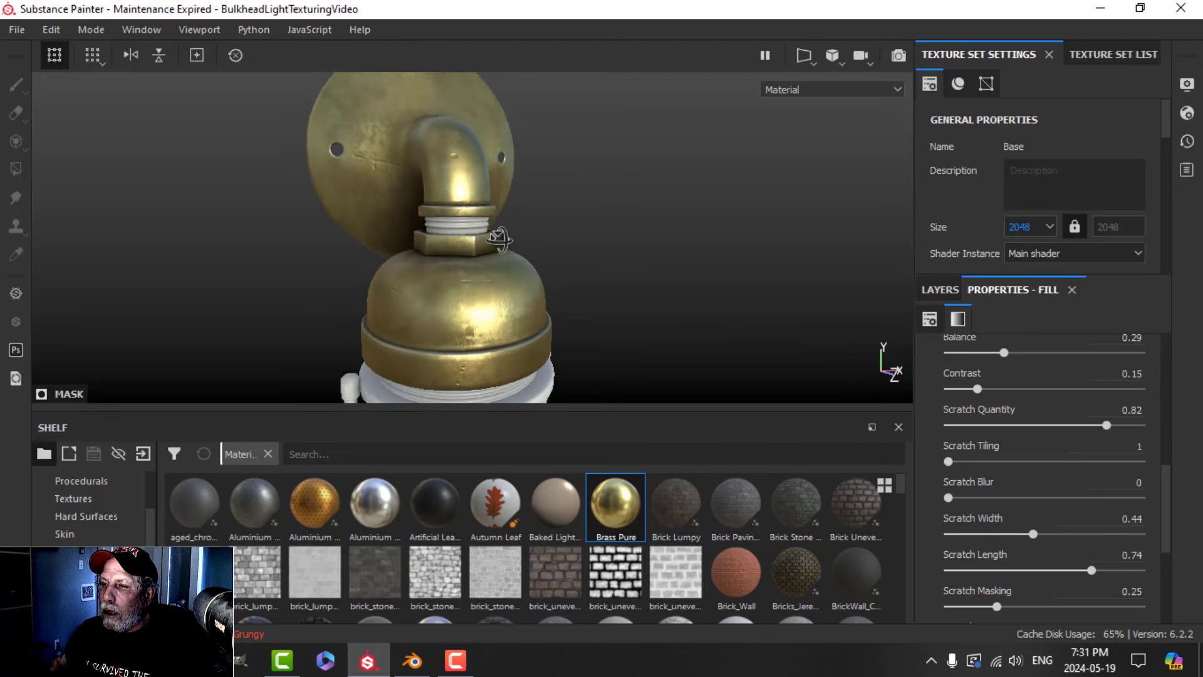
pyautogui.keyDown('alt'); pyautogui.moveTo(495, 280); pyautogui.dragTo(422, 277); pyautogui.keyUp('alt')
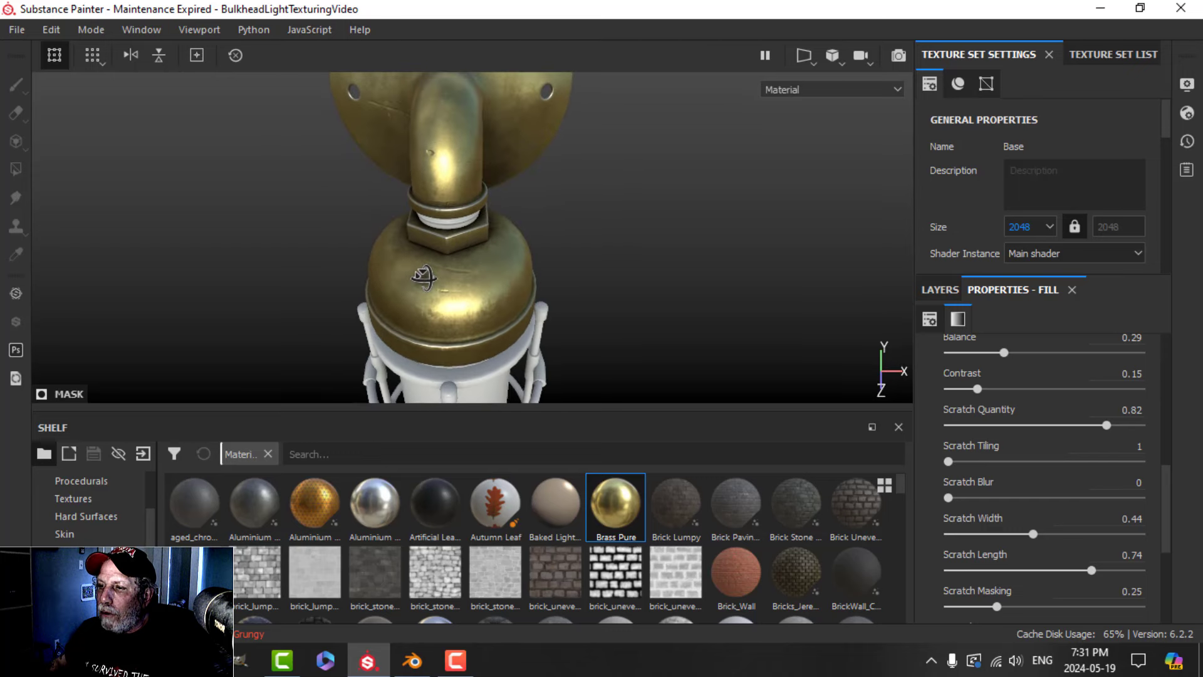
pyautogui.scroll(3, 595, 305)
pyautogui.keyDown('alt'); pyautogui.moveTo(594, 306); pyautogui.dragTo(433, 257); pyautogui.keyUp('alt')
pyautogui.scroll(5, 1056, 454)
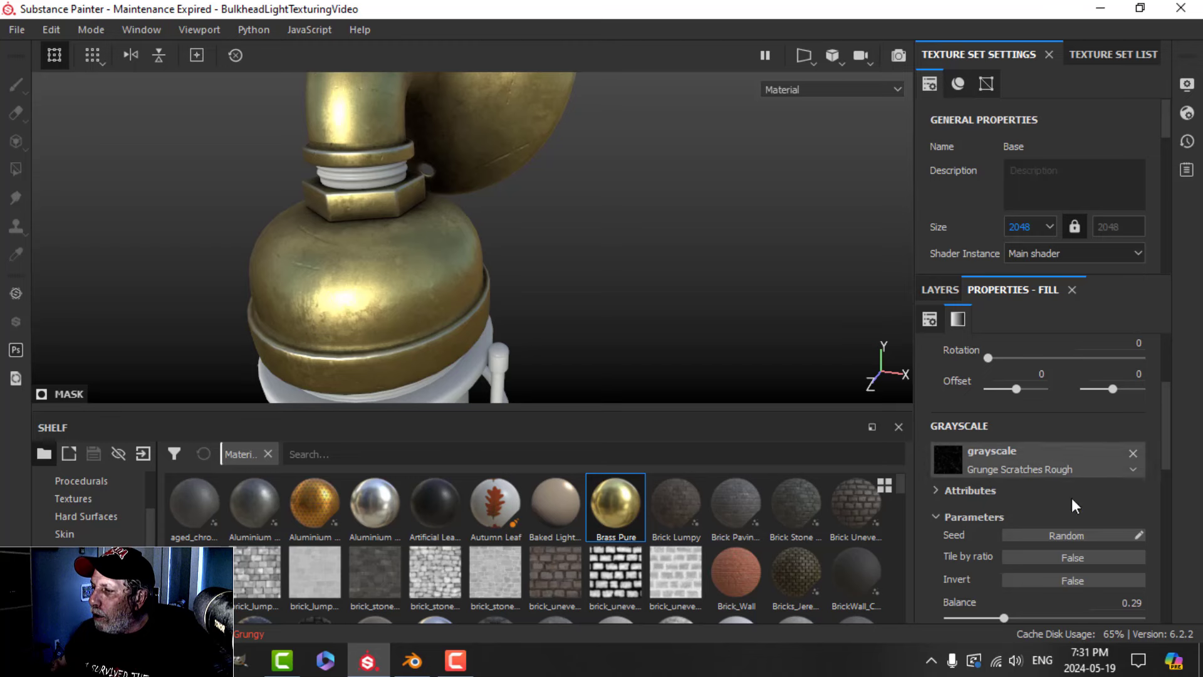
pyautogui.scroll(-2, 1065, 520)
pyautogui.click(1056, 483)
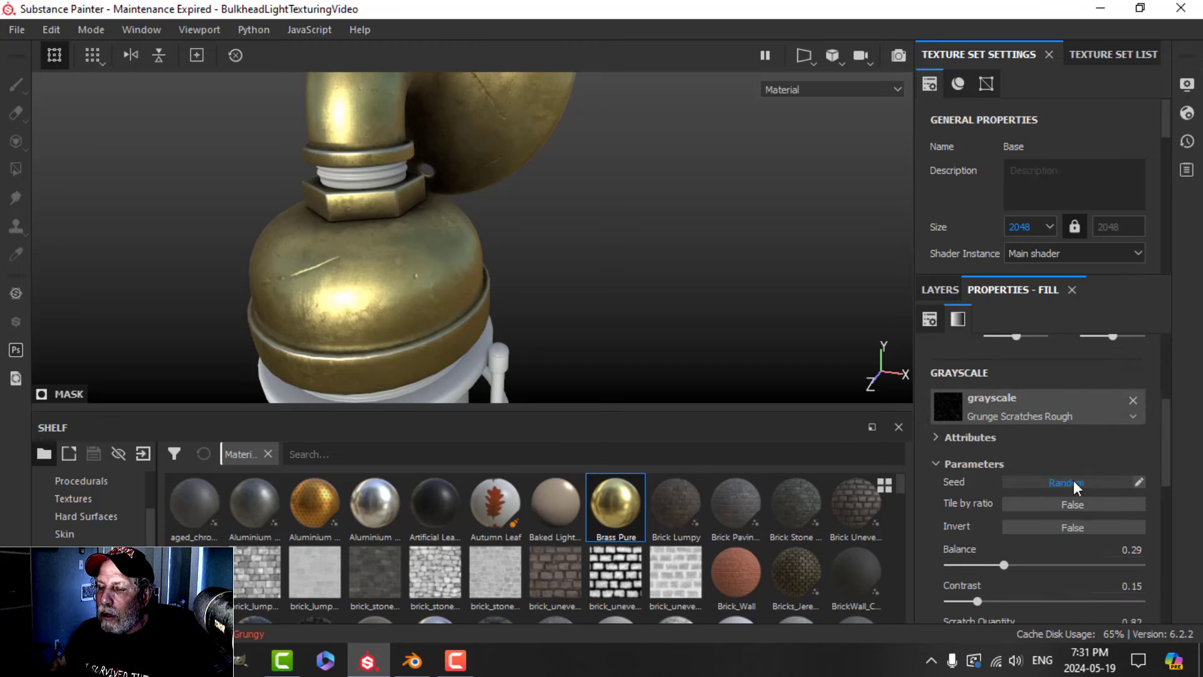
pyautogui.keyDown('alt'); pyautogui.moveTo(598, 262); pyautogui.dragTo(637, 283); pyautogui.keyUp('alt')
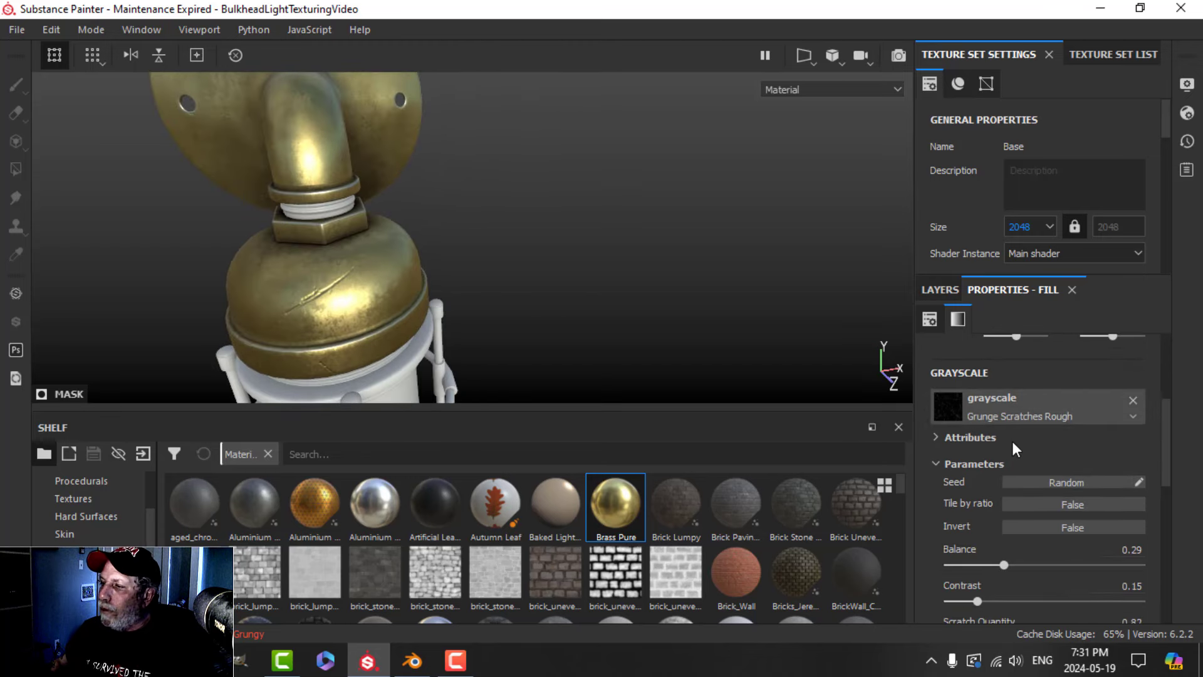
pyautogui.click(1053, 482)
pyautogui.keyDown('alt'); pyautogui.moveTo(520, 263); pyautogui.dragTo(508, 200); pyautogui.keyUp('alt')
# Rename the topmost fill layer Scratches.
pyautogui.click(940, 289)
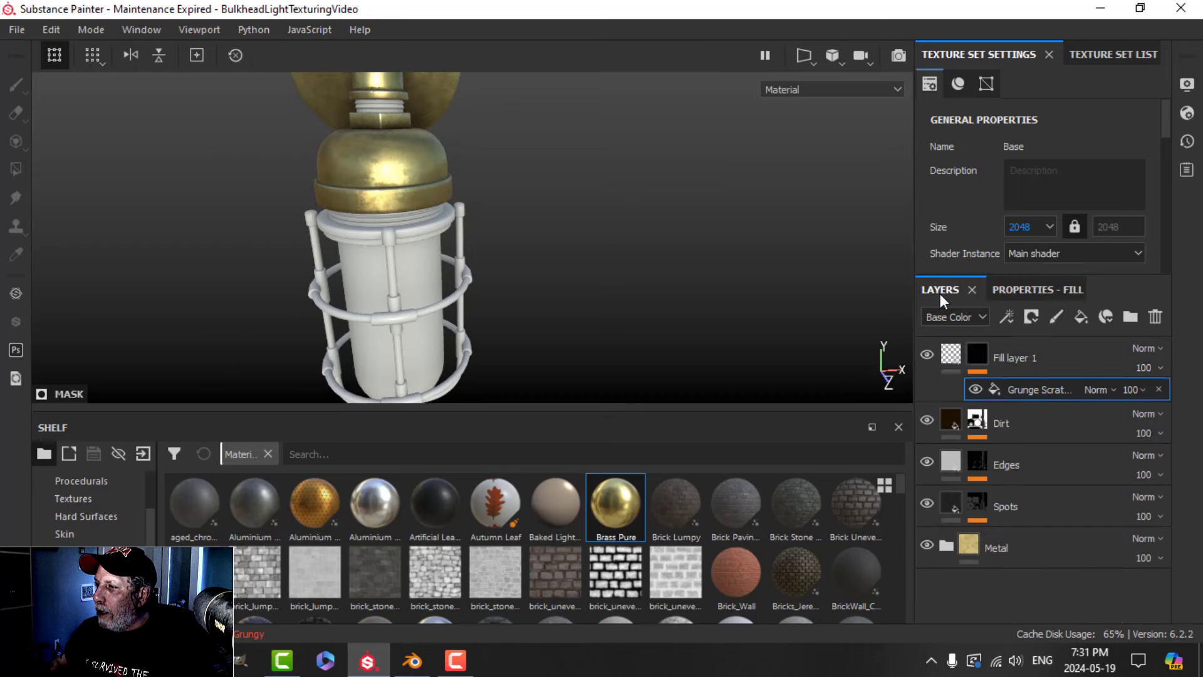
pyautogui.click(1012, 362)
pyautogui.doubleClick(1007, 357)
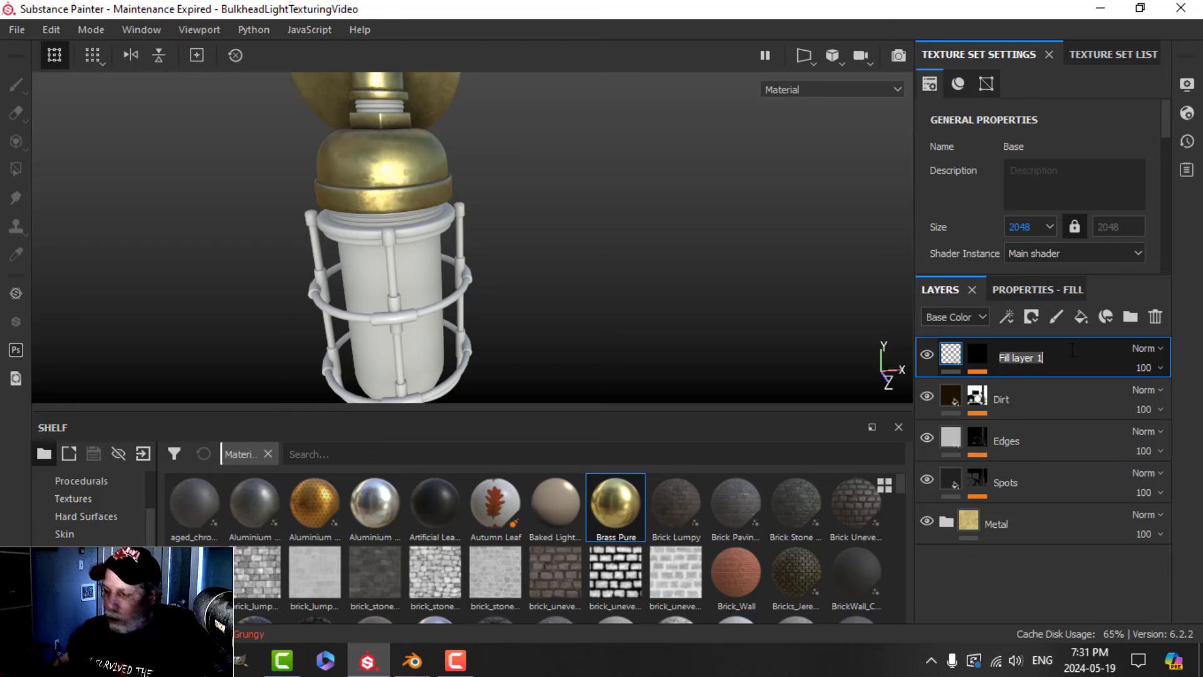
pyautogui.write('Scratches')
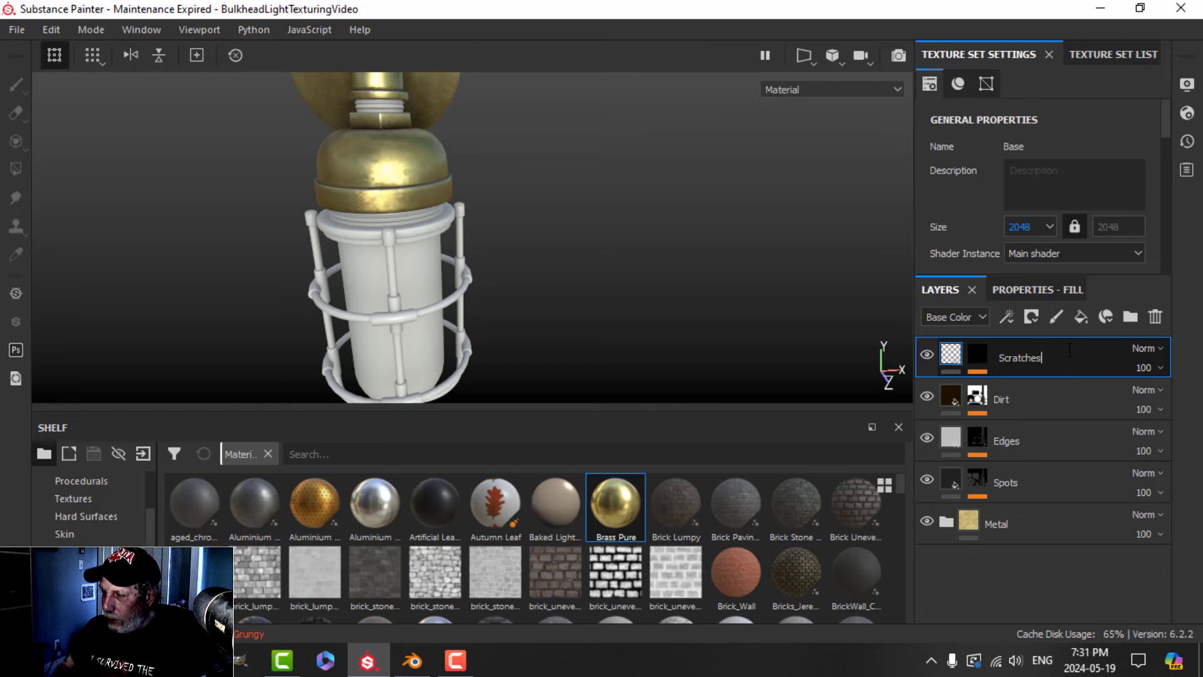
pyautogui.press('Return')
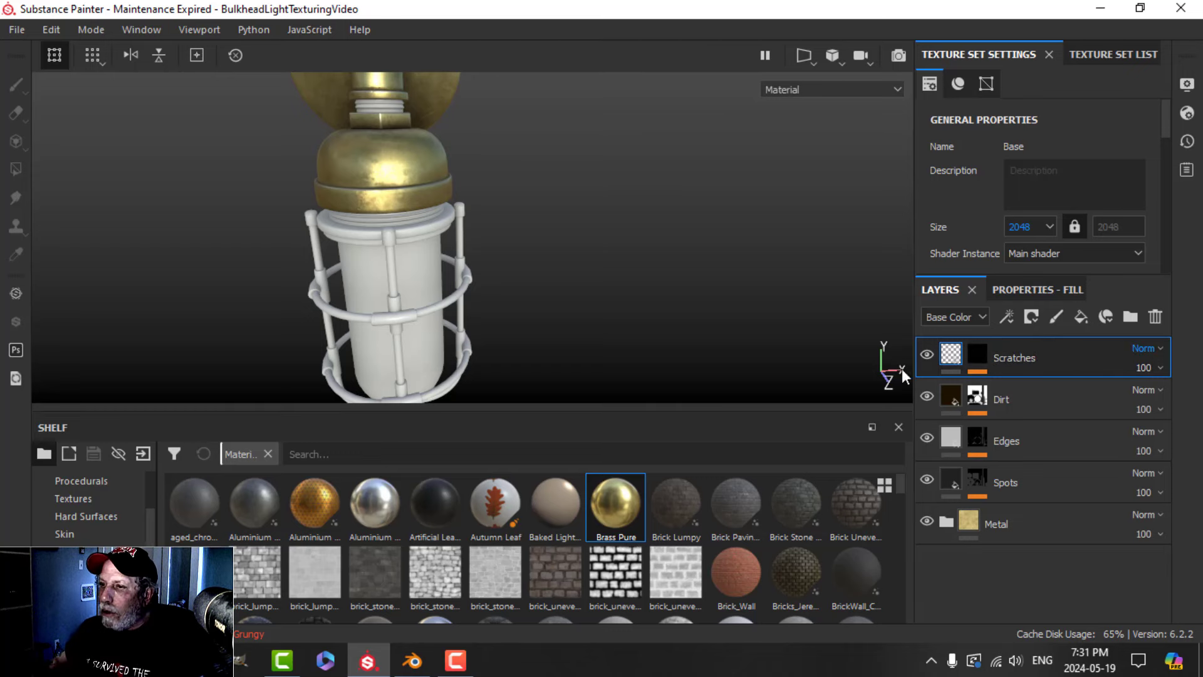
# Select all layers of the Base texture set from Scratches through Metal and copy them.
pyautogui.keyDown('alt'); pyautogui.moveTo(580, 328); pyautogui.dragTo(555, 269); pyautogui.keyUp('alt')
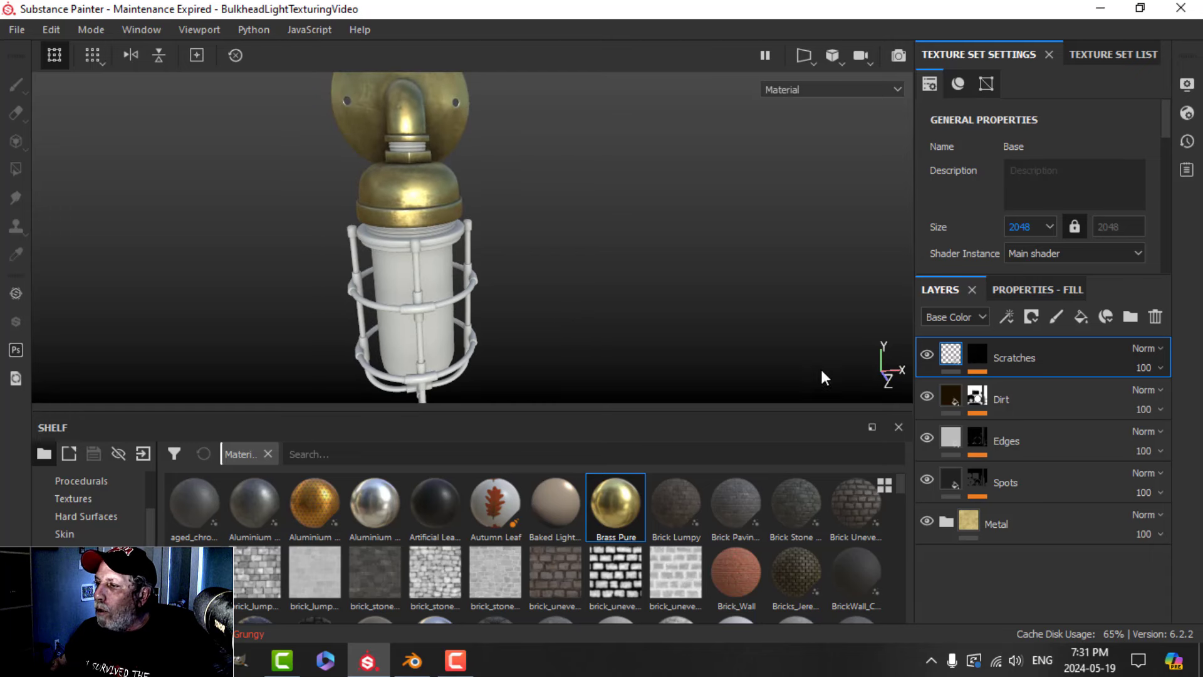
pyautogui.keyDown('shift'); pyautogui.click(1031, 524); pyautogui.keyUp('shift')
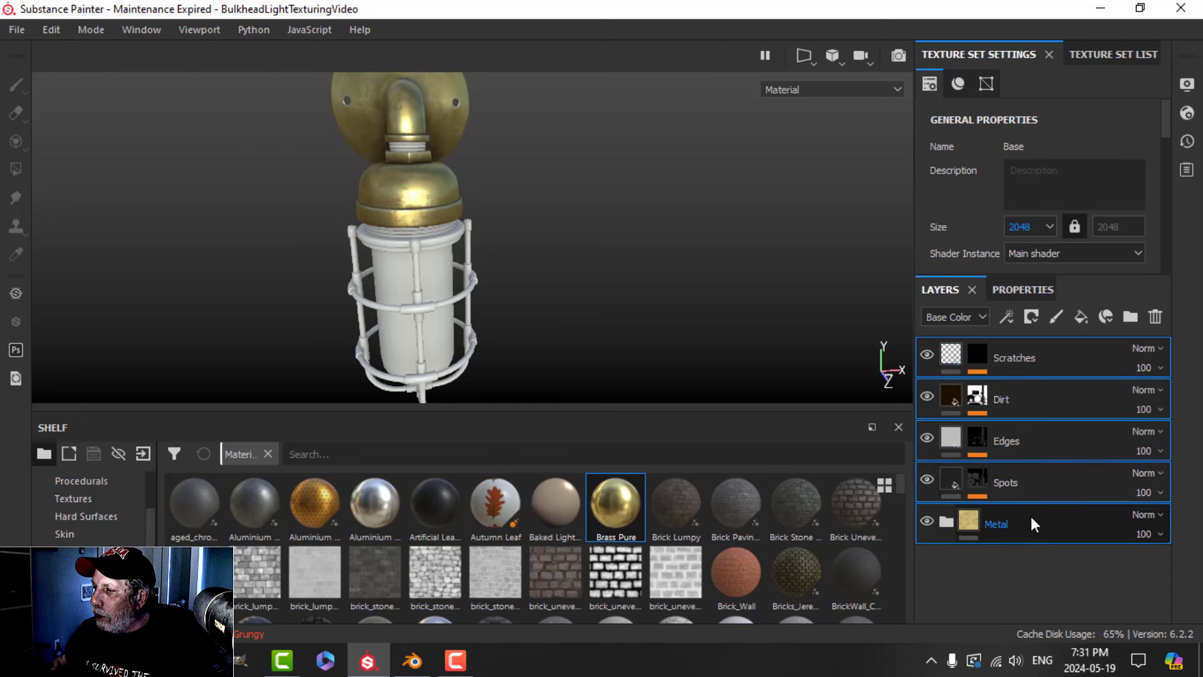
pyautogui.rightClick(1044, 369)
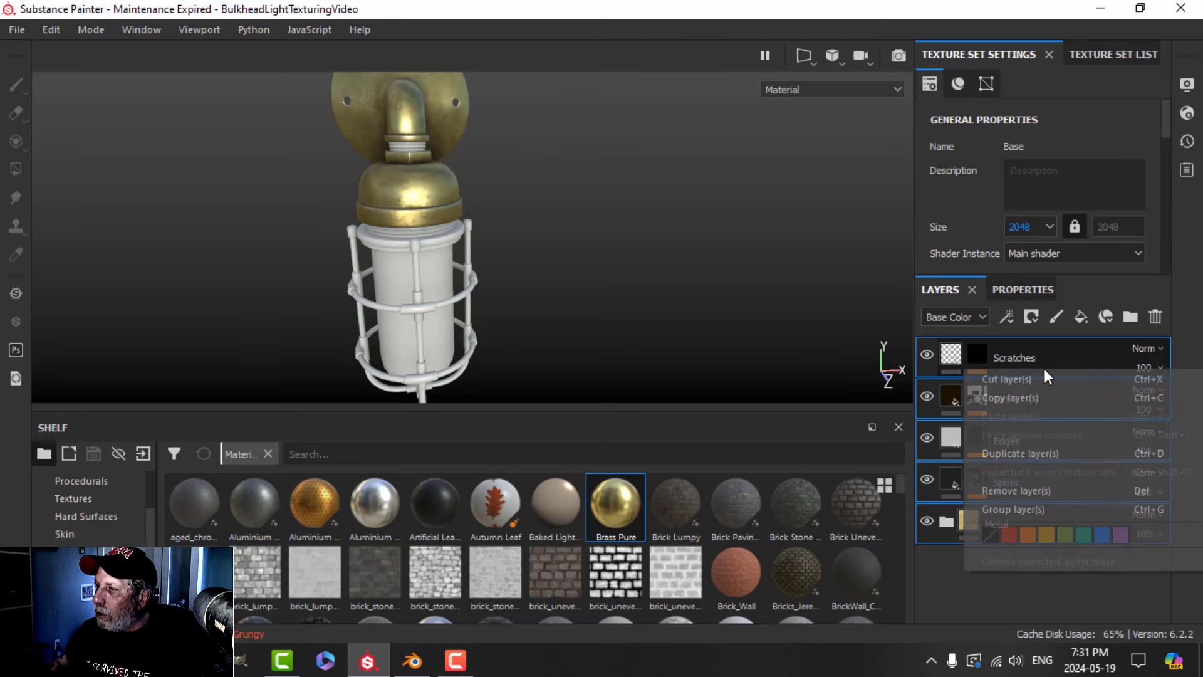
pyautogui.click(1034, 395)
# Switch to the Cage texture set, delete its default Layer 1 and paste the copied layers there.
pyautogui.click(1071, 52)
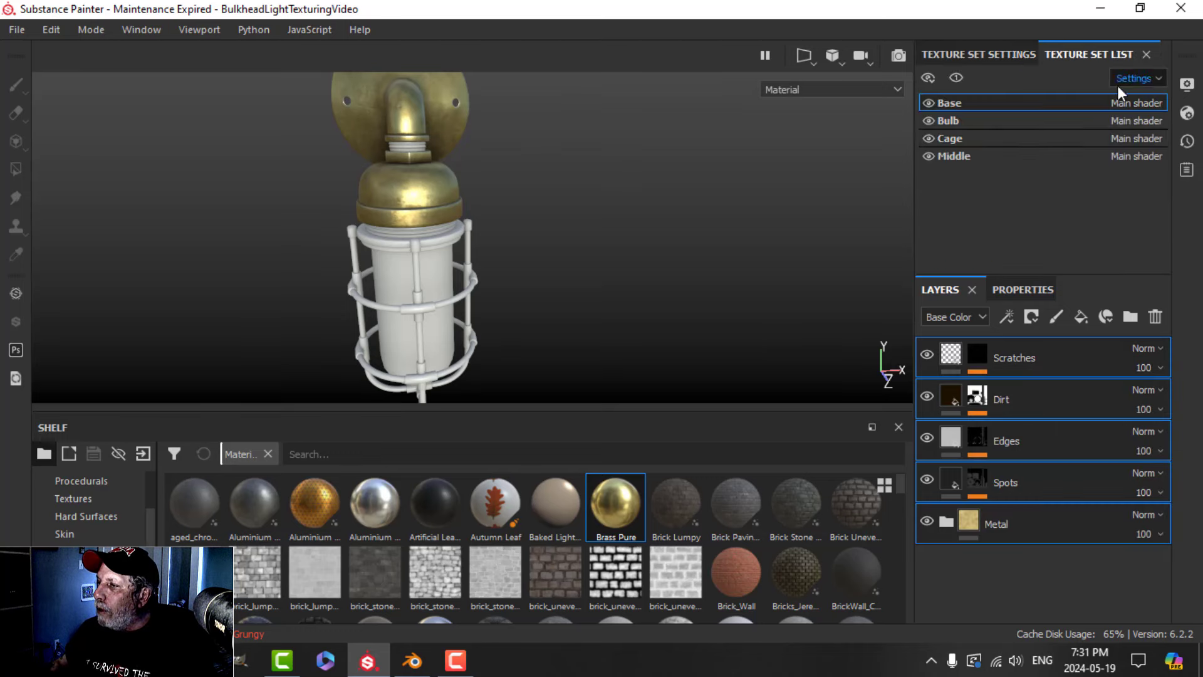
pyautogui.click(971, 141)
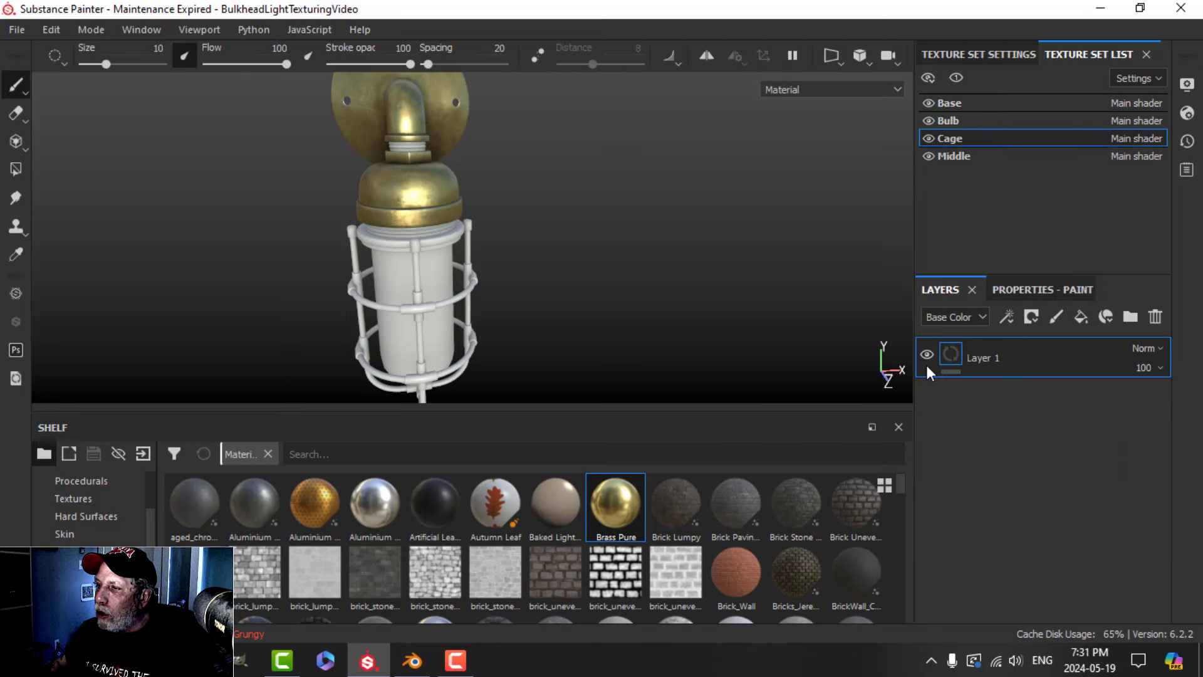
pyautogui.click(1154, 318)
pyautogui.rightClick(963, 379)
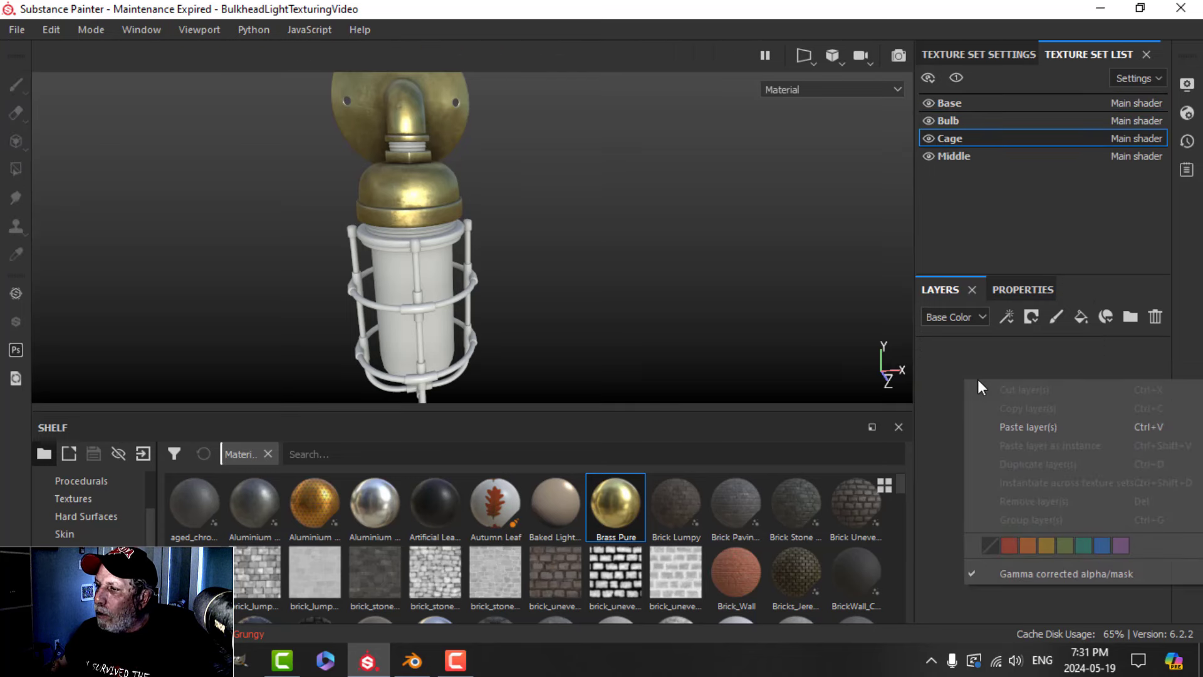
pyautogui.click(1018, 428)
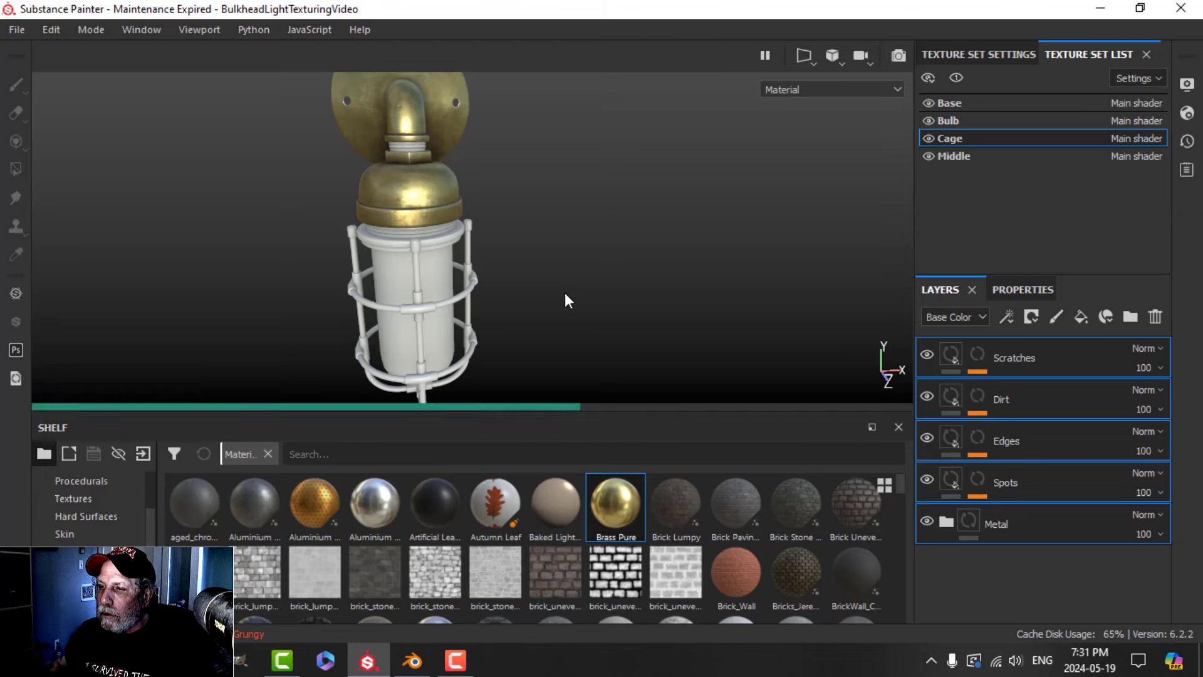
pyautogui.scroll(5, 569, 295)
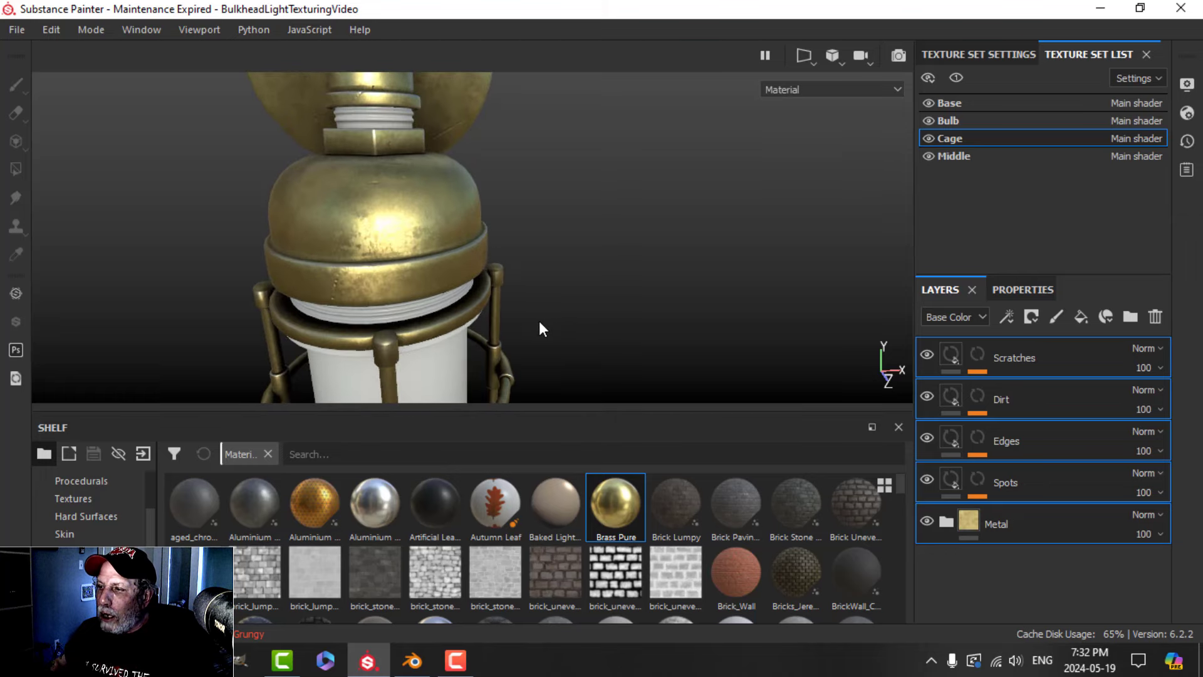
# Set the Cage texture set's size to 2048 in its general properties.
pyautogui.moveTo(539, 321); pyautogui.dragTo(543, 253, button='middle')
pyautogui.scroll(-2, 543, 247)
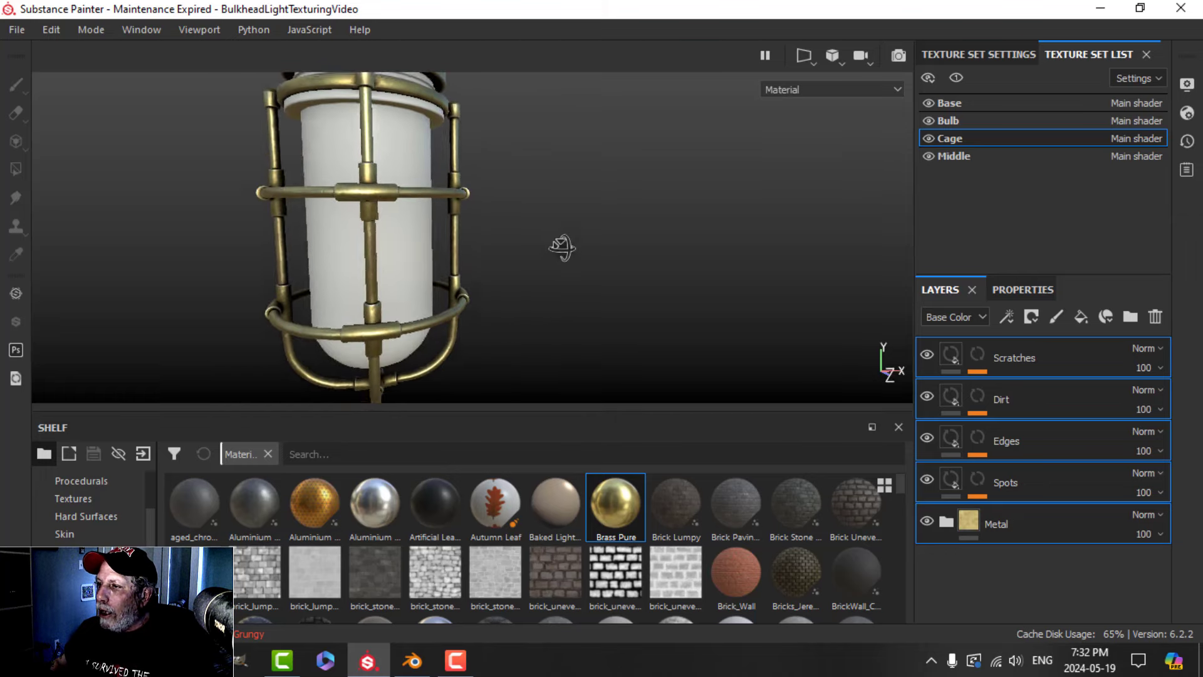
pyautogui.keyDown('alt'); pyautogui.moveTo(561, 247); pyautogui.dragTo(565, 261); pyautogui.keyUp('alt')
pyautogui.click(1000, 59)
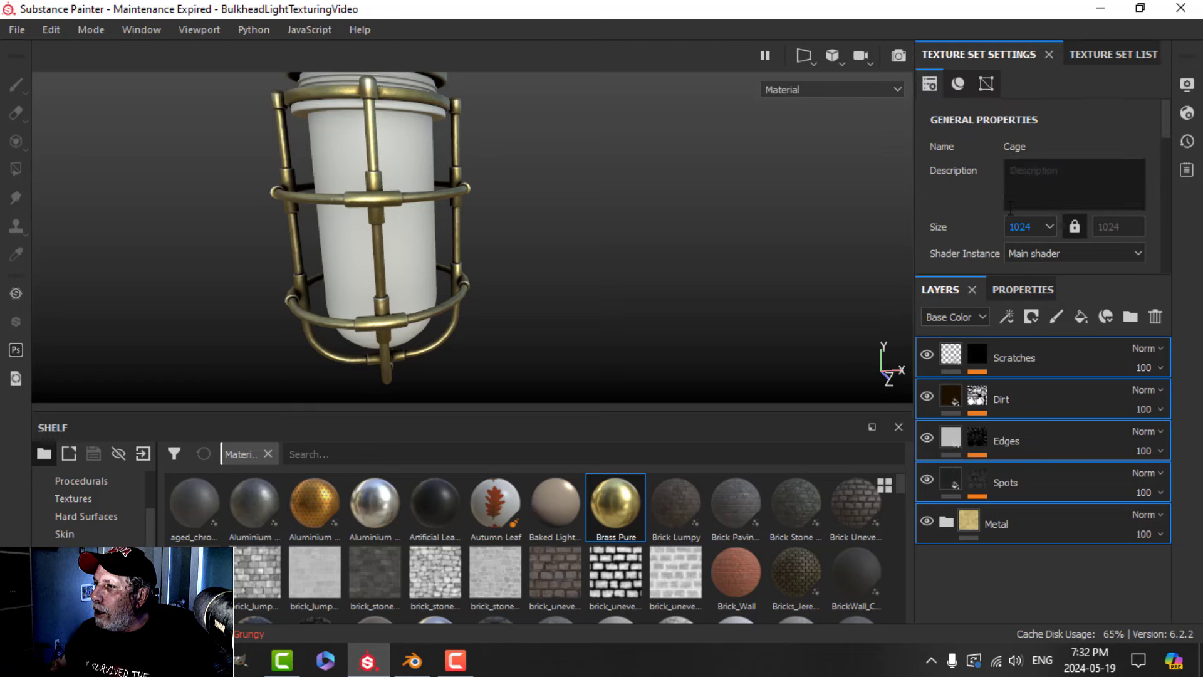
pyautogui.click(1030, 227)
pyautogui.click(1022, 291)
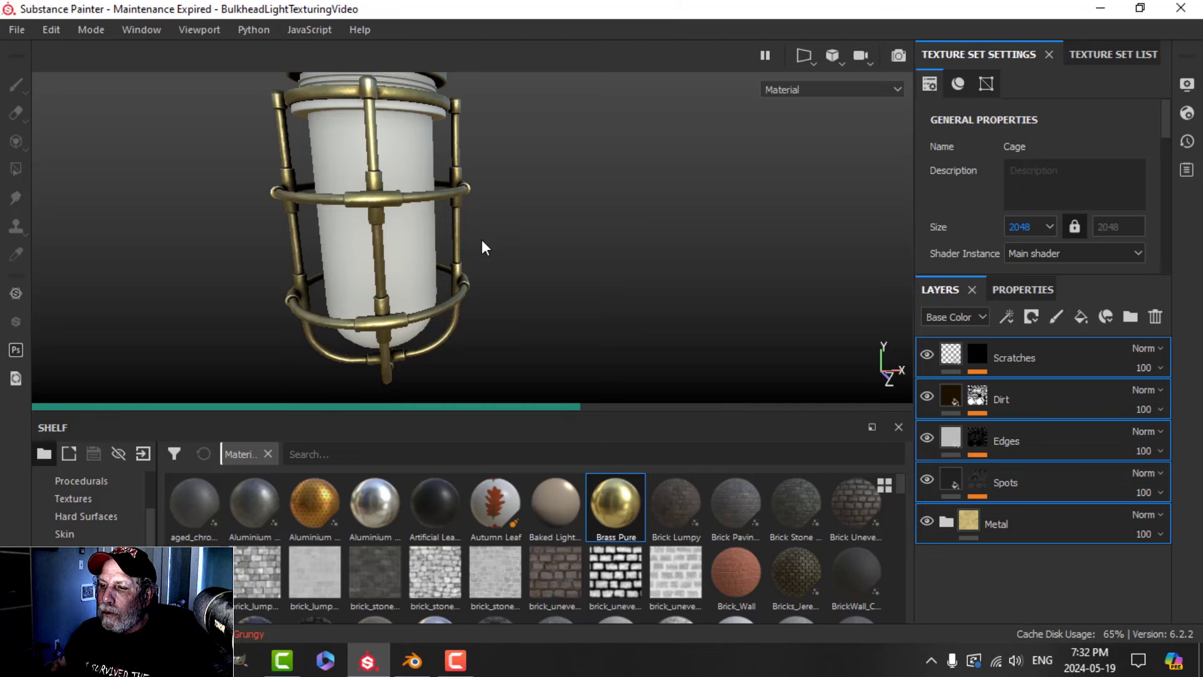
# Check the camera display settings and examine the brass finish around the lower cage.
pyautogui.scroll(5, 483, 244)
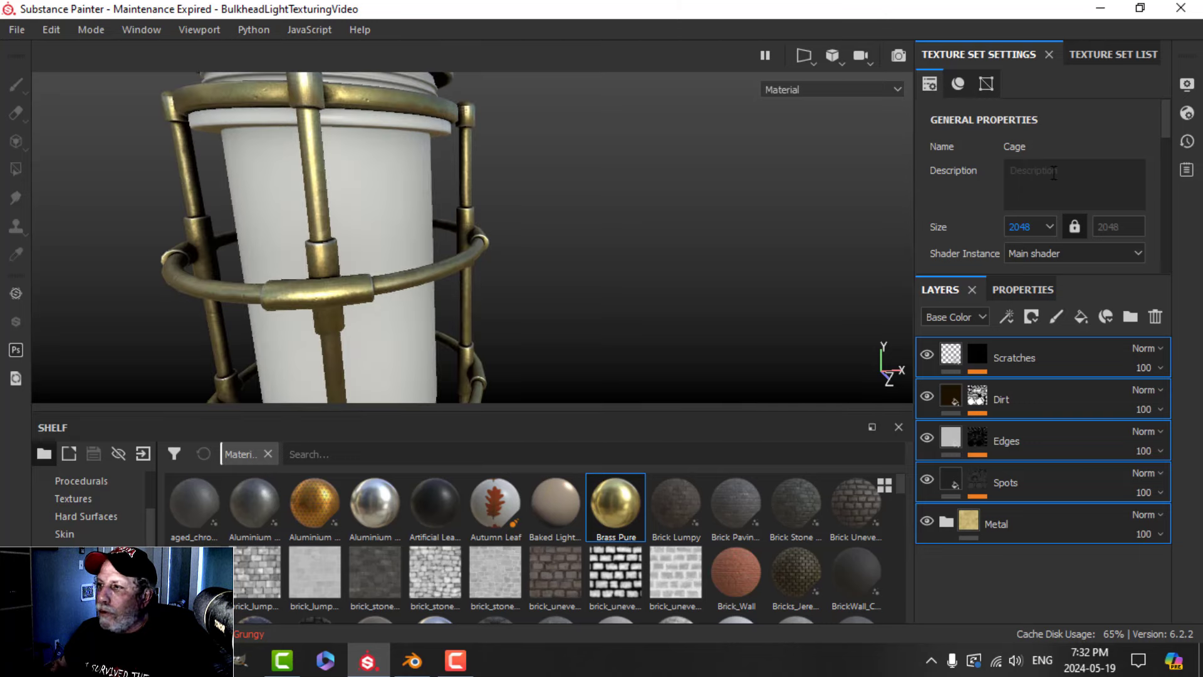
pyautogui.click(1187, 86)
pyautogui.scroll(-10, 954, 430)
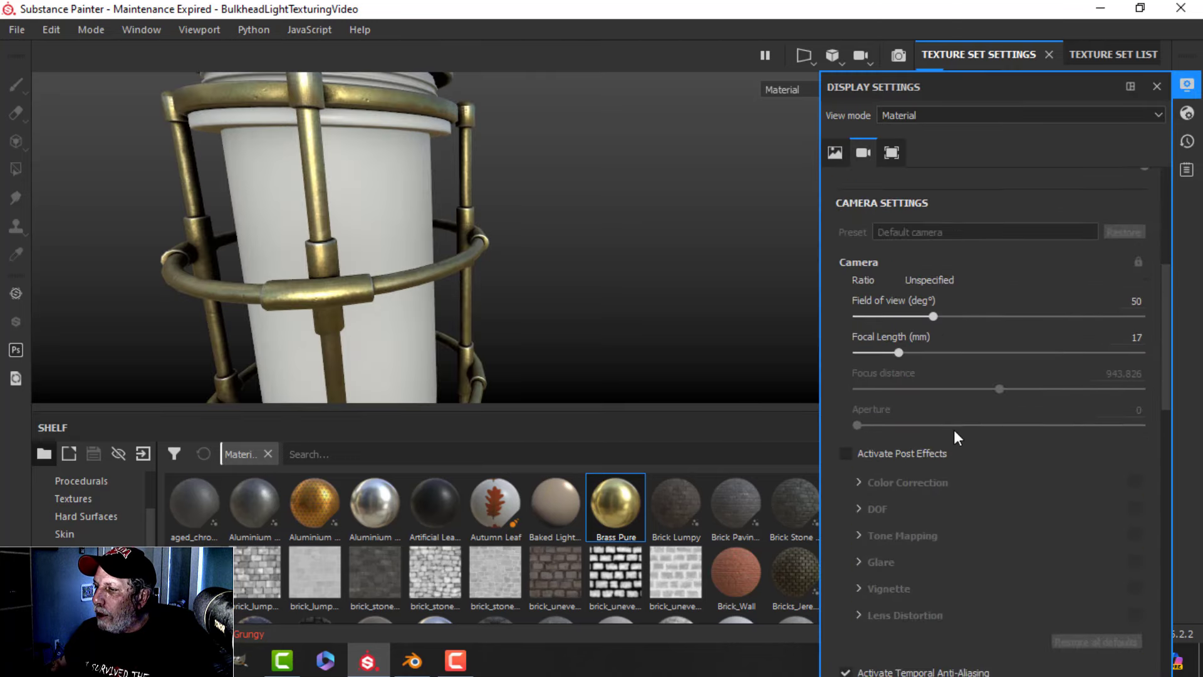
pyautogui.click(1190, 89)
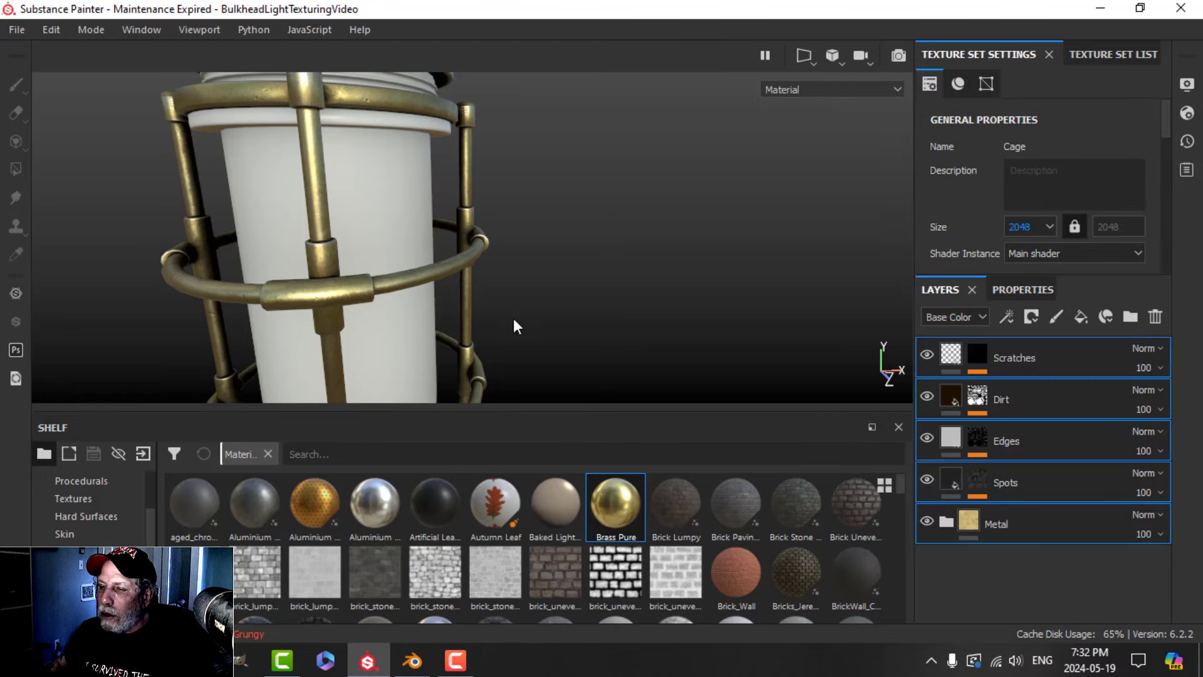
pyautogui.keyDown('alt'); pyautogui.moveTo(582, 283); pyautogui.dragTo(428, 307); pyautogui.keyUp('alt')
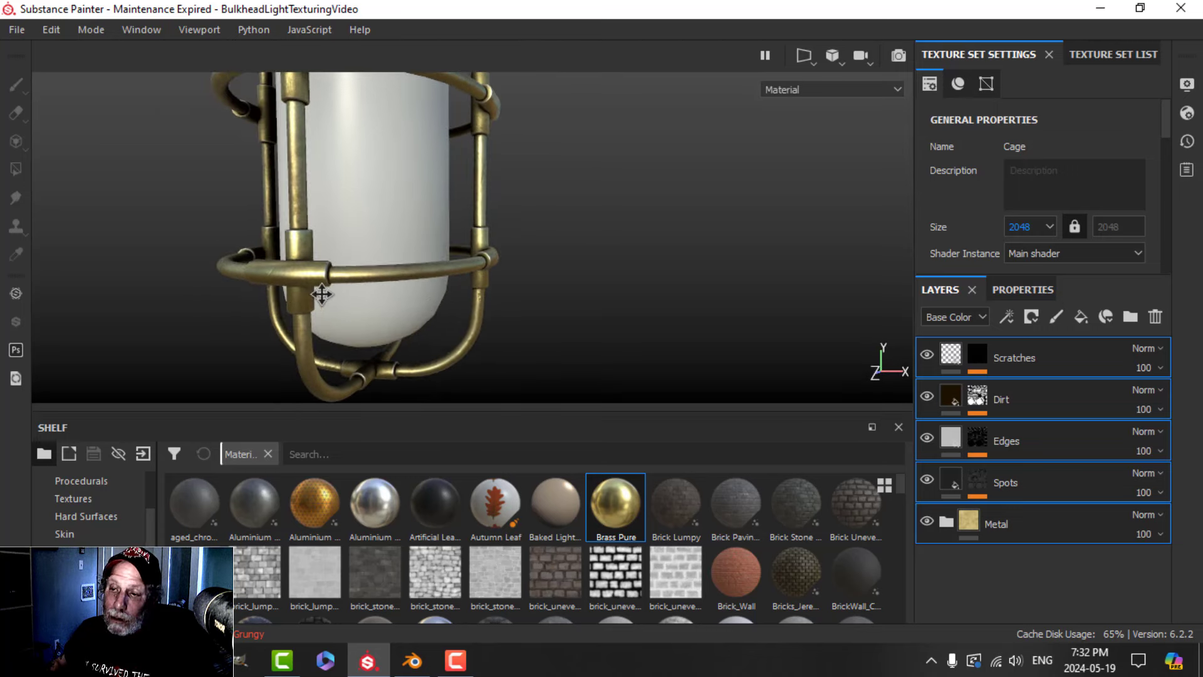
pyautogui.keyDown('alt'); pyautogui.moveTo(321, 294); pyautogui.dragTo(408, 299, button='middle'); pyautogui.keyUp('alt')
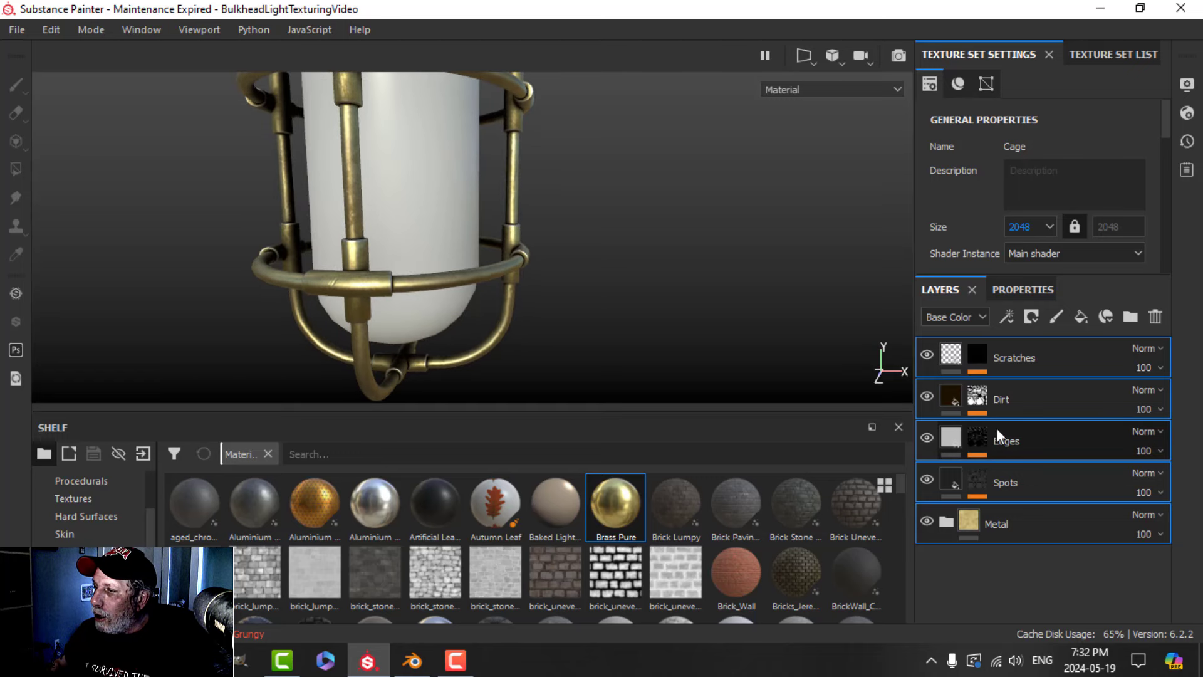
# In the Edges layer's Metal Edge Wear generator on the cage, set Wear Level to 0.52 and Wear Contrast to 0.57.
pyautogui.click(971, 446)
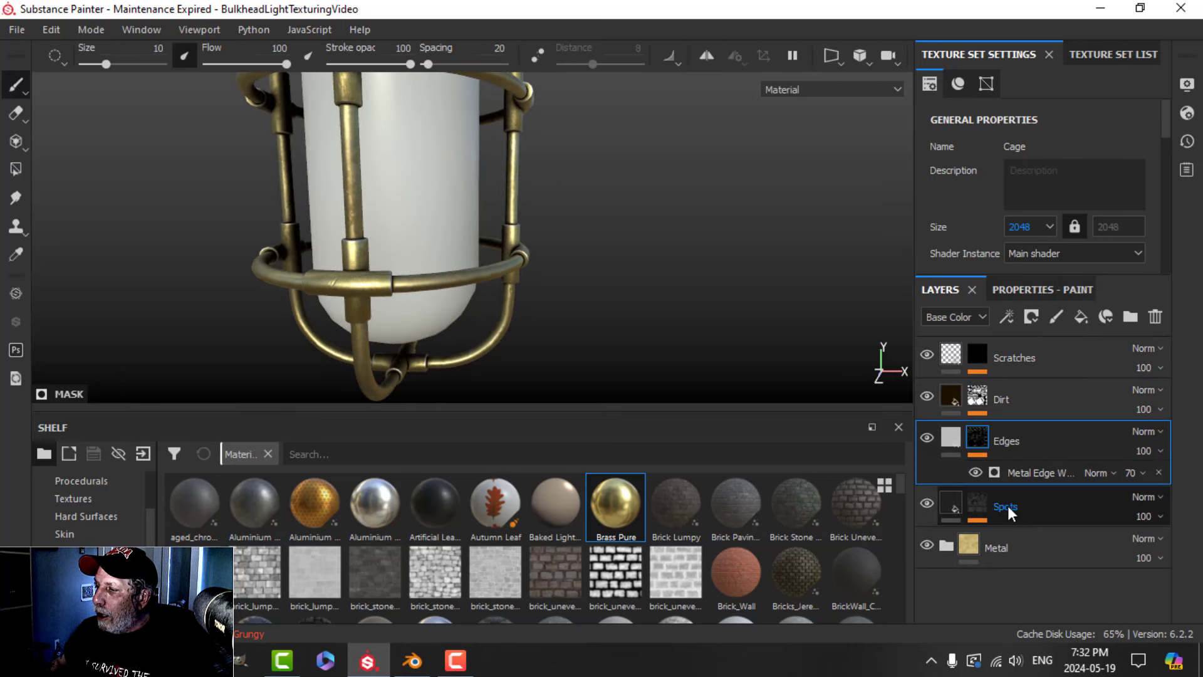
pyautogui.click(1020, 474)
pyautogui.click(1027, 287)
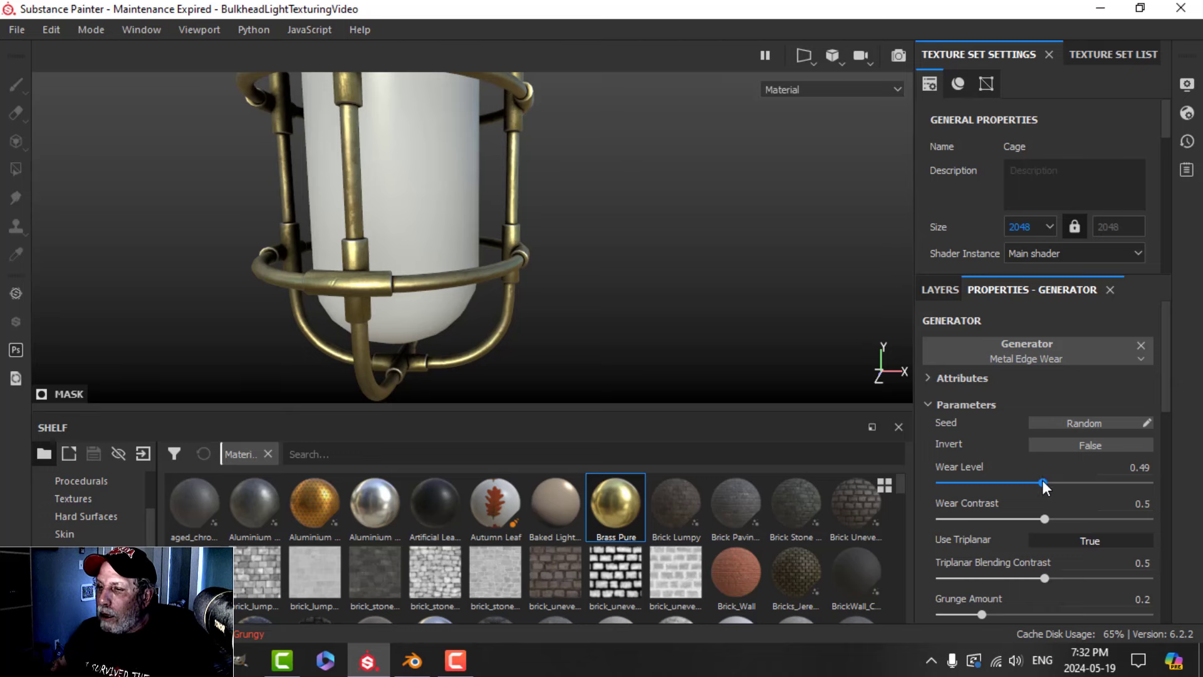
pyautogui.moveTo(1043, 481); pyautogui.dragTo(1057, 517)
pyautogui.click(1043, 519)
pyautogui.scroll(2, 330, 261)
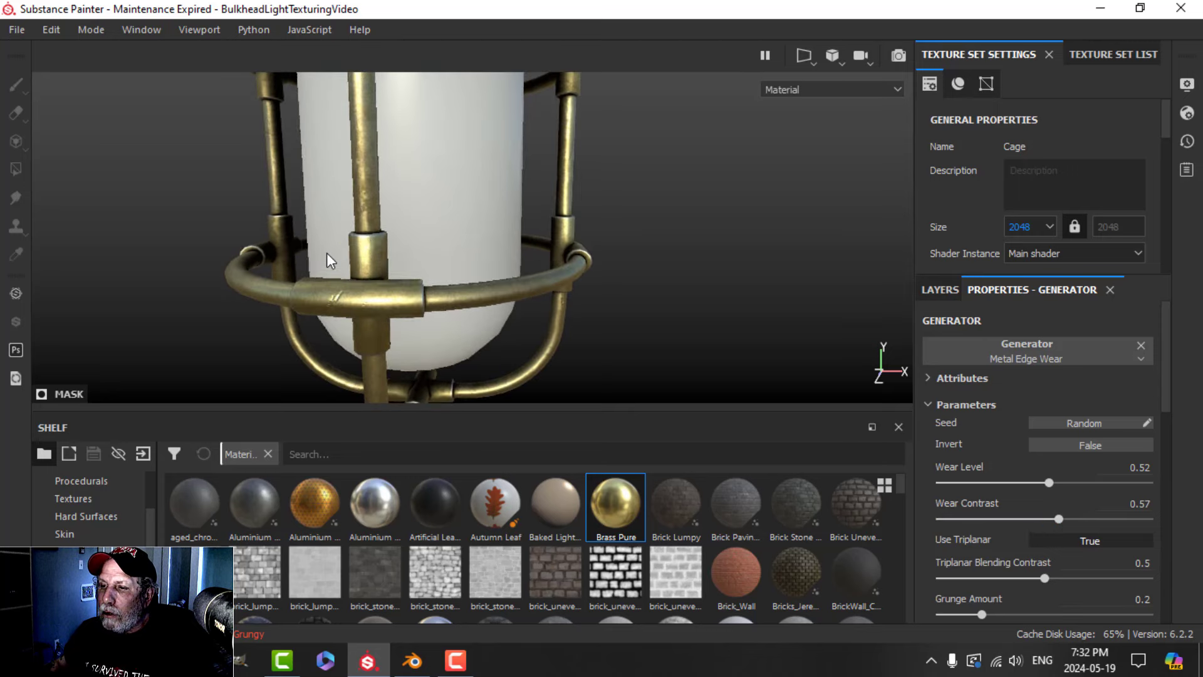
pyautogui.scroll(-5, 540, 281)
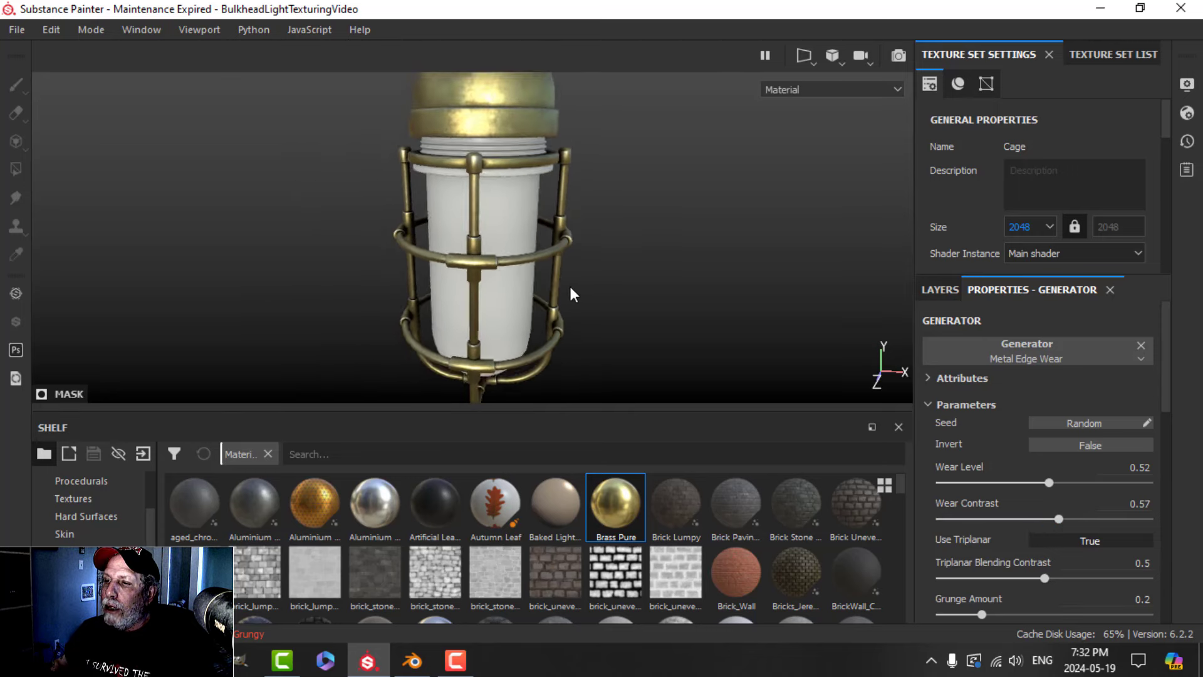
pyautogui.keyDown('alt'); pyautogui.moveTo(572, 295); pyautogui.dragTo(533, 281); pyautogui.keyUp('alt')
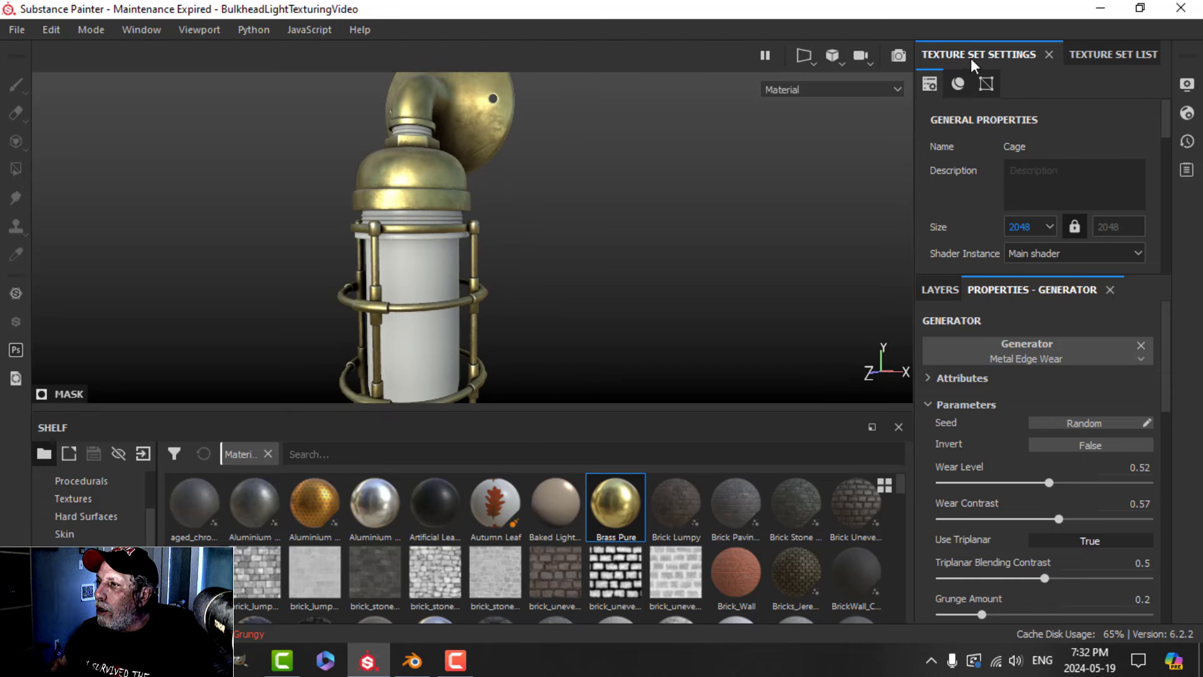
# Switch to the Bulb texture set and delete its default Layer 1.
pyautogui.click(1094, 55)
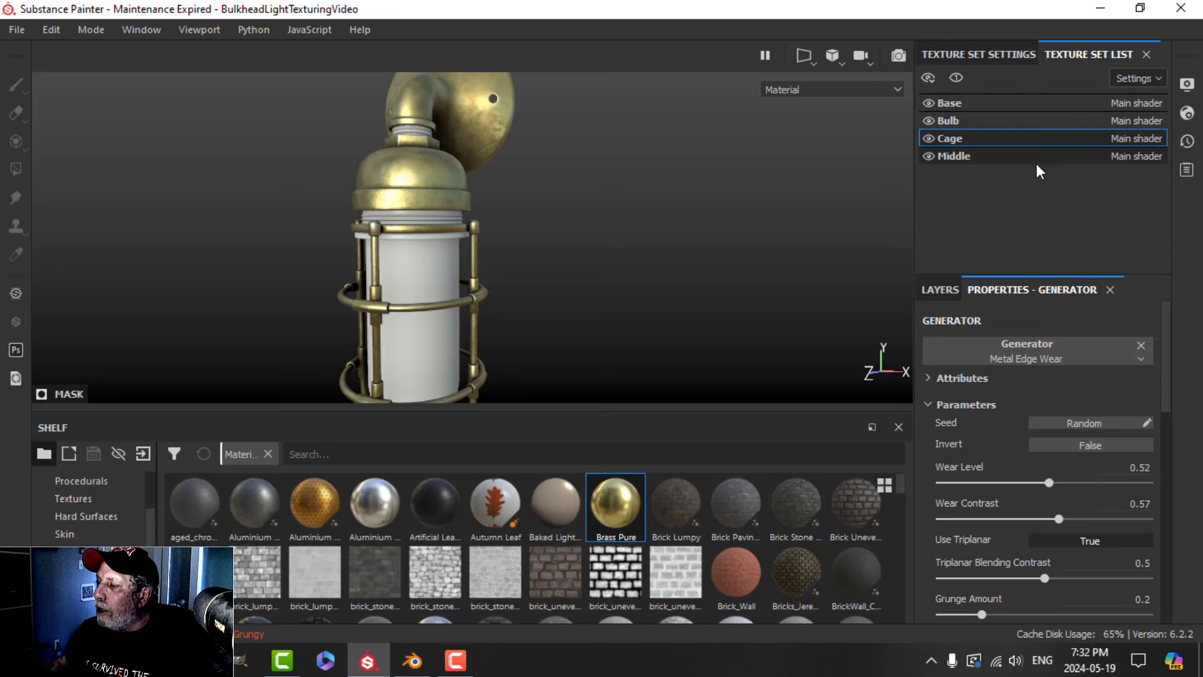
pyautogui.click(972, 124)
pyautogui.click(944, 291)
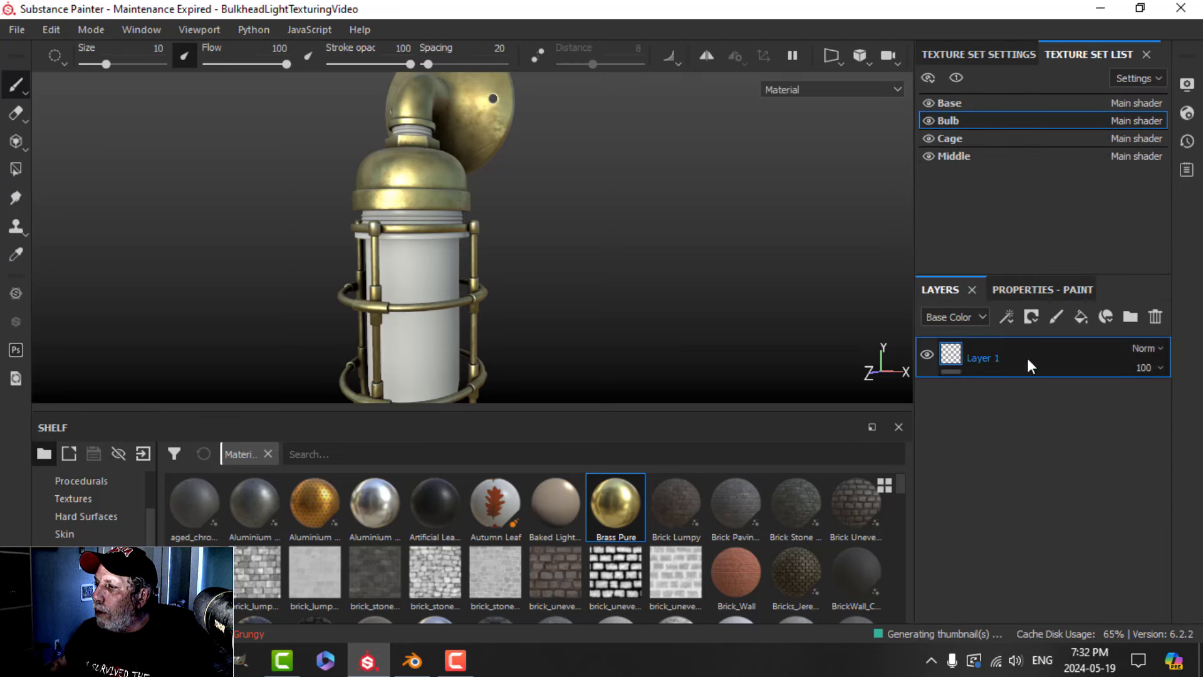
pyautogui.click(1155, 316)
# Search the smart materials for "glass" and add GLASS Courtyard to the Bulb's layer stack.
pyautogui.scroll(-1, 141, 542)
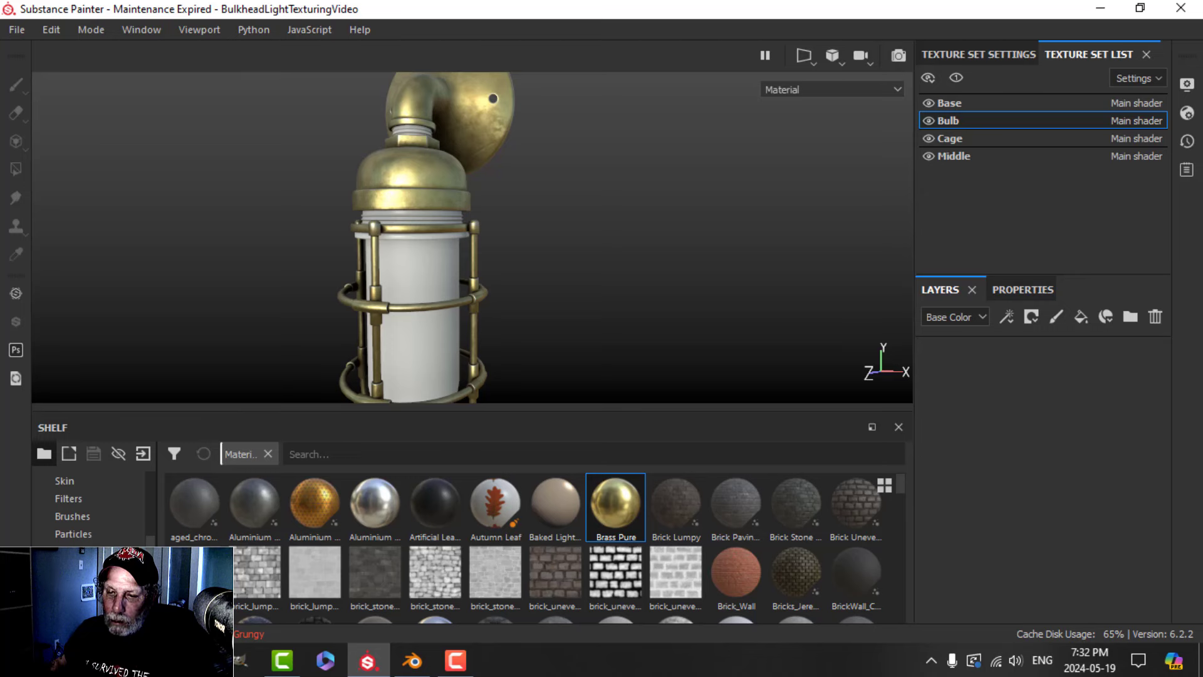
pyautogui.click(362, 455)
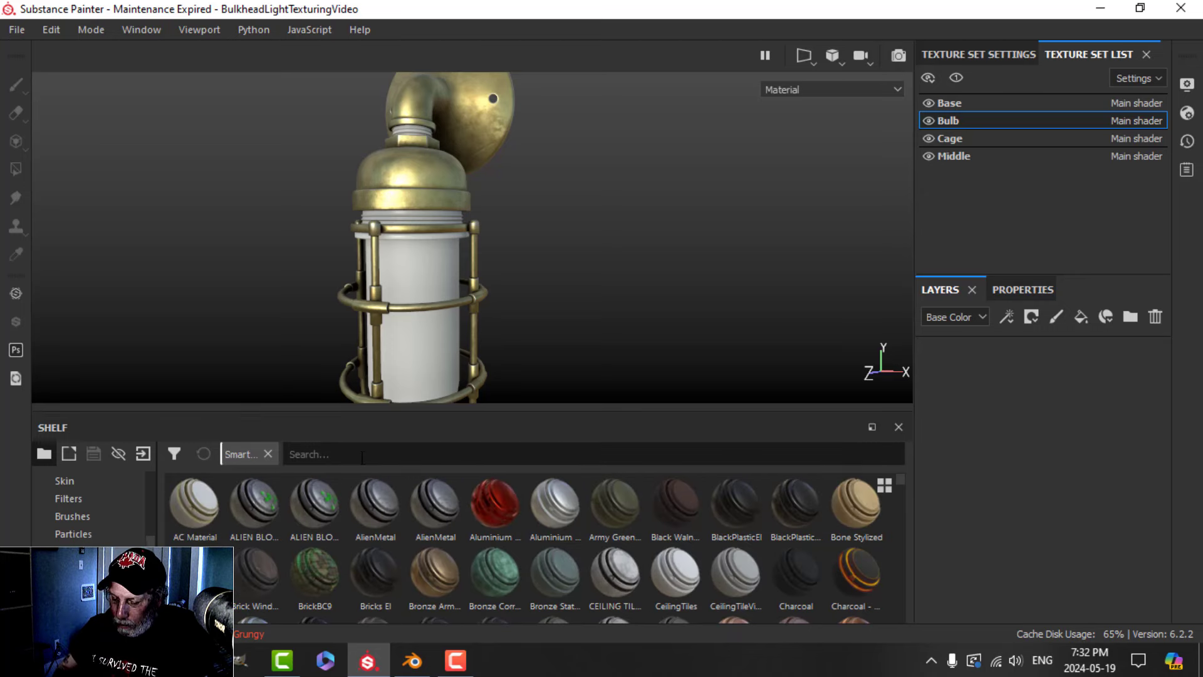
pyautogui.write('glass')
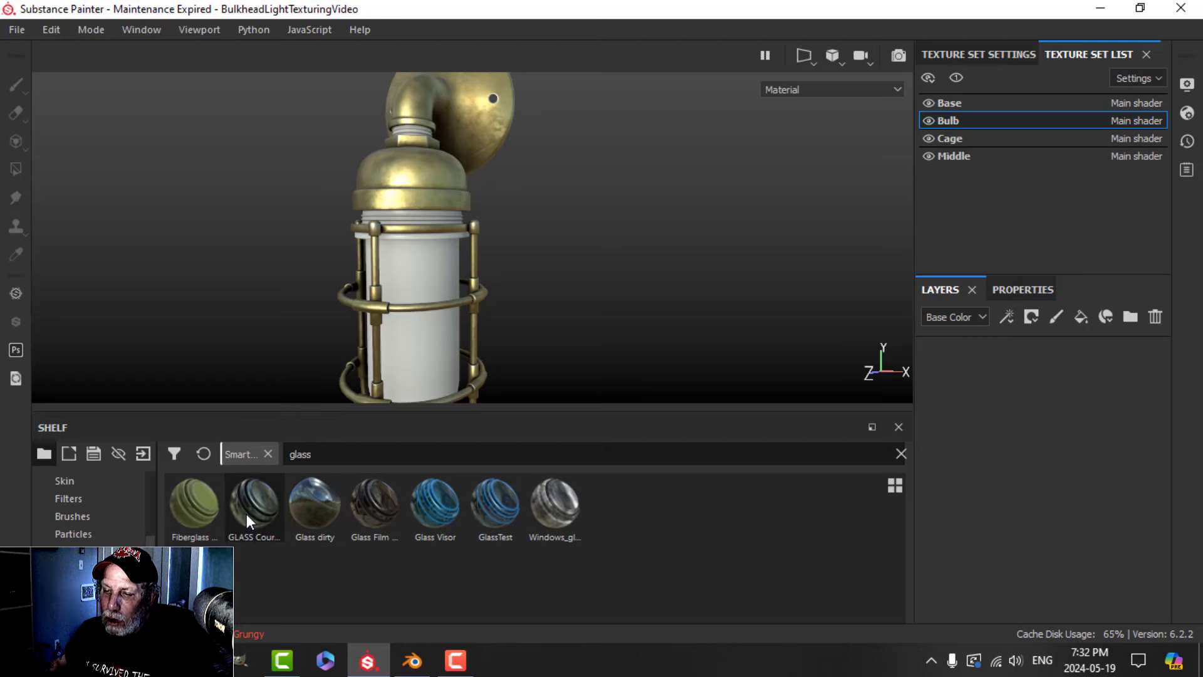
pyautogui.moveTo(246, 514)
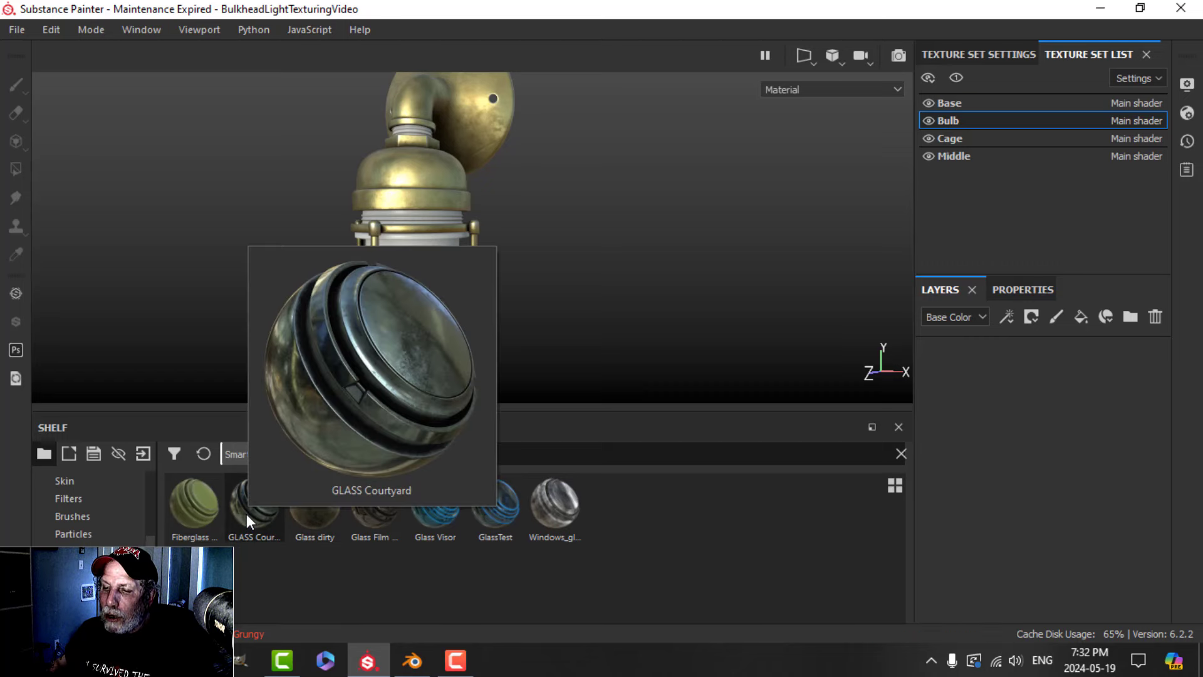
pyautogui.moveTo(247, 514); pyautogui.dragTo(1015, 383)
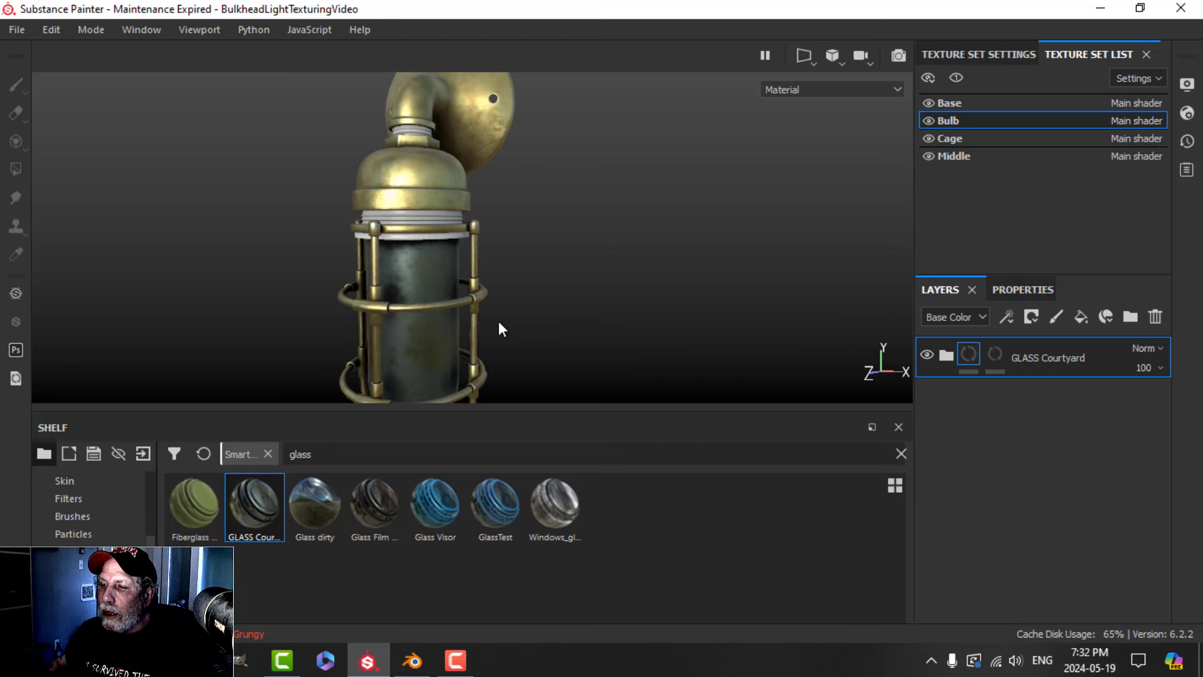
# Examine the glass on the bulb from several angles and look through the layers inside the GLASS Courtyard folder.
pyautogui.keyDown('alt'); pyautogui.moveTo(499, 332); pyautogui.dragTo(494, 280, button='middle'); pyautogui.keyUp('alt')
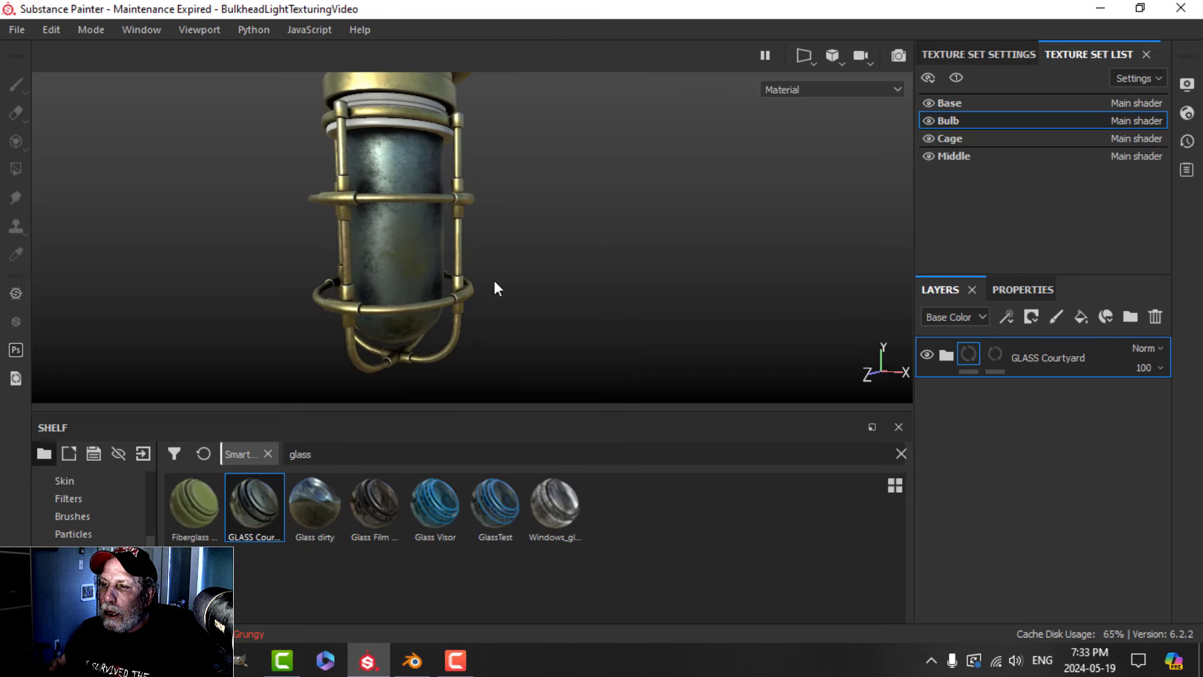
pyautogui.scroll(3, 401, 226)
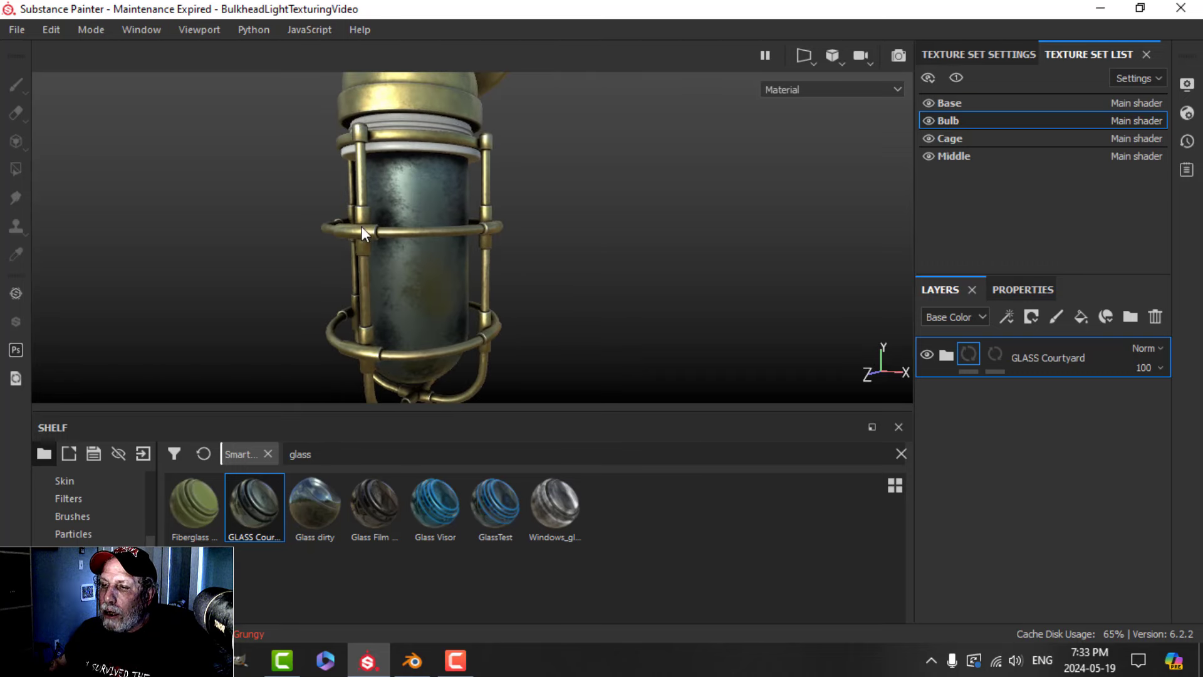
pyautogui.keyDown('alt'); pyautogui.moveTo(398, 227); pyautogui.dragTo(501, 275); pyautogui.keyUp('alt')
pyautogui.click(946, 355)
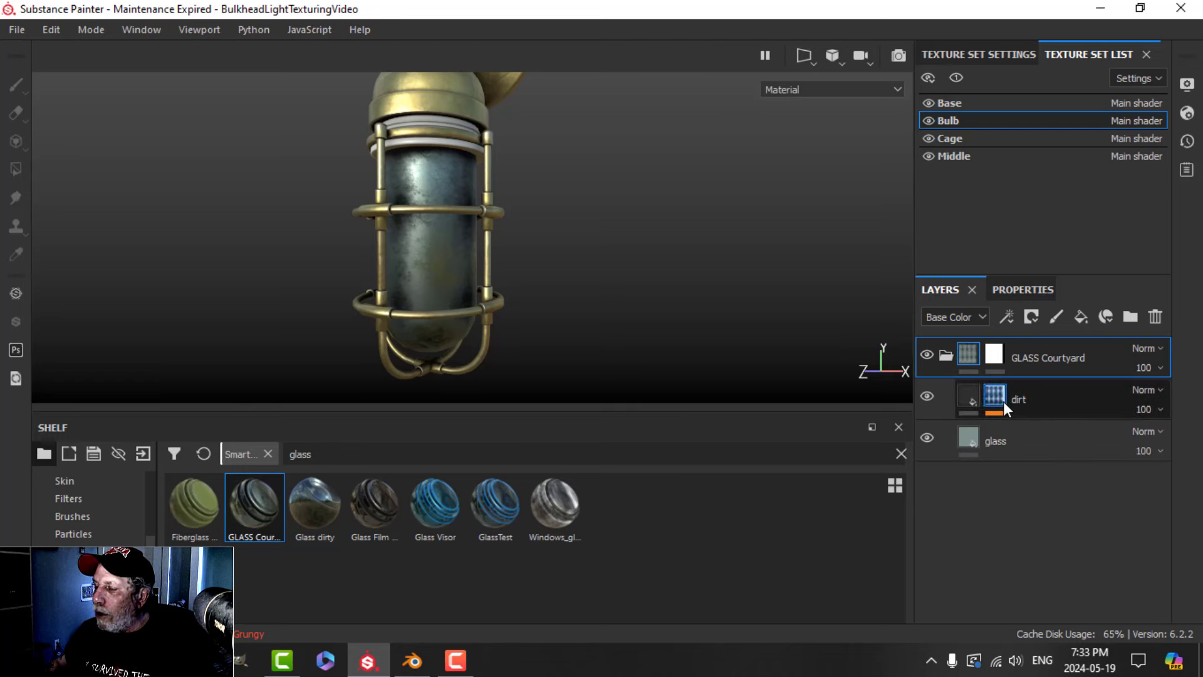
pyautogui.click(945, 355)
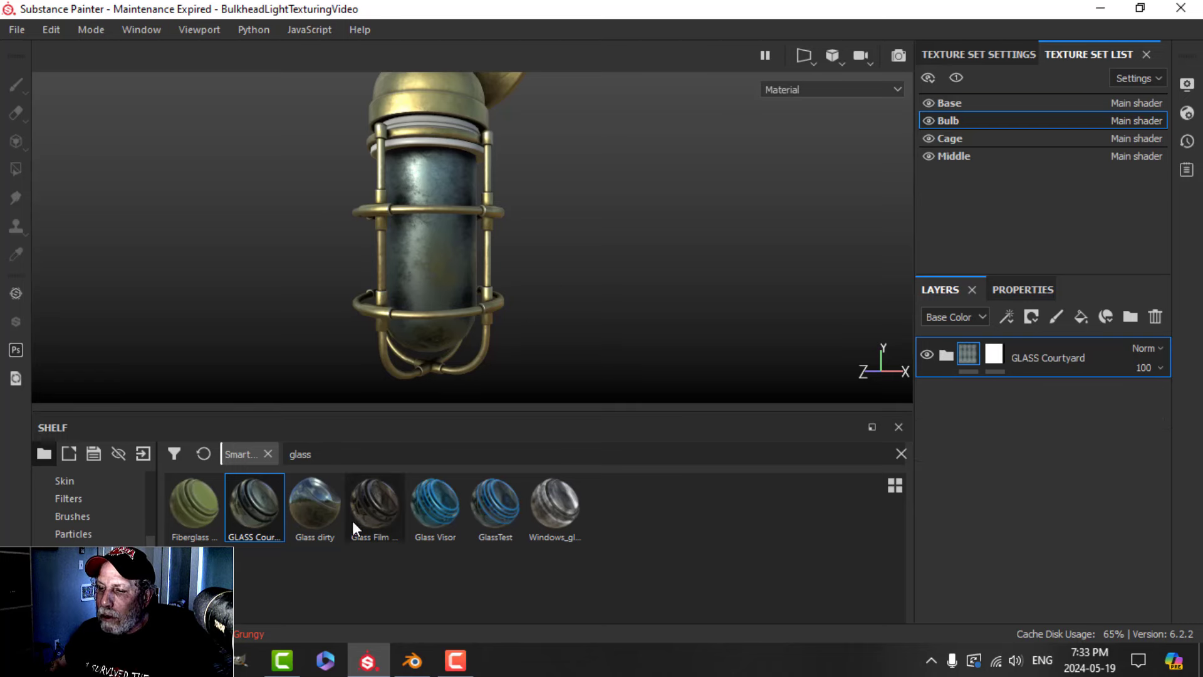
pyautogui.scroll(-3, 460, 303)
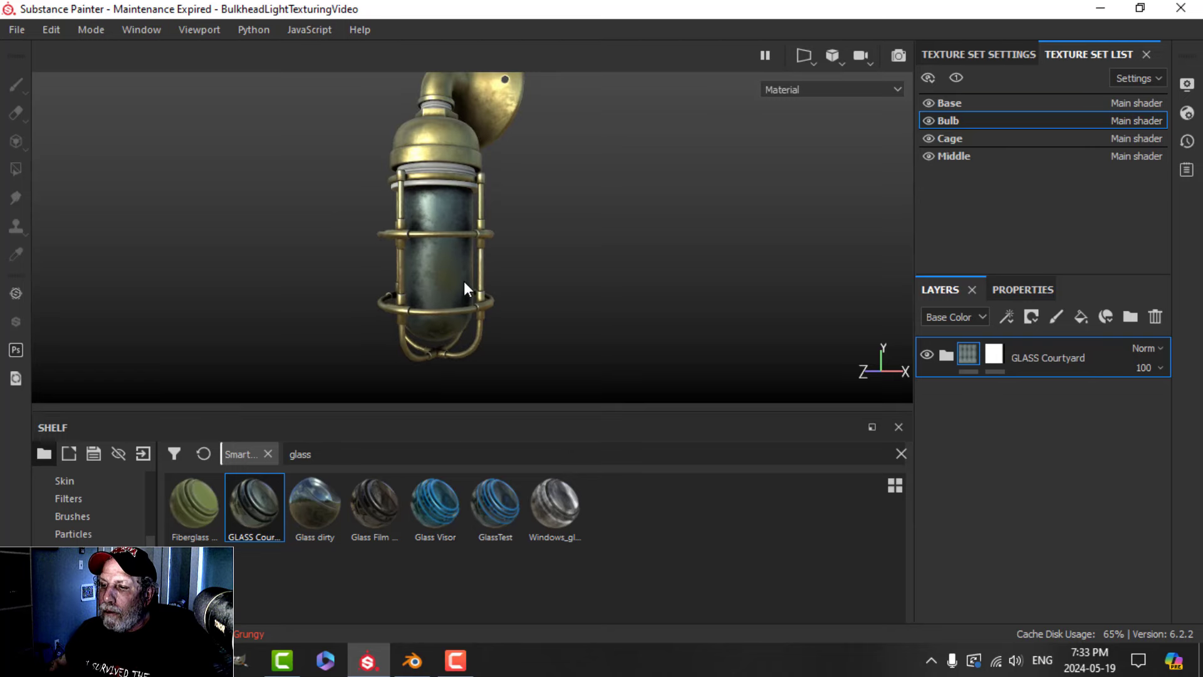
pyautogui.scroll(3, 463, 281)
pyautogui.moveTo(408, 217)
pyautogui.keyDown('alt'); pyautogui.mouseDown()
pyautogui.moveTo(415, 249)
pyautogui.moveTo(548, 260)
pyautogui.moveTo(491, 309)
pyautogui.moveTo(426, 318)
pyautogui.mouseUp(); pyautogui.keyUp('alt')
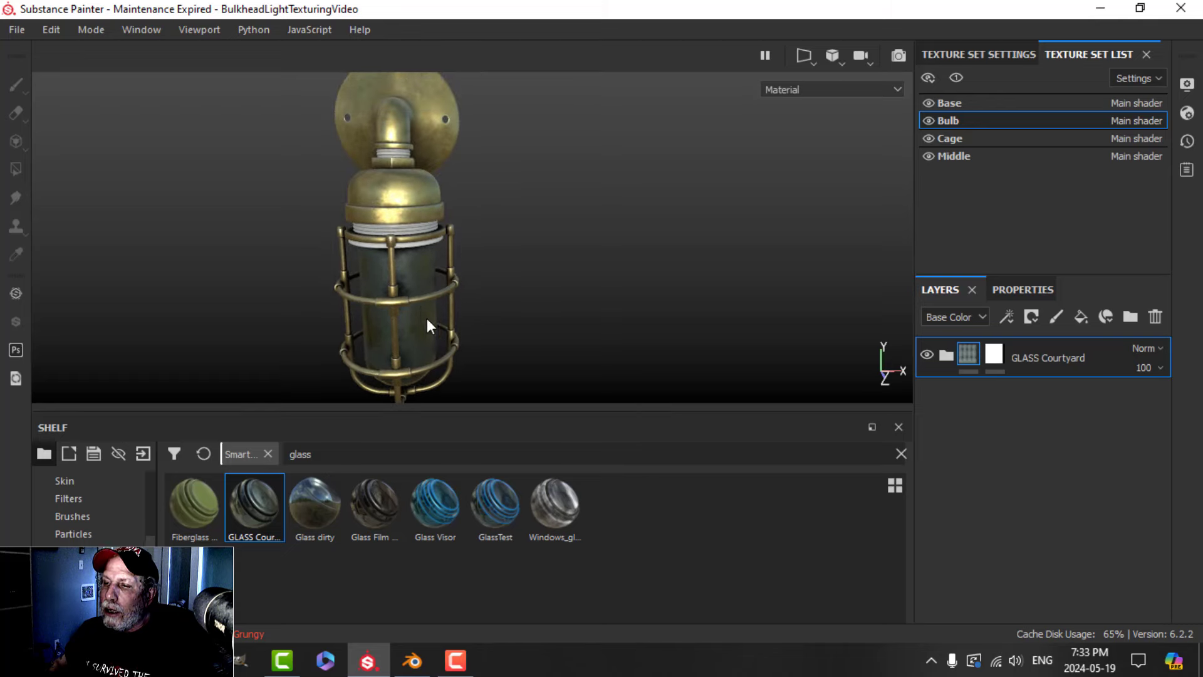
# Switch to the Middle texture set, clear its default layer and add the Aluminium Pure material.
pyautogui.click(420, 305)
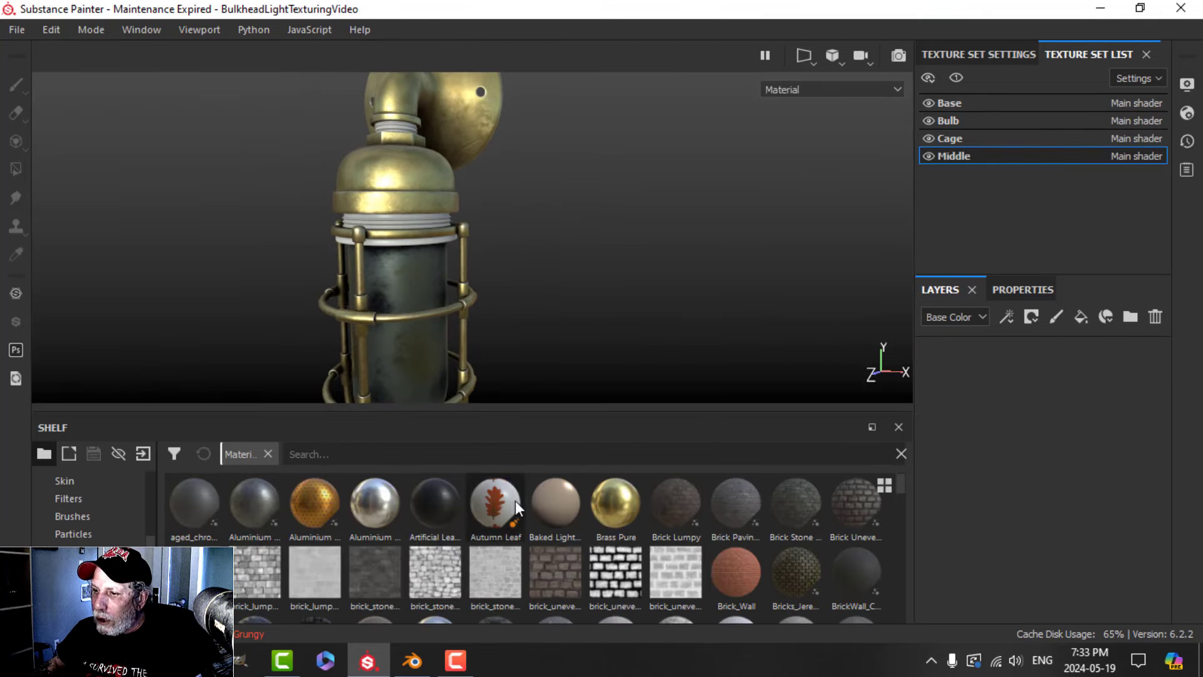
pyautogui.moveTo(370, 510); pyautogui.dragTo(966, 399)
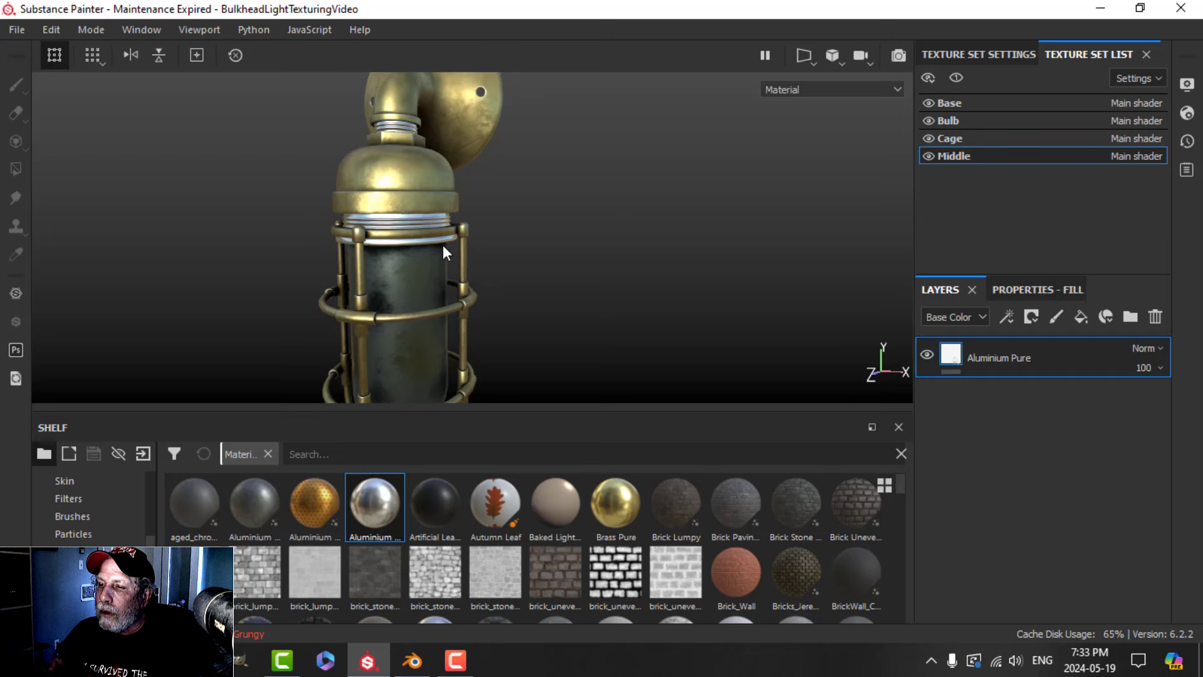
pyautogui.scroll(3, 443, 244)
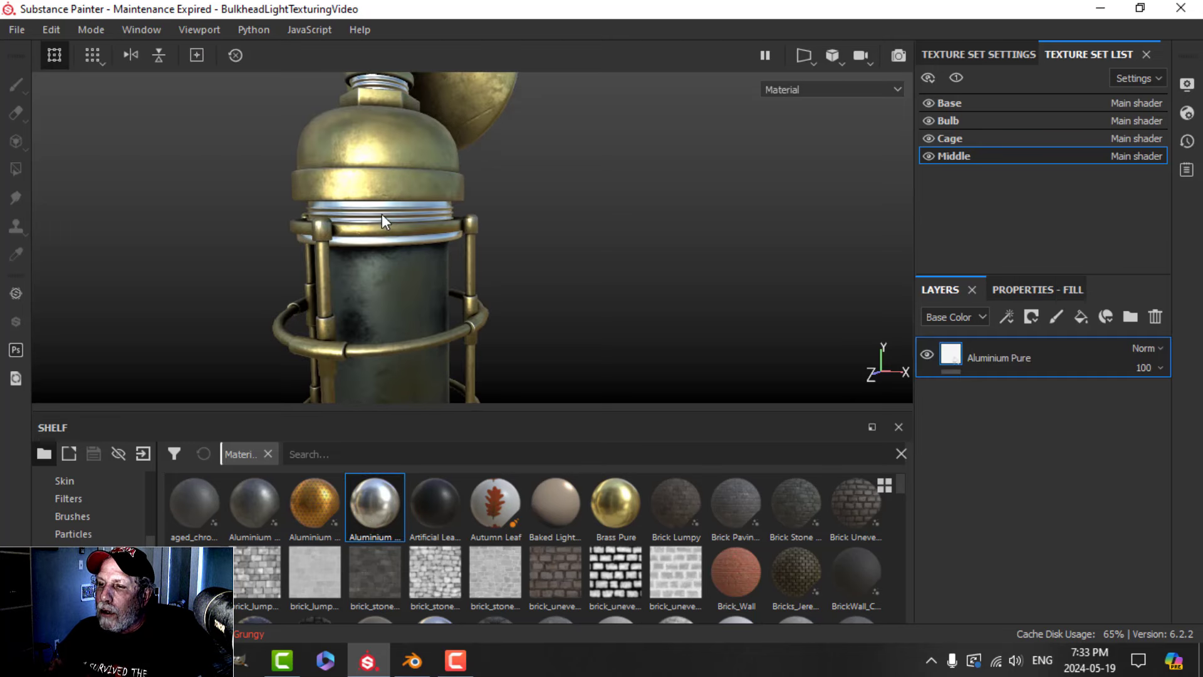
# Change the Aluminium Pure fill's base color to a dark grey with RGB values of 0.070.
pyautogui.click(1037, 291)
pyautogui.click(1006, 521)
pyautogui.click(961, 438)
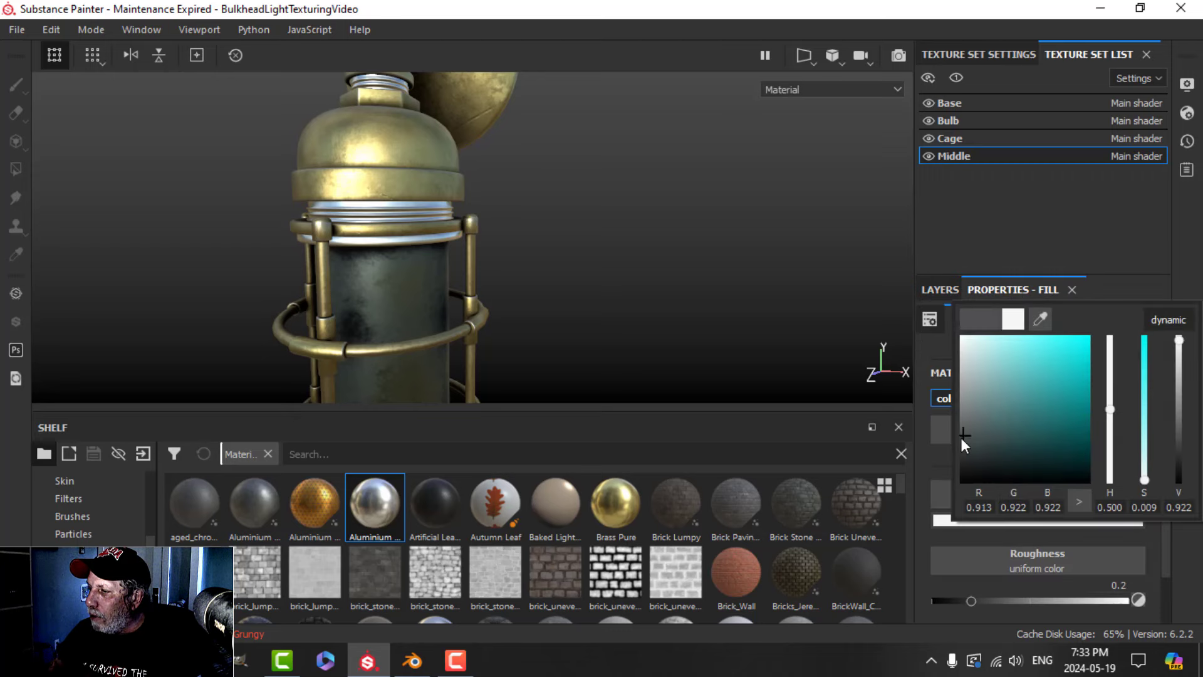
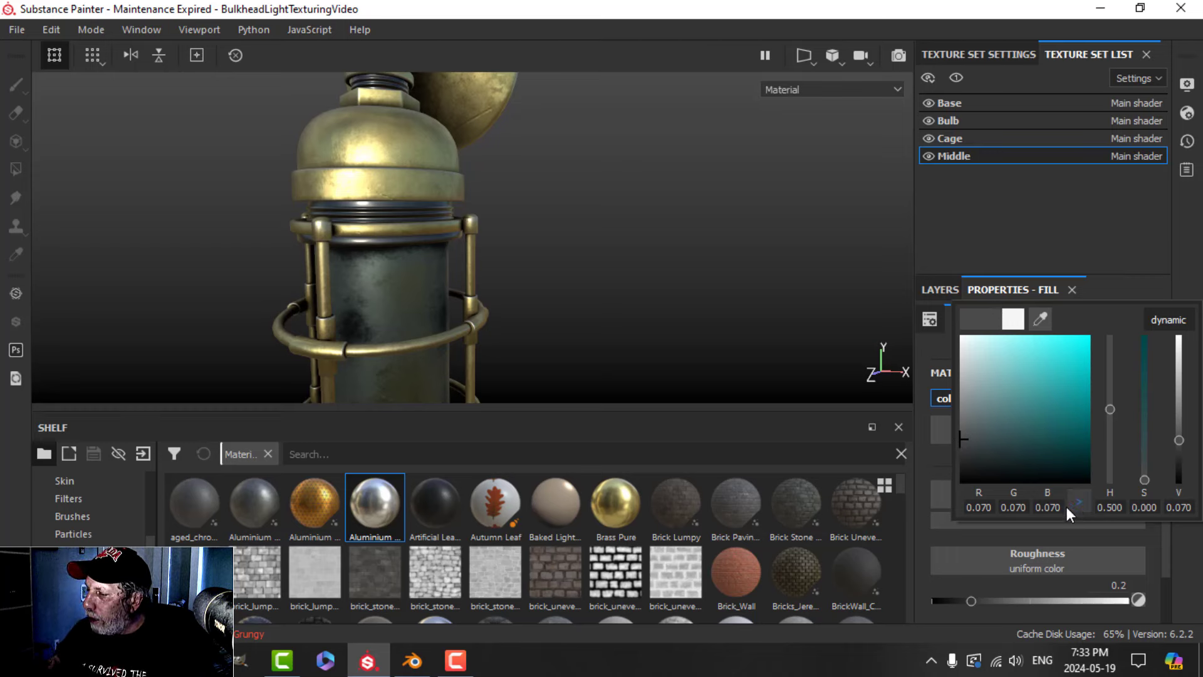
# Set the Aluminium Pure fill's roughness to 0.35.
pyautogui.moveTo(979, 602); pyautogui.dragTo(1000, 604)
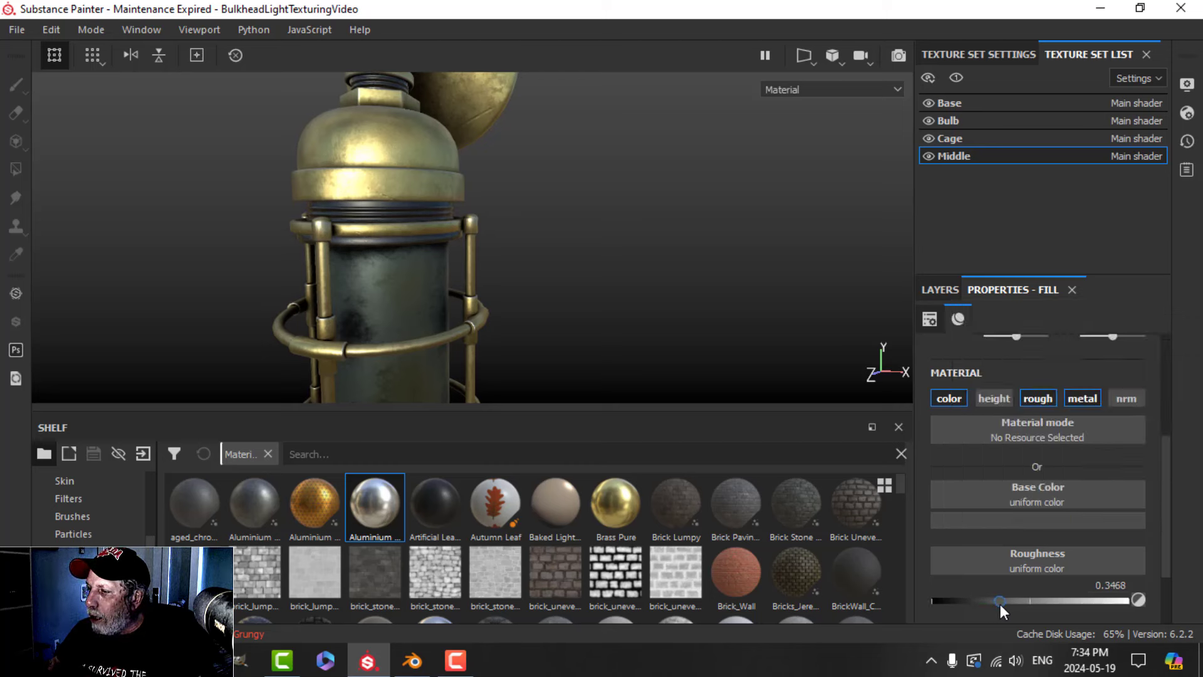
pyautogui.click(1110, 584)
pyautogui.write('1')
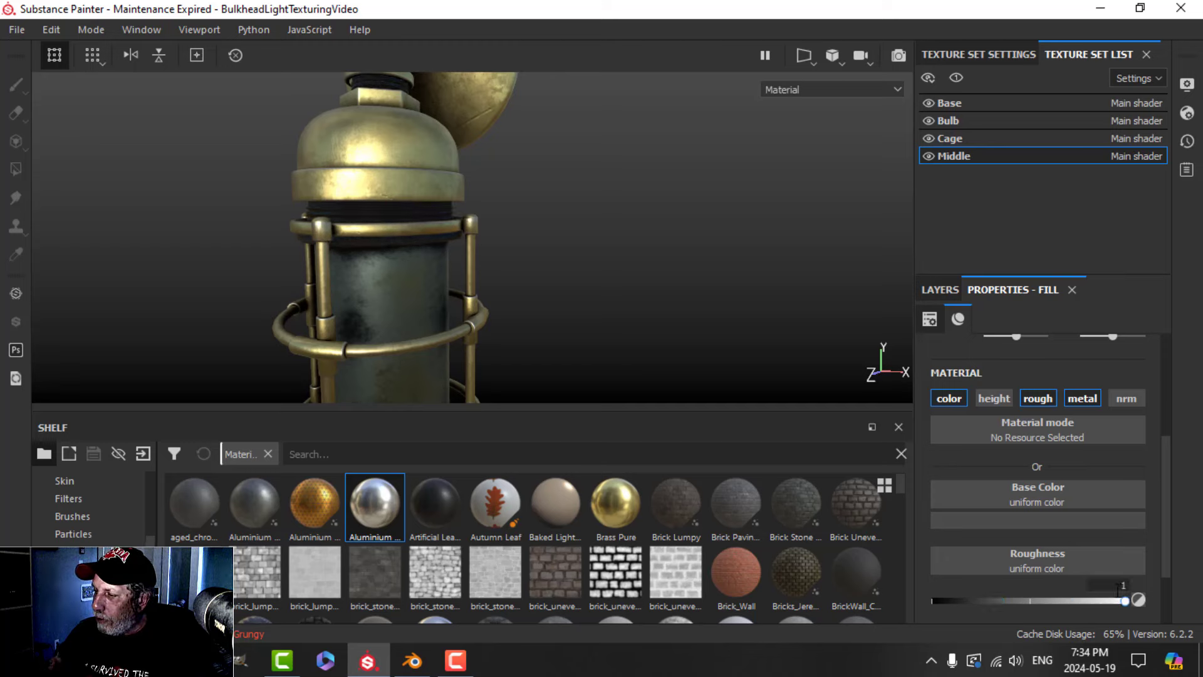
pyautogui.press('BackSpace')
pyautogui.write('0.')
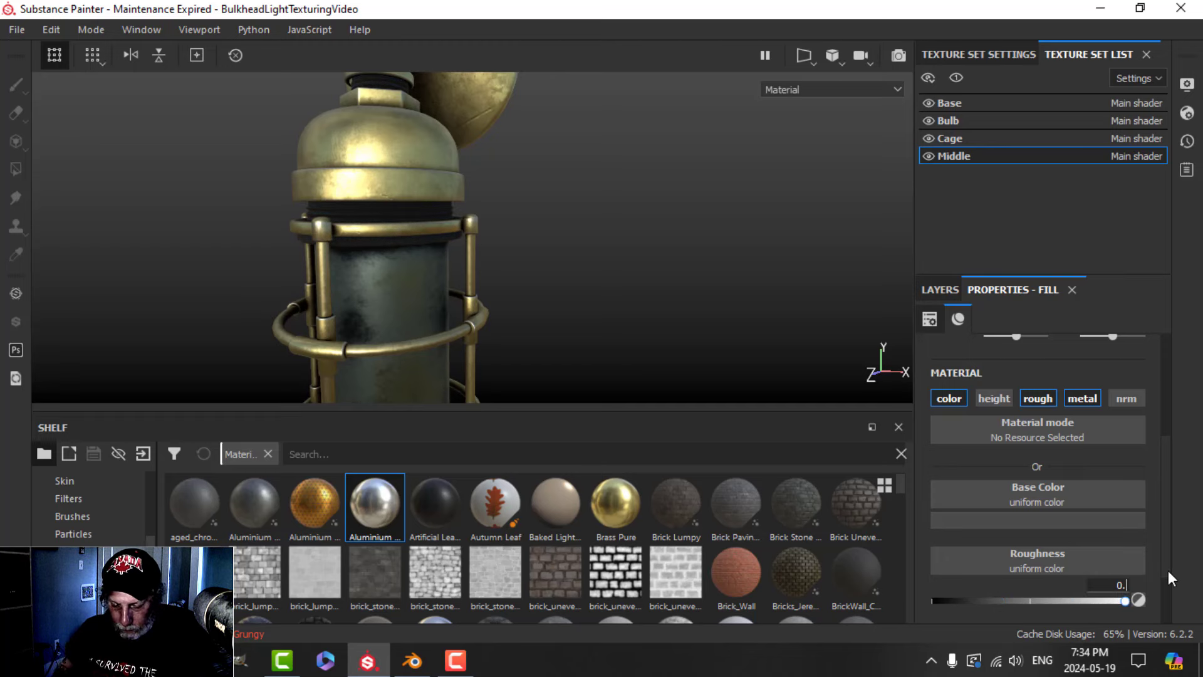
pyautogui.write('35')
pyautogui.press('Return')
pyautogui.scroll(-2, 505, 234)
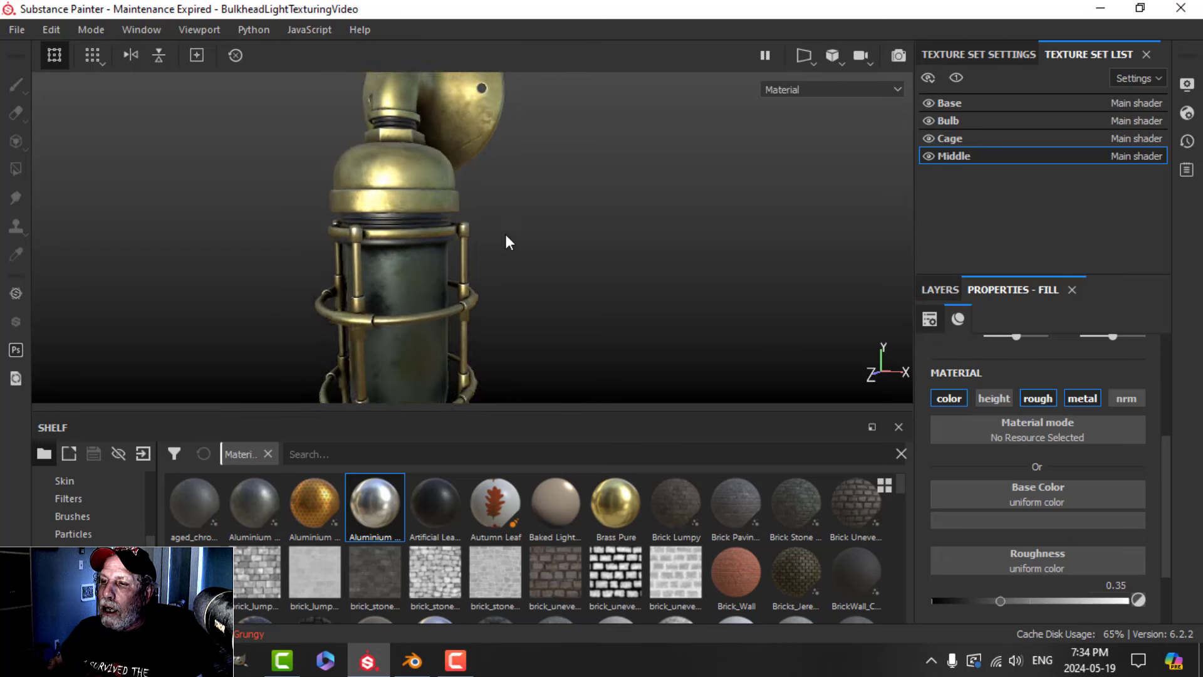
# Copy the Dirt and Edges layers from the Base texture set and paste them above Aluminium Pure in the Middle set.
pyautogui.scroll(5, 505, 234)
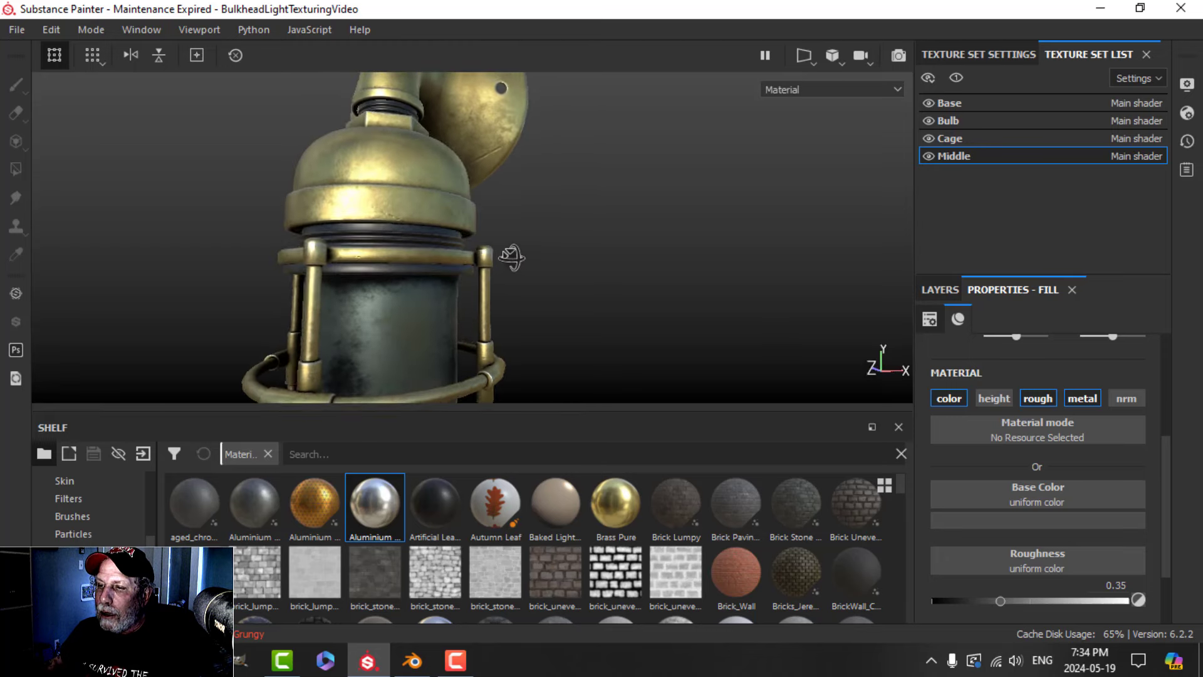
pyautogui.scroll(2, 511, 257)
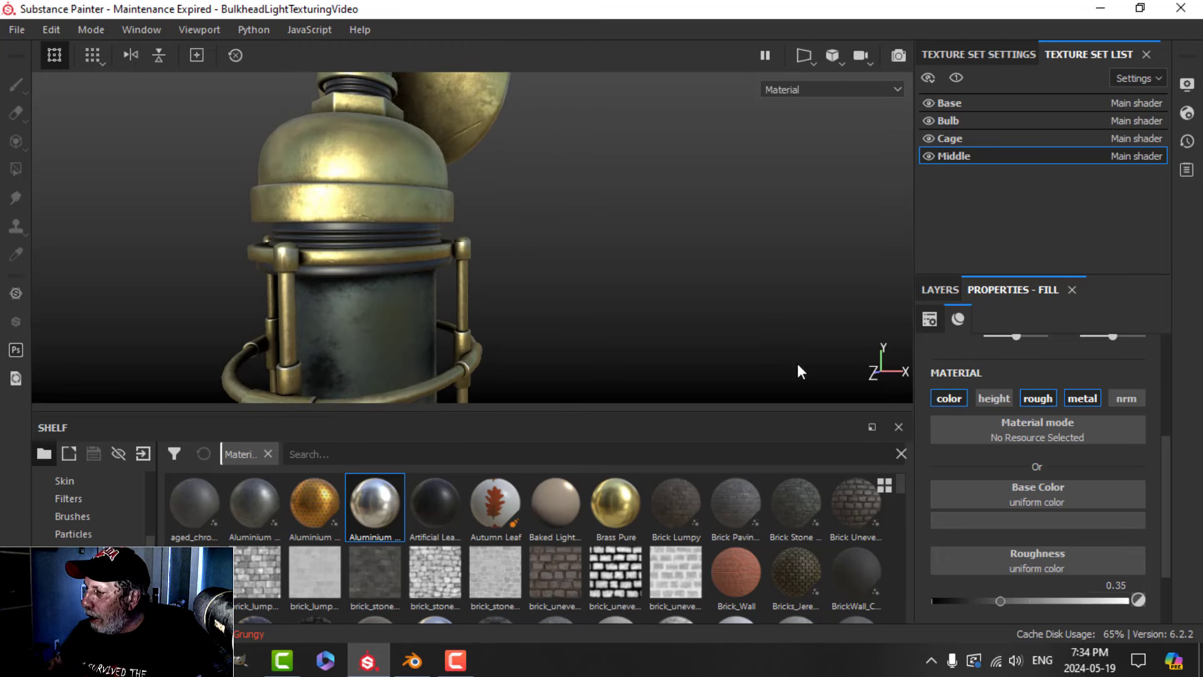
pyautogui.click(946, 288)
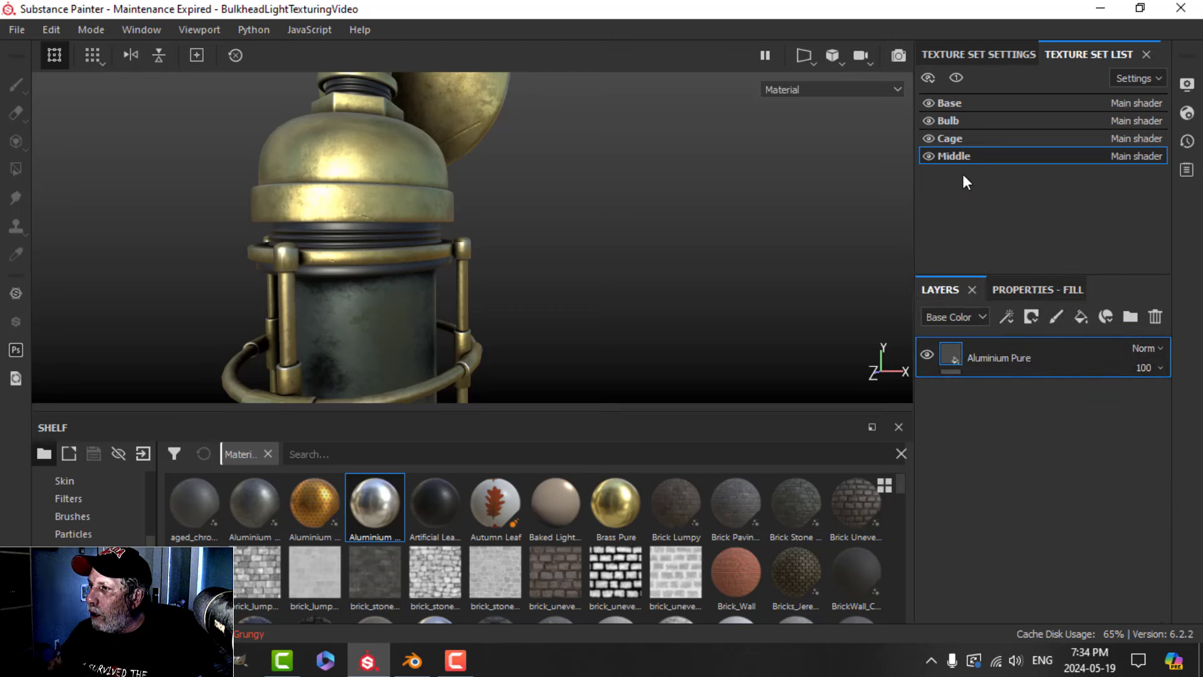
pyautogui.click(965, 105)
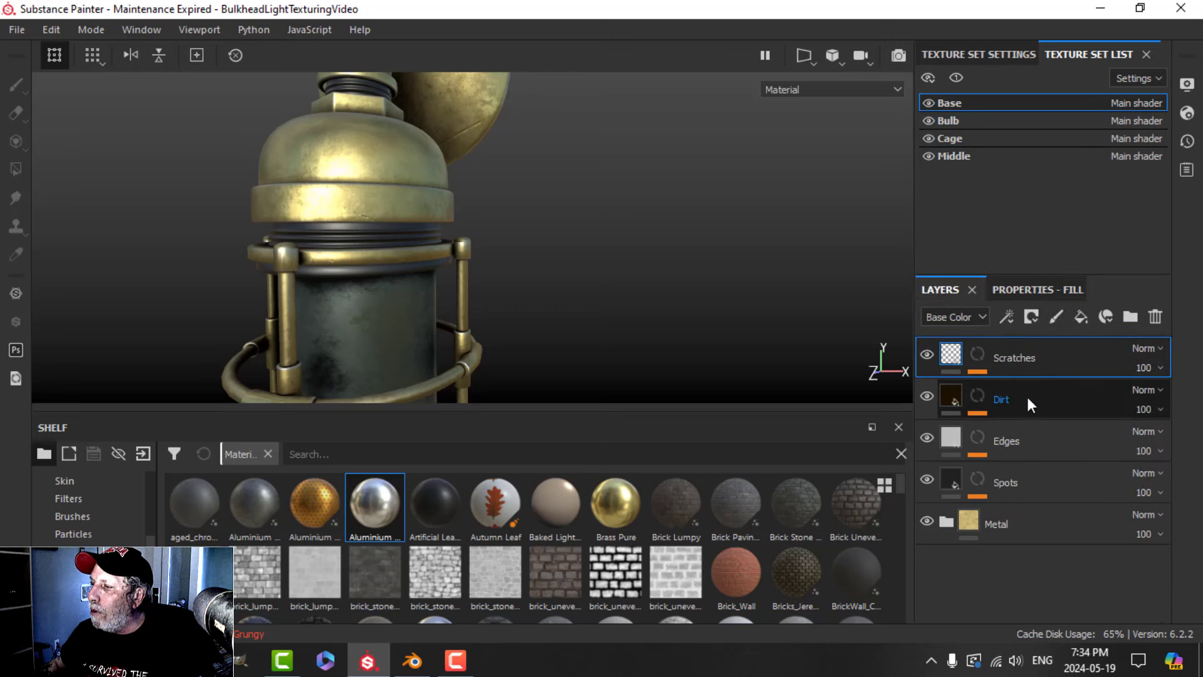
pyautogui.click(1003, 439)
pyautogui.keyDown('ctrl'); pyautogui.click(1018, 405); pyautogui.keyUp('ctrl')
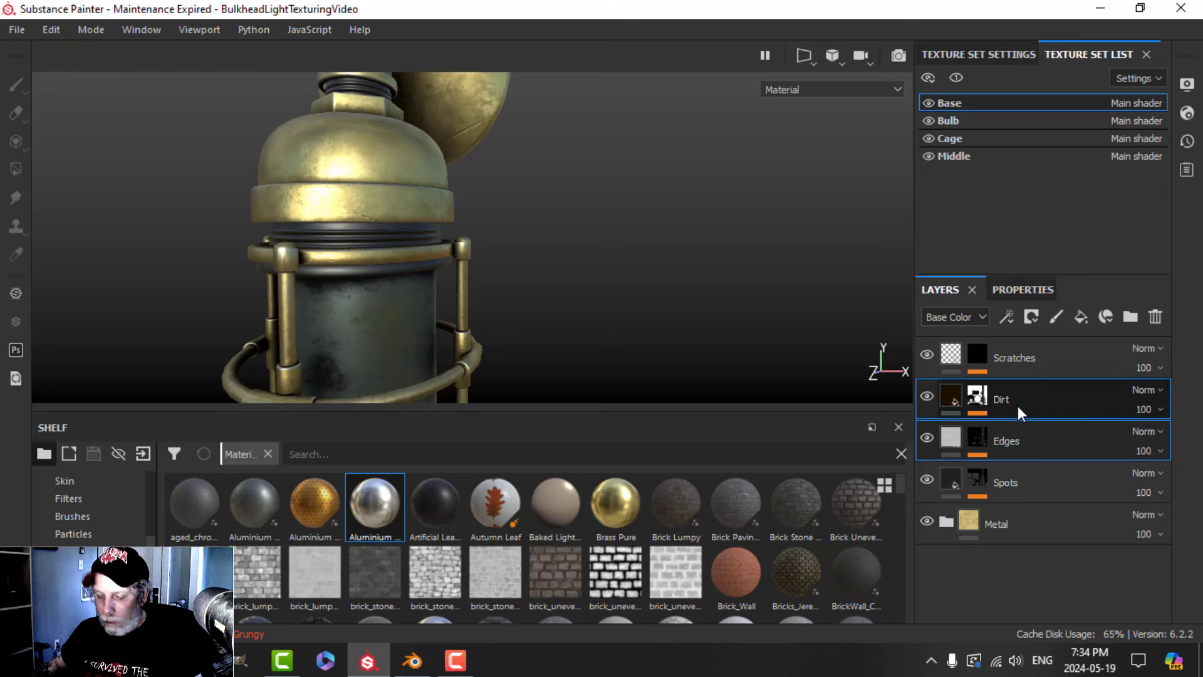
pyautogui.rightClick(1018, 405)
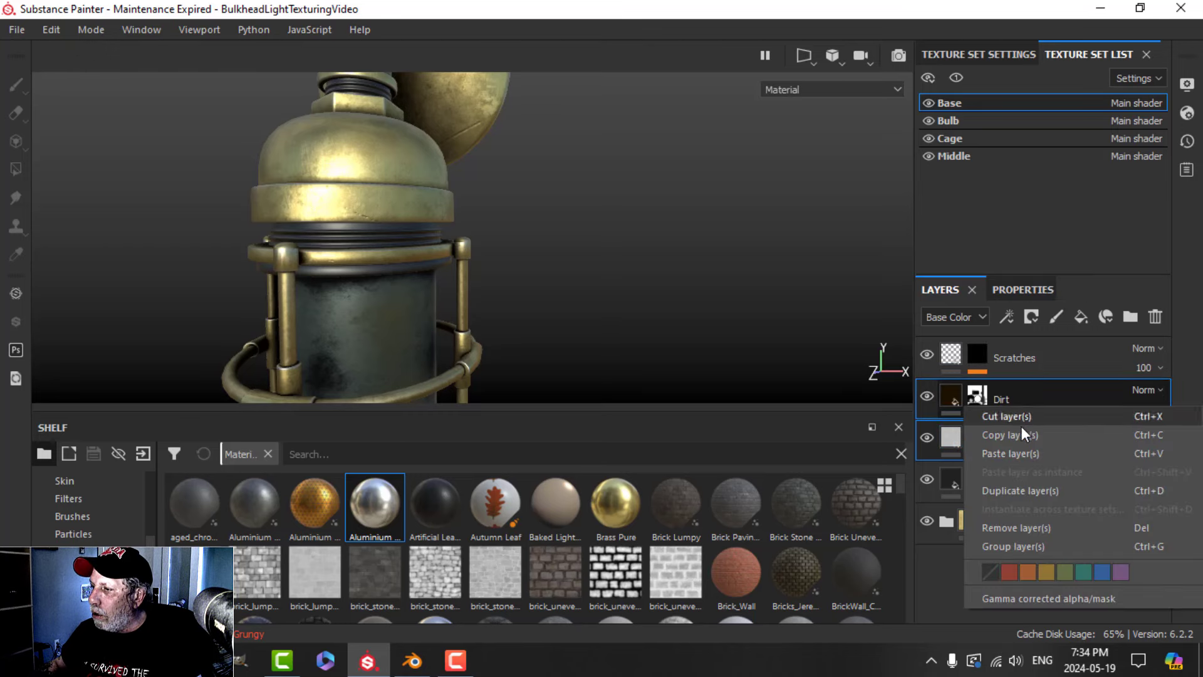
pyautogui.click(1020, 433)
pyautogui.click(963, 157)
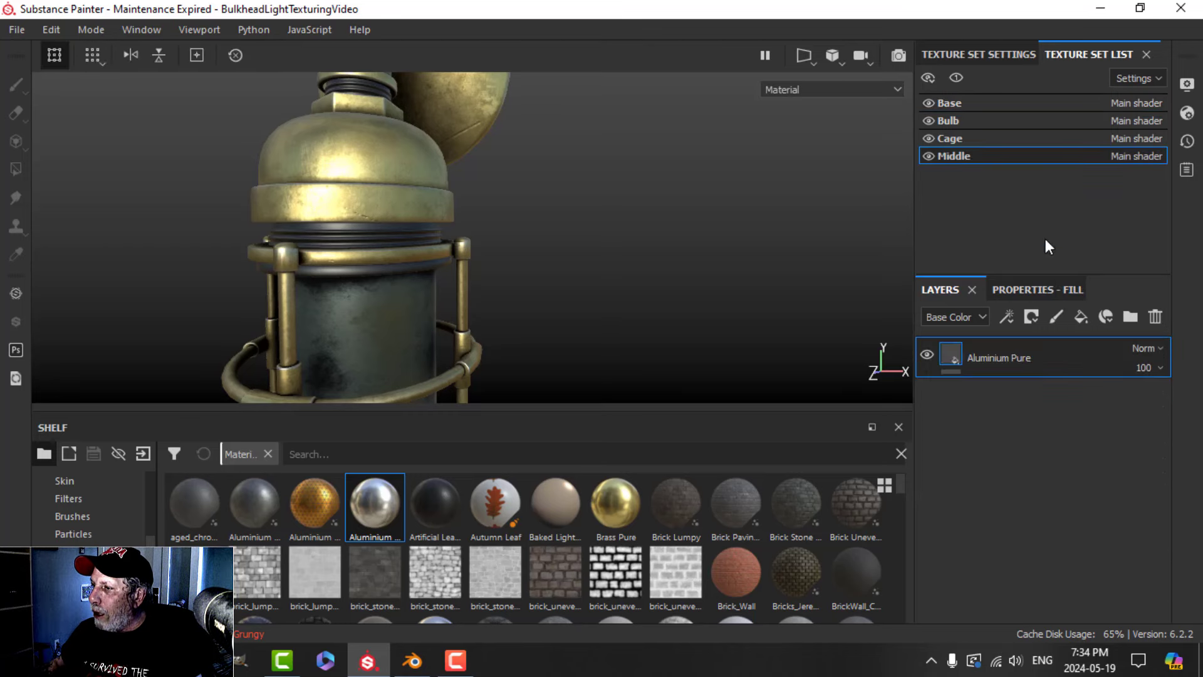
pyautogui.rightClick(1007, 474)
pyautogui.click(803, 315)
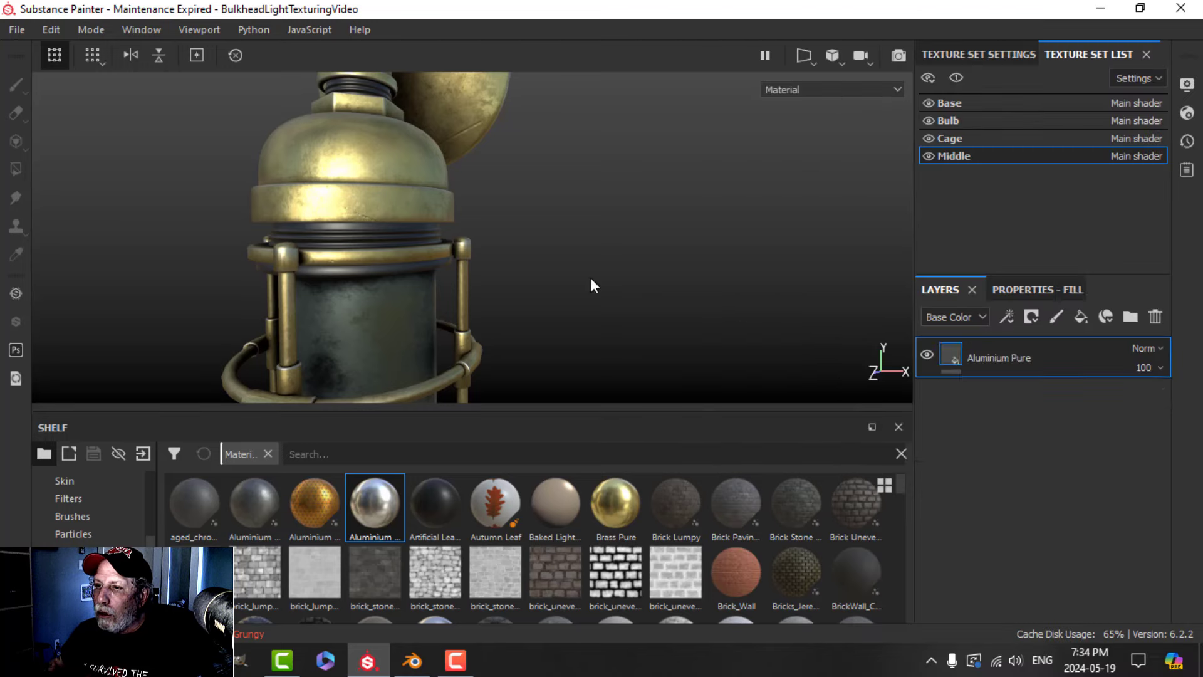
pyautogui.scroll(2, 442, 235)
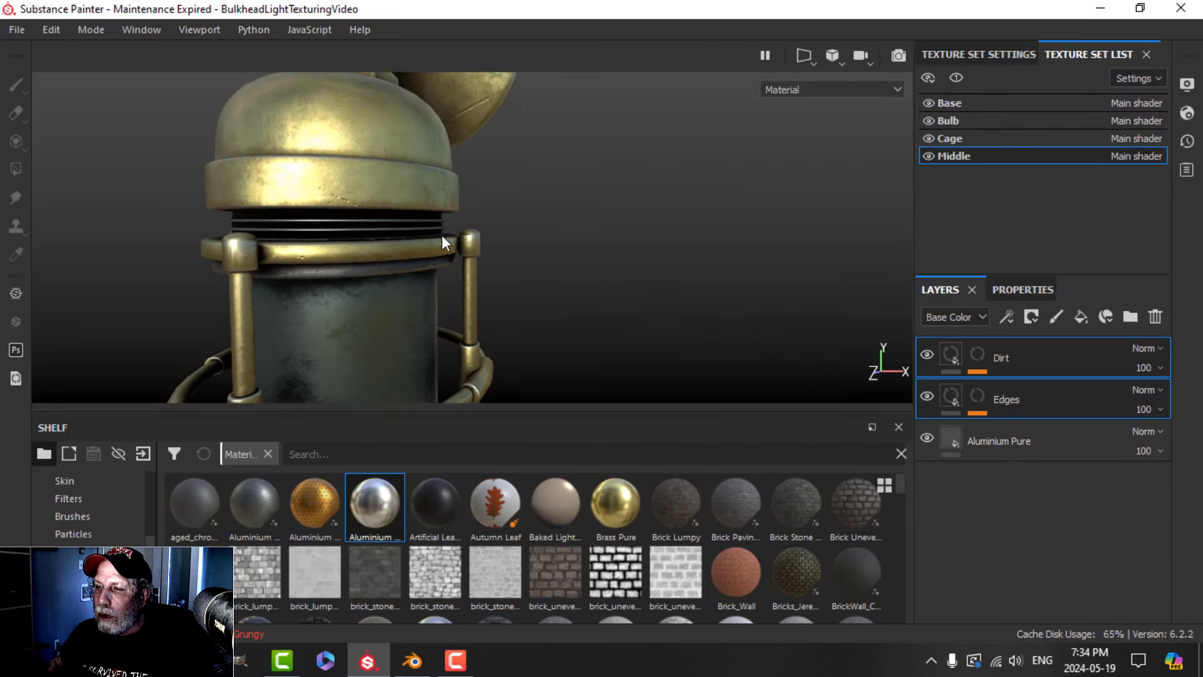
# Hide the Dirt layer in the Middle set and examine the Edges layer's mask effect on the threaded middle parts.
pyautogui.click(926, 355)
pyautogui.keyDown('alt'); pyautogui.moveTo(439, 269); pyautogui.dragTo(465, 293); pyautogui.keyUp('alt')
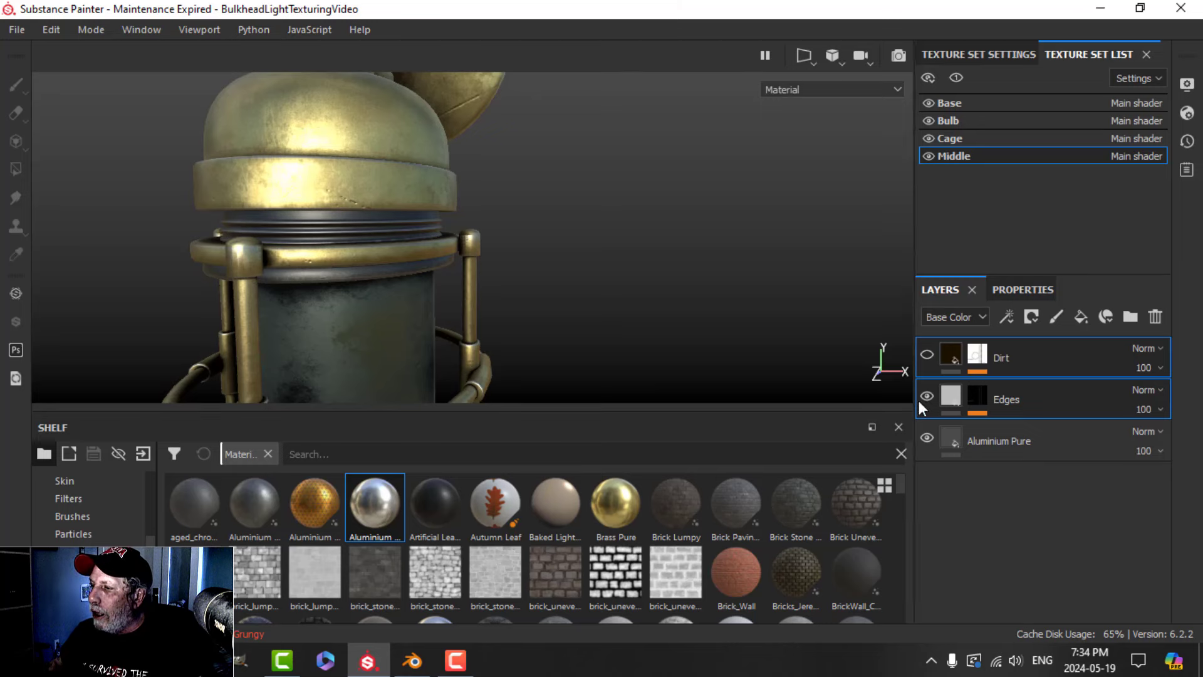
pyautogui.click(977, 396)
pyautogui.keyDown('alt'); pyautogui.moveTo(430, 255); pyautogui.dragTo(507, 347); pyautogui.keyUp('alt')
pyautogui.keyDown('alt'); pyautogui.moveTo(454, 215); pyautogui.dragTo(455, 252); pyautogui.keyUp('alt')
pyautogui.scroll(2, 425, 242)
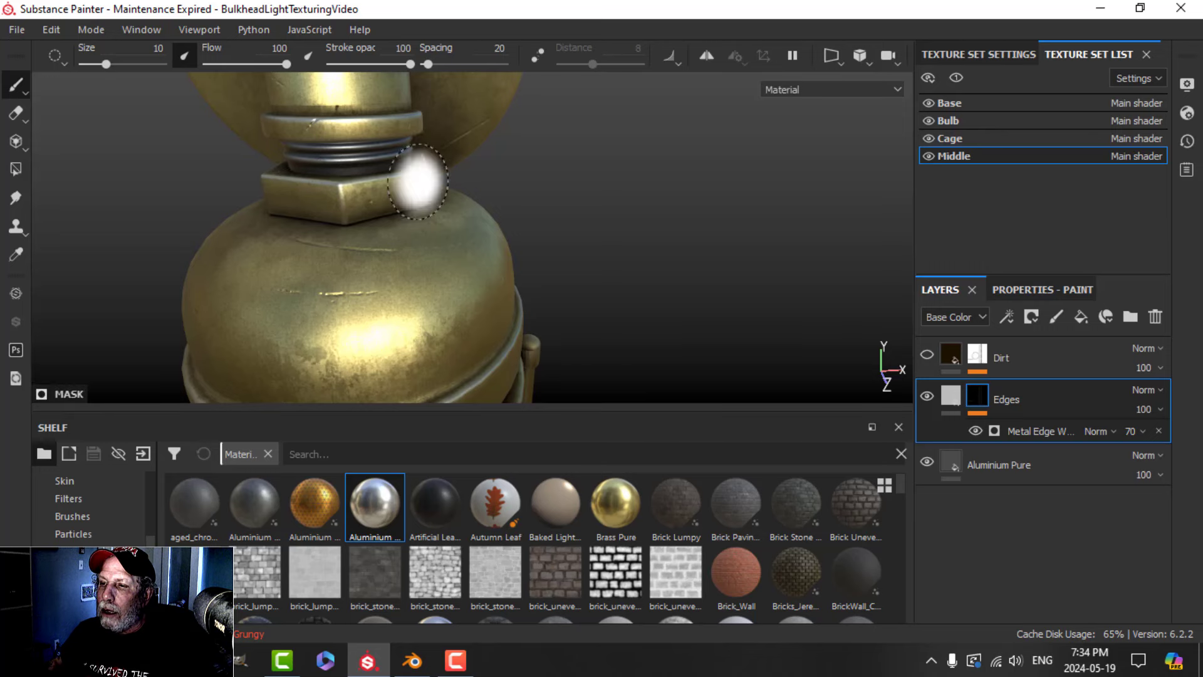
pyautogui.scroll(-2, 501, 313)
pyautogui.keyDown('alt'); pyautogui.moveTo(532, 338); pyautogui.dragTo(501, 323); pyautogui.keyUp('alt')
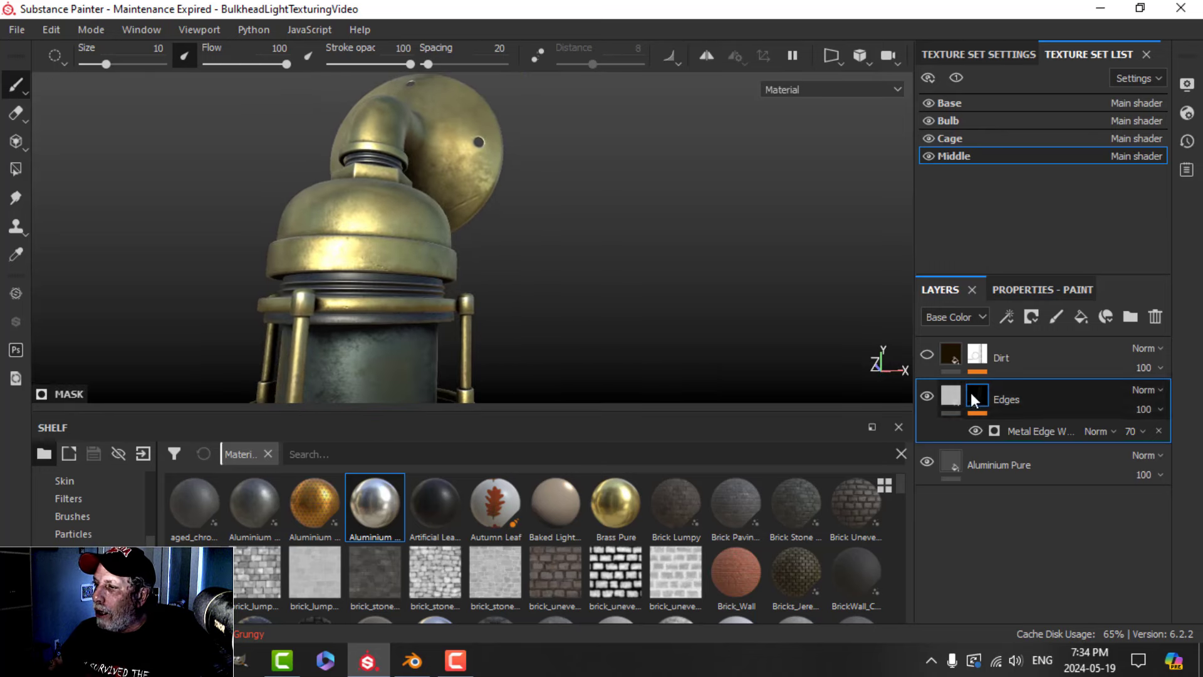
# Show the Dirt layer again and set the Dirt Level of its mask generator to 0.32.
pyautogui.click(975, 359)
pyautogui.click(1017, 385)
pyautogui.click(1028, 294)
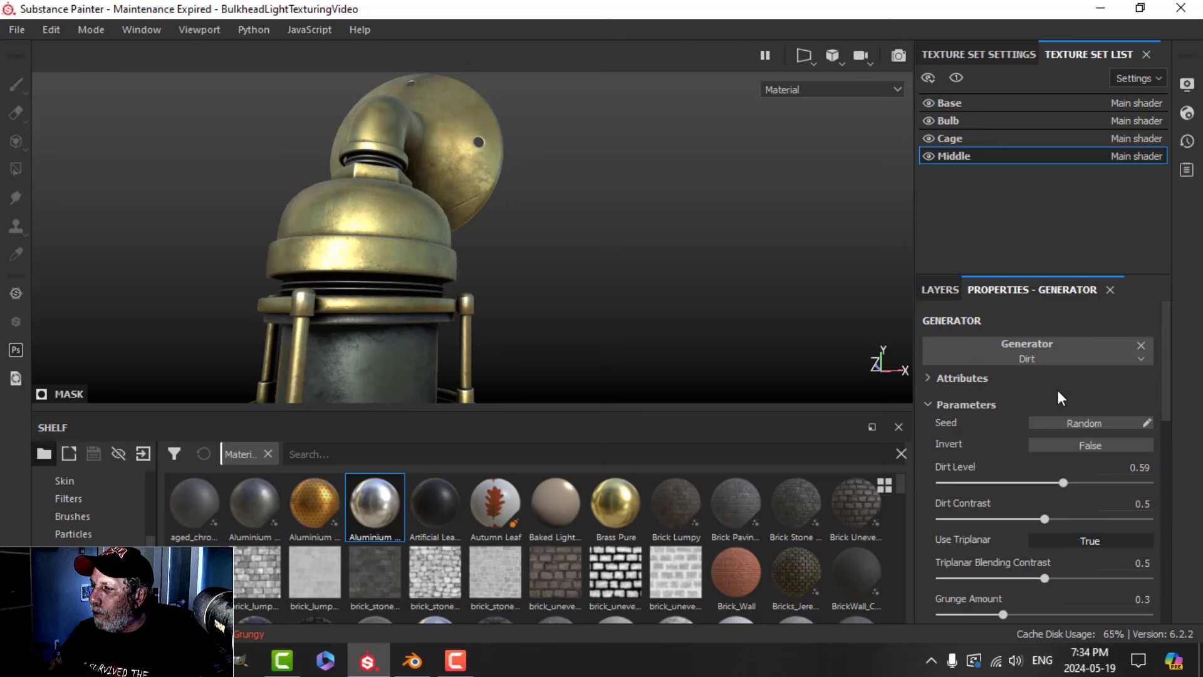
pyautogui.moveTo(1059, 484); pyautogui.dragTo(1007, 483)
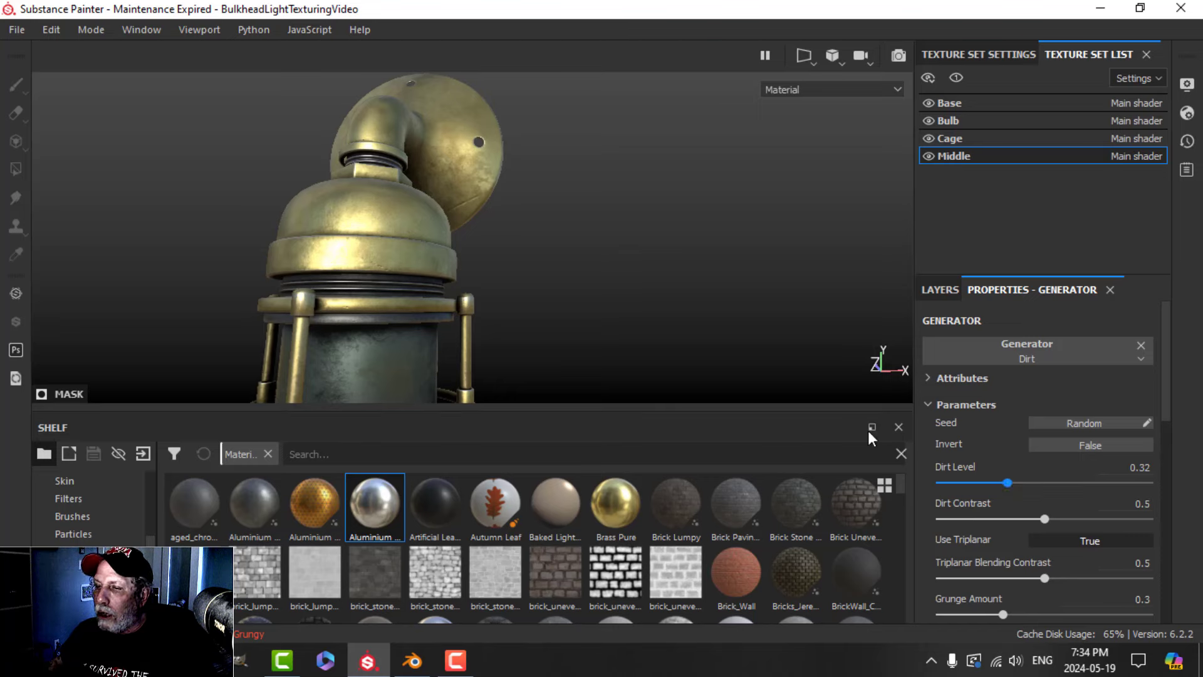
# Inspect the dirt on the middle part up close and return to the Dirt layer's fill in the layer stack.
pyautogui.keyDown('alt'); pyautogui.moveTo(392, 216); pyautogui.dragTo(419, 237); pyautogui.keyUp('alt')
pyautogui.scroll(2, 426, 287)
pyautogui.keyDown('alt'); pyautogui.moveTo(426, 292); pyautogui.dragTo(414, 314); pyautogui.keyUp('alt')
pyautogui.keyDown('alt'); pyautogui.moveTo(414, 314); pyautogui.dragTo(502, 310, button='middle'); pyautogui.keyUp('alt')
pyautogui.keyDown('alt'); pyautogui.moveTo(502, 310); pyautogui.dragTo(528, 328); pyautogui.keyUp('alt')
pyautogui.click(953, 289)
pyautogui.click(941, 358)
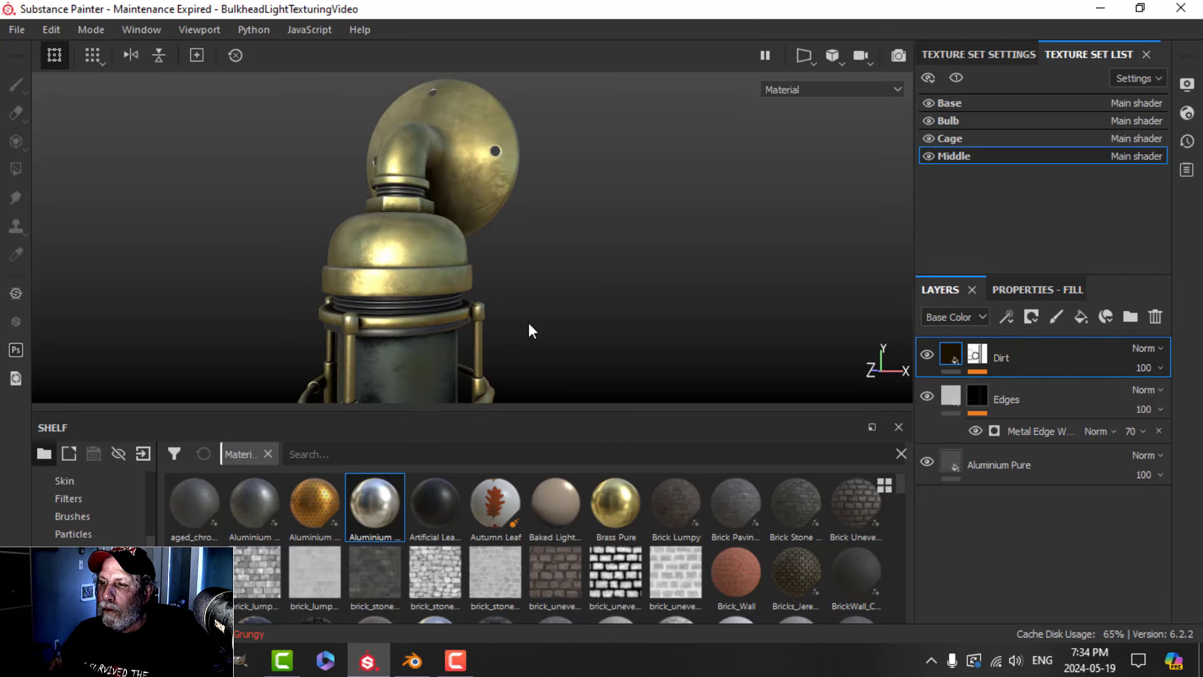
# Examine the whole bulkhead light from several angles in the enlarged viewport, then restore the normal layout.
pyautogui.keyDown('alt'); pyautogui.moveTo(529, 328); pyautogui.dragTo(518, 209, button='middle'); pyautogui.keyUp('alt')
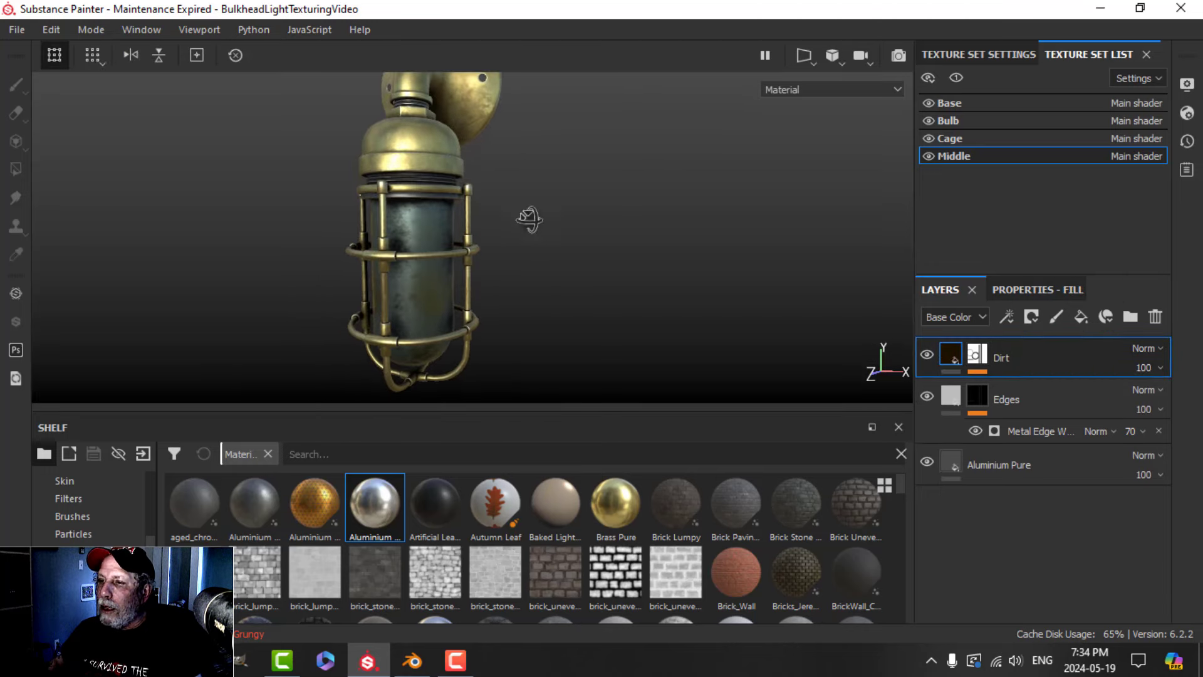
pyautogui.press('Tab')
pyautogui.keyDown('alt'); pyautogui.moveTo(550, 234); pyautogui.dragTo(618, 263); pyautogui.keyUp('alt')
pyautogui.keyDown('alt'); pyautogui.moveTo(617, 263); pyautogui.dragTo(588, 310, button='middle'); pyautogui.keyUp('alt')
pyautogui.scroll(2, 590, 311)
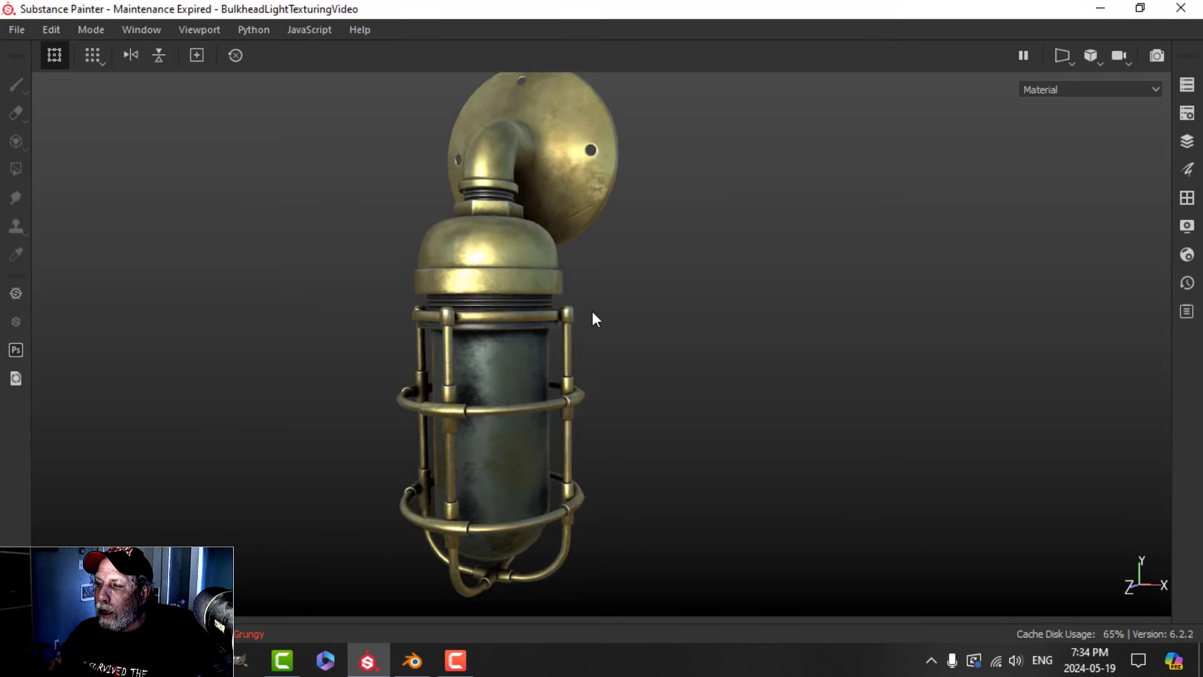
pyautogui.keyDown('alt'); pyautogui.moveTo(592, 310); pyautogui.dragTo(561, 330); pyautogui.keyUp('alt')
pyautogui.keyDown('alt'); pyautogui.moveTo(589, 274); pyautogui.dragTo(531, 146); pyautogui.keyUp('alt')
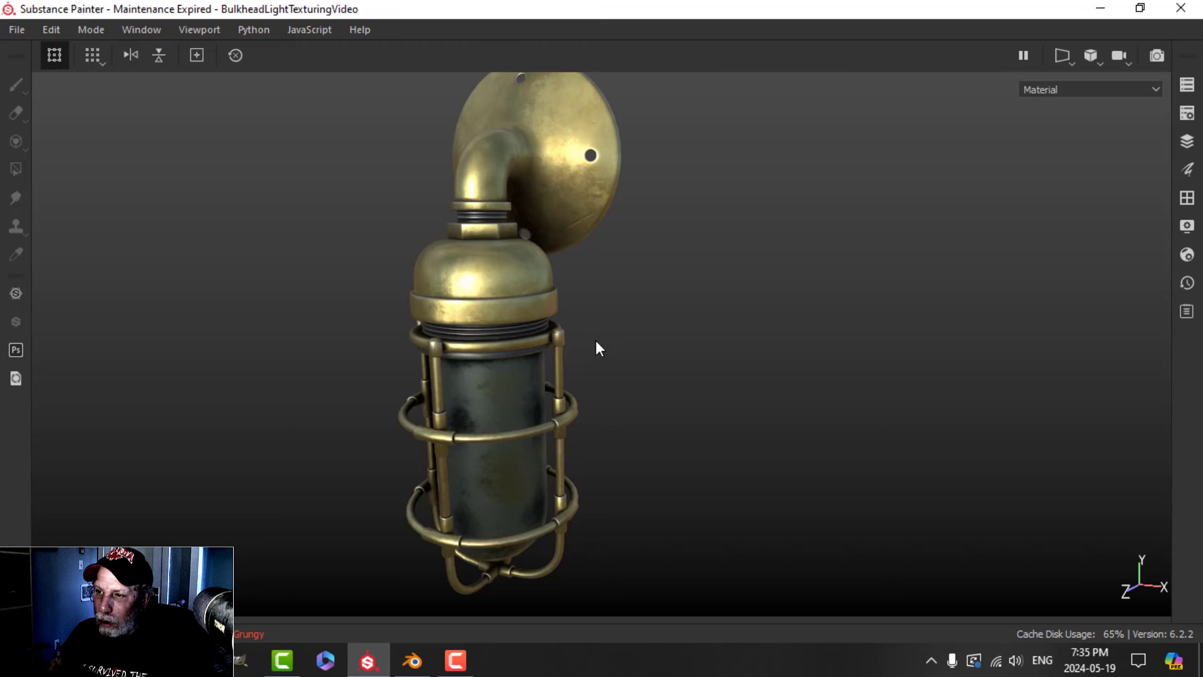
pyautogui.keyDown('alt'); pyautogui.moveTo(595, 347); pyautogui.dragTo(632, 299); pyautogui.keyUp('alt')
pyautogui.press('Tab')
pyautogui.scroll(-3, 726, 314)
pyautogui.keyDown('alt'); pyautogui.moveTo(726, 314); pyautogui.dragTo(694, 330, button='middle'); pyautogui.keyUp('alt')
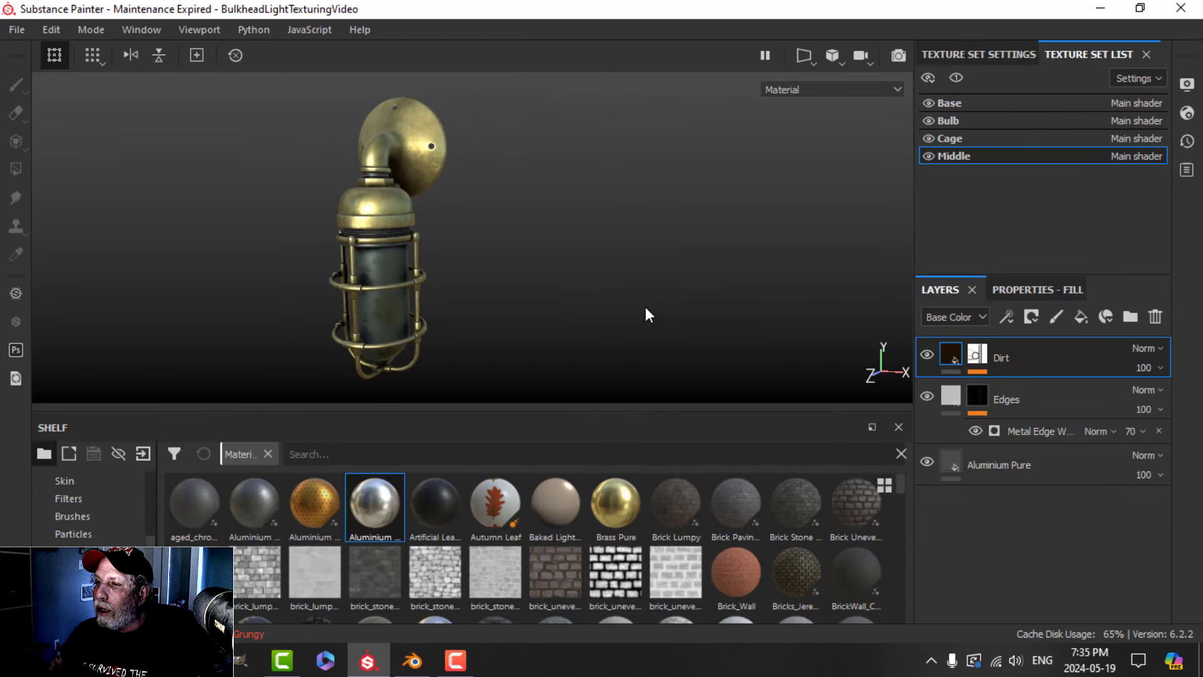
pyautogui.keyDown('alt'); pyautogui.moveTo(548, 270); pyautogui.dragTo(590, 274); pyautogui.keyUp('alt')
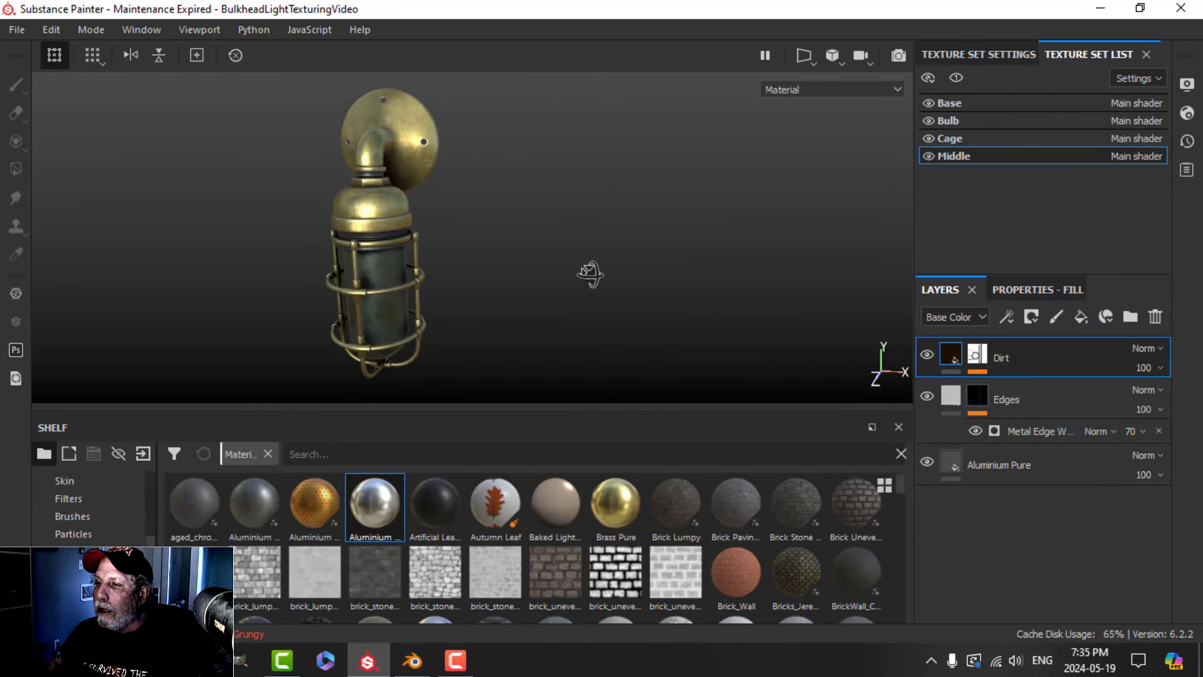
# Add a paint layer above Scratches in the Base texture set and set its brush to height only with a value of -0.4865.
pyautogui.click(960, 100)
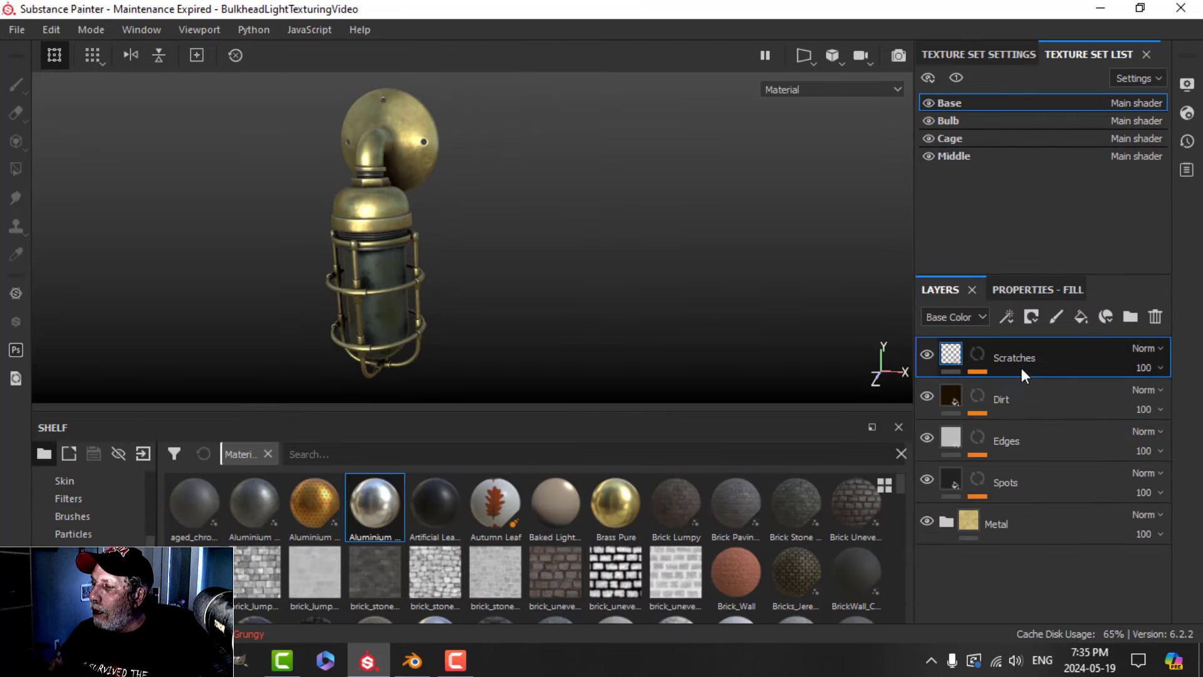
pyautogui.click(1056, 317)
pyautogui.click(1043, 290)
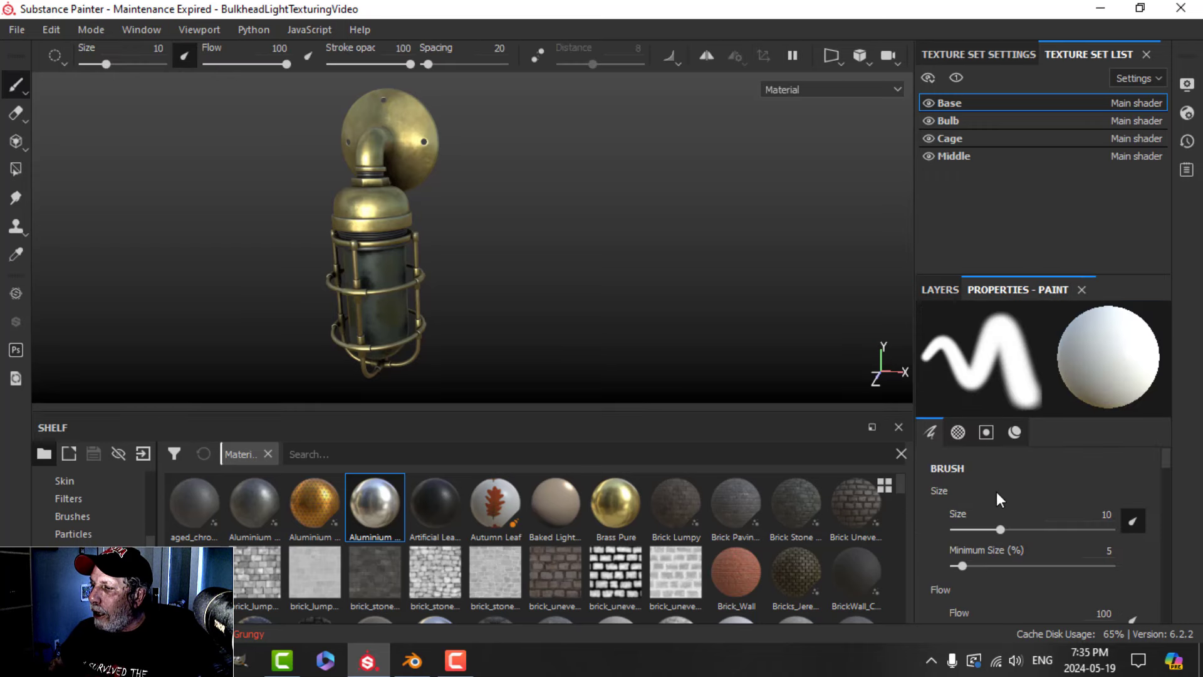
pyautogui.scroll(-10, 997, 495)
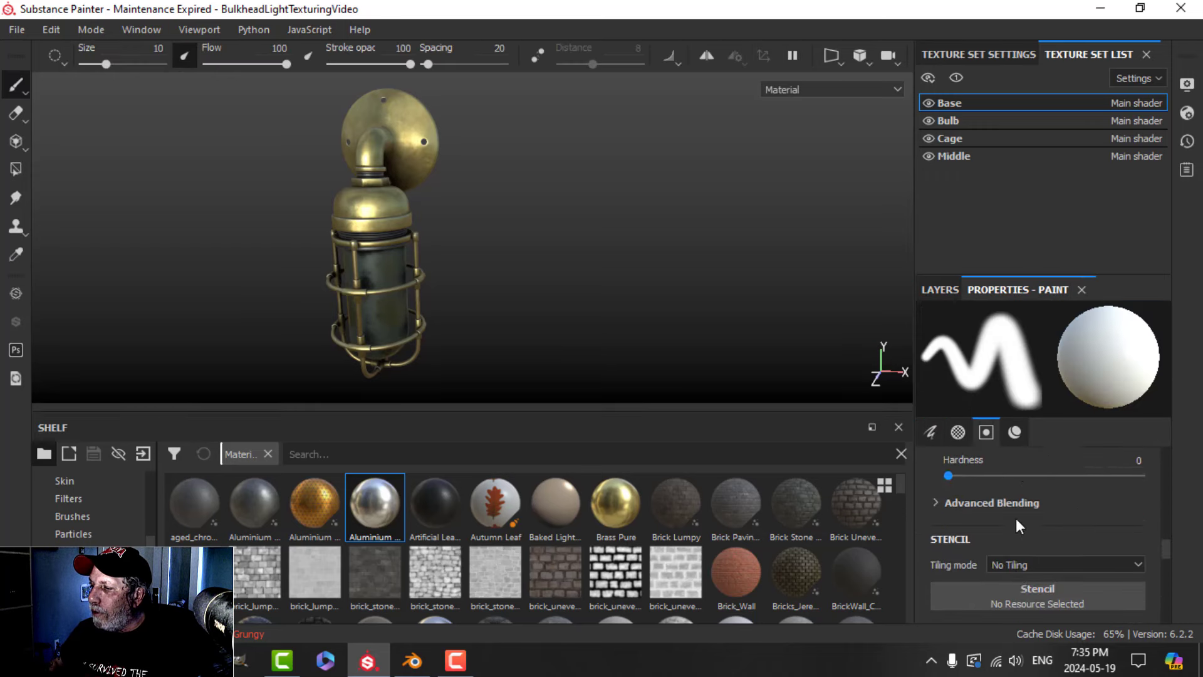
pyautogui.scroll(-5, 1017, 517)
pyautogui.click(994, 503)
pyautogui.scroll(-2, 1029, 519)
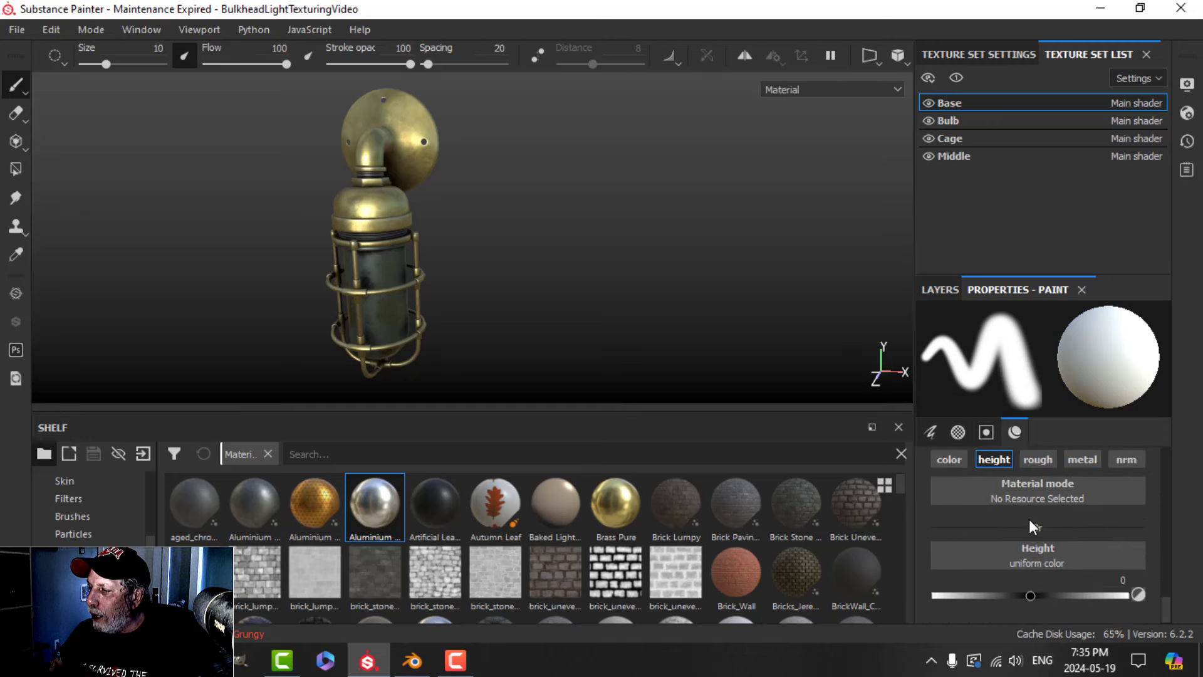
pyautogui.moveTo(1023, 598); pyautogui.dragTo(984, 595)
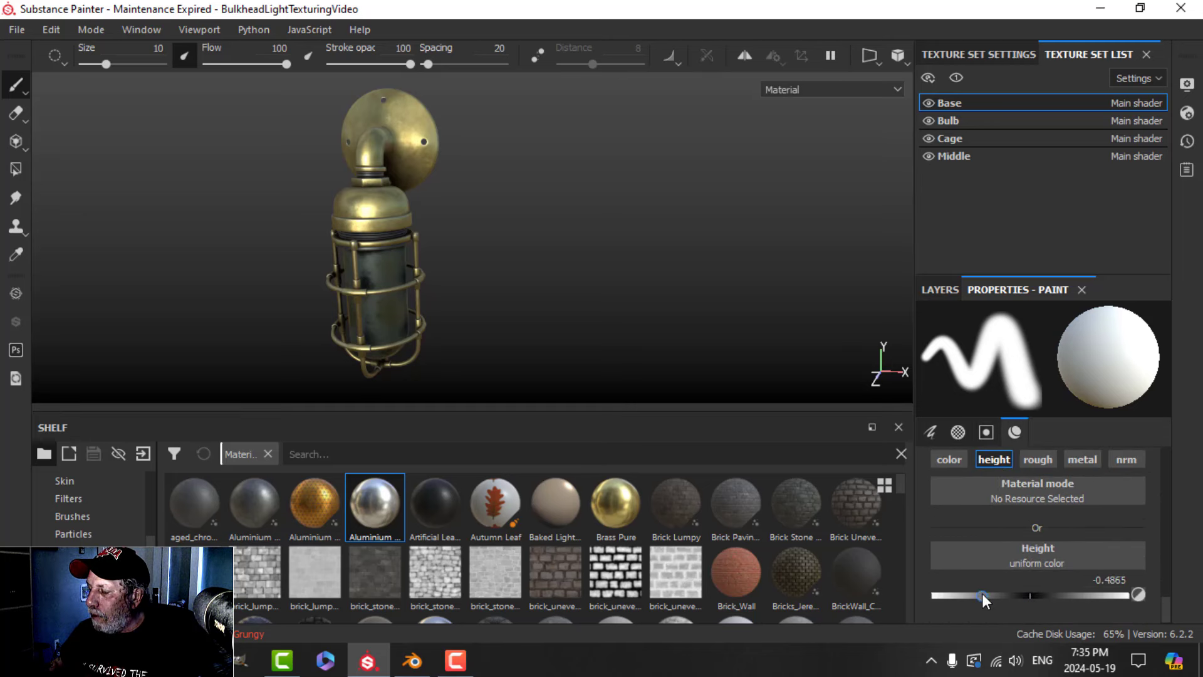
pyautogui.click(943, 289)
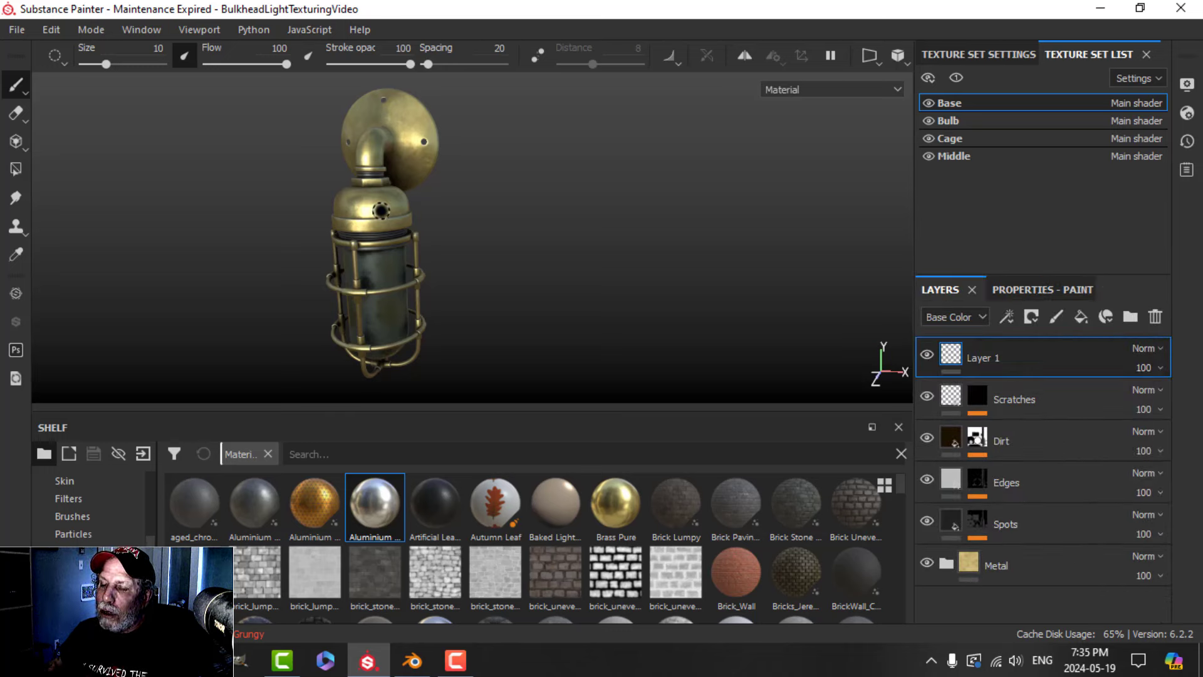
# Import 300W.jpg from the LABELS AND DECALS folder as an alpha and load it as the brush alpha.
pyautogui.keyDown('alt'); pyautogui.moveTo(381, 211); pyautogui.dragTo(495, 263, button='right'); pyautogui.keyUp('alt')
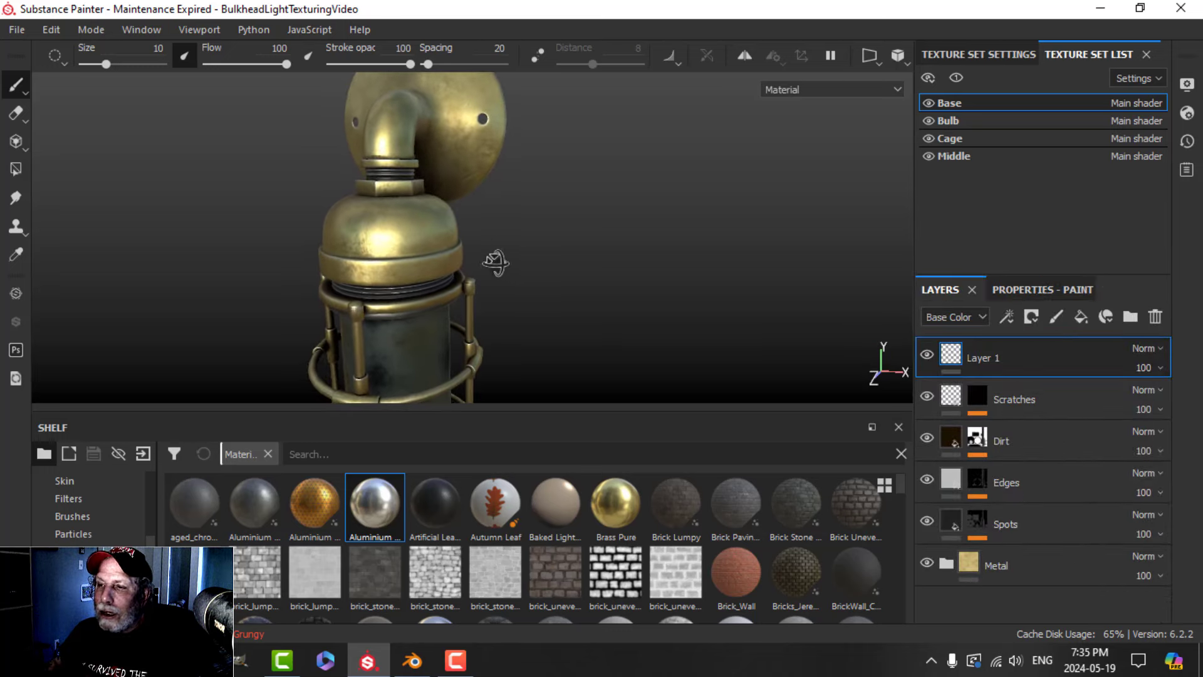
pyautogui.keyDown('alt'); pyautogui.moveTo(495, 262); pyautogui.dragTo(532, 262, button='middle'); pyautogui.keyUp('alt')
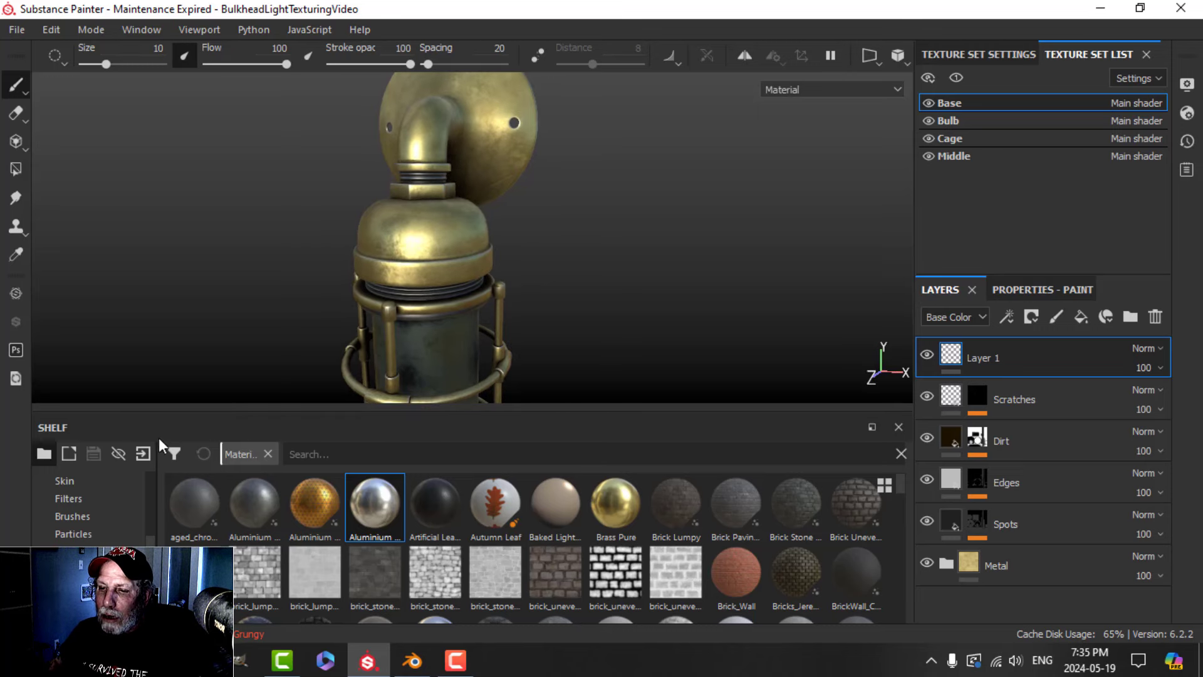
pyautogui.click(150, 453)
pyautogui.click(693, 118)
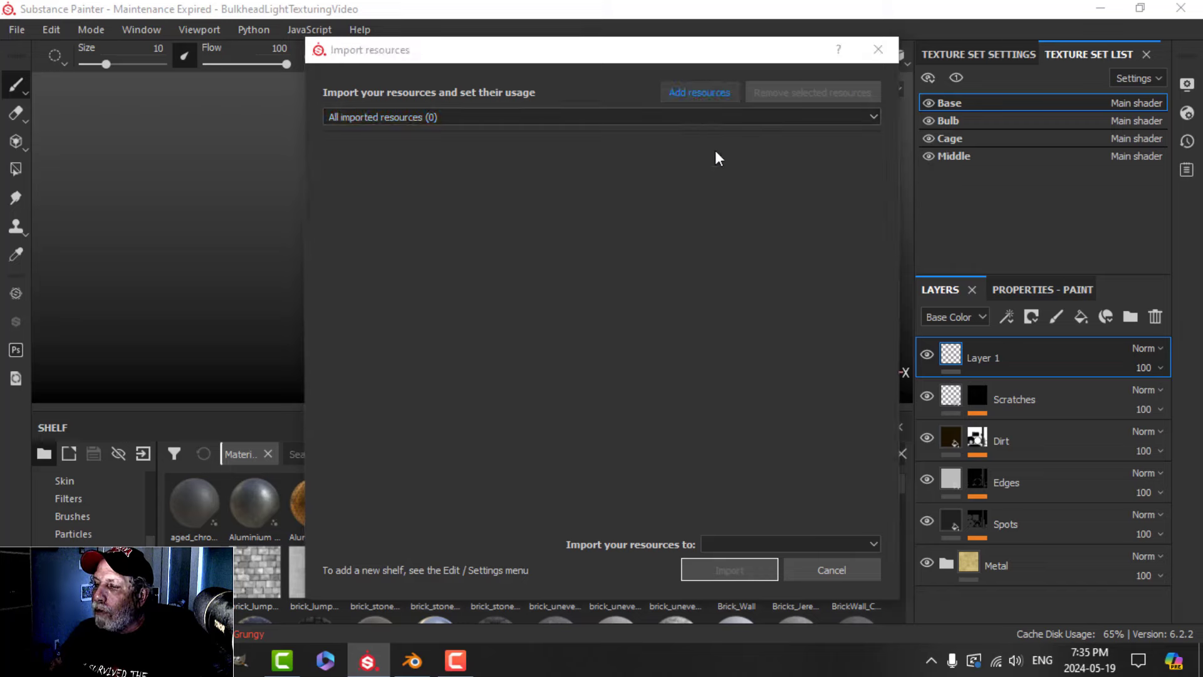
pyautogui.click(395, 274)
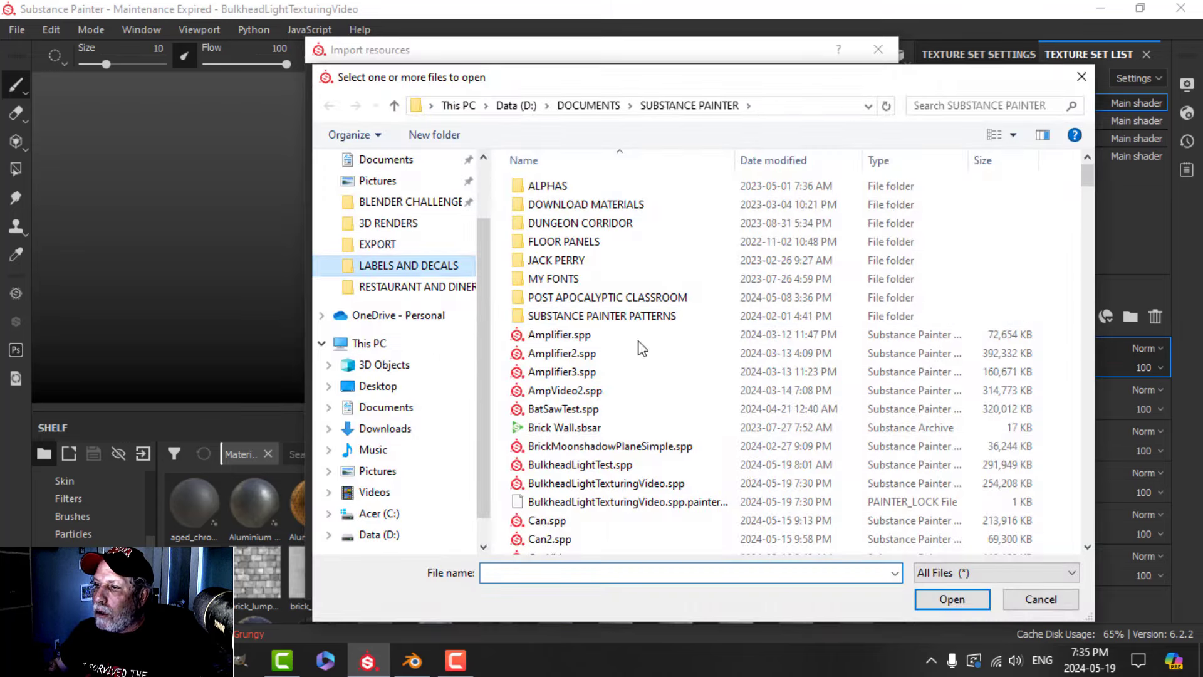
pyautogui.scroll(-5, 846, 420)
pyautogui.click(933, 224)
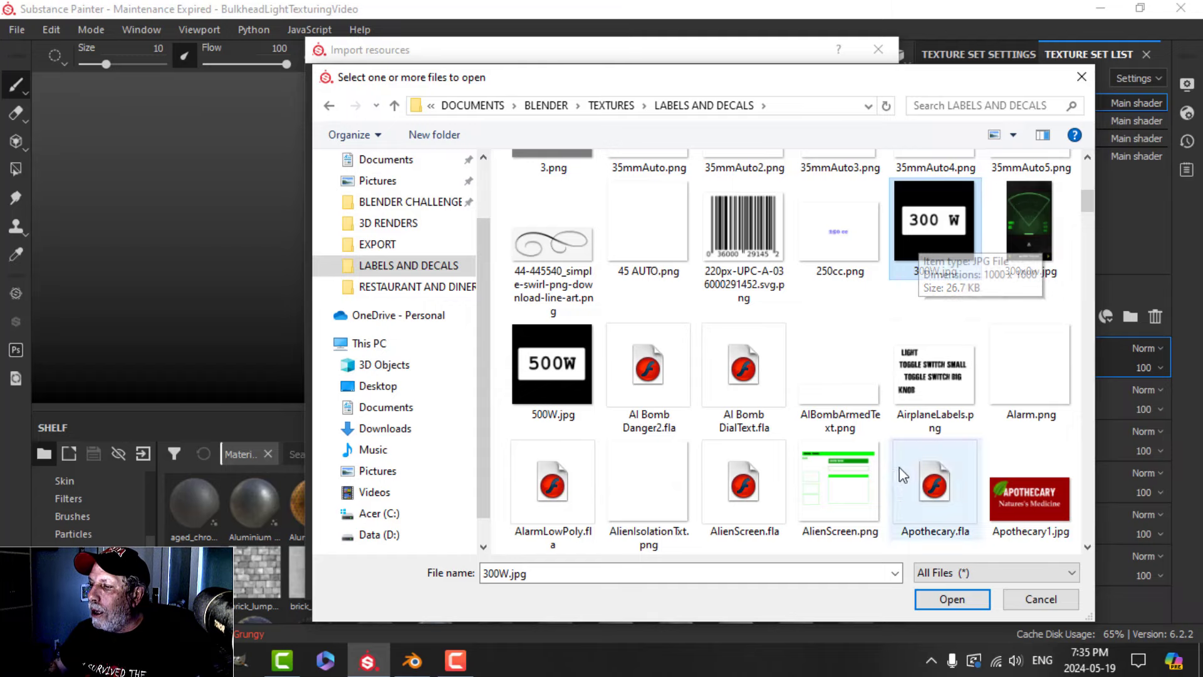
pyautogui.click(942, 601)
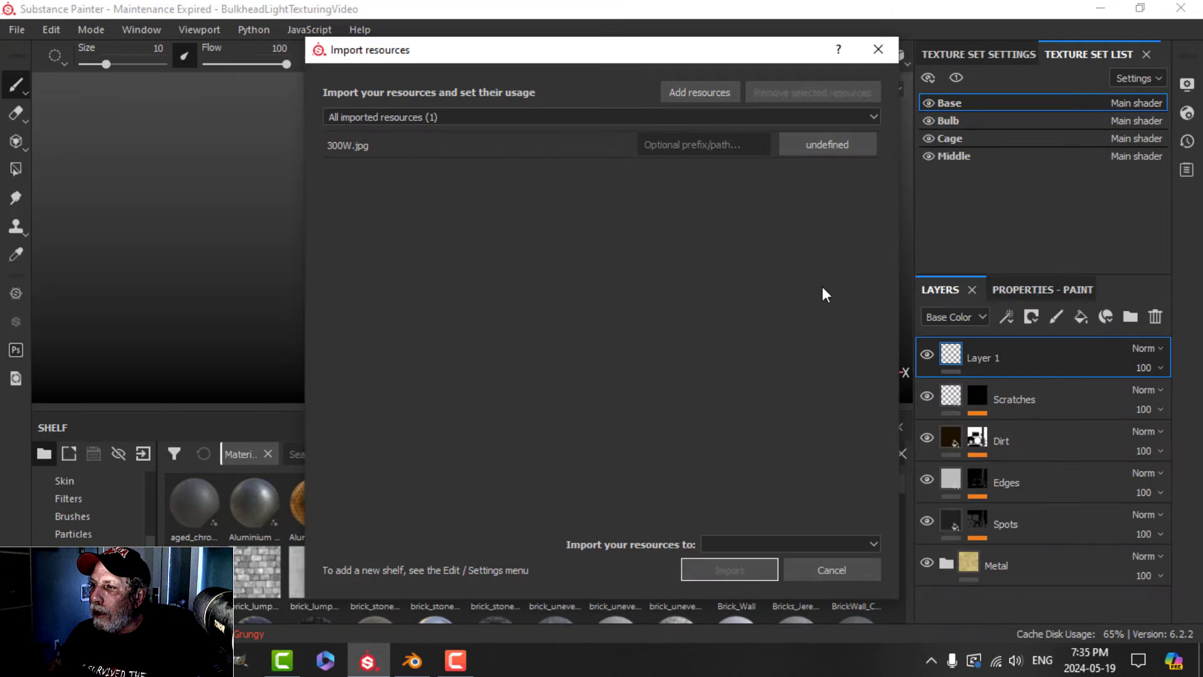
pyautogui.click(829, 151)
pyautogui.click(870, 166)
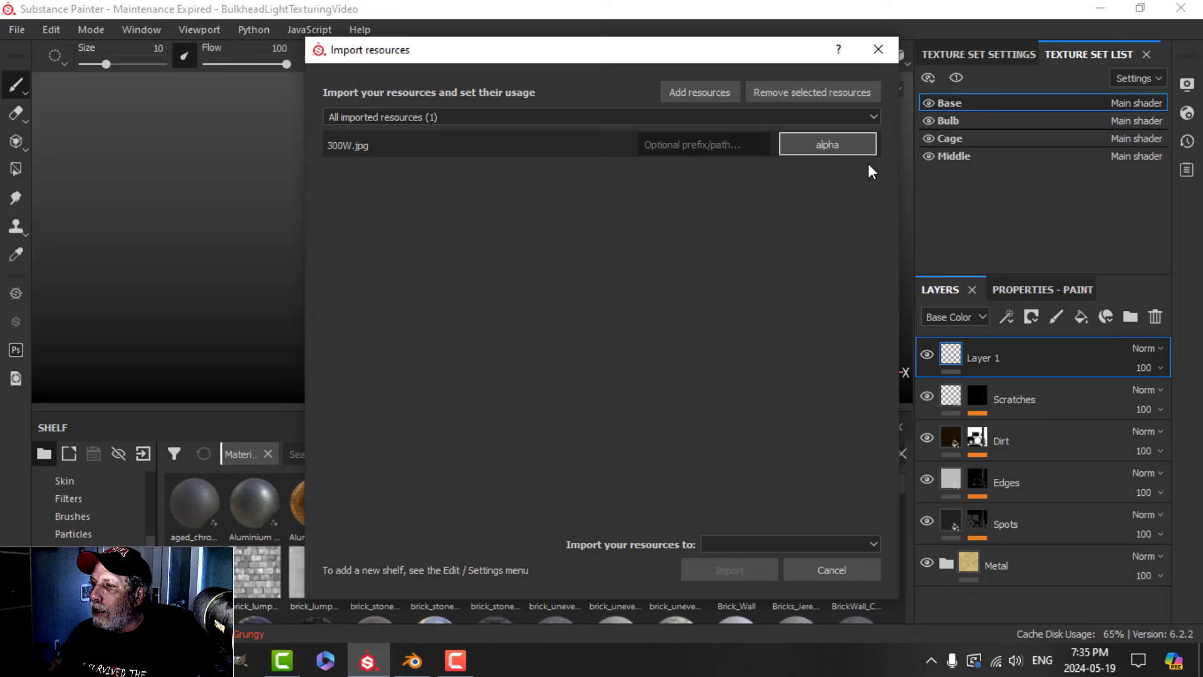
pyautogui.click(792, 544)
pyautogui.click(777, 570)
pyautogui.click(727, 570)
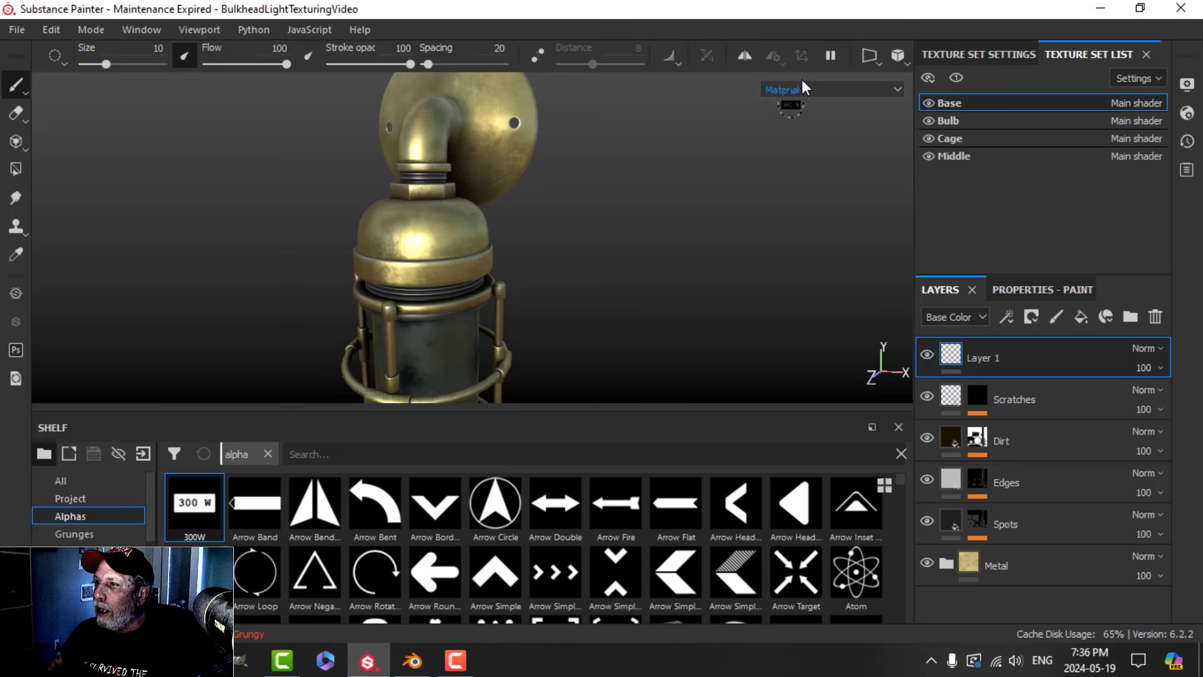
# Stamp the 300 W alpha on the front of the base's dome in orthographic view with brush size 14.9.
pyautogui.click(900, 56)
pyautogui.click(959, 103)
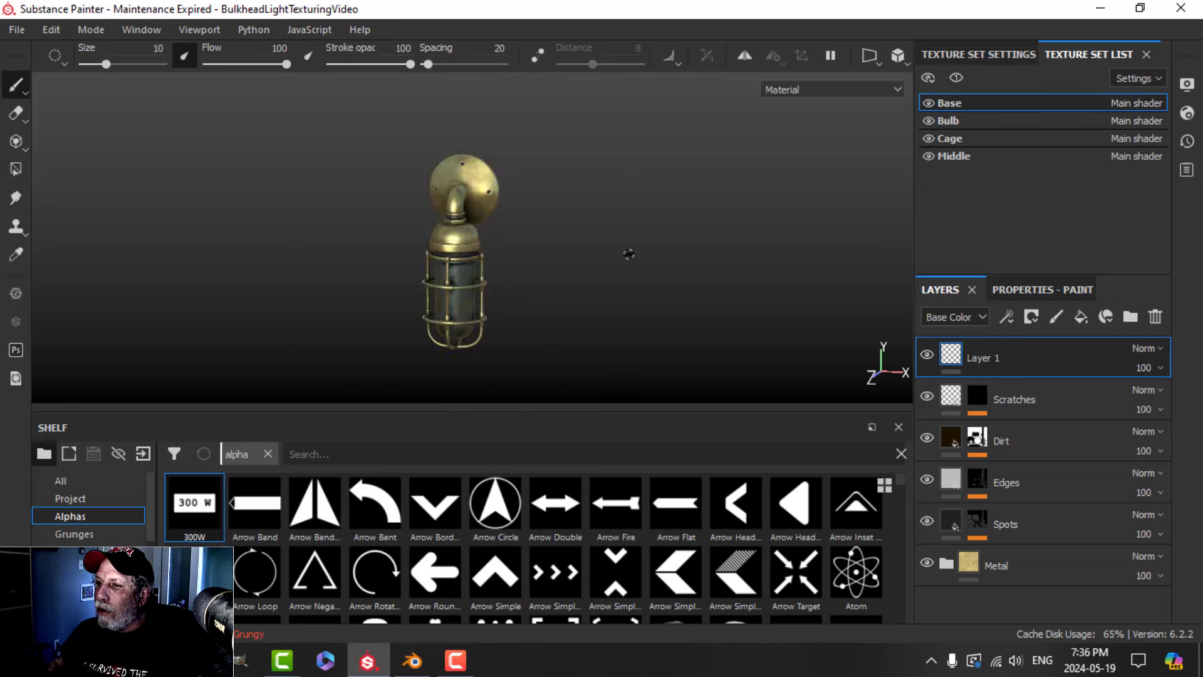
pyautogui.scroll(4, 526, 282)
pyautogui.scroll(5, 521, 285)
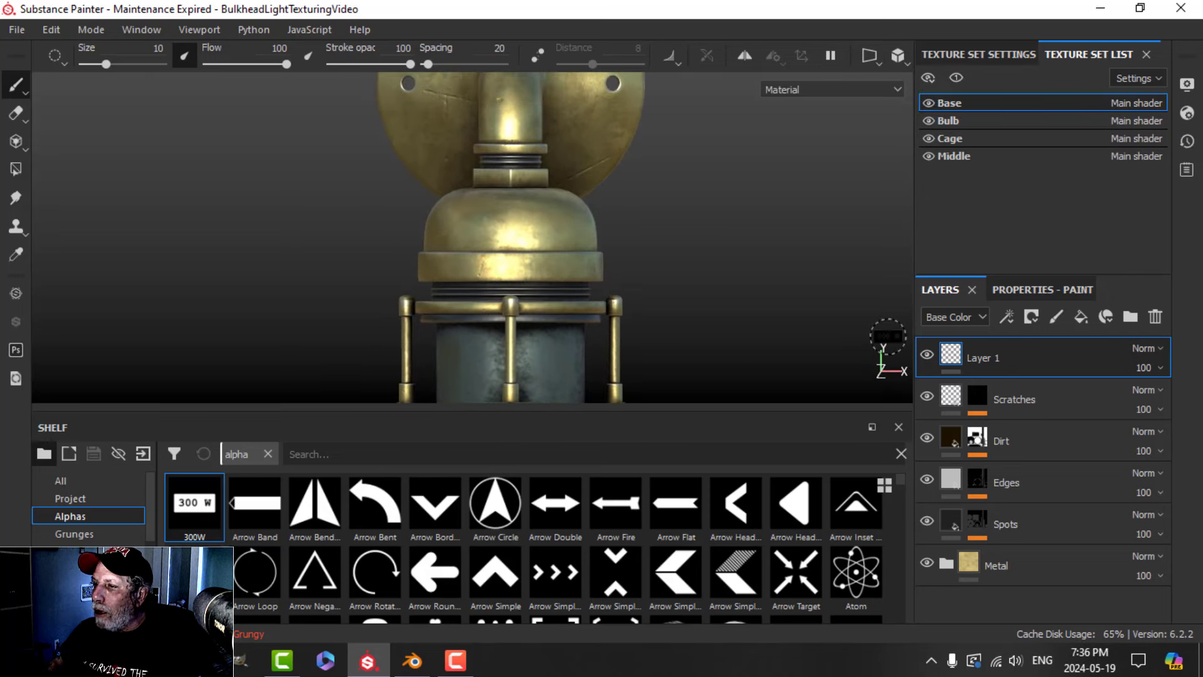
pyautogui.scroll(2, 519, 237)
pyautogui.scroll(3, 519, 237)
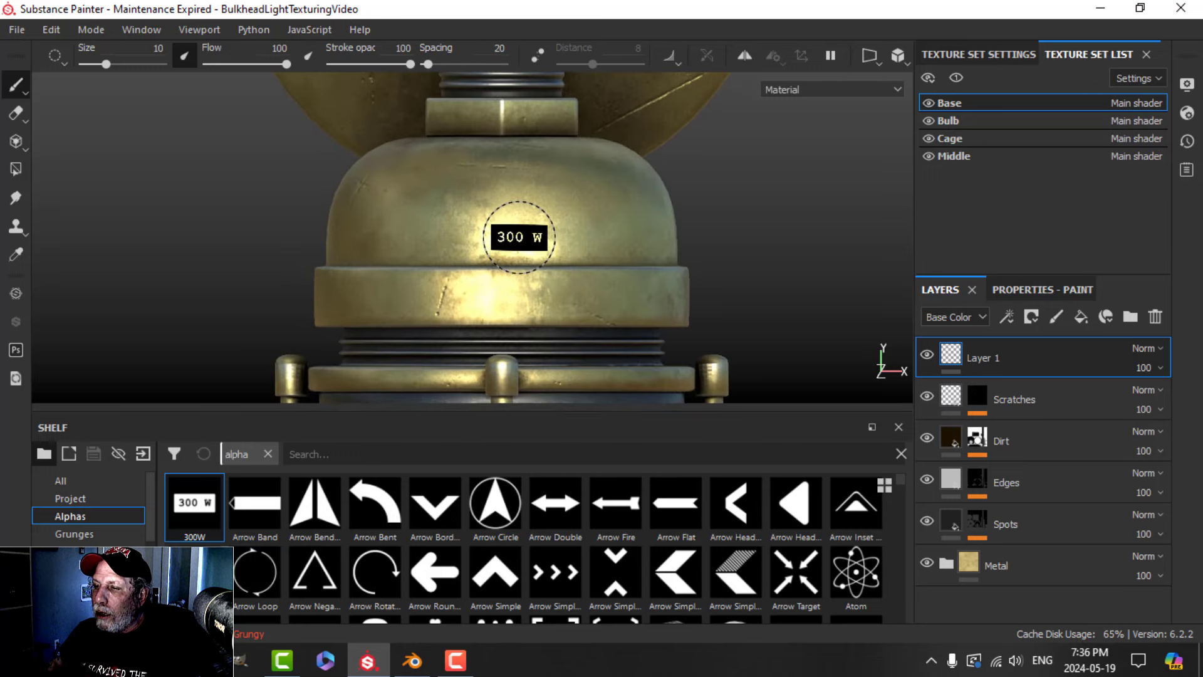
pyautogui.keyDown('ctrl'); pyautogui.moveTo(504, 226); pyautogui.dragTo(532, 226, button='right'); pyautogui.keyUp('ctrl')
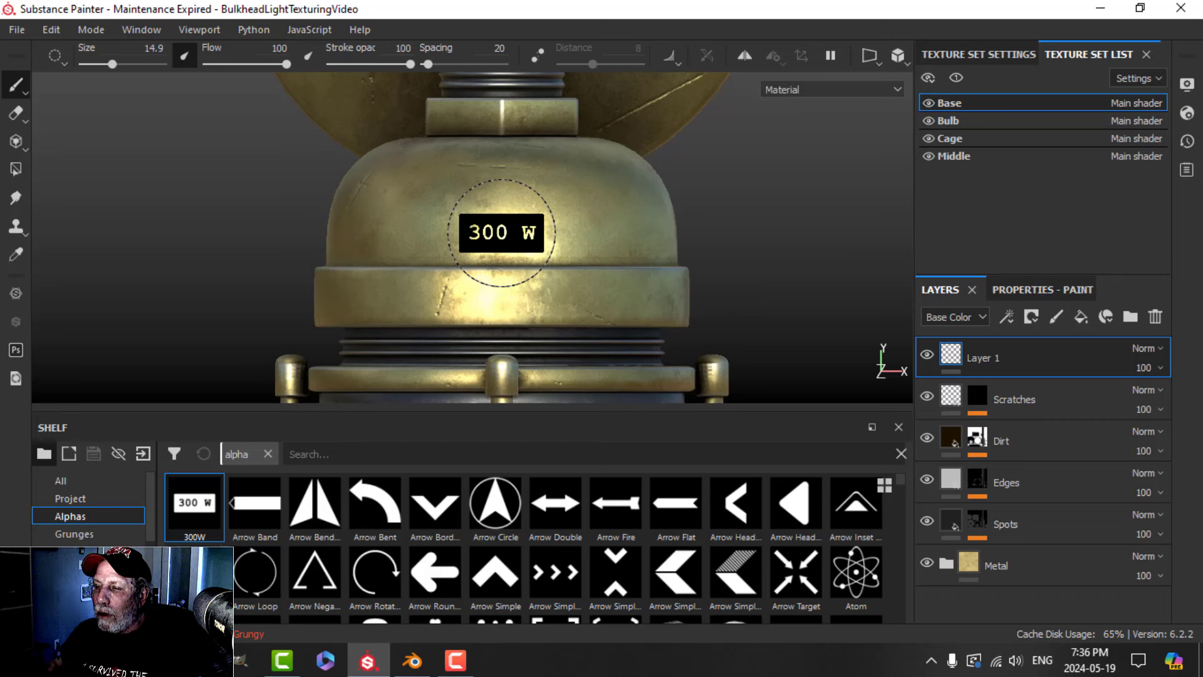
# Return the viewport to perspective and examine the engraved 300 W label up close and from further away.
pyautogui.keyDown('alt'); pyautogui.moveTo(636, 269); pyautogui.dragTo(577, 296); pyautogui.keyUp('alt')
pyautogui.scroll(2, 578, 295)
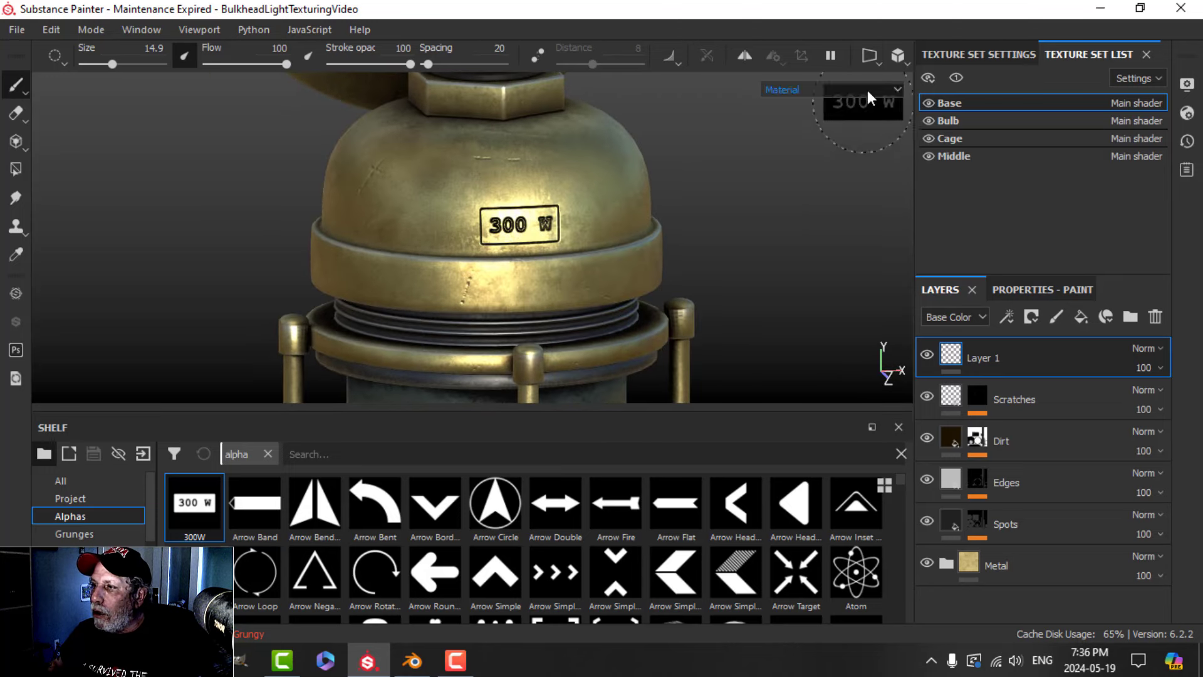
pyautogui.click(879, 63)
pyautogui.click(940, 102)
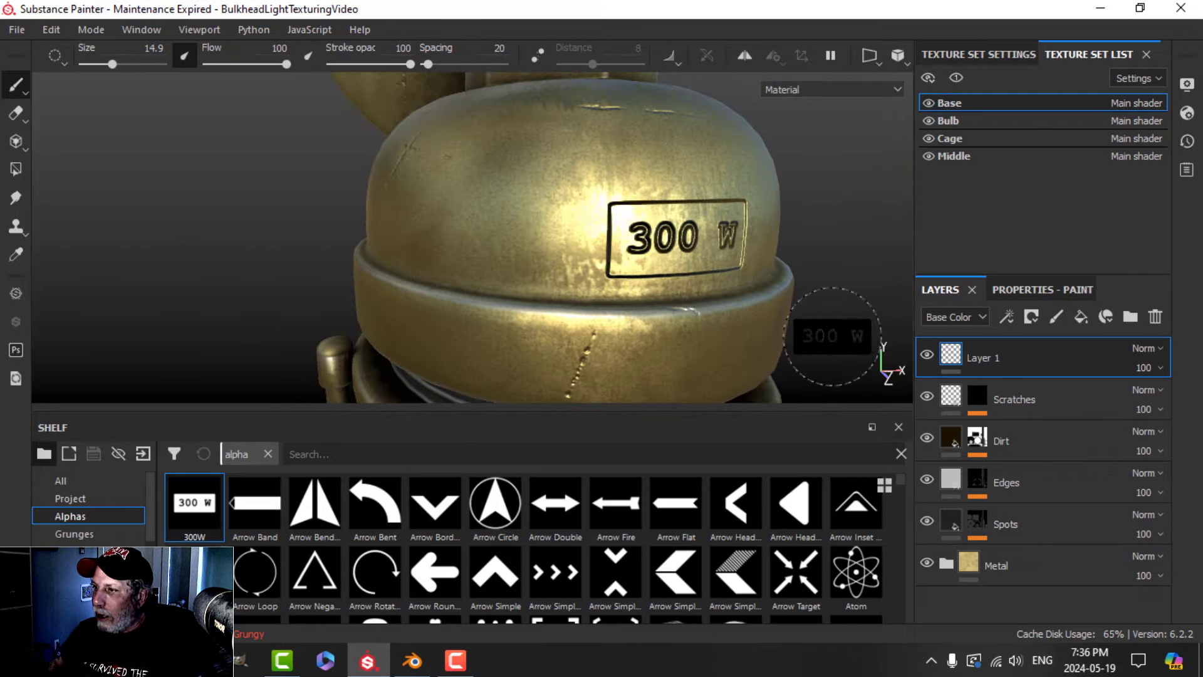
pyautogui.click(951, 401)
pyautogui.keyDown('alt'); pyautogui.moveTo(690, 254); pyautogui.dragTo(623, 276); pyautogui.keyUp('alt')
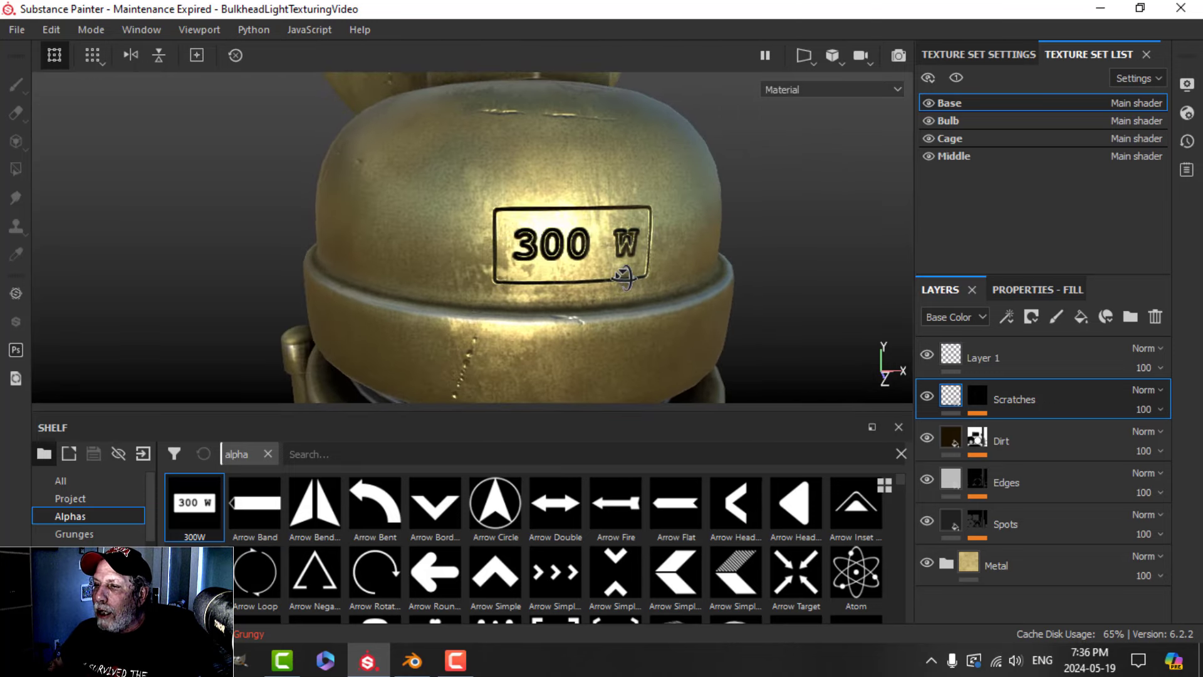
pyautogui.moveTo(522, 230)
pyautogui.keyDown('alt'); pyautogui.mouseDown()
pyautogui.moveTo(639, 277)
pyautogui.moveTo(620, 279)
pyautogui.moveTo(628, 298)
pyautogui.moveTo(599, 277)
pyautogui.moveTo(599, 257)
pyautogui.moveTo(532, 279)
pyautogui.mouseUp(); pyautogui.keyUp('alt')
pyautogui.scroll(-3, 607, 291)
pyautogui.scroll(-3, 606, 291)
# Rename the label's paint layer Alpha and move it between the Dirt and Edges layers.
pyautogui.doubleClick(983, 356)
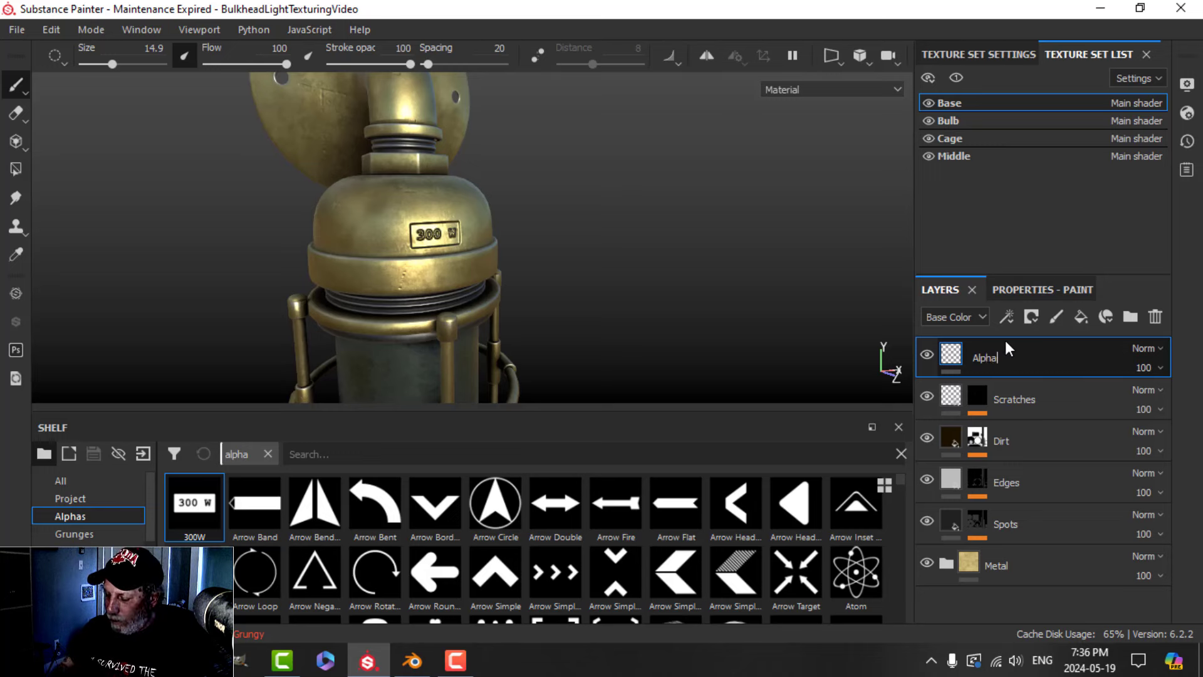
pyautogui.moveTo(988, 362); pyautogui.dragTo(993, 463)
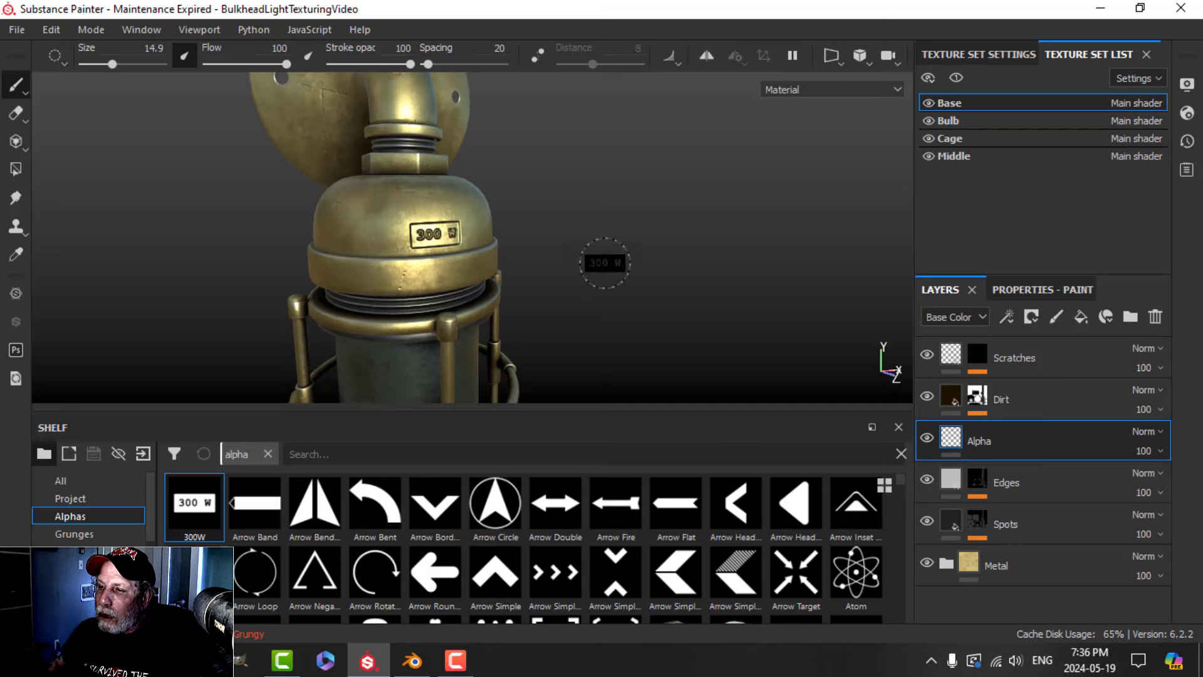
pyautogui.keyDown('alt'); pyautogui.moveTo(604, 261); pyautogui.dragTo(620, 266); pyautogui.keyUp('alt')
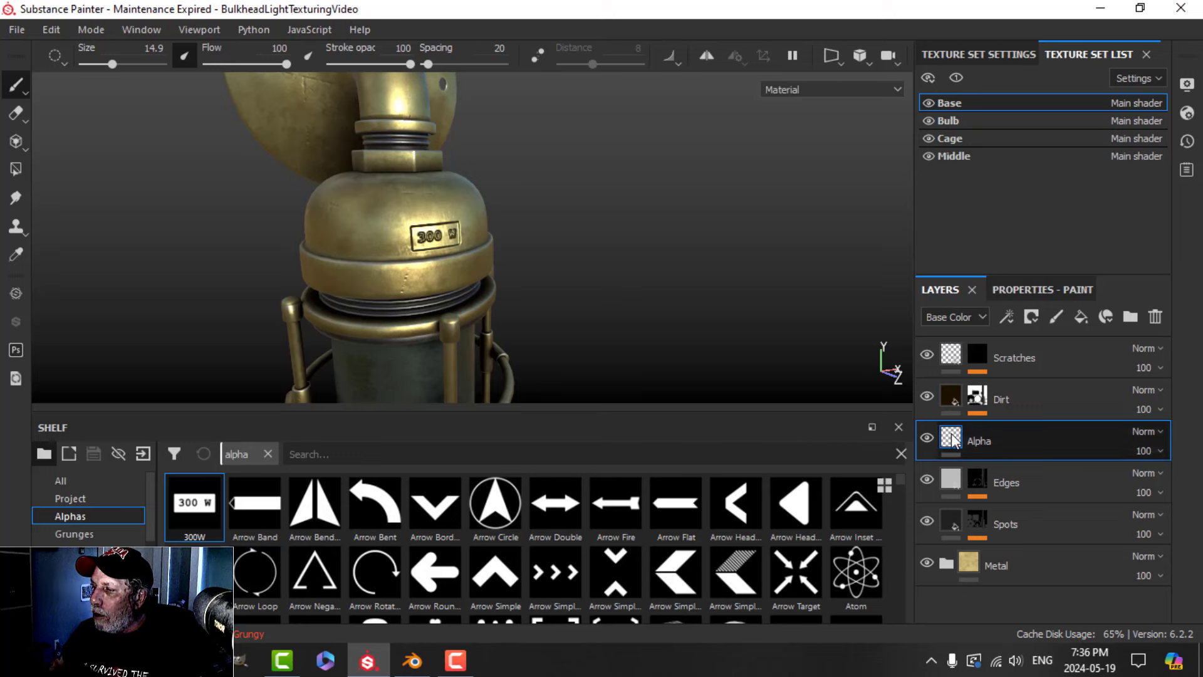
# Add an anchor point to the Alpha layer and enable Micro Height in the Dirt mask's generator.
pyautogui.click(1006, 309)
pyautogui.click(1050, 488)
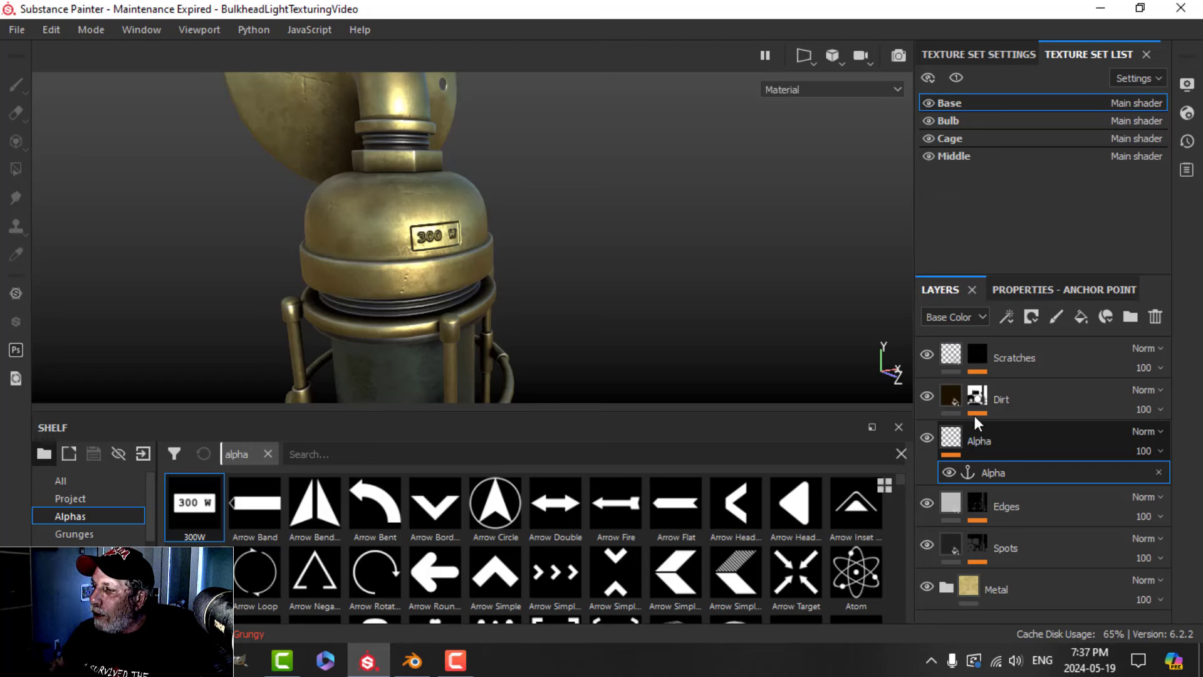
pyautogui.click(977, 396)
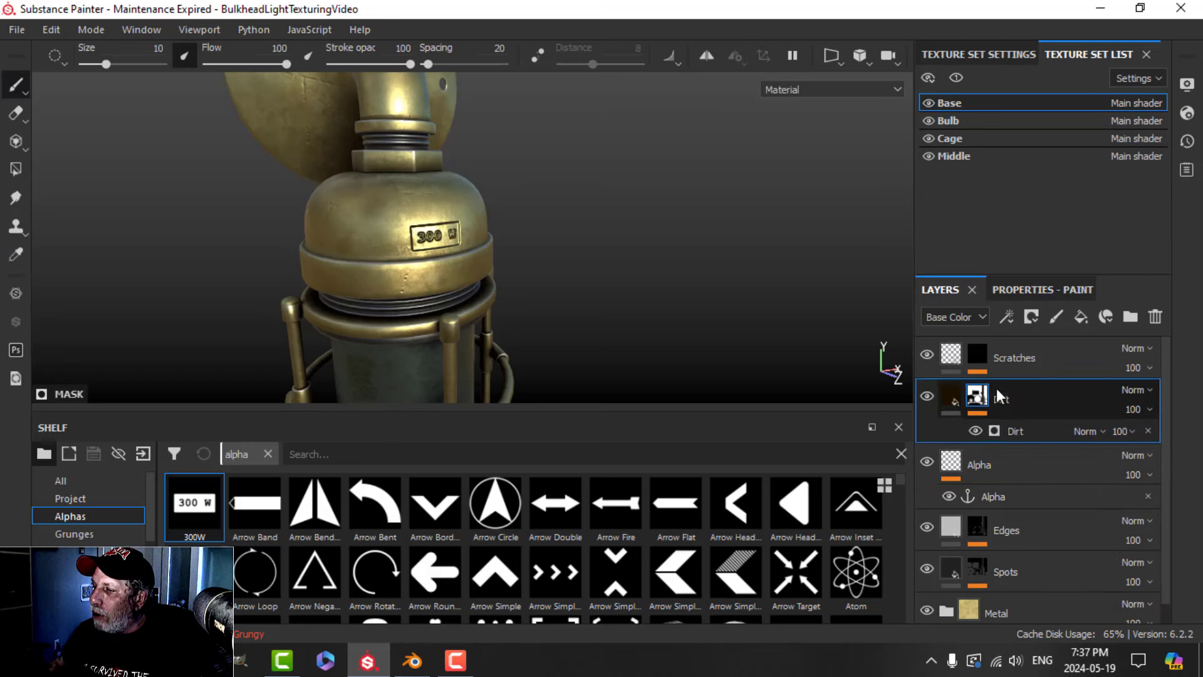
pyautogui.click(1033, 289)
pyautogui.scroll(-4, 996, 510)
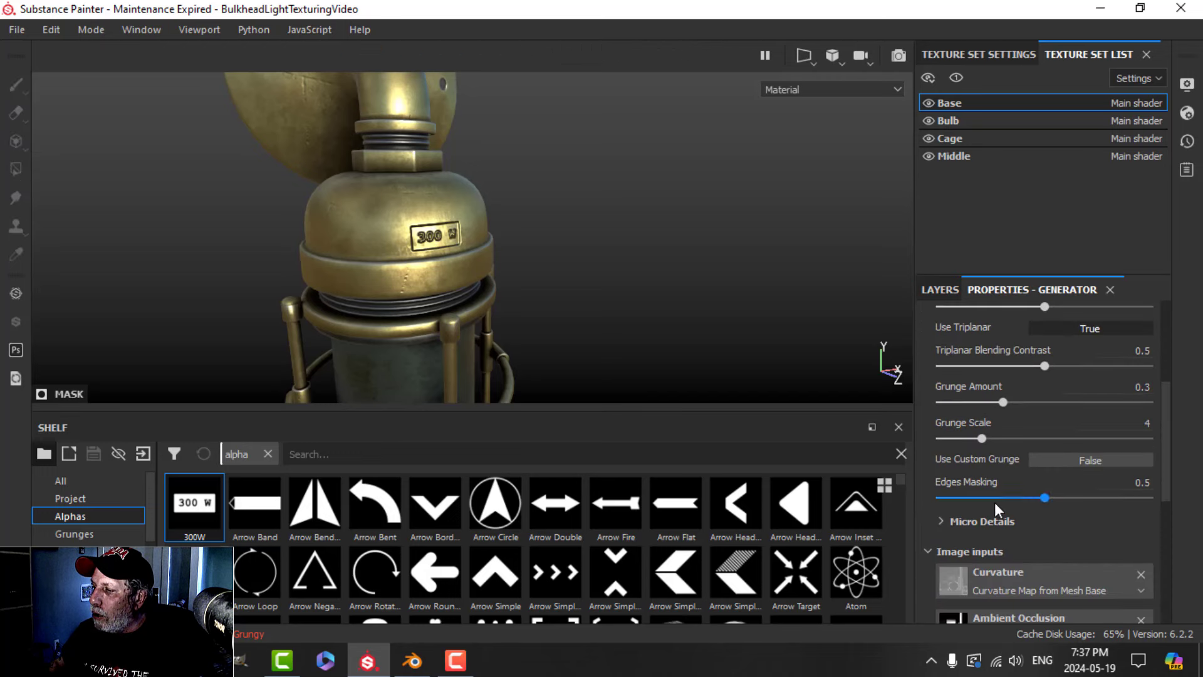
pyautogui.click(942, 520)
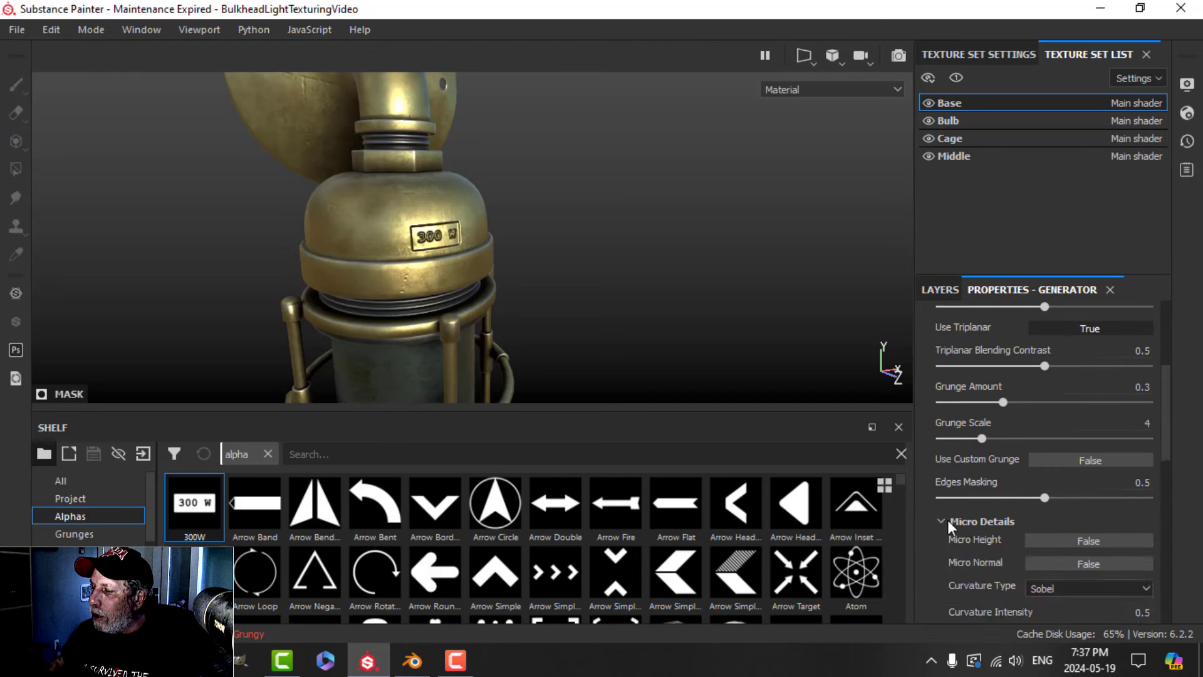
pyautogui.scroll(-2, 986, 524)
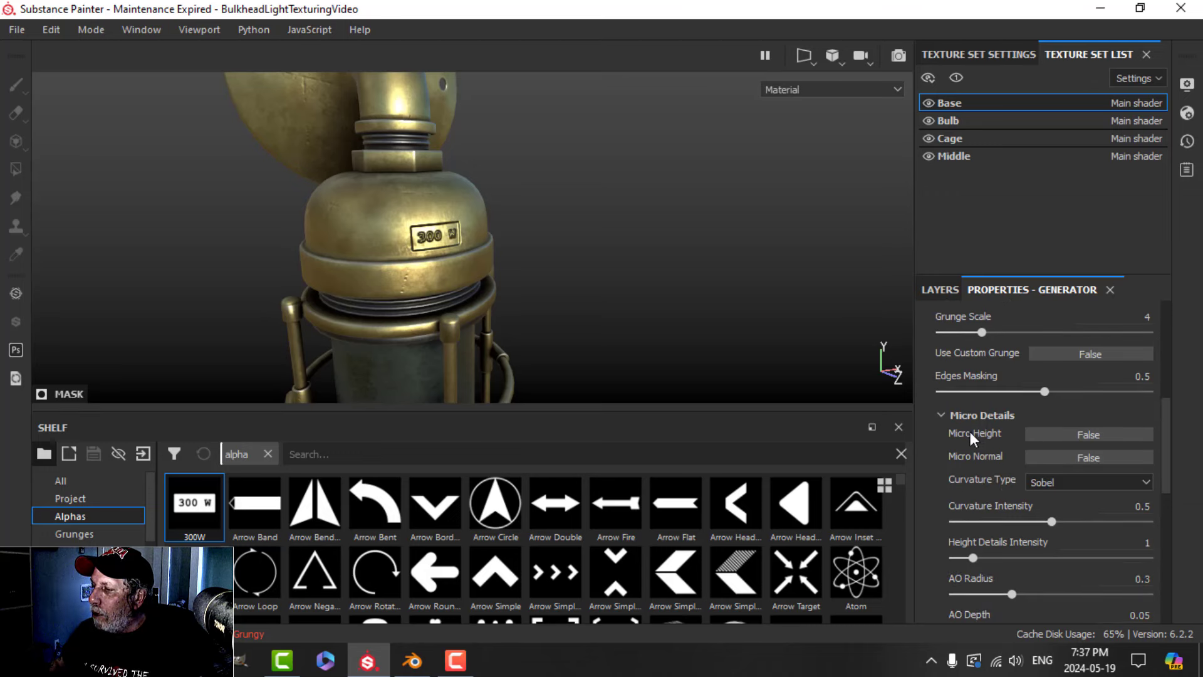
pyautogui.click(1062, 433)
# Assign the Alpha anchor point to the Dirt generator's Micro Height input and set its referenced channel to Height.
pyautogui.scroll(-5, 1027, 460)
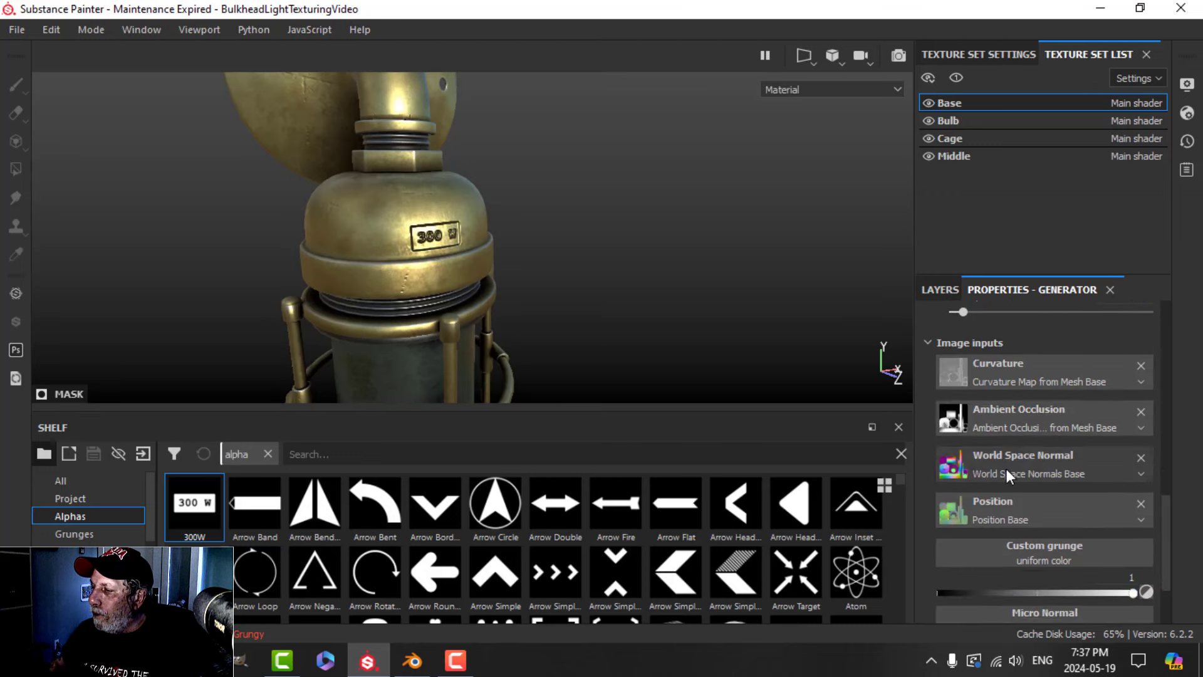
pyautogui.click(1048, 574)
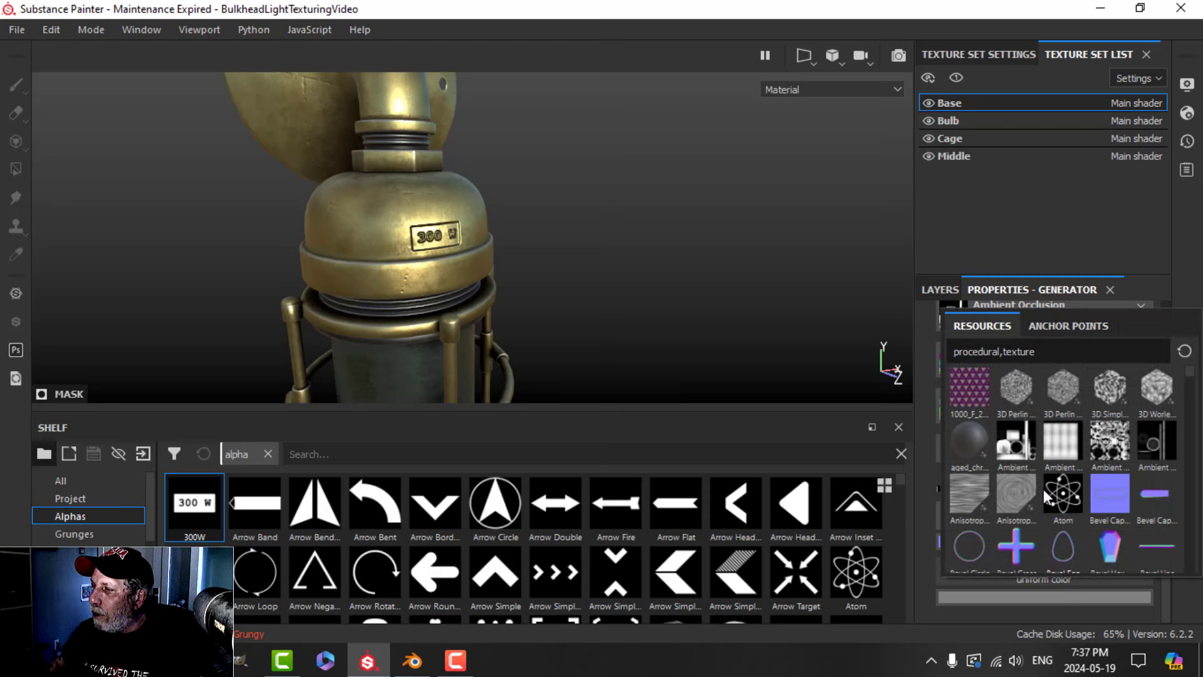
pyautogui.click(1063, 327)
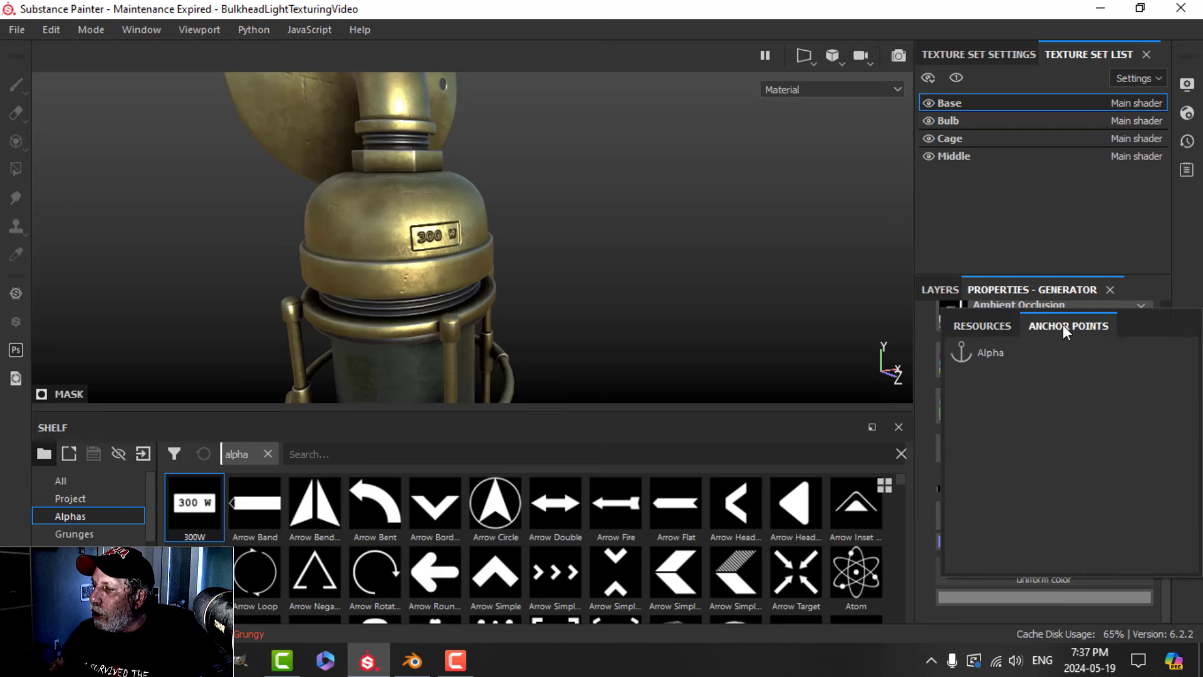
pyautogui.click(970, 352)
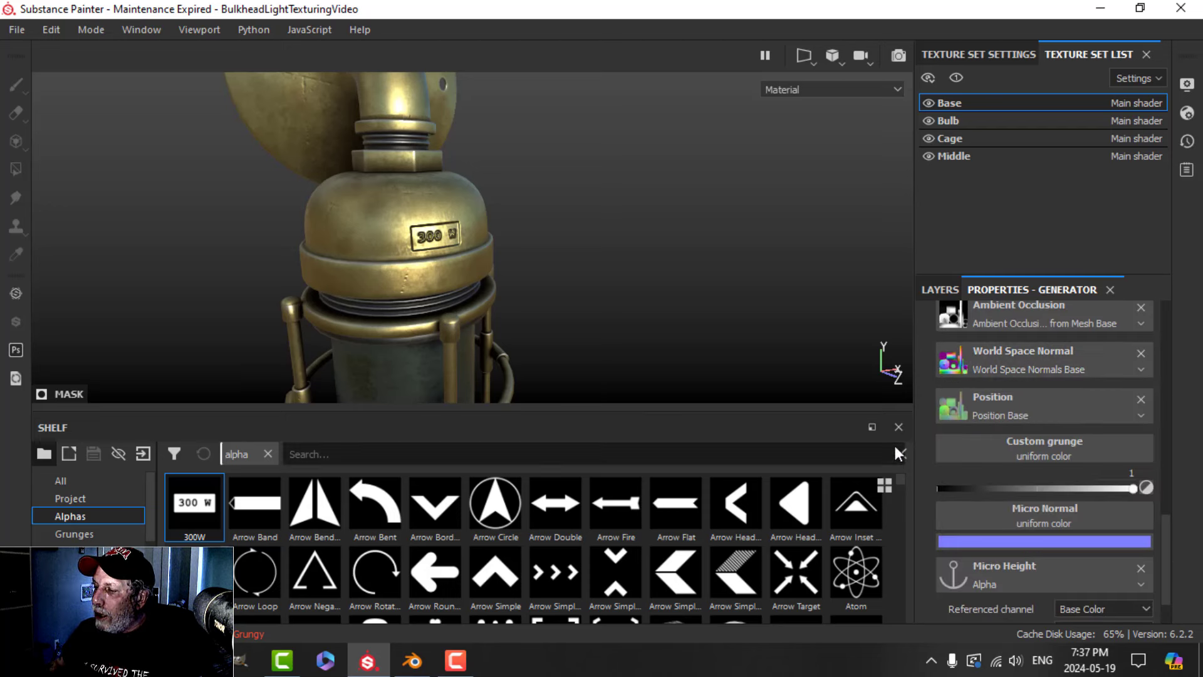
pyautogui.scroll(-2, 1003, 600)
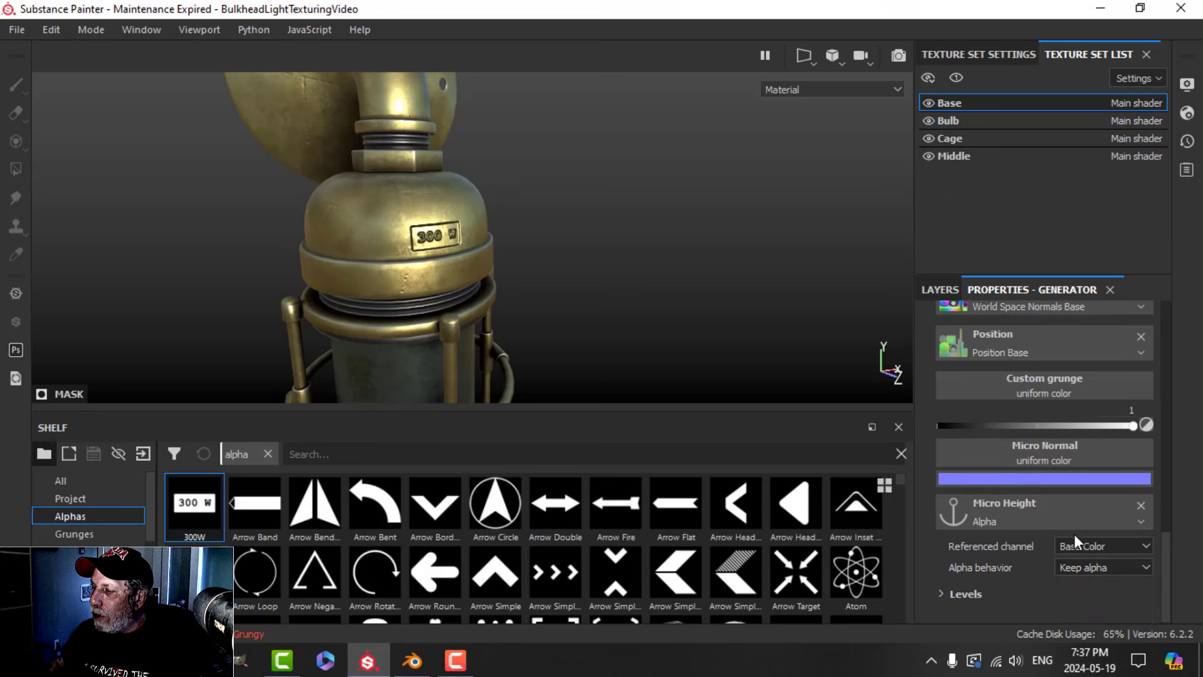
pyautogui.scroll(-2, 506, 272)
pyautogui.scroll(4, 507, 275)
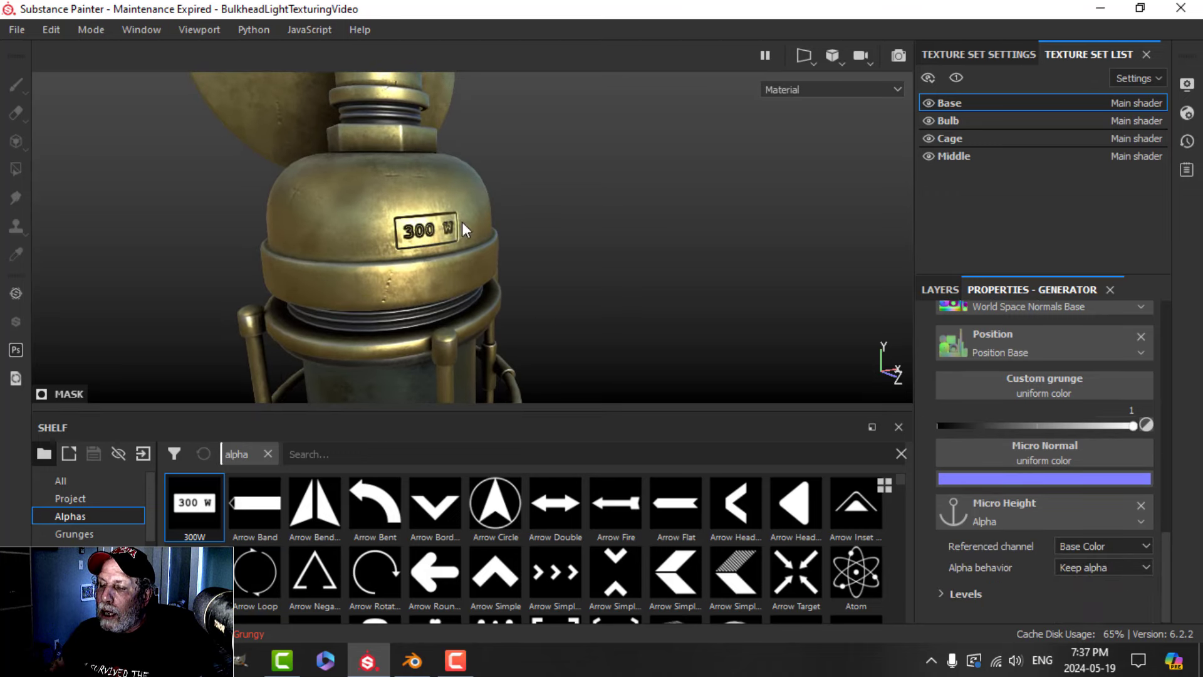
pyautogui.click(1076, 544)
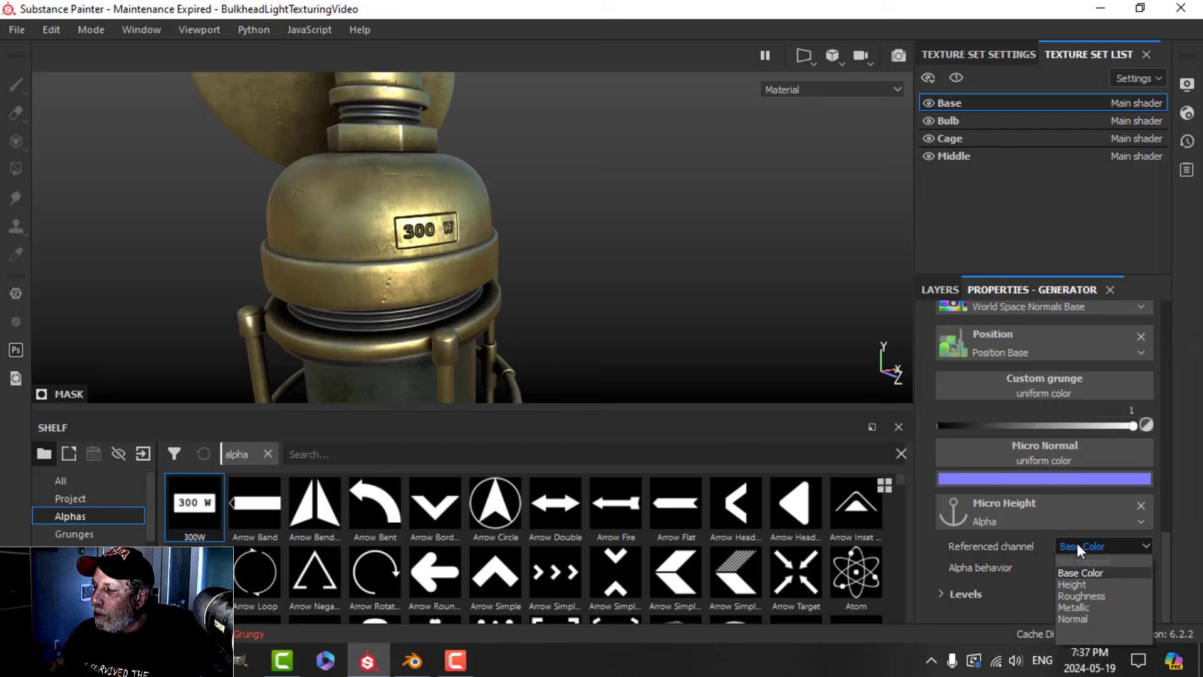
pyautogui.click(1075, 584)
pyautogui.scroll(-3, 540, 249)
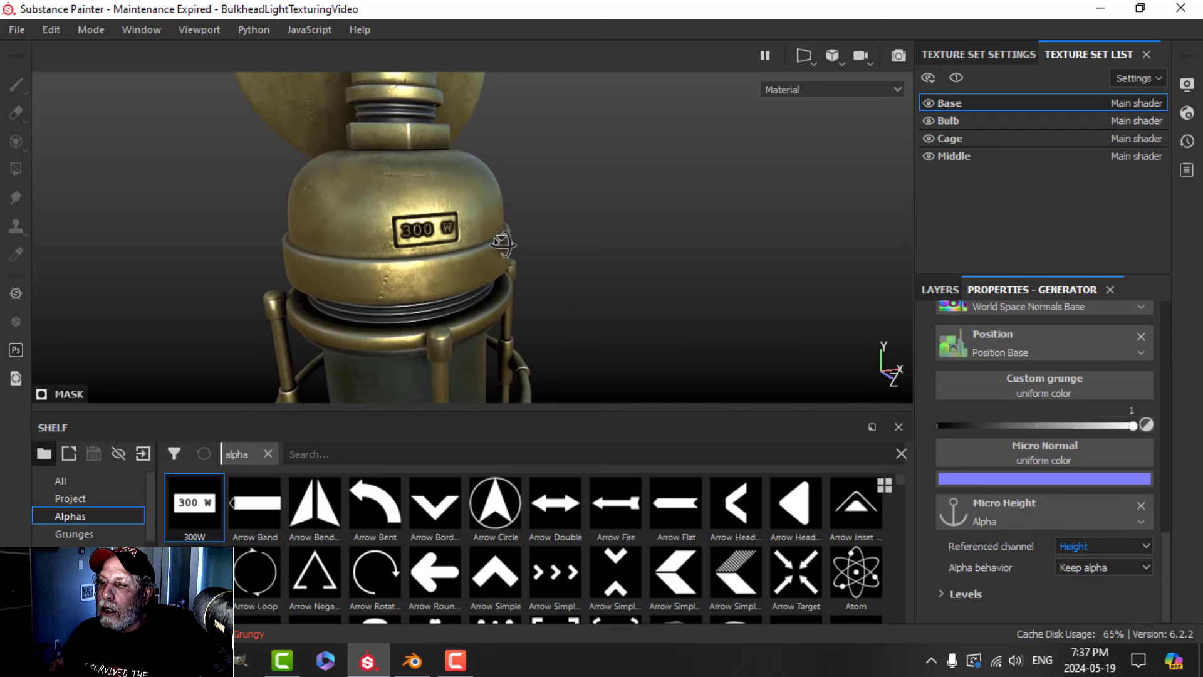
pyautogui.scroll(3, 502, 222)
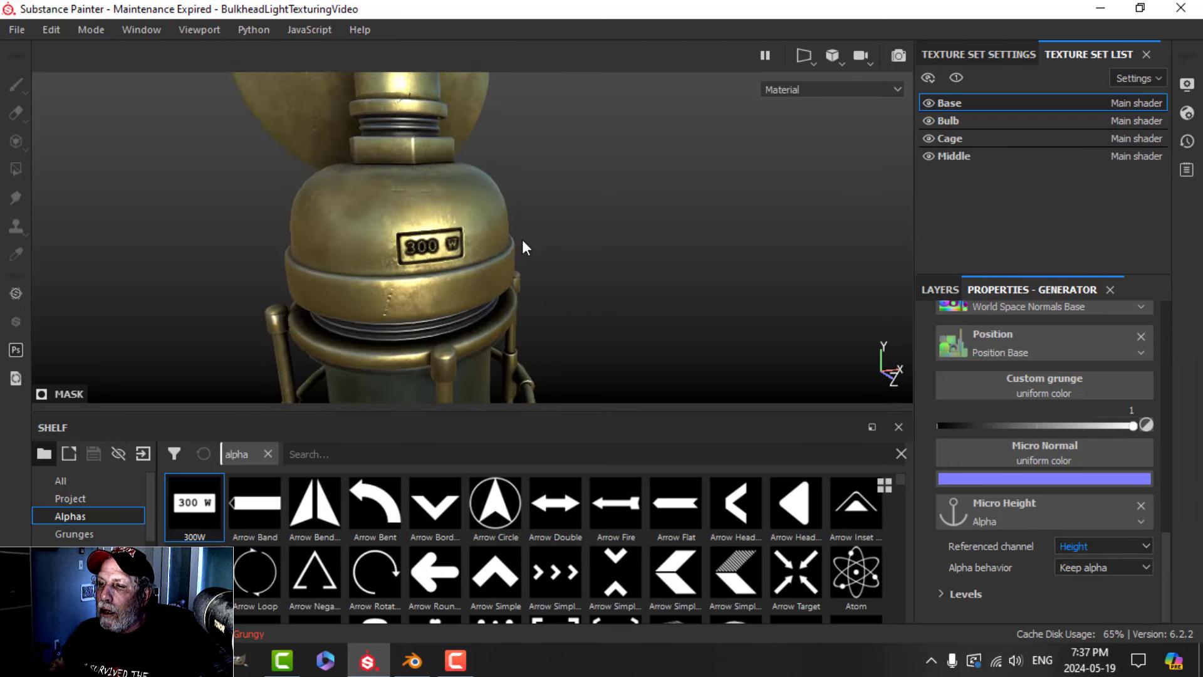
# Adjust the Micro Height levels to an input black point of -0.443 and an input white point of 0.54.
pyautogui.click(949, 591)
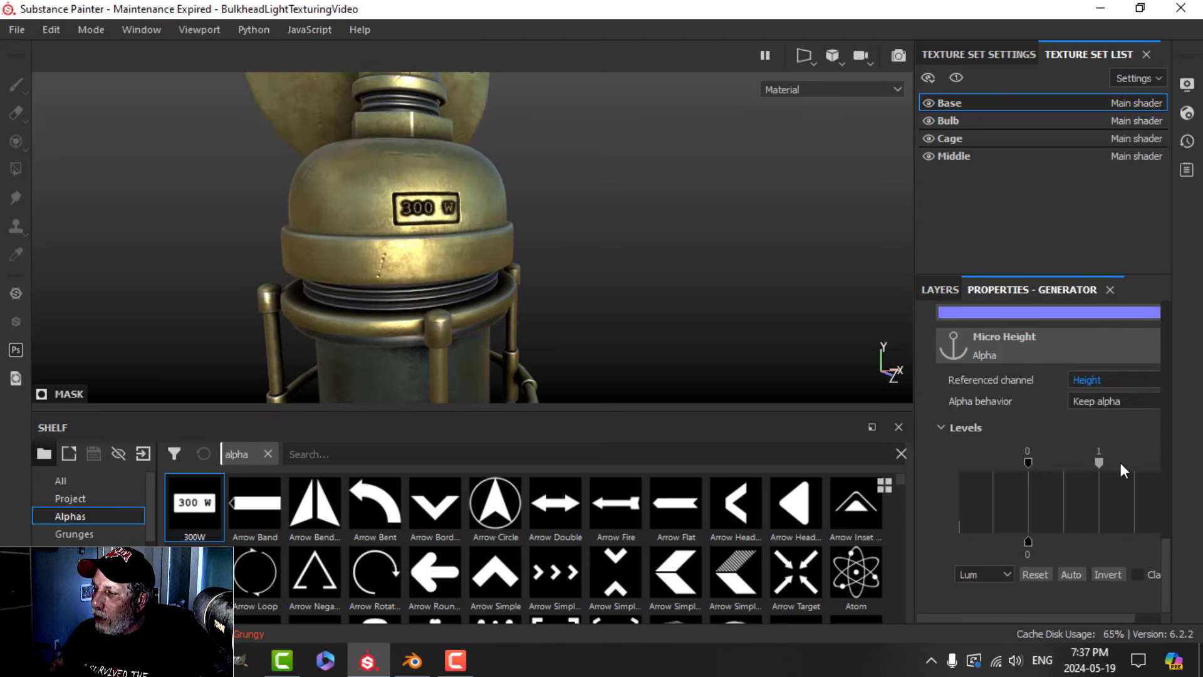
pyautogui.moveTo(1072, 615); pyautogui.dragTo(1135, 619)
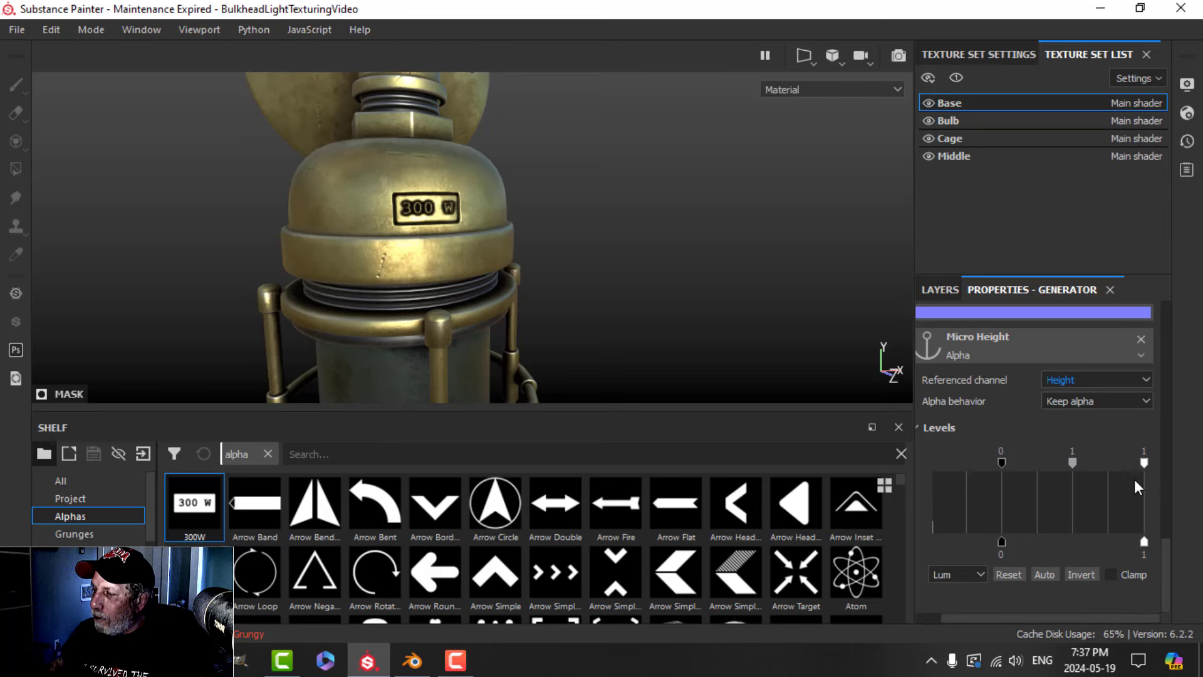
pyautogui.moveTo(1144, 463); pyautogui.dragTo(1094, 475)
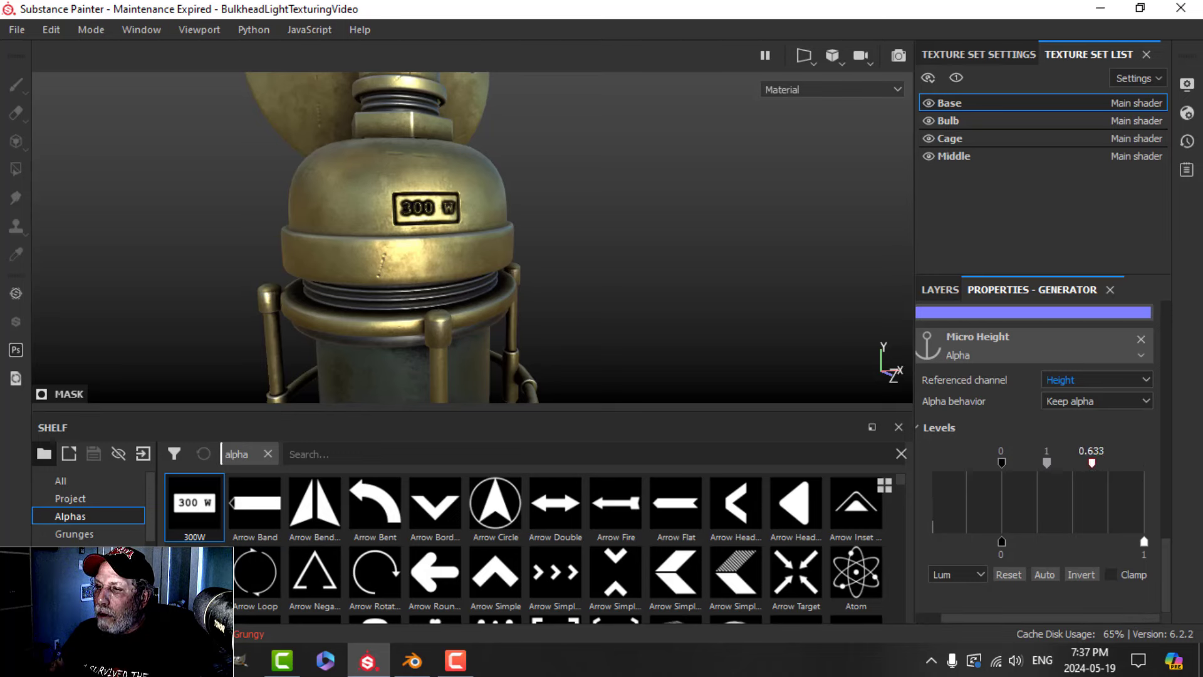
pyautogui.hotkey('ctrl', 'z')
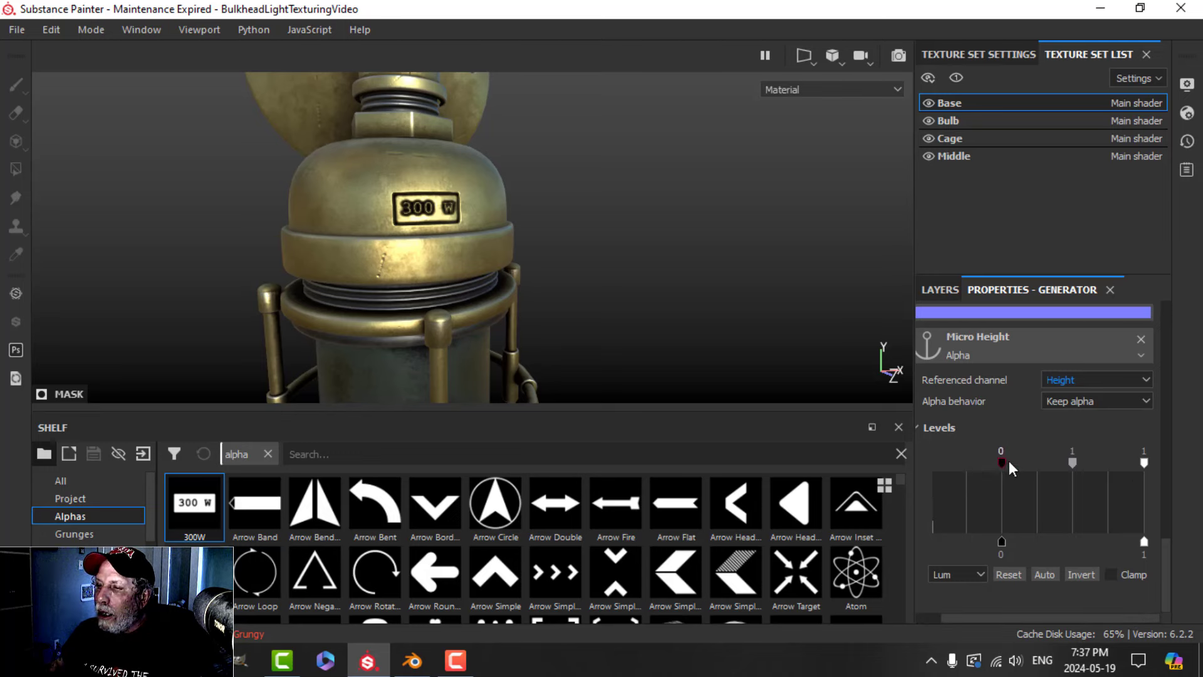
pyautogui.moveTo(1010, 467); pyautogui.dragTo(985, 465)
pyautogui.moveTo(1144, 463); pyautogui.dragTo(1079, 464)
pyautogui.moveTo(1145, 540); pyautogui.dragTo(1193, 542)
pyautogui.scroll(3, 602, 316)
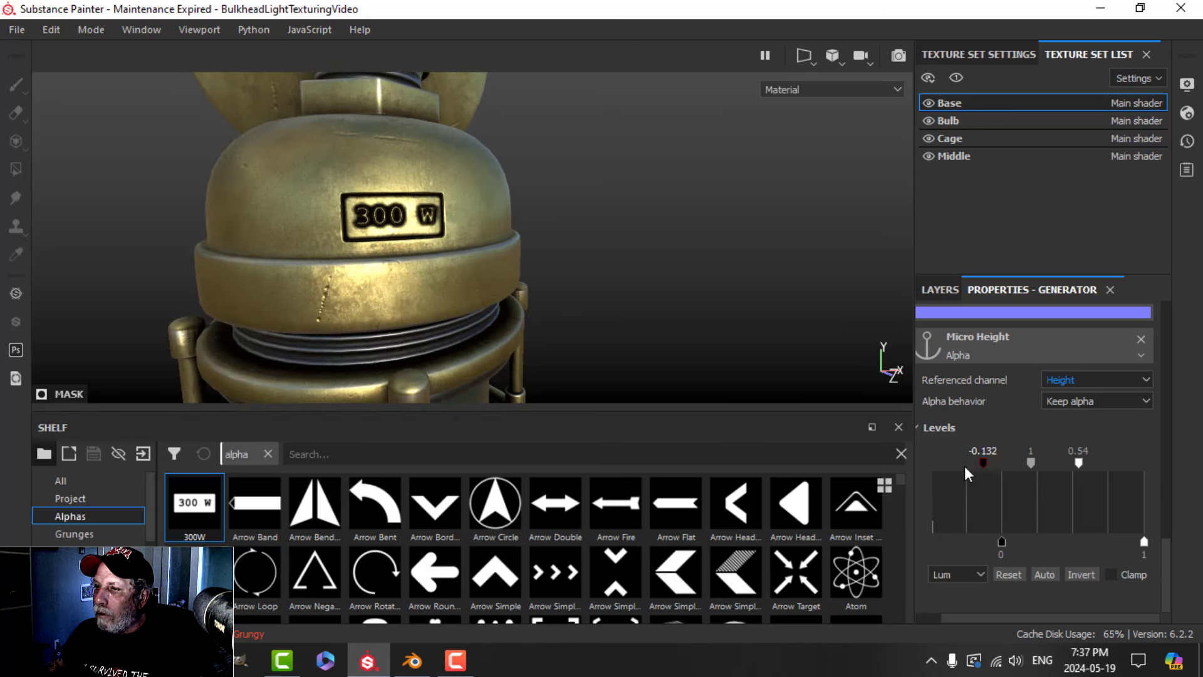
pyautogui.moveTo(966, 473); pyautogui.dragTo(938, 474)
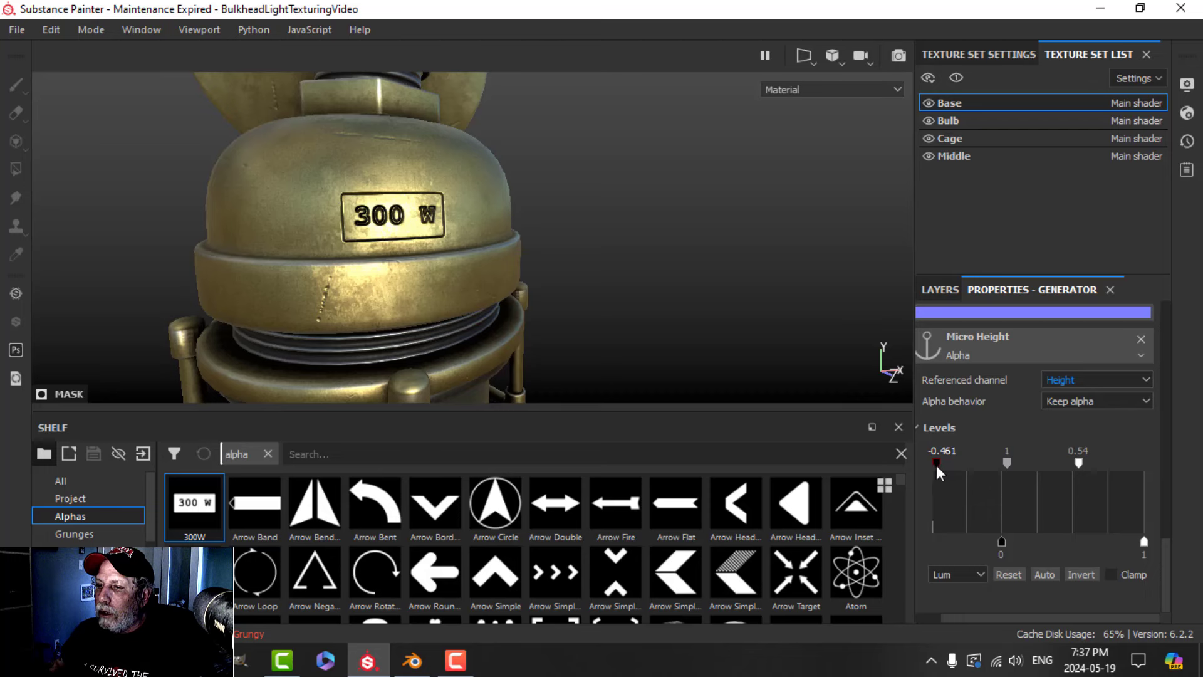
# Examine the label's dirt and the whole light from further away, and select the Scratches layer in the layer stack.
pyautogui.scroll(-3, 596, 294)
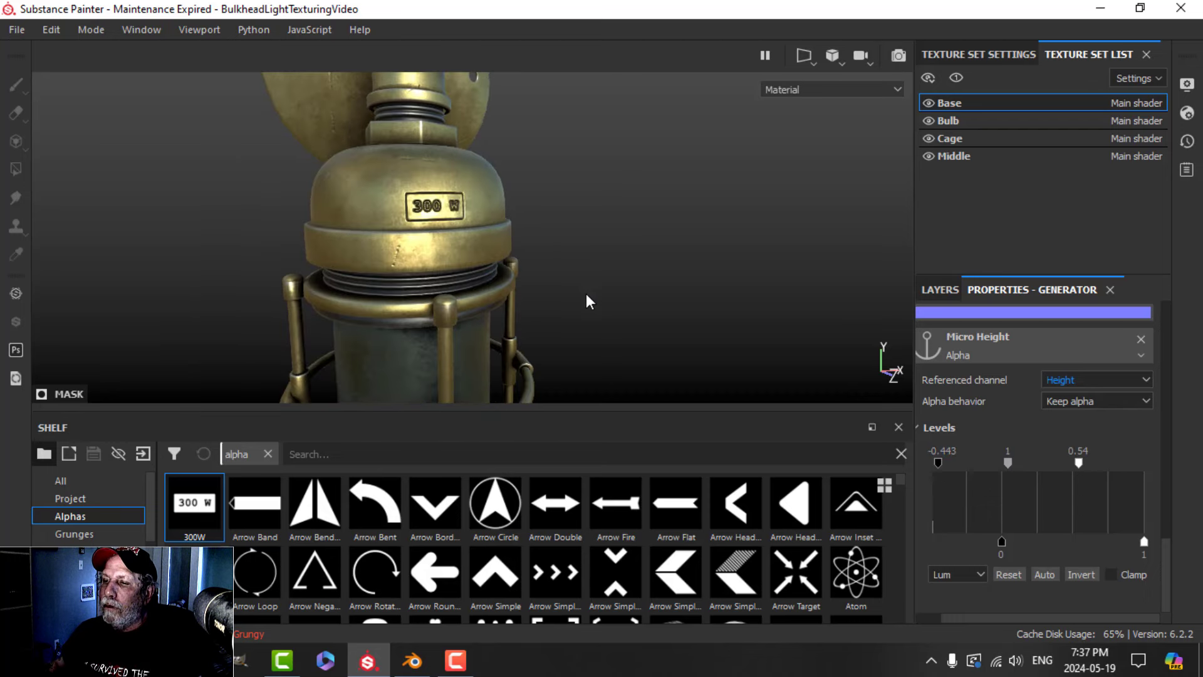
pyautogui.keyDown('alt'); pyautogui.moveTo(585, 298); pyautogui.dragTo(566, 242); pyautogui.keyUp('alt')
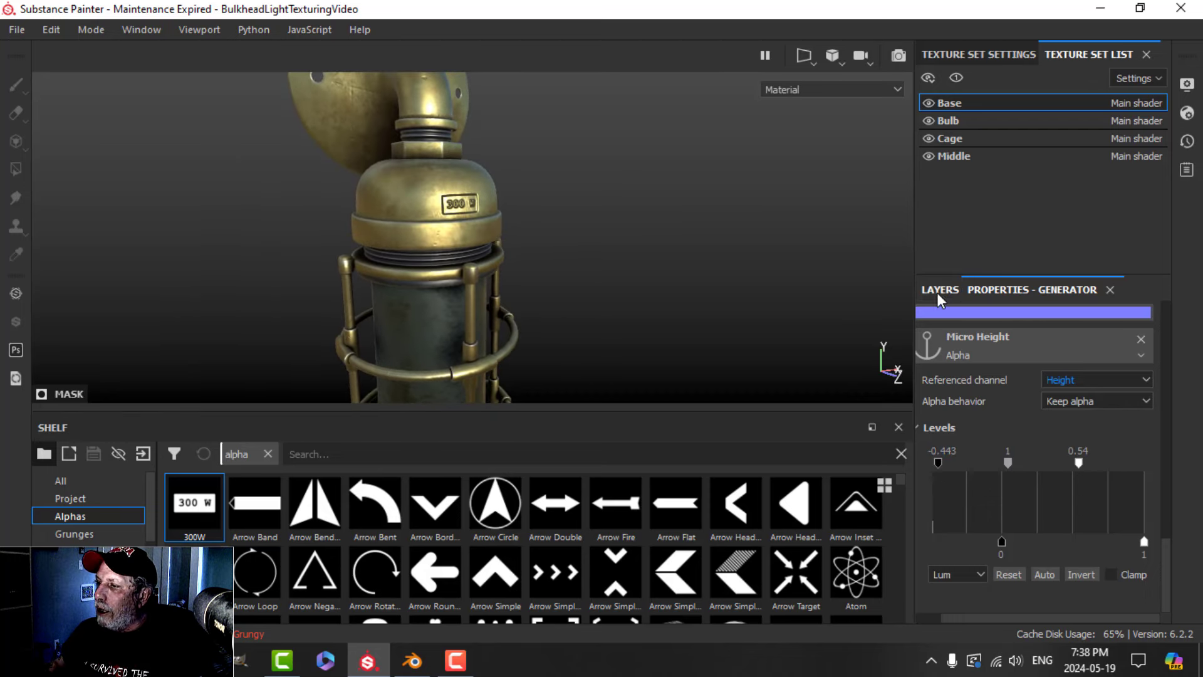
pyautogui.click(938, 292)
pyautogui.click(958, 345)
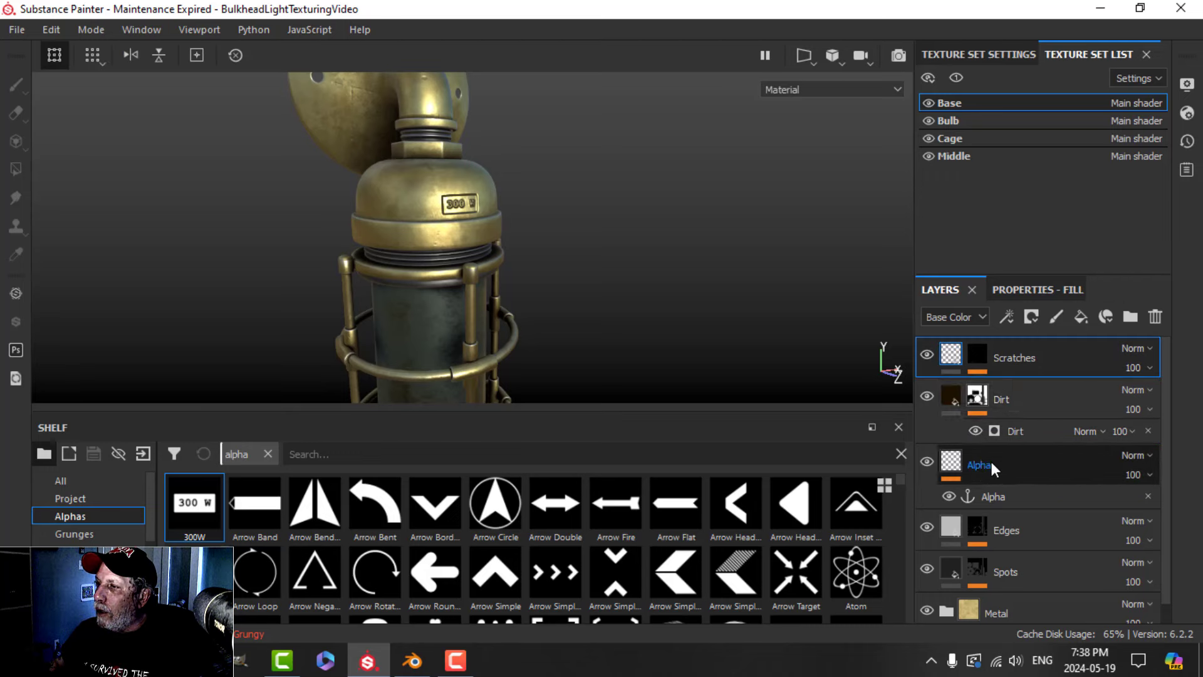
pyautogui.keyDown('alt'); pyautogui.moveTo(549, 247); pyautogui.dragTo(572, 226); pyautogui.keyUp('alt')
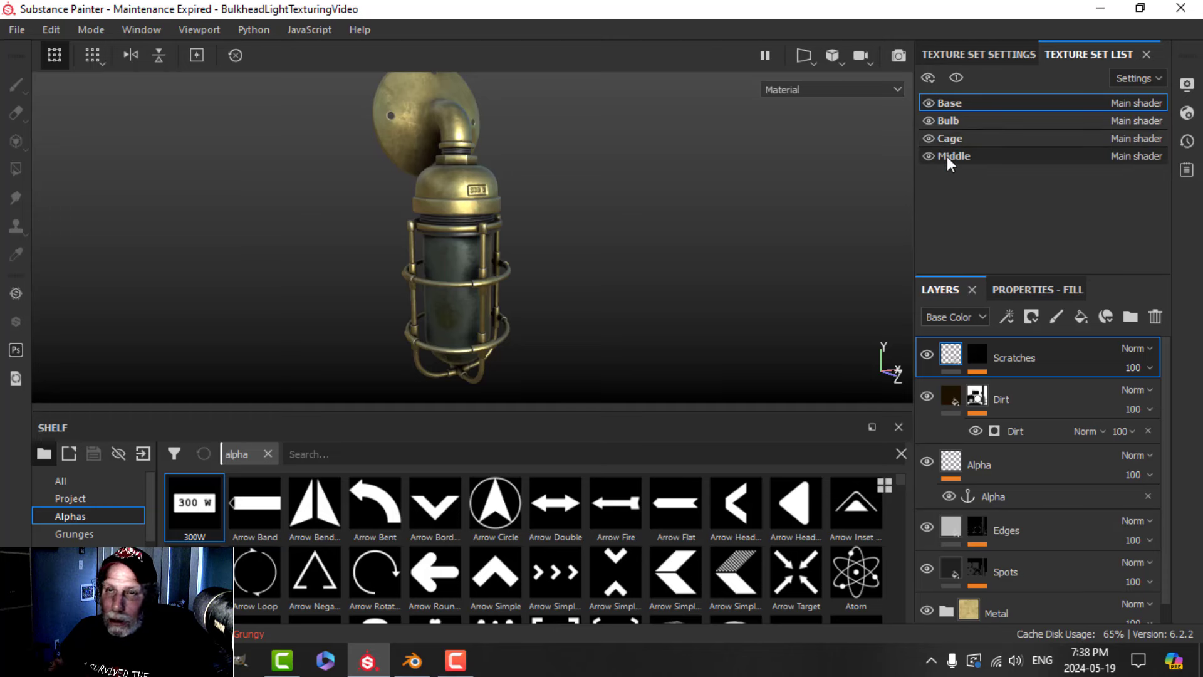
# Open the texture export and assign Normal OpenGL to the RGB channels of the Normal map in the PBR Metallic Roughness output template.
pyautogui.click(17, 31)
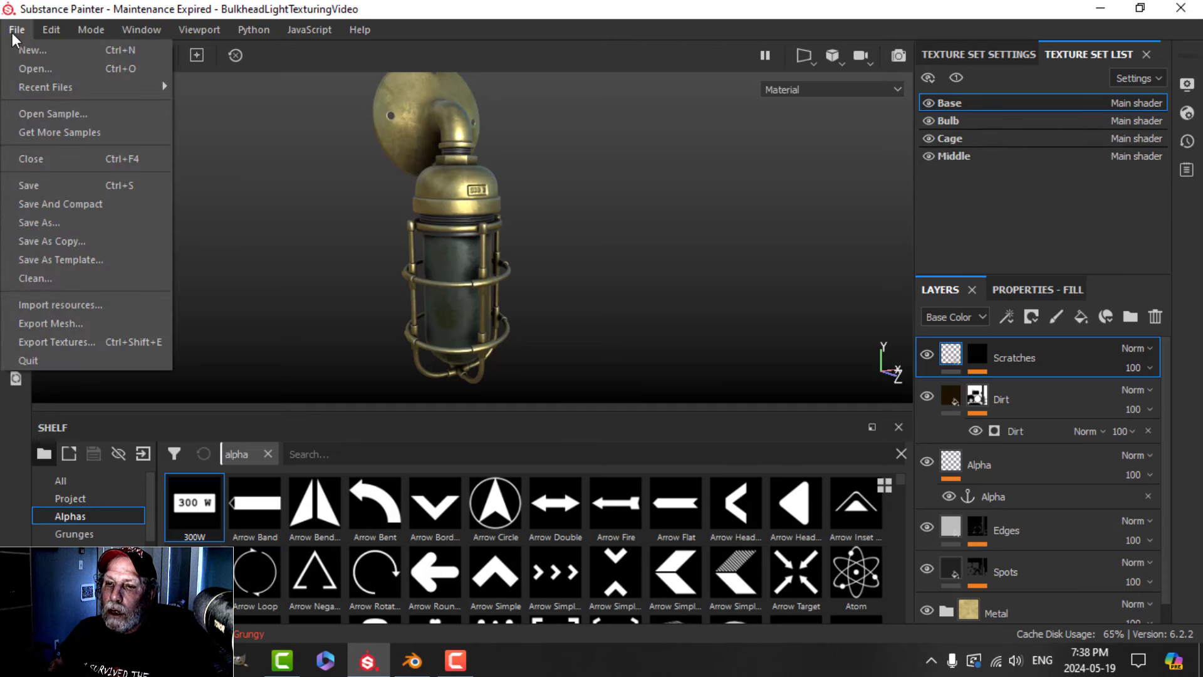
pyautogui.click(62, 341)
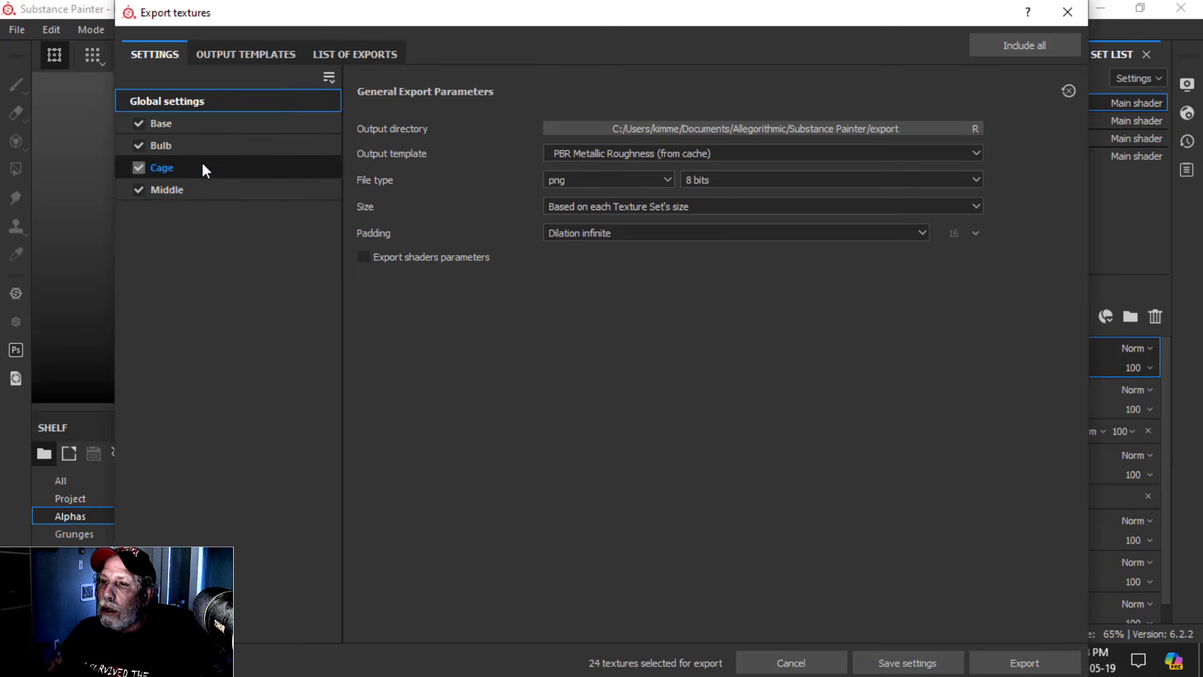
pyautogui.click(242, 56)
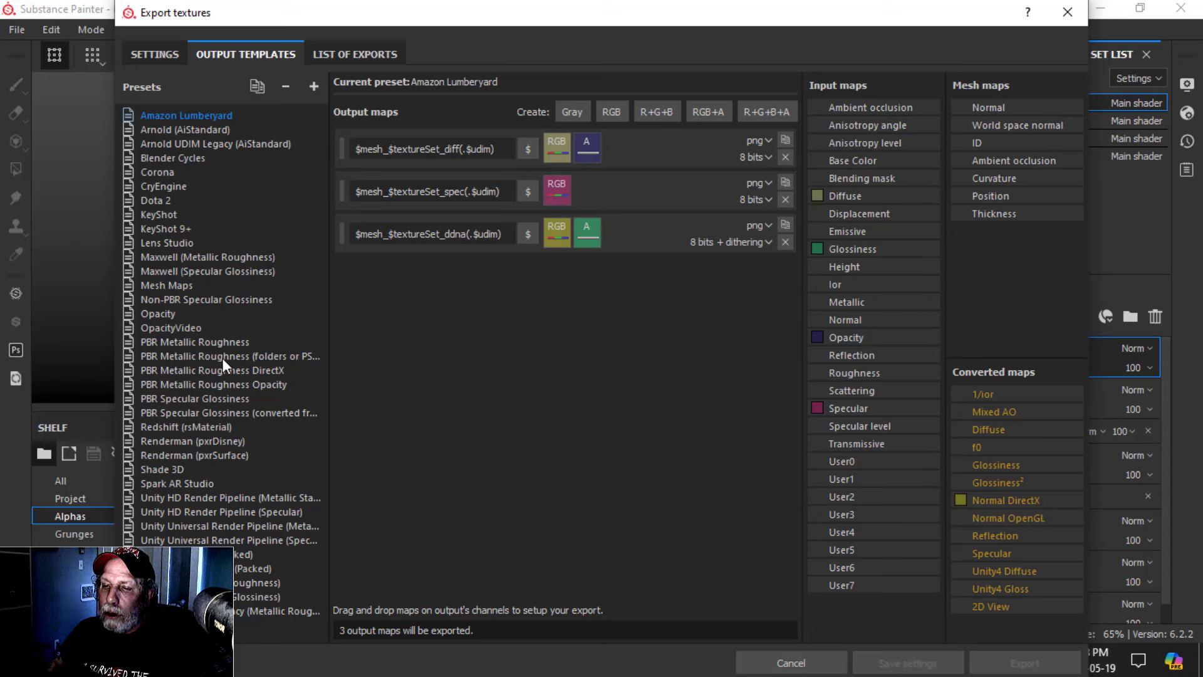
pyautogui.click(193, 343)
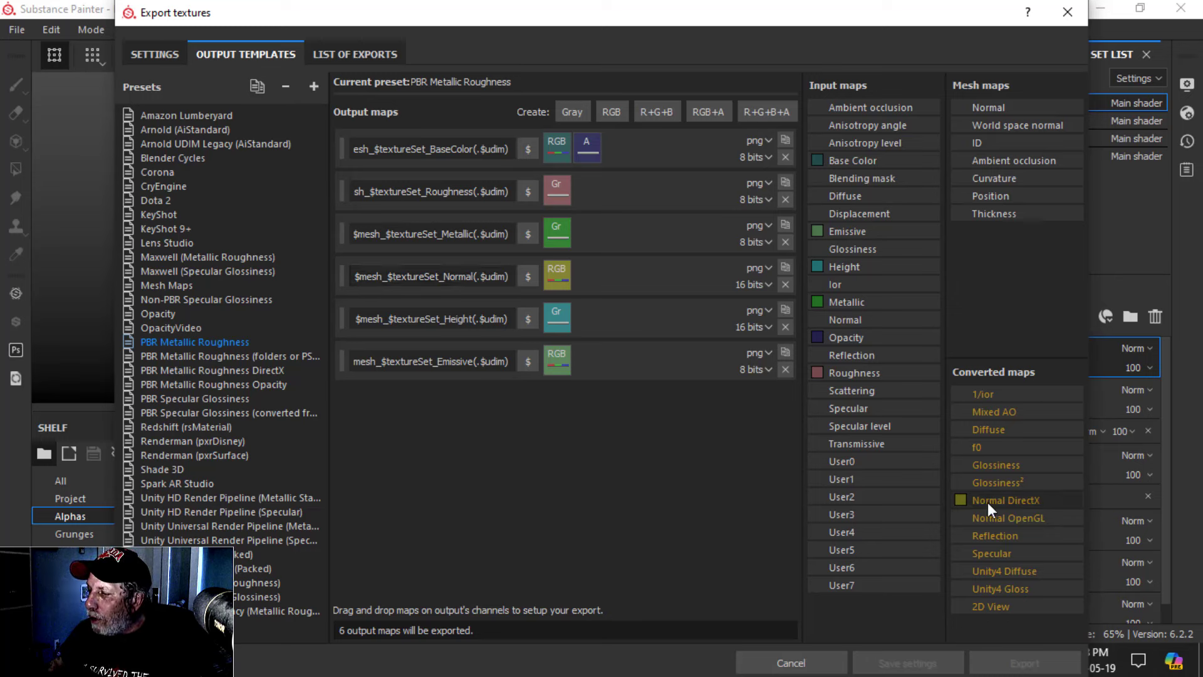
pyautogui.moveTo(1012, 519); pyautogui.dragTo(554, 276)
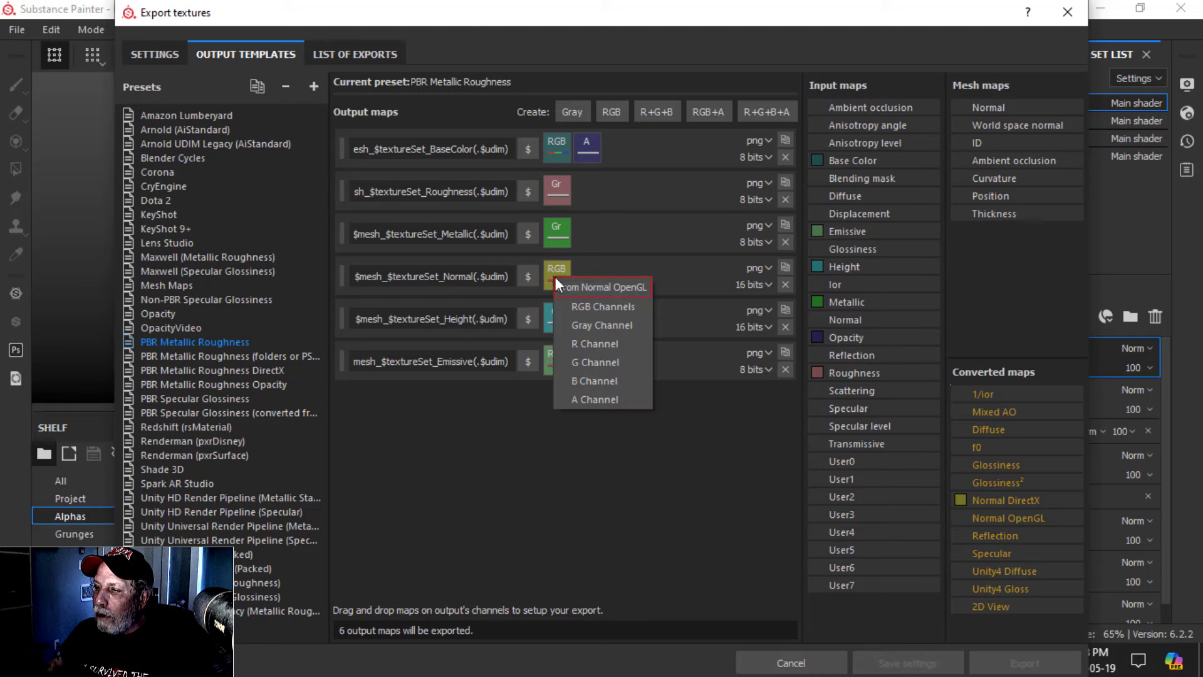
pyautogui.click(585, 305)
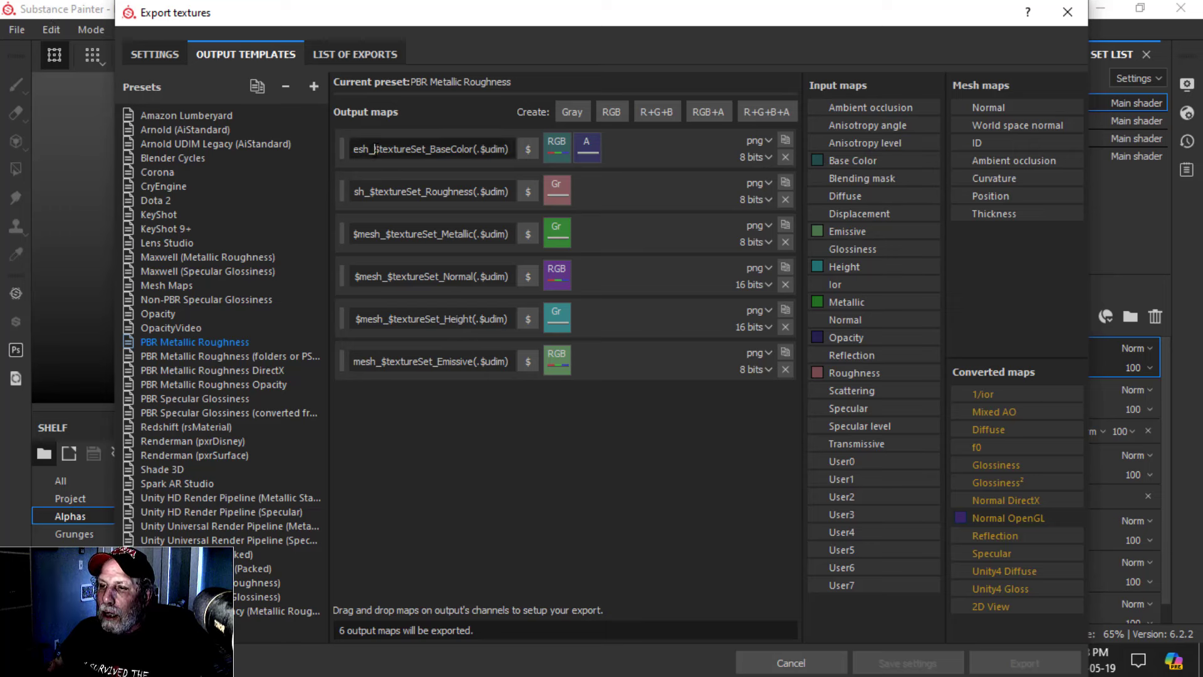
# Remove the $mesh_ prefix from all six output map names in the PBR Metallic Roughness template.
pyautogui.moveTo(374, 148); pyautogui.dragTo(312, 146)
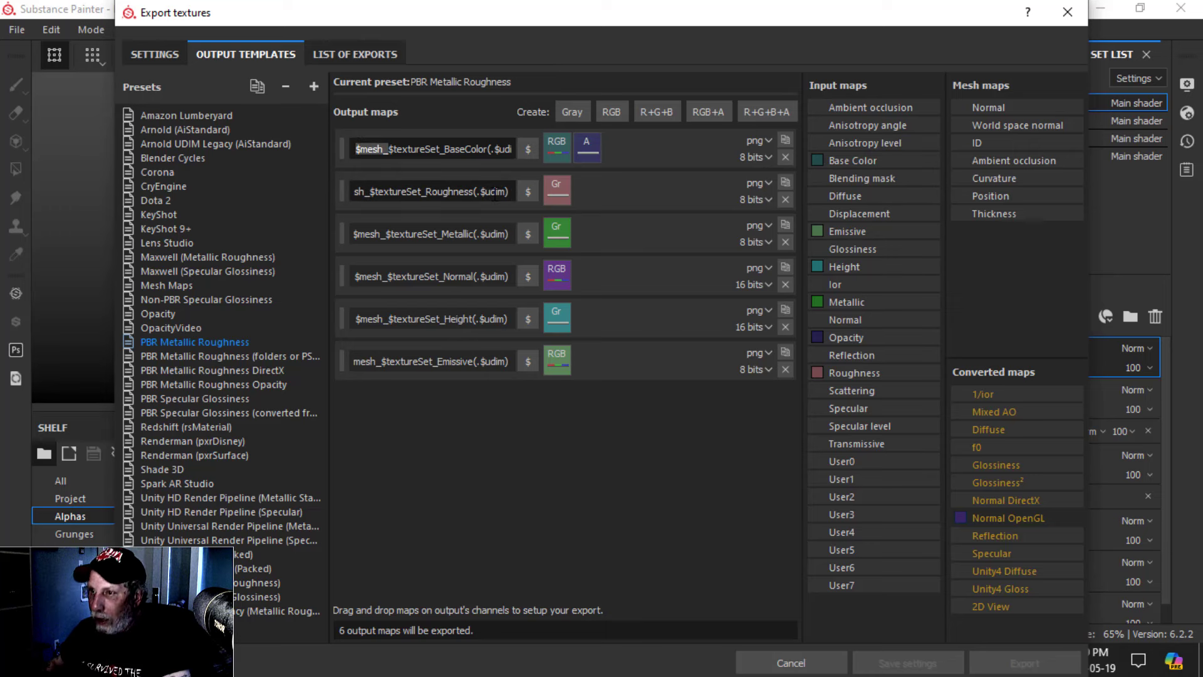
pyautogui.press('Delete')
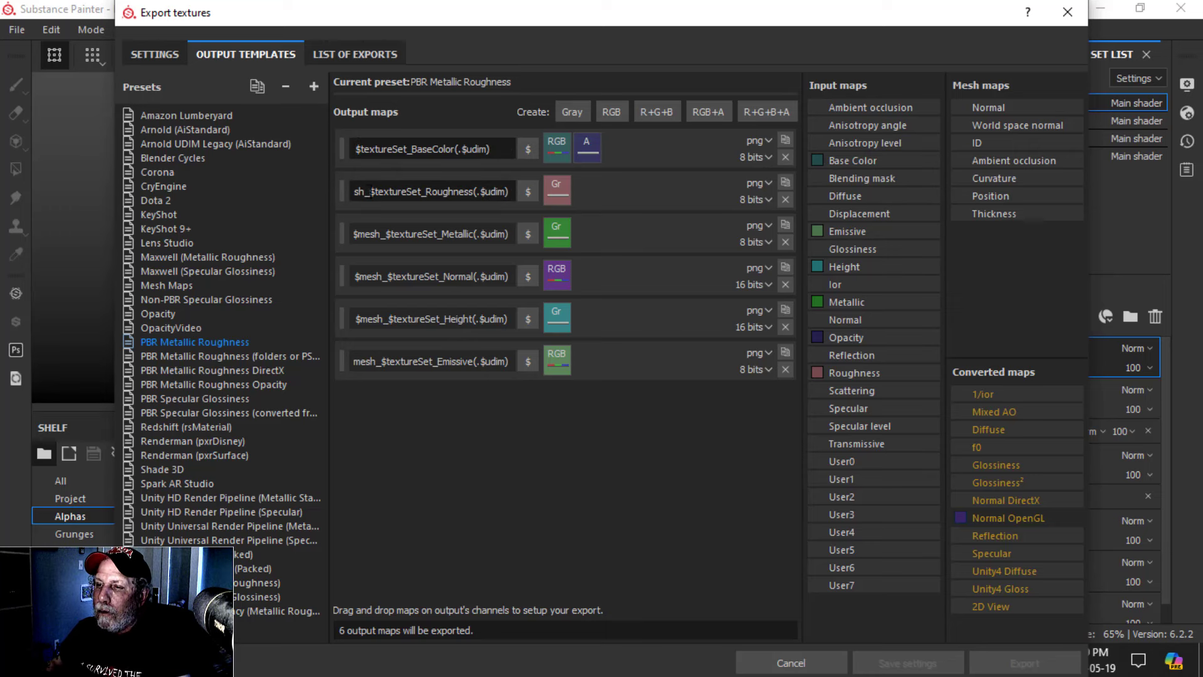
pyautogui.moveTo(364, 191); pyautogui.dragTo(340, 192)
pyautogui.press('Delete')
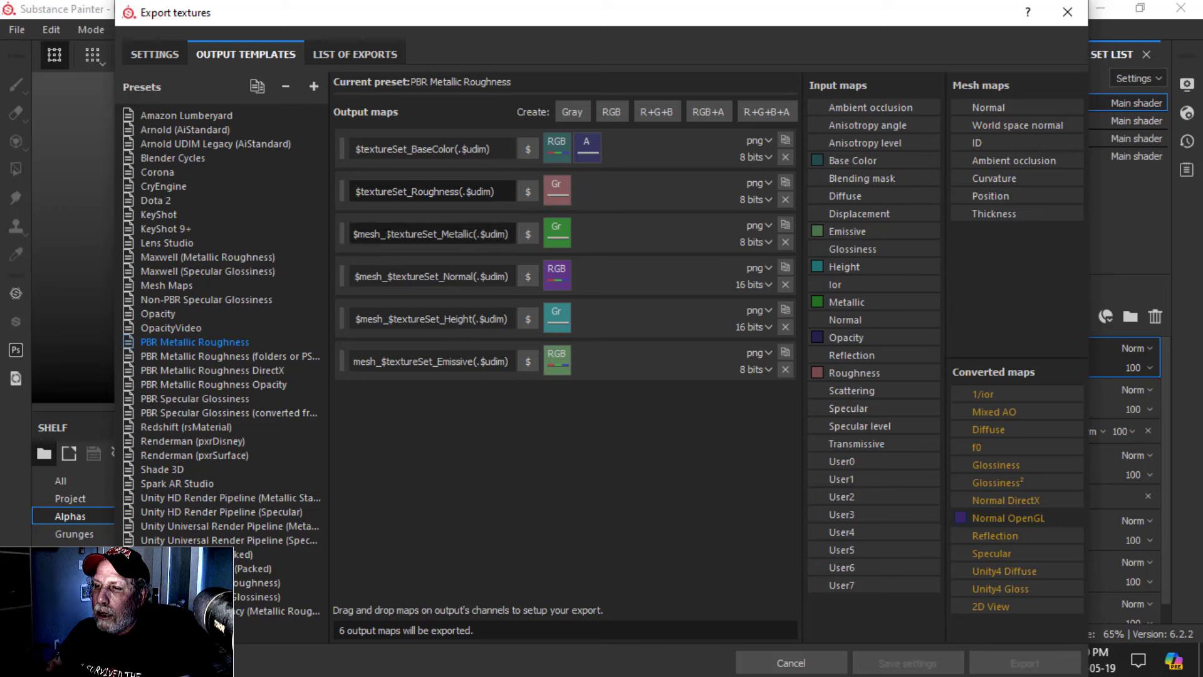
pyautogui.moveTo(385, 233); pyautogui.dragTo(344, 234)
pyautogui.press('Delete')
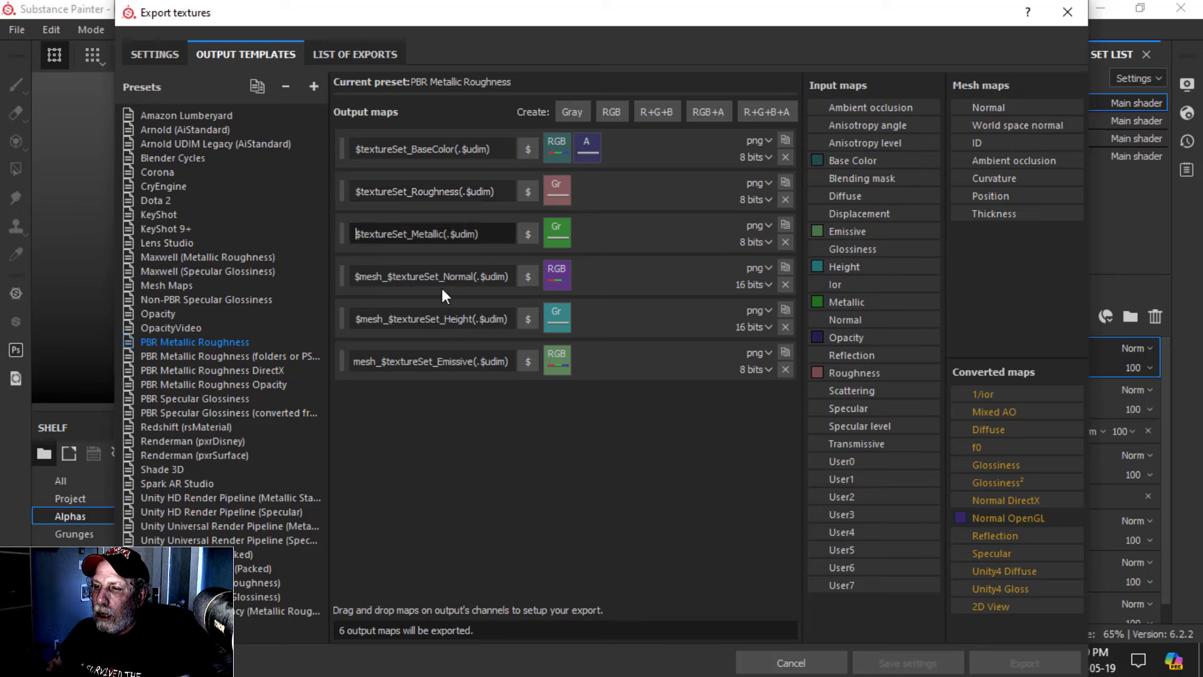
pyautogui.moveTo(387, 276); pyautogui.dragTo(351, 276)
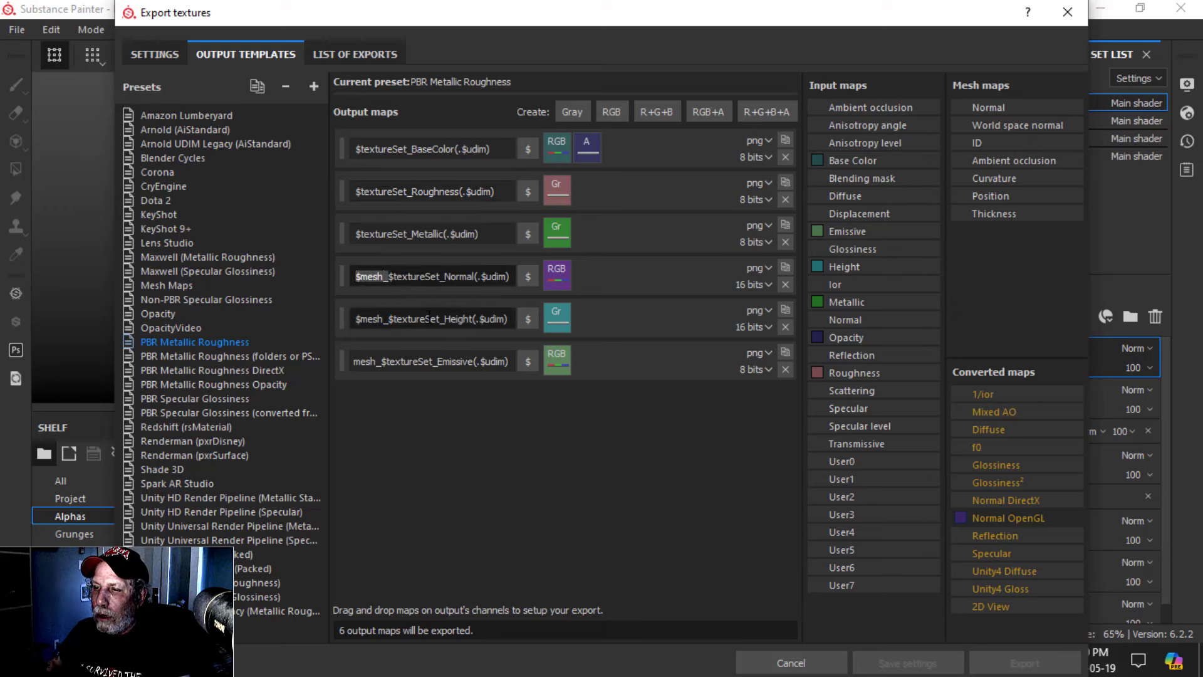
pyautogui.press('Delete')
pyautogui.moveTo(389, 319); pyautogui.dragTo(351, 319)
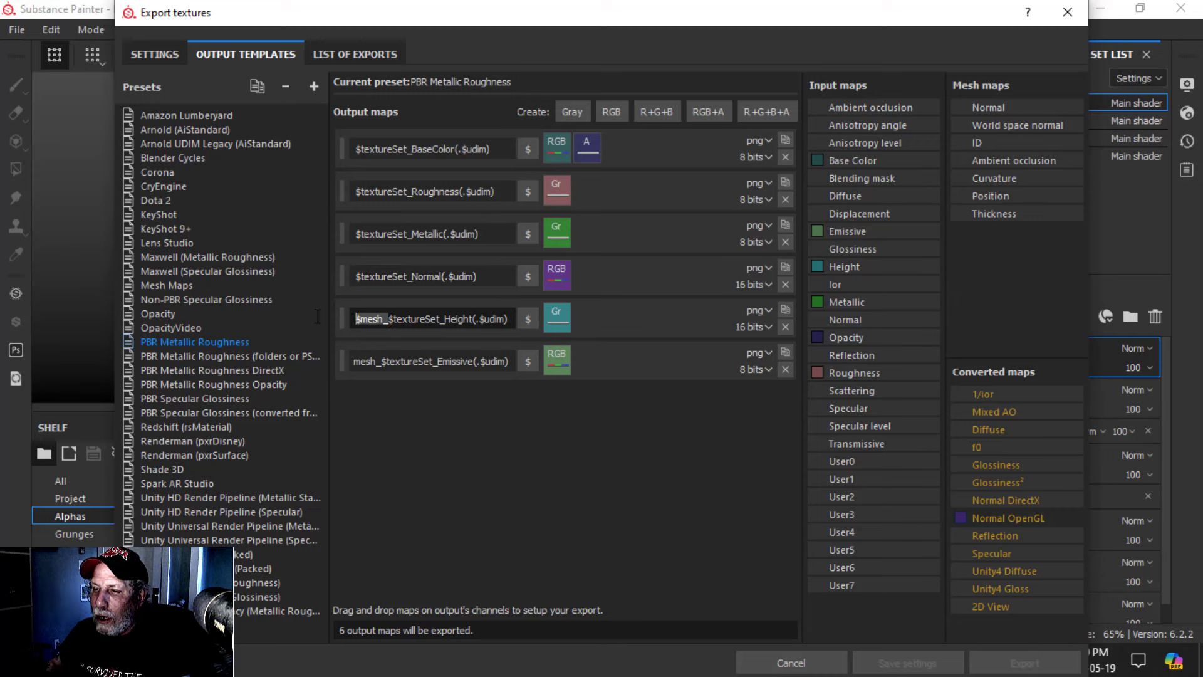
pyautogui.press('Delete')
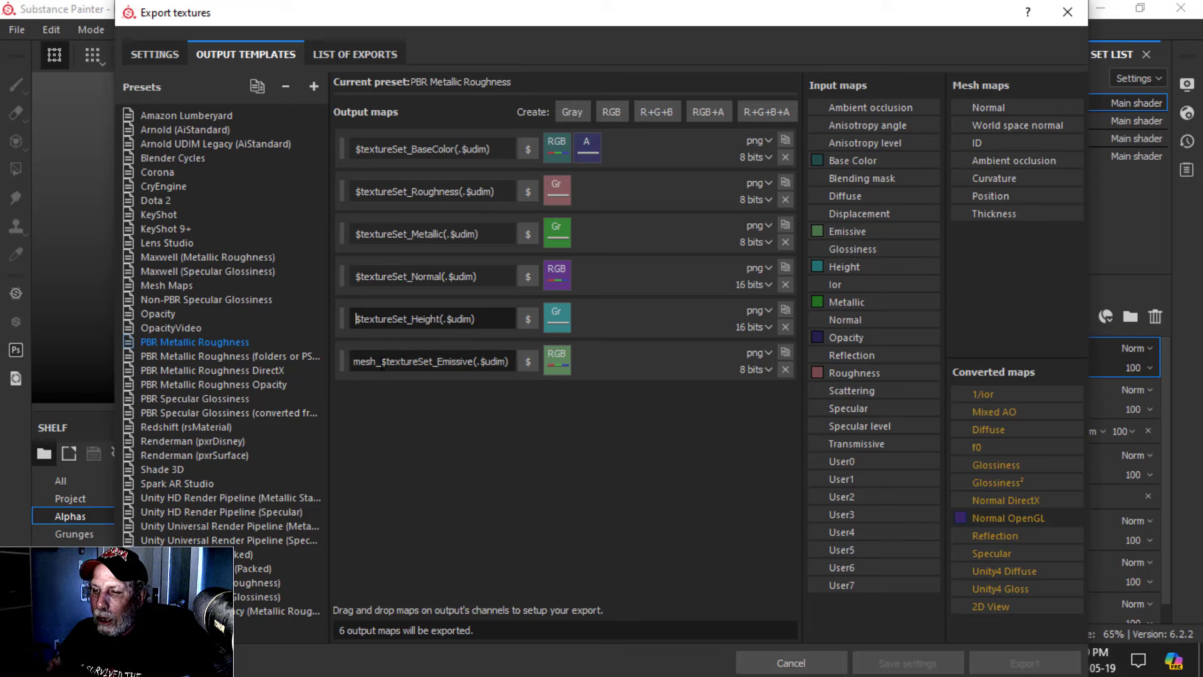
pyautogui.moveTo(382, 362); pyautogui.dragTo(350, 361)
pyautogui.press('Delete')
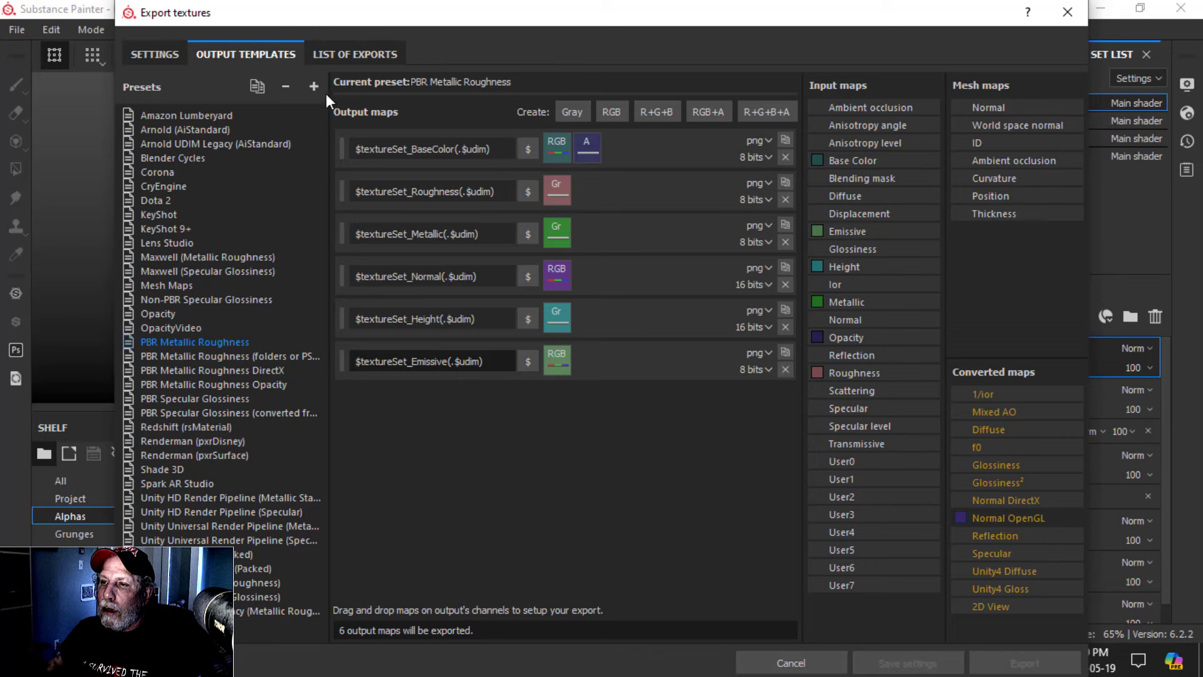
# Check the list of export files and set the global output template to PBR Metallic Roughness.
pyautogui.click(353, 55)
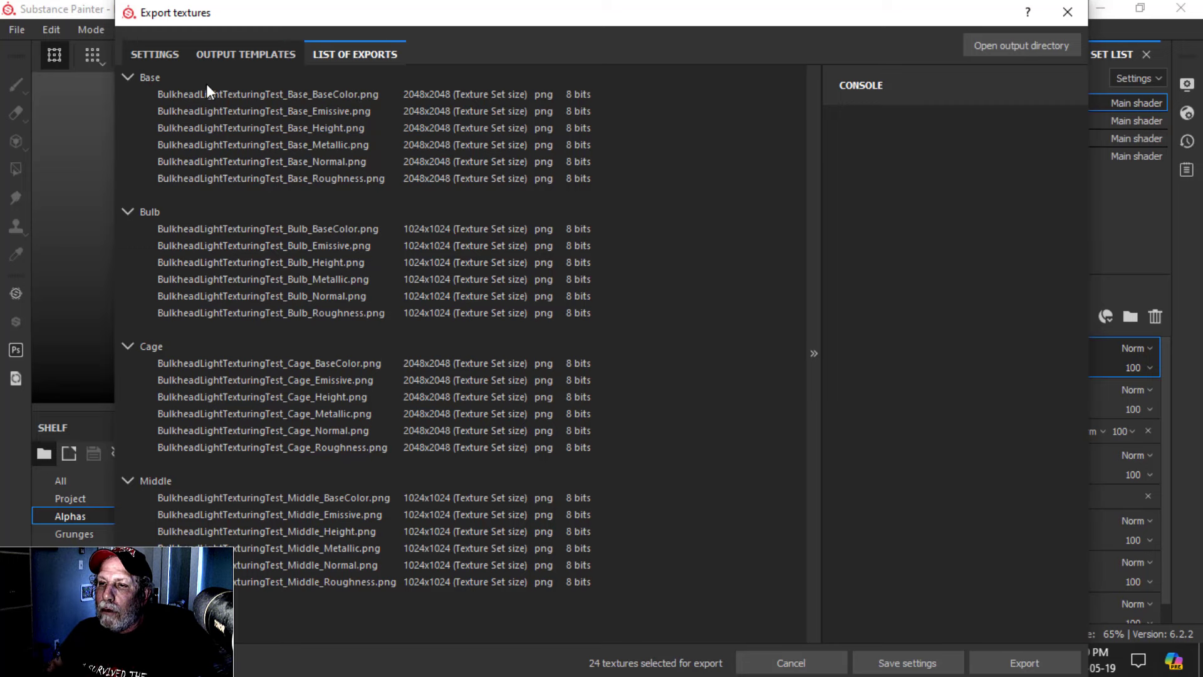
pyautogui.click(235, 54)
pyautogui.click(156, 55)
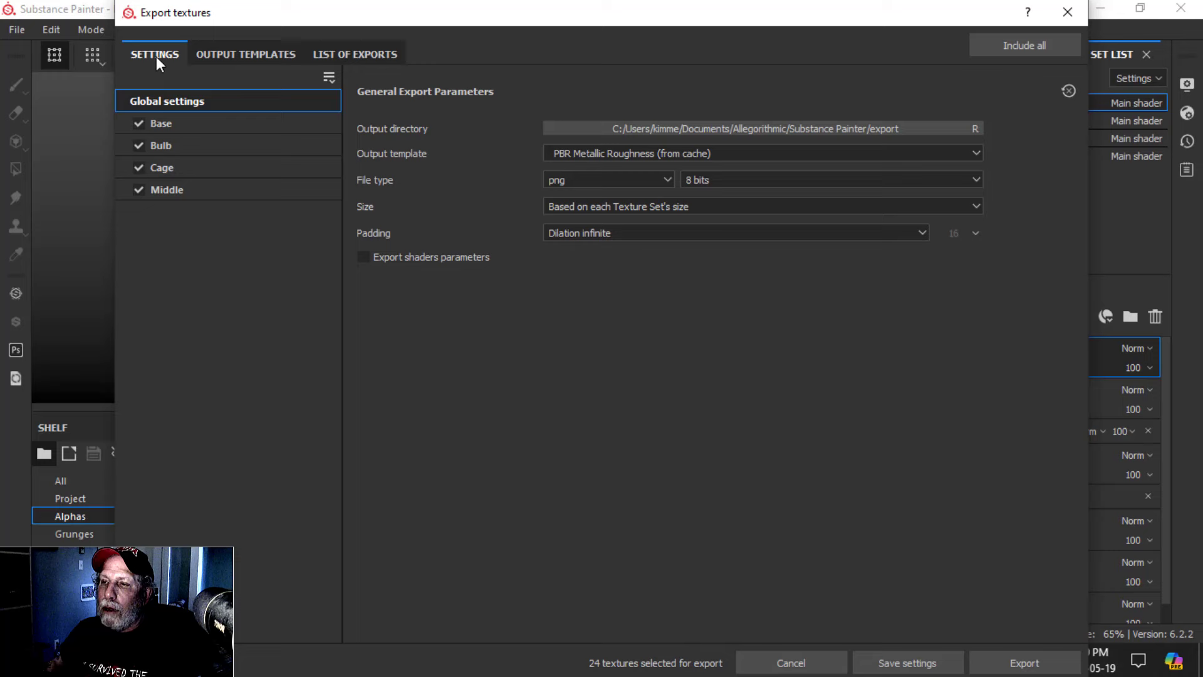
pyautogui.click(579, 152)
pyautogui.scroll(5, 645, 213)
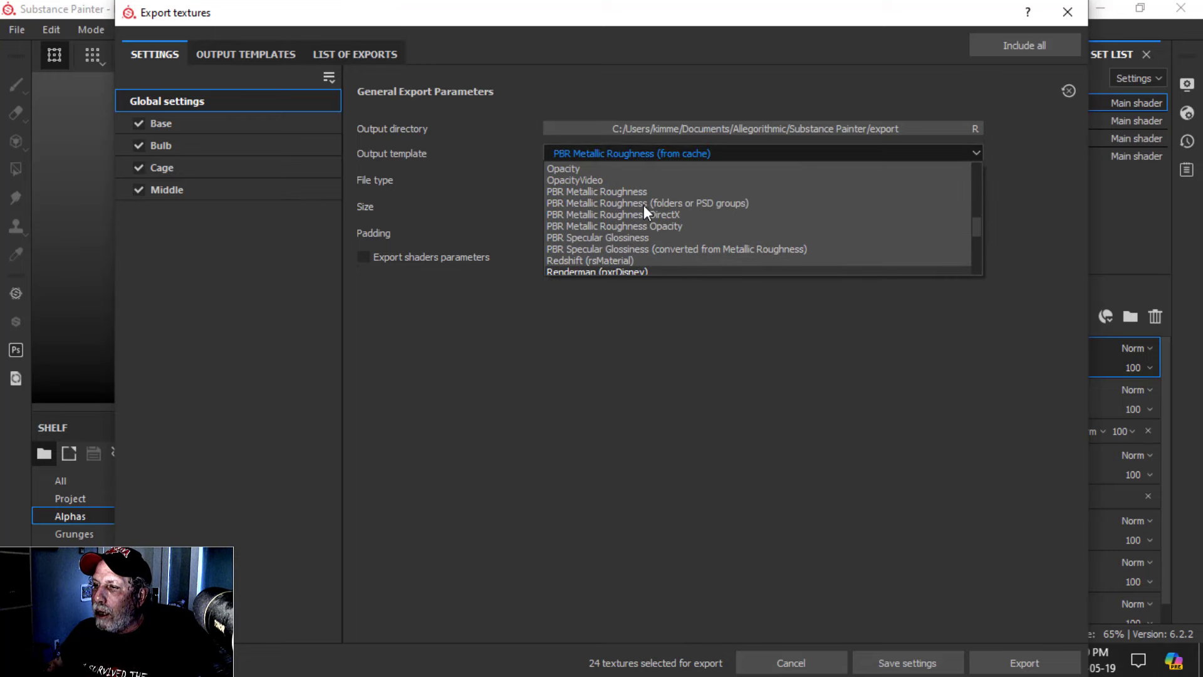
pyautogui.click(617, 191)
# Set the export's output directory to D:/DOCUMENTS/BLENDER/TEXTURE BULKHEAD LIGHT.
pyautogui.click(660, 129)
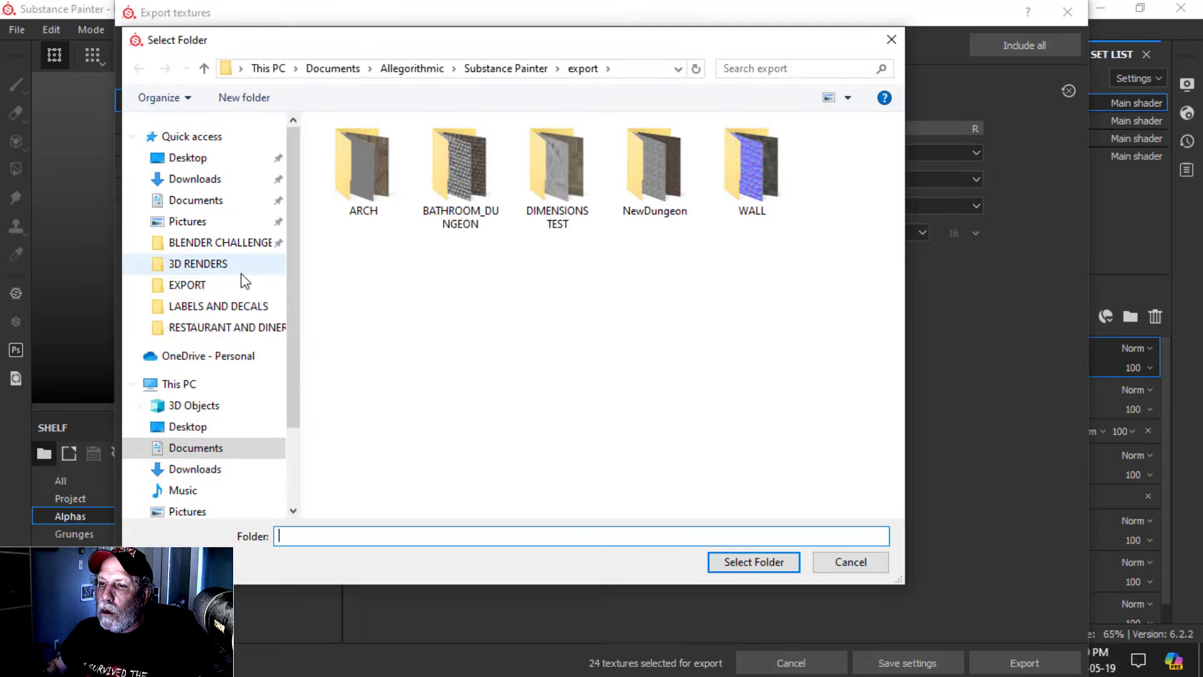
pyautogui.click(213, 285)
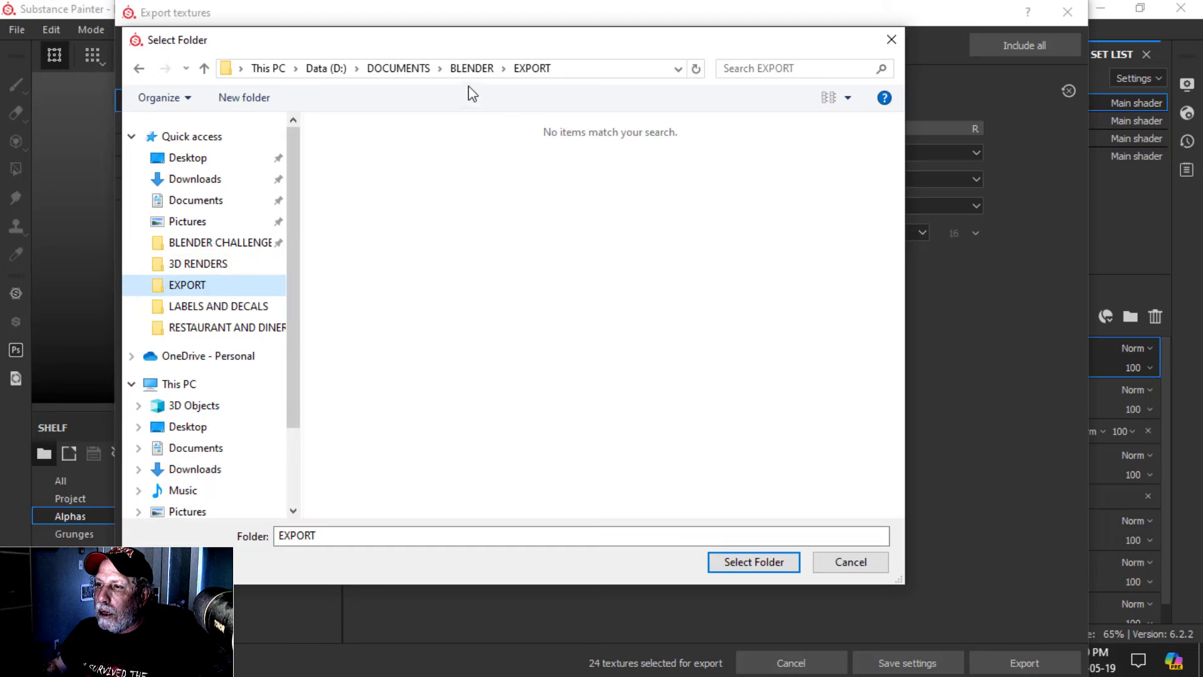
pyautogui.click(471, 68)
pyautogui.click(395, 463)
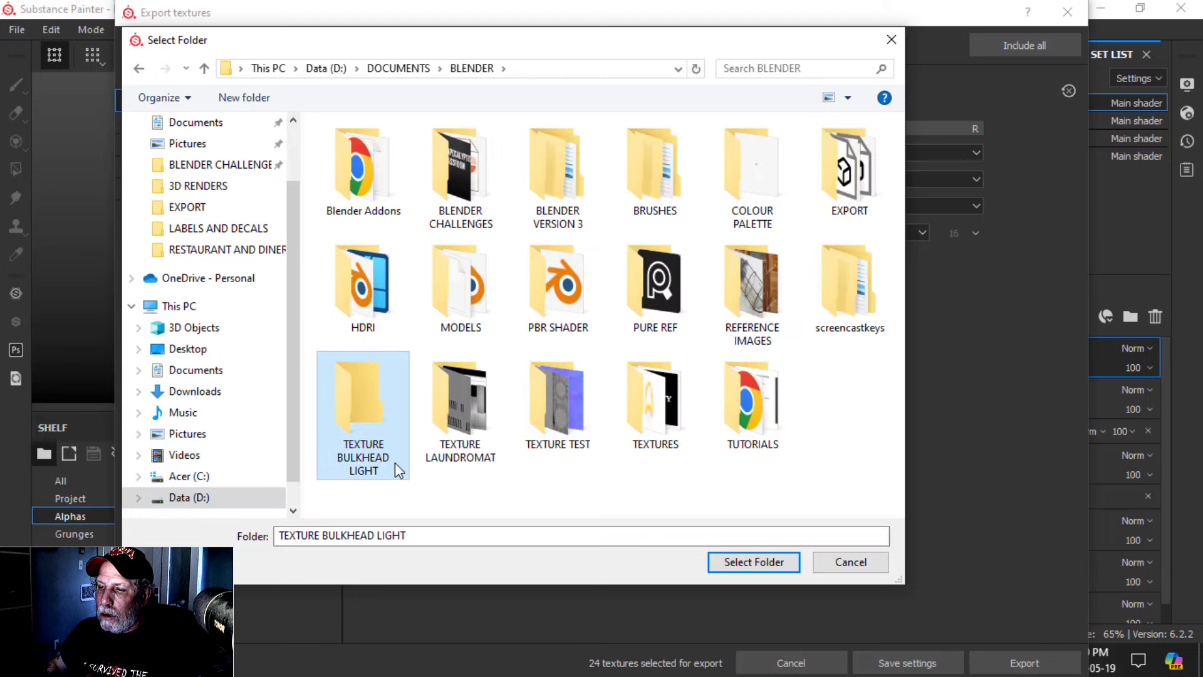
pyautogui.click(731, 561)
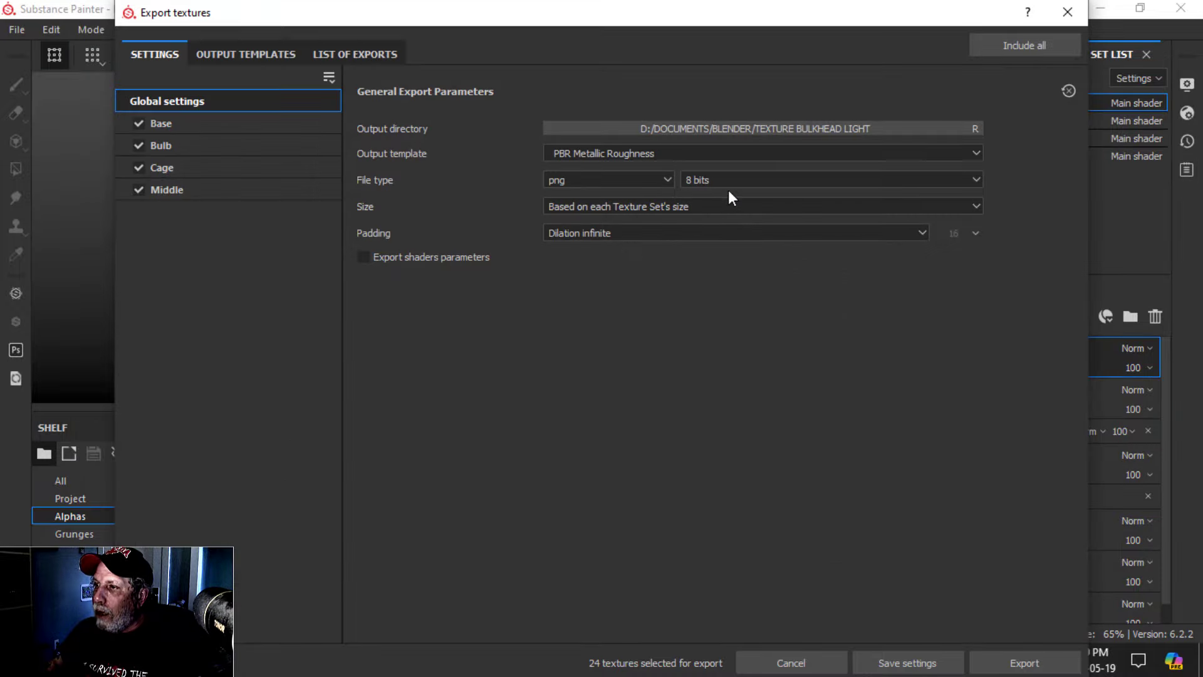
# Export the textures of all four texture sets and close the export window.
pyautogui.moveTo(778, 4); pyautogui.dragTo(630, 4)
pyautogui.click(875, 546)
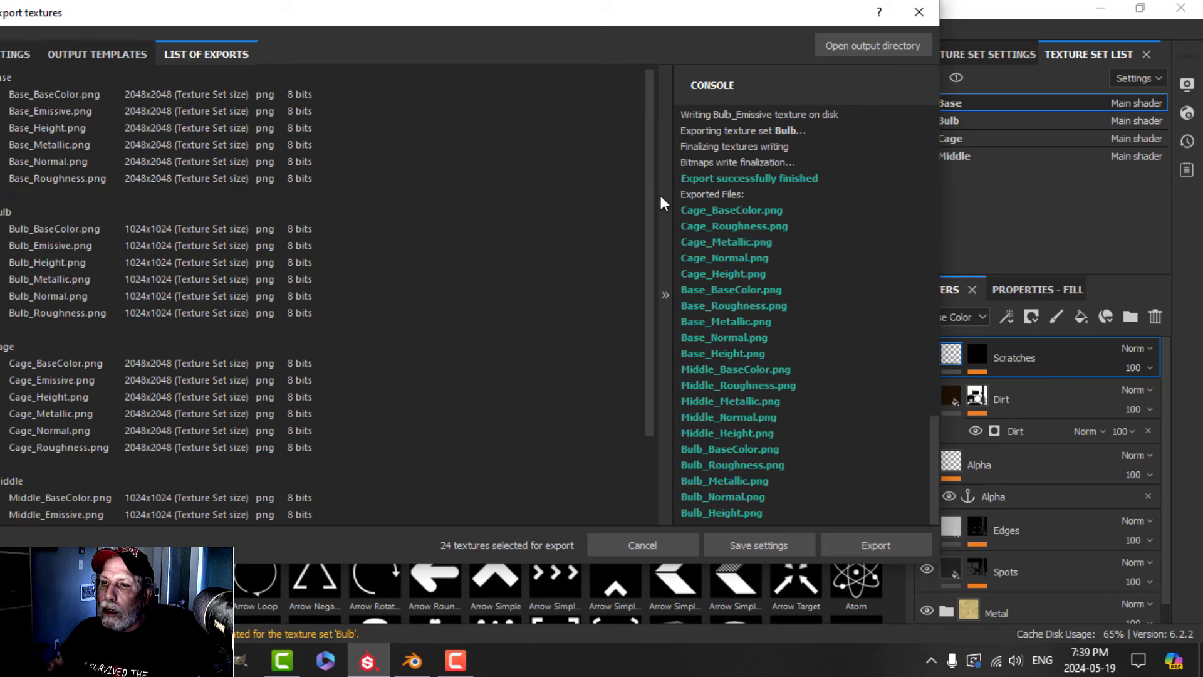
pyautogui.click(918, 12)
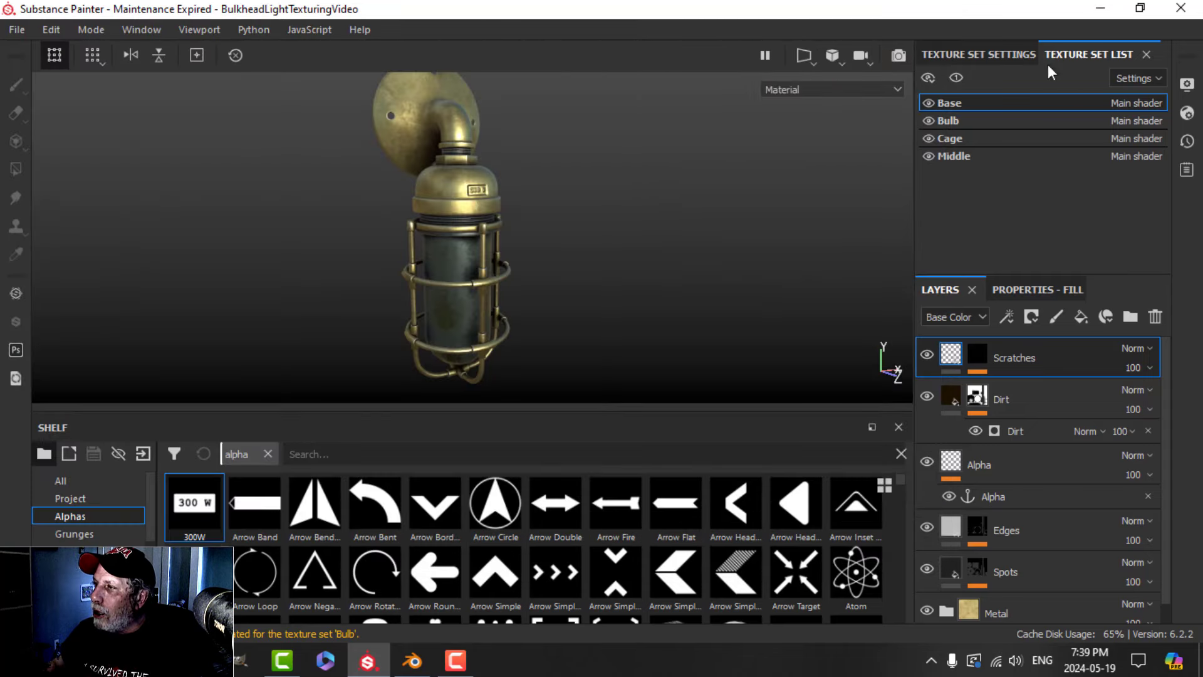
# Switch to Blender, save BulkheadLightUV.blend and bring up the Shading workspace with the light in view.
pyautogui.click(1101, 9)
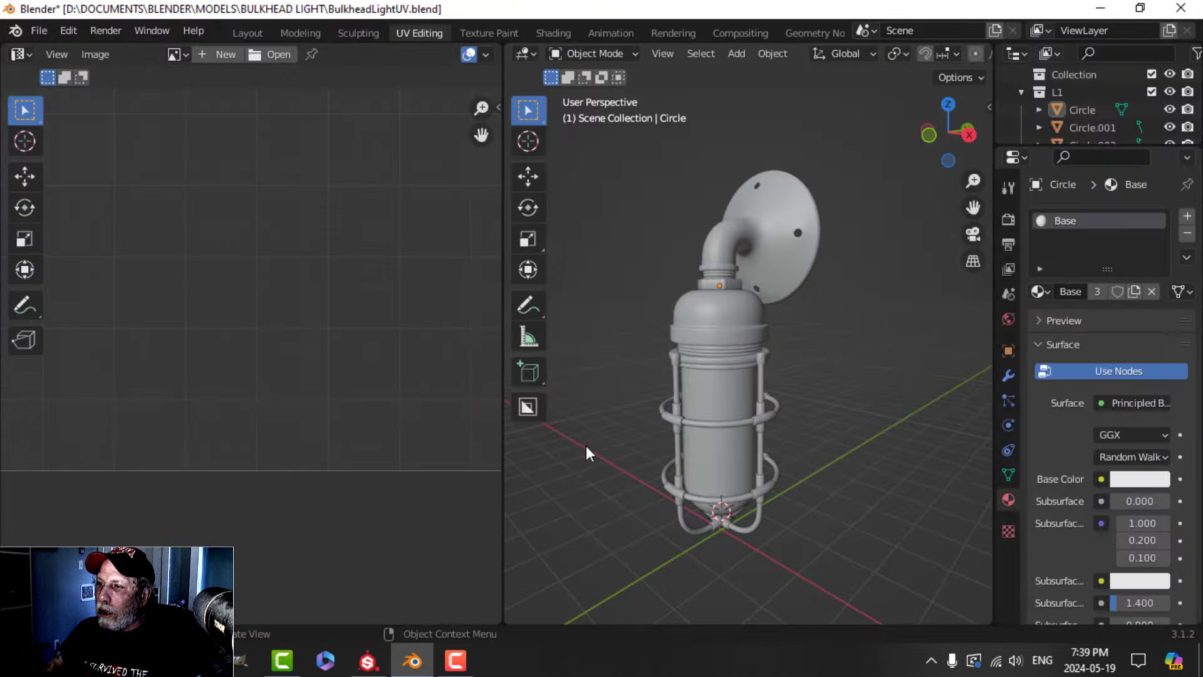
pyautogui.click(248, 33)
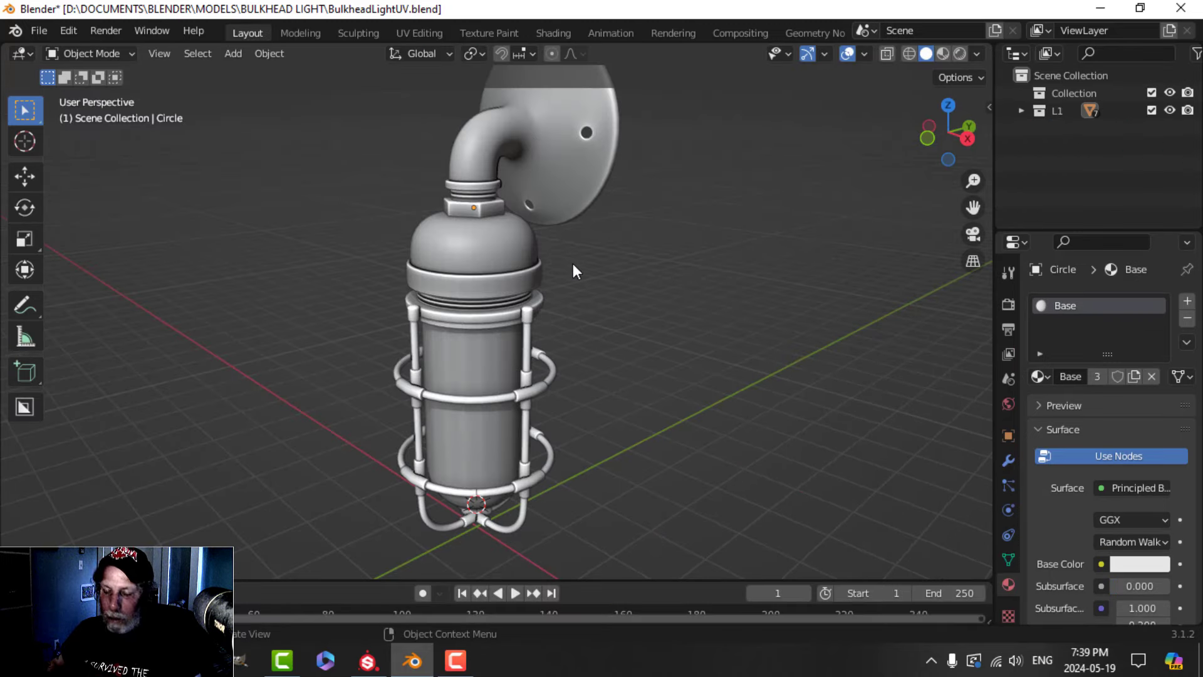
pyautogui.hotkey('ctrl', 's')
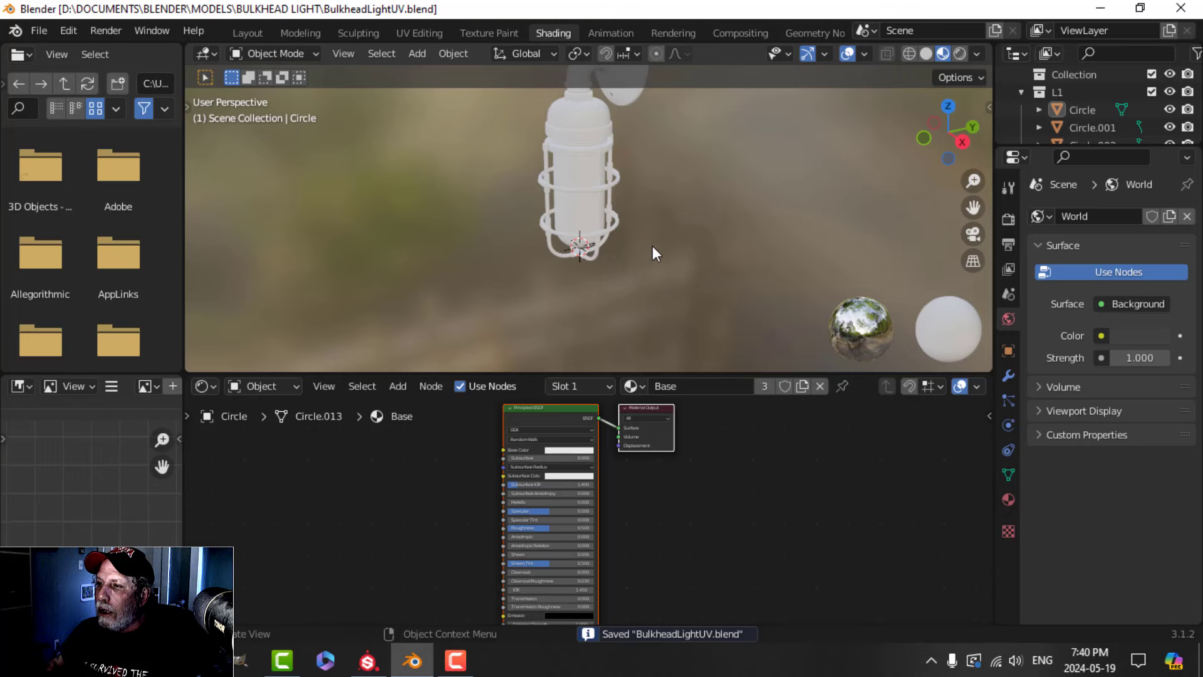
pyautogui.keyDown('shift'); pyautogui.moveTo(646, 226); pyautogui.dragTo(644, 262, button='middle'); pyautogui.keyUp('shift')
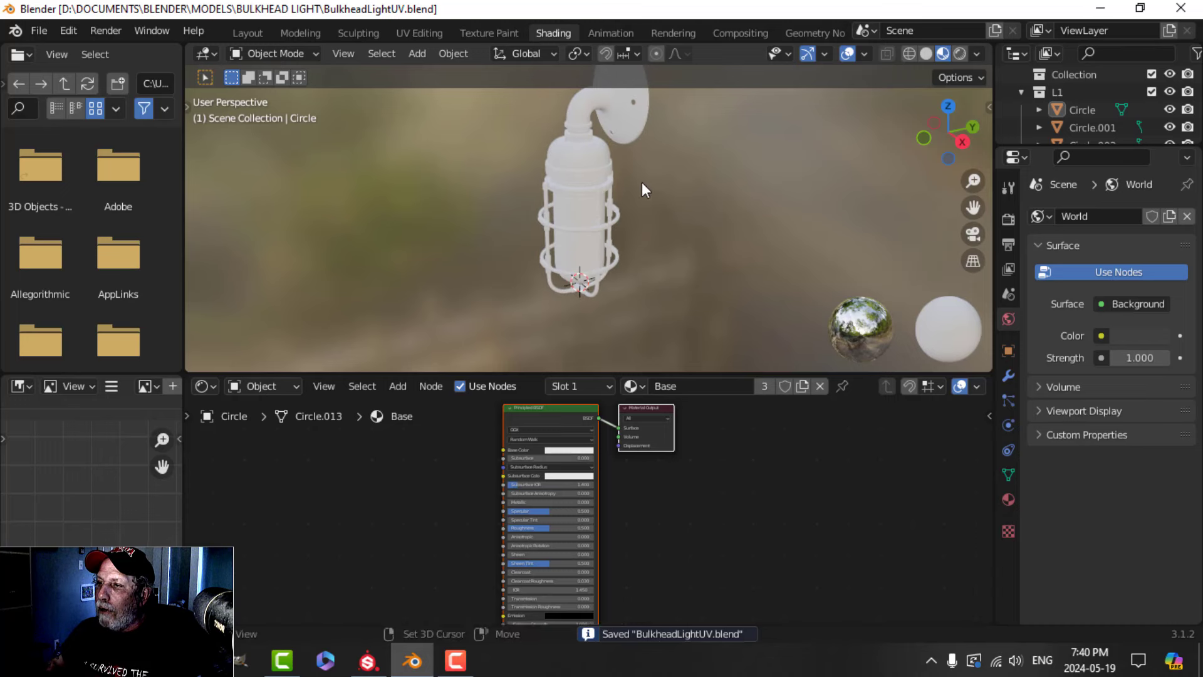
# Run Principled Texture Setup on the Base material's Principled BSDF with the five Base textures from the TEXTURE BULKHEAD LIGHT folder.
pyautogui.click(551, 409)
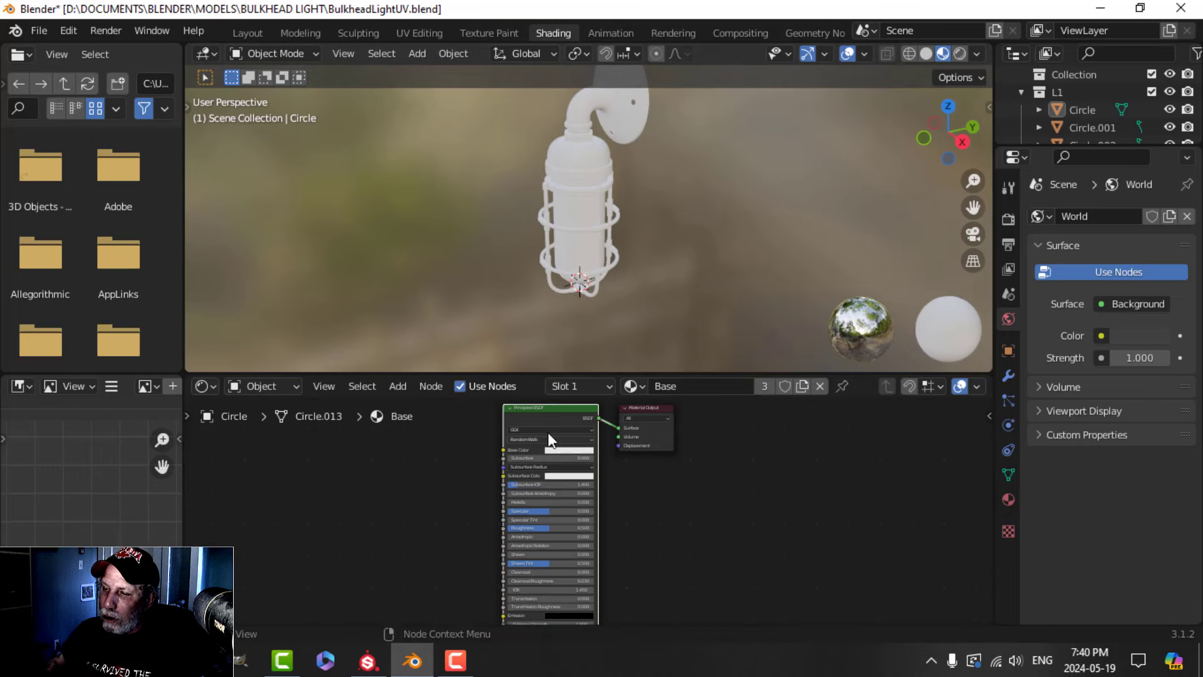
pyautogui.hotkey('ctrl', 'shift', 't')
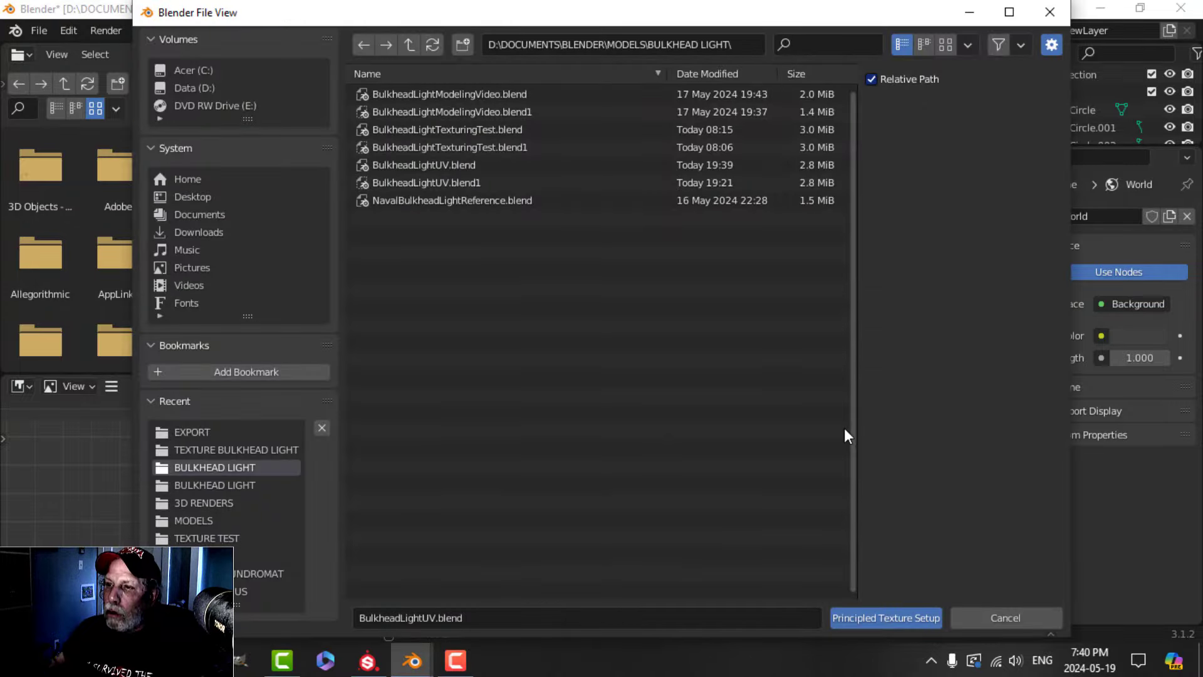
pyautogui.click(229, 449)
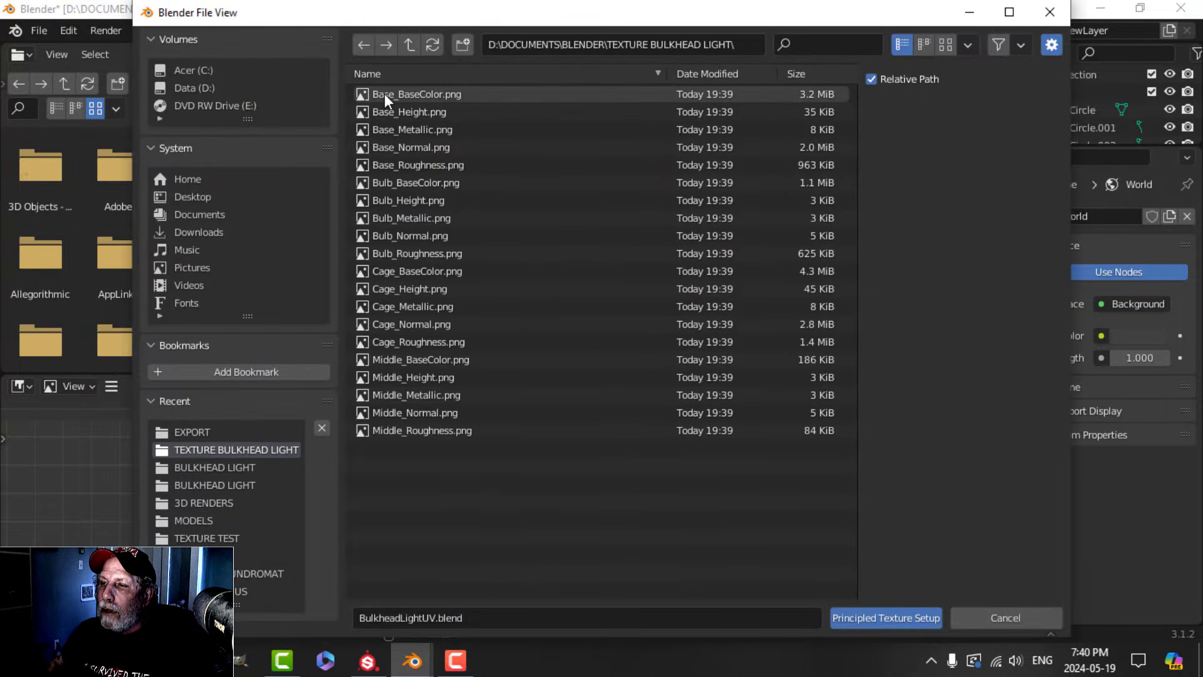
pyautogui.click(385, 94)
pyautogui.keyDown('shift'); pyautogui.click(393, 163); pyautogui.keyUp('shift')
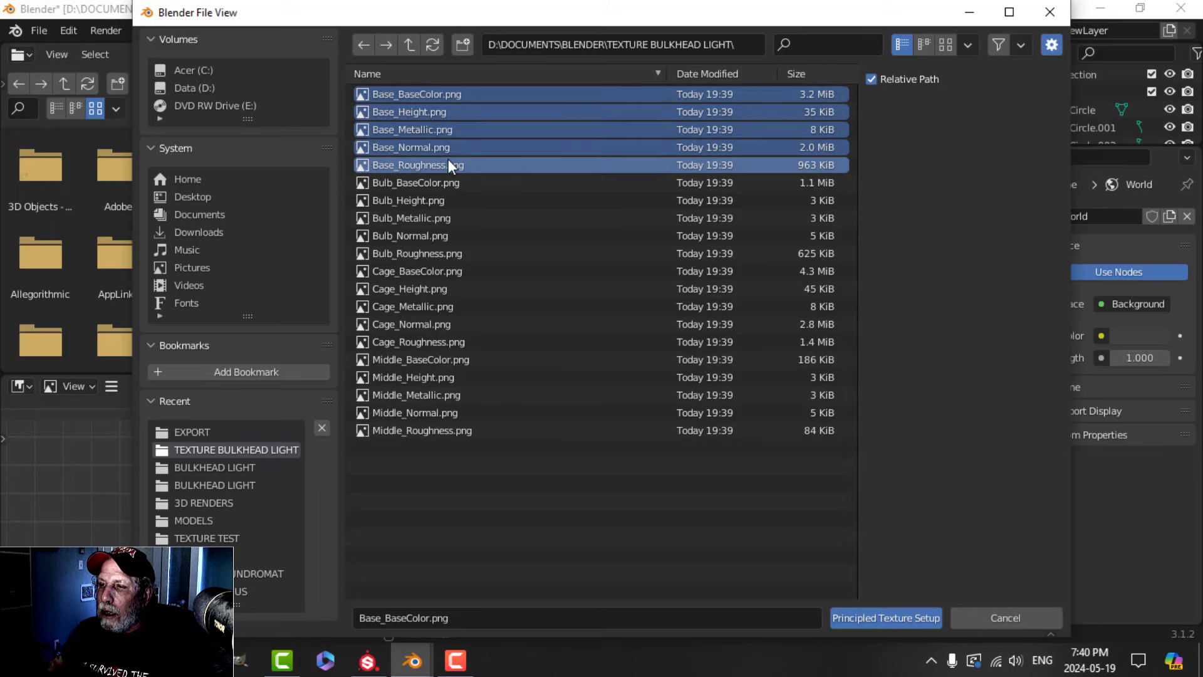
pyautogui.click(877, 619)
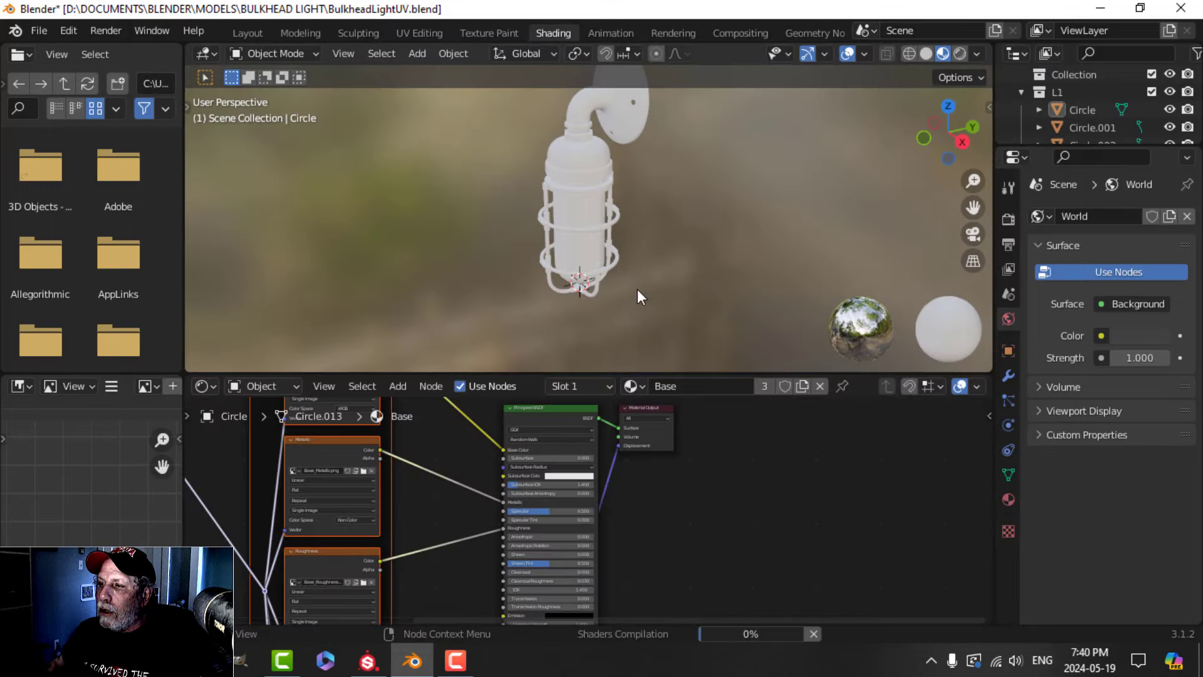
# Run Principled Texture Setup on the Cage material's Principled BSDF with the five Cage textures from the TEXTURE BULKHEAD LIGHT folder.
pyautogui.click(588, 193)
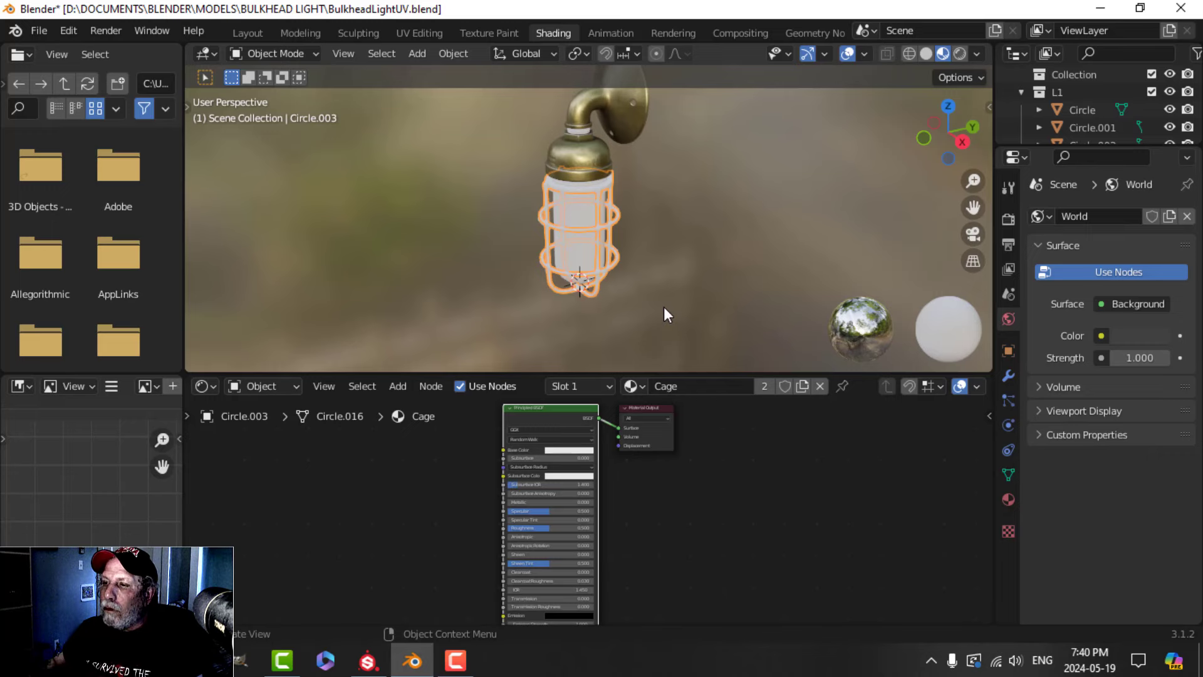
pyautogui.hotkey('ctrl', 'shift', 't')
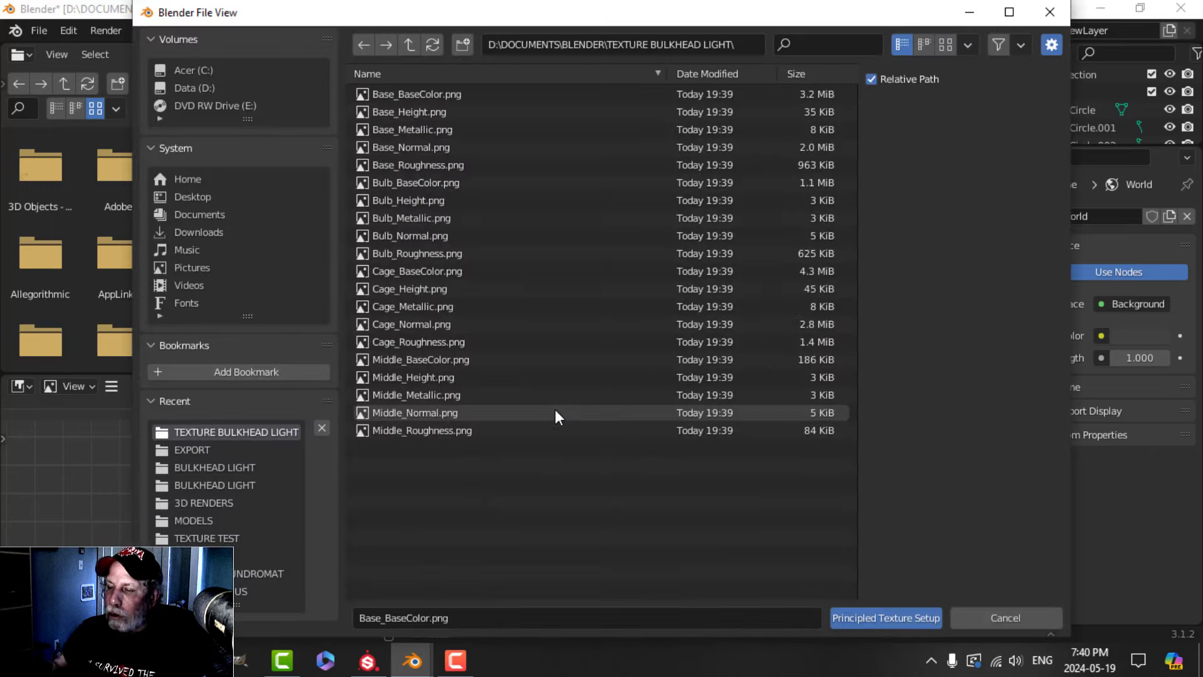
pyautogui.click(423, 270)
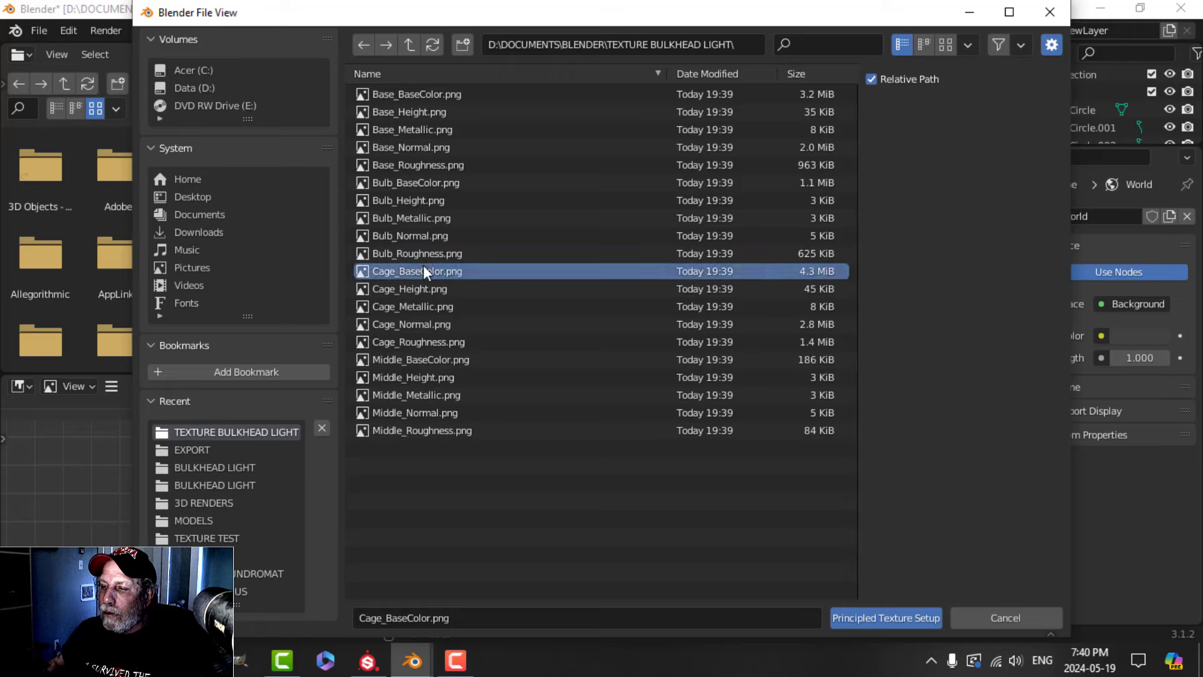
pyautogui.keyDown('shift'); pyautogui.click(402, 341); pyautogui.keyUp('shift')
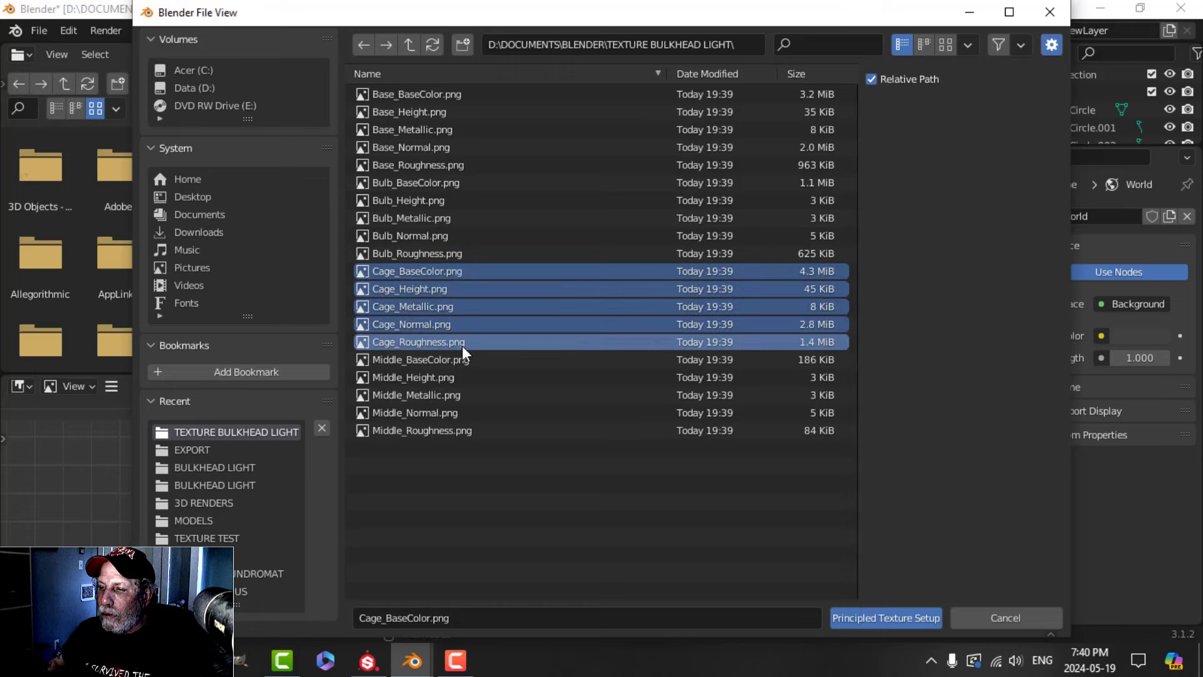
pyautogui.click(864, 618)
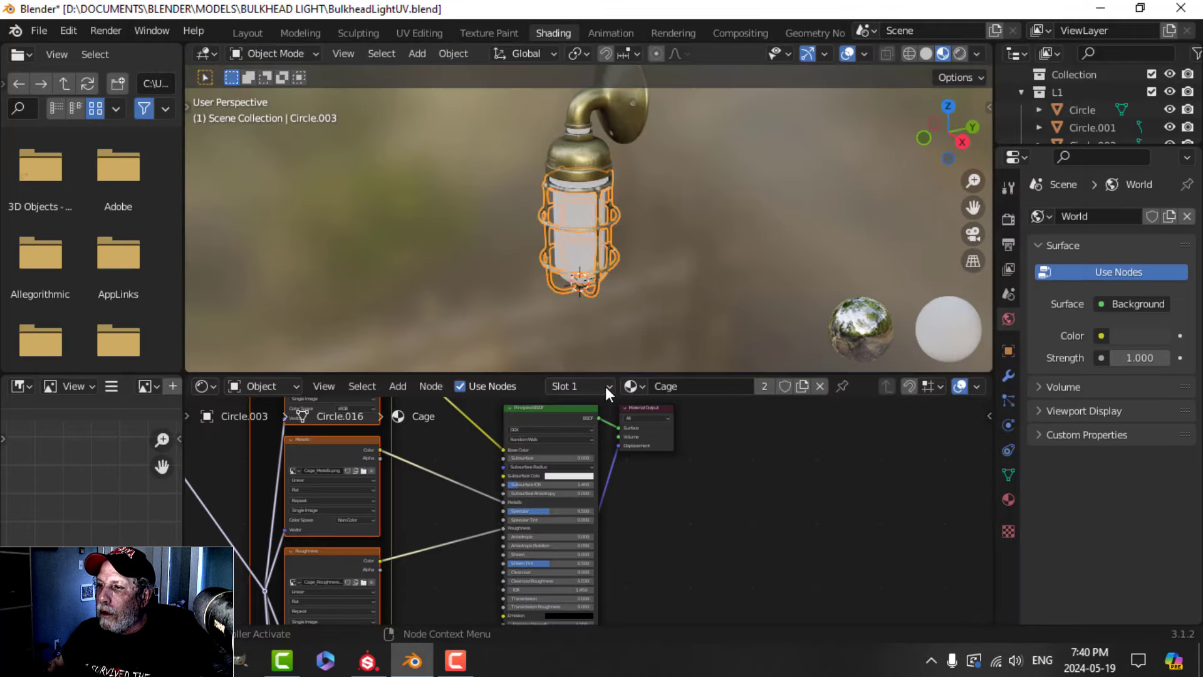
# Run Principled Texture Setup on the Bulb material's Principled BSDF with the five Bulb textures.
pyautogui.click(584, 213)
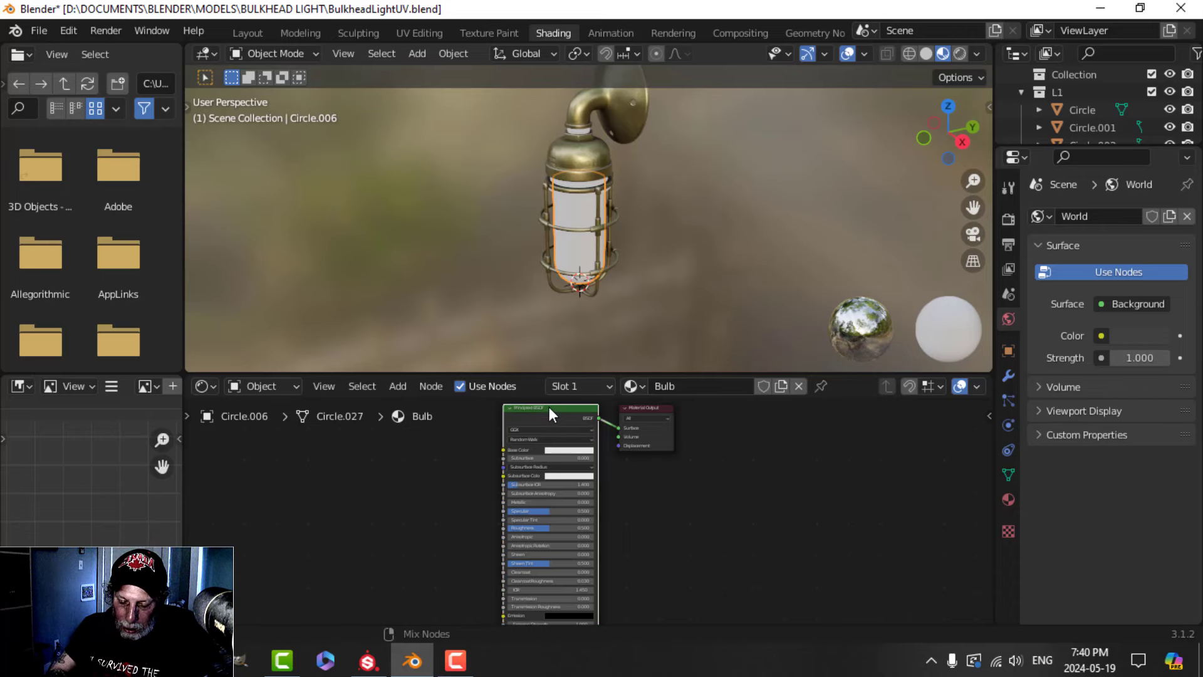
pyautogui.hotkey('ctrl', 'shift', 't')
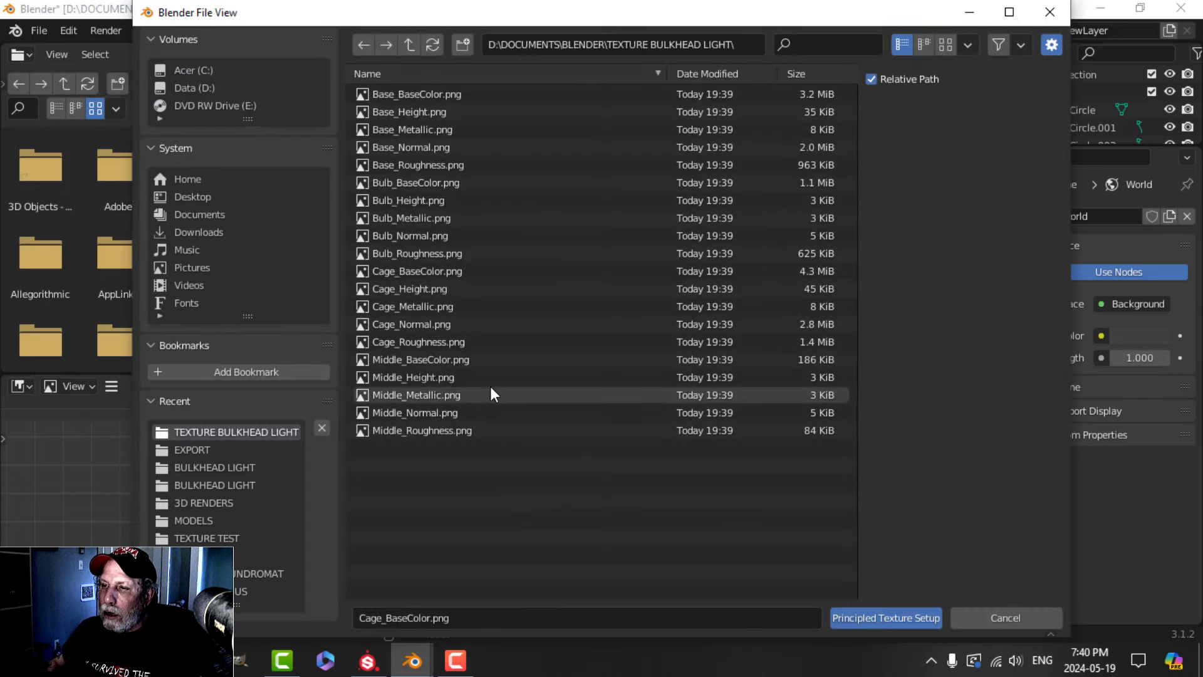
pyautogui.click(416, 184)
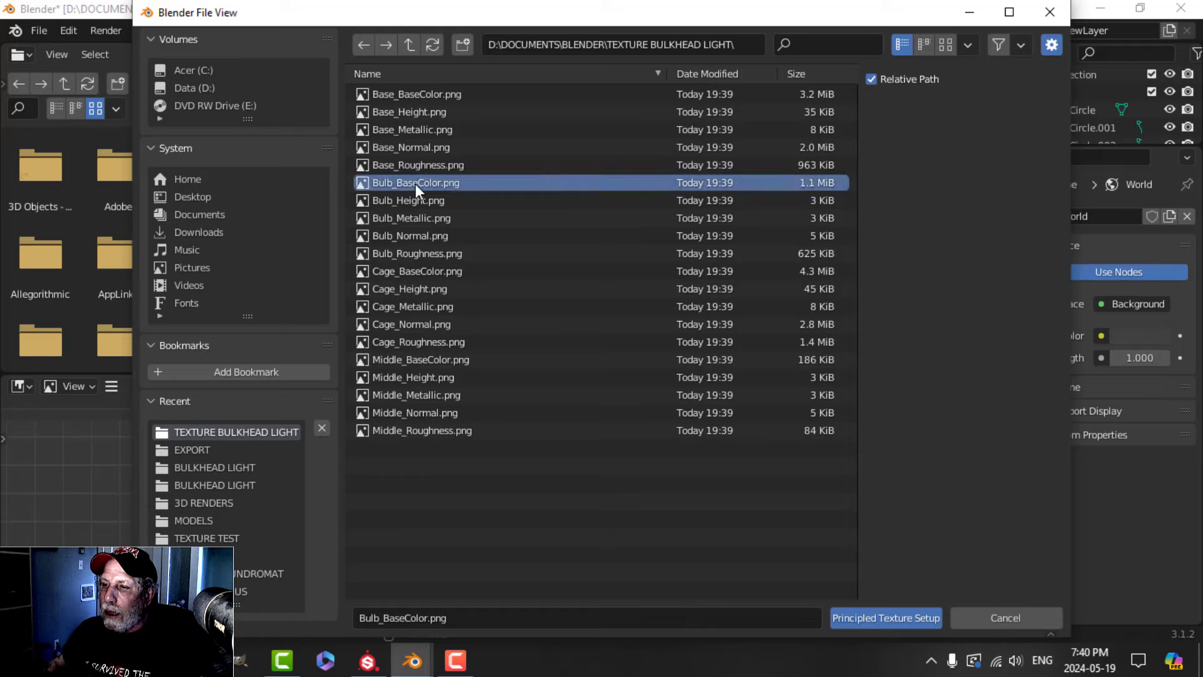
pyautogui.keyDown('shift'); pyautogui.click(420, 252); pyautogui.keyUp('shift')
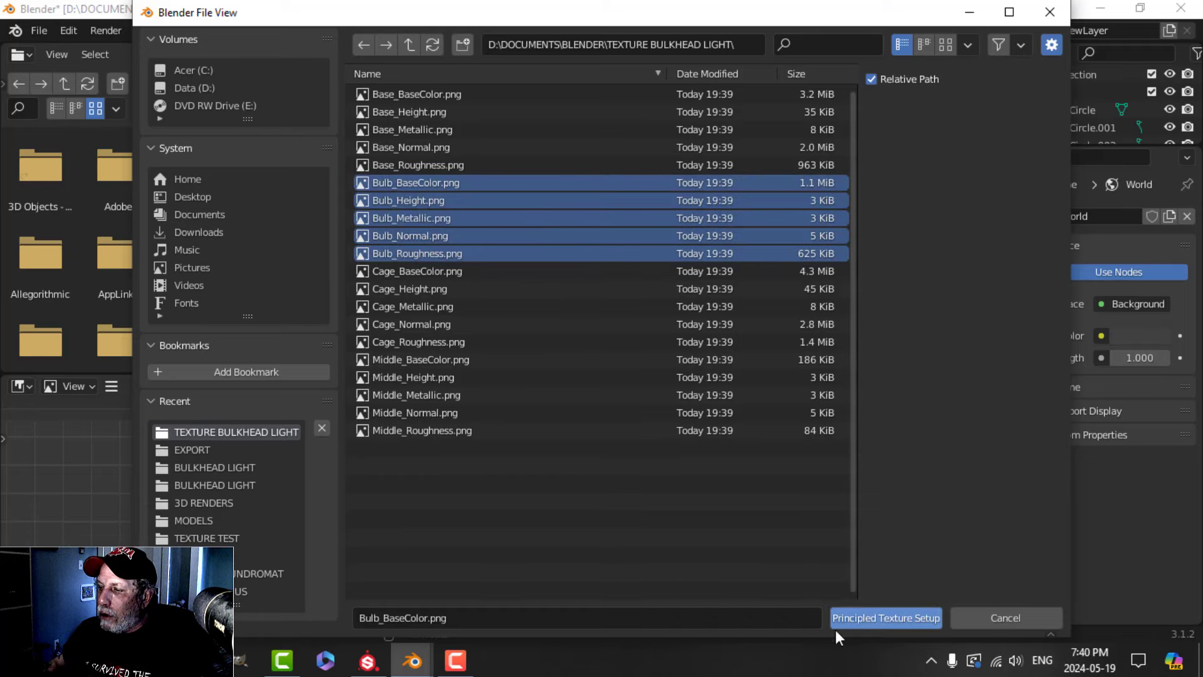
pyautogui.click(847, 617)
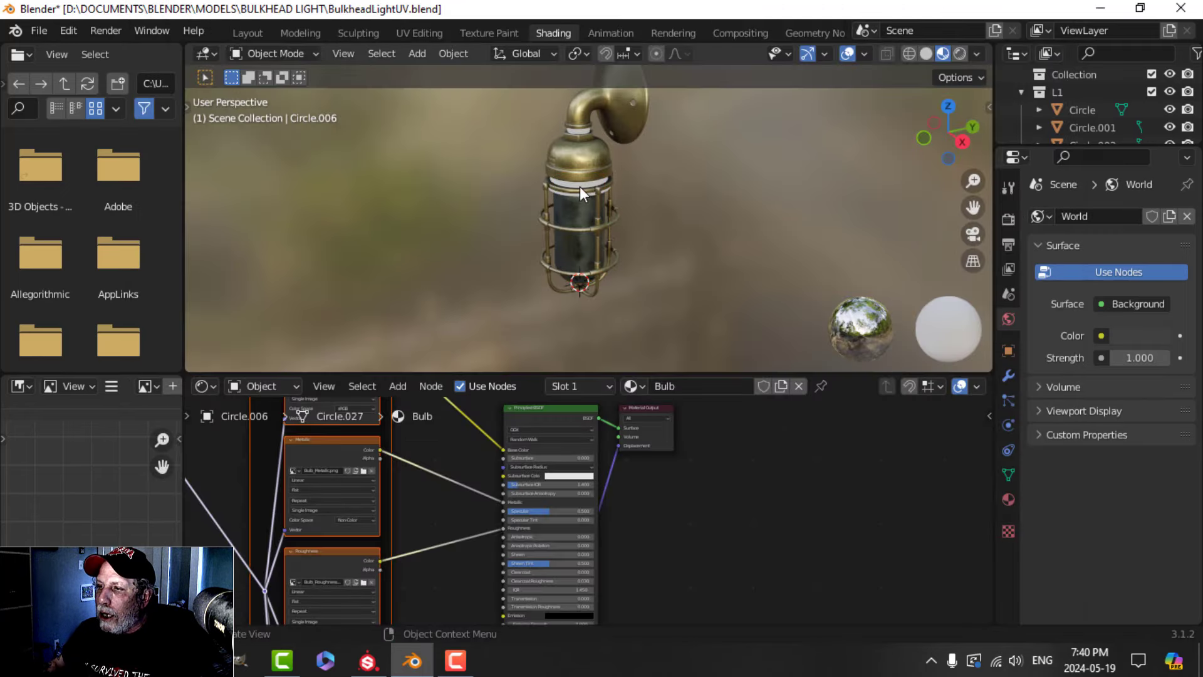
# Run Principled Texture Setup on the Middle material's Principled BSDF with the five Middle textures.
pyautogui.scroll(6, 580, 186)
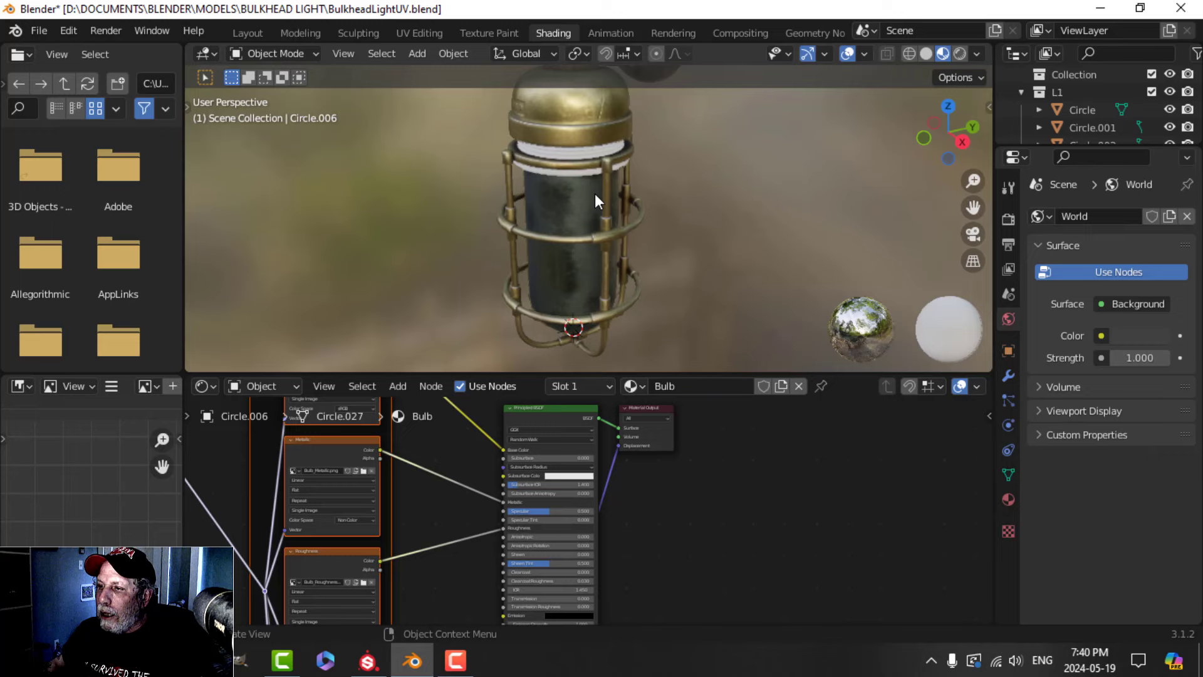
pyautogui.click(578, 148)
pyautogui.click(536, 407)
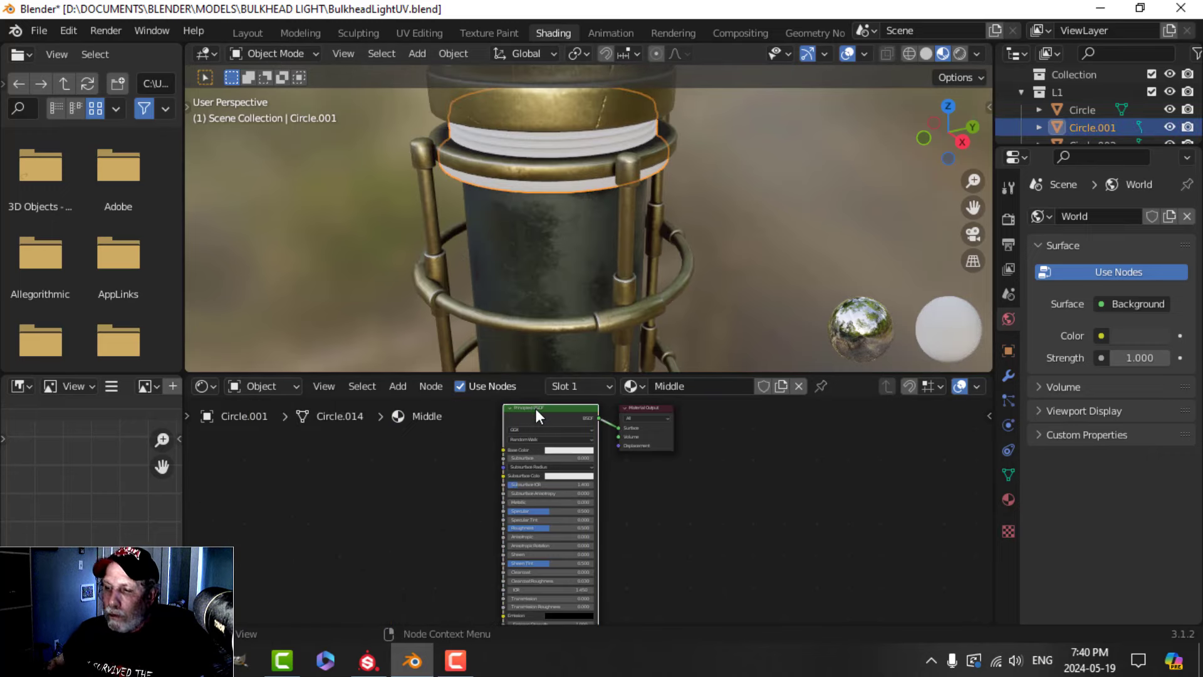
pyautogui.hotkey('ctrl', 'shift', 't')
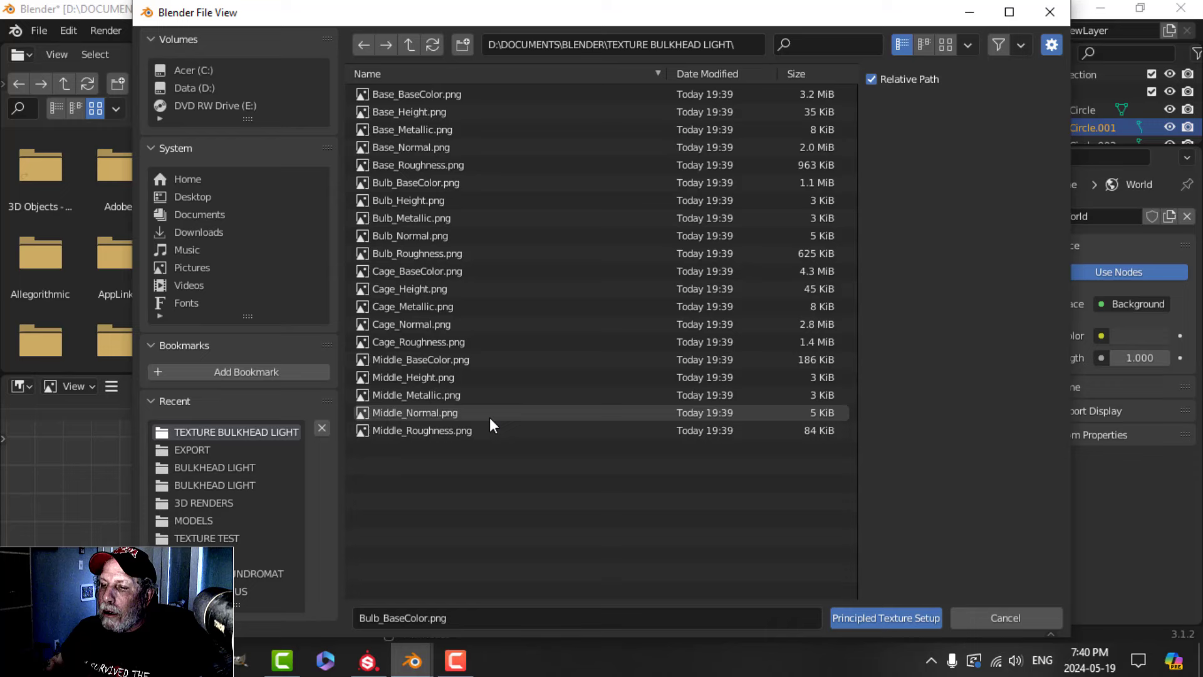
pyautogui.click(427, 359)
pyautogui.keyDown('shift'); pyautogui.click(456, 431); pyautogui.keyUp('shift')
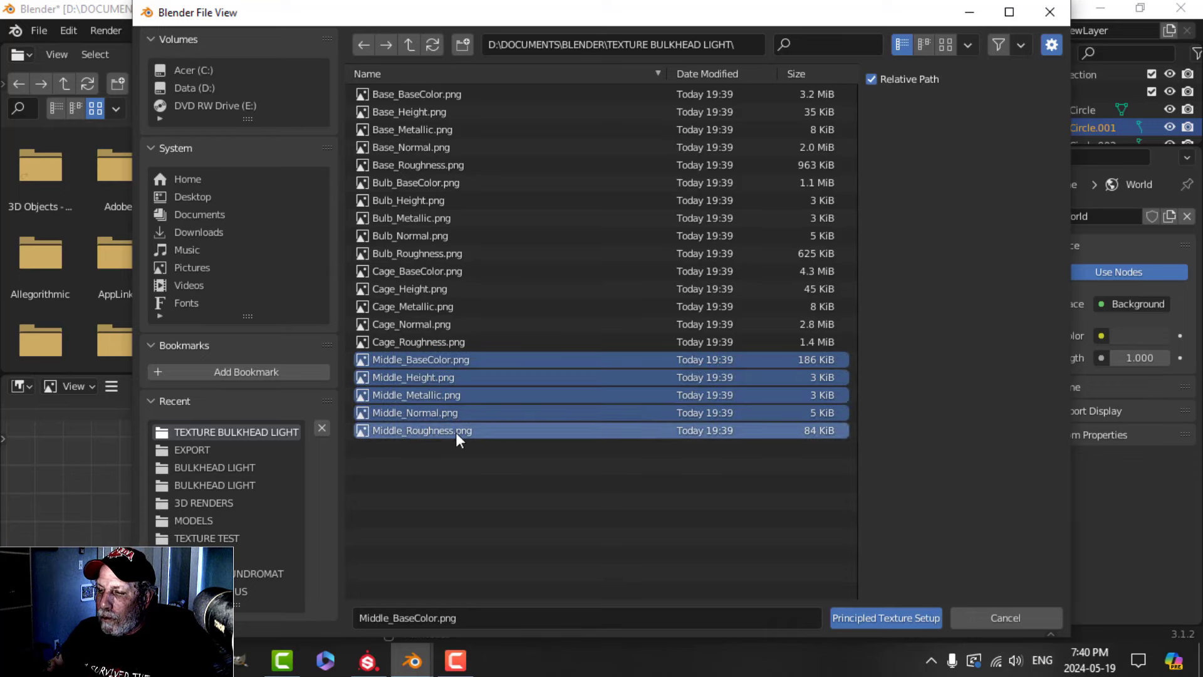
pyautogui.click(881, 612)
# Bring up the Layout workspace and display the light in Material Preview shading.
pyautogui.click(260, 32)
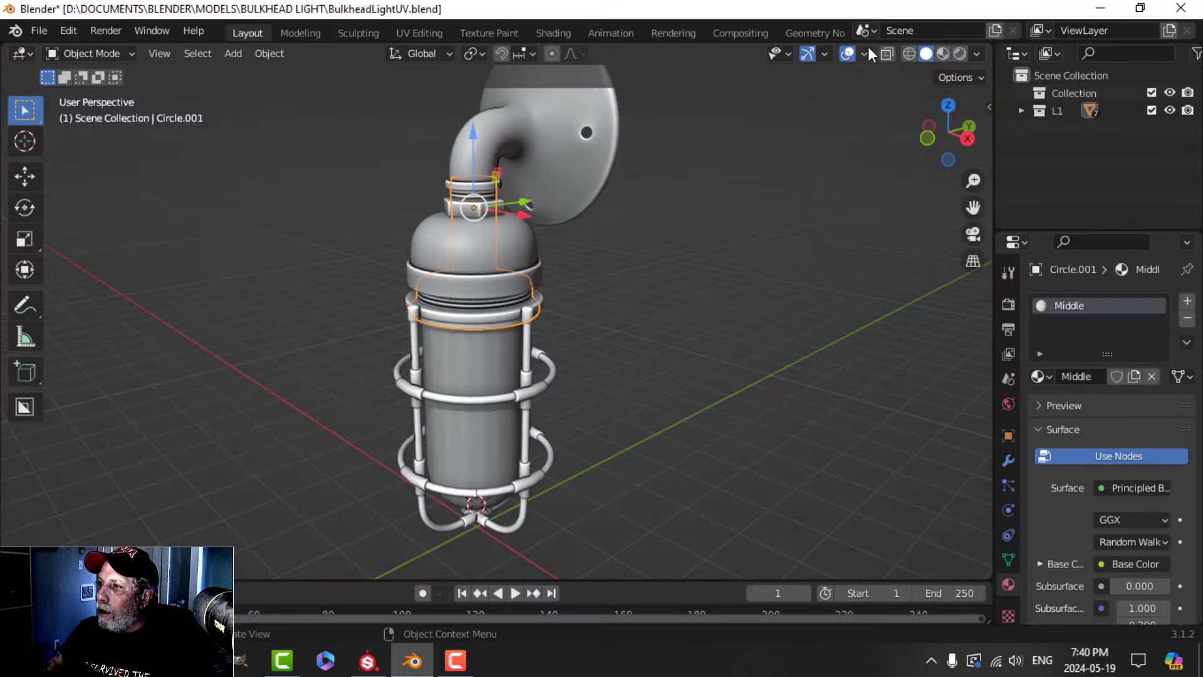
pyautogui.click(943, 53)
pyautogui.moveTo(520, 300)
pyautogui.mouseDown(button='middle')
pyautogui.moveTo(655, 297)
pyautogui.moveTo(607, 280)
pyautogui.moveTo(579, 245)
pyautogui.moveTo(600, 302)
pyautogui.mouseUp(button='middle')
pyautogui.scroll(3, 648, 299)
pyautogui.scroll(-4, 648, 299)
# Enable Eevee's Ambient Occlusion with a distance of 1 m and a factor of 2.
pyautogui.click(1008, 304)
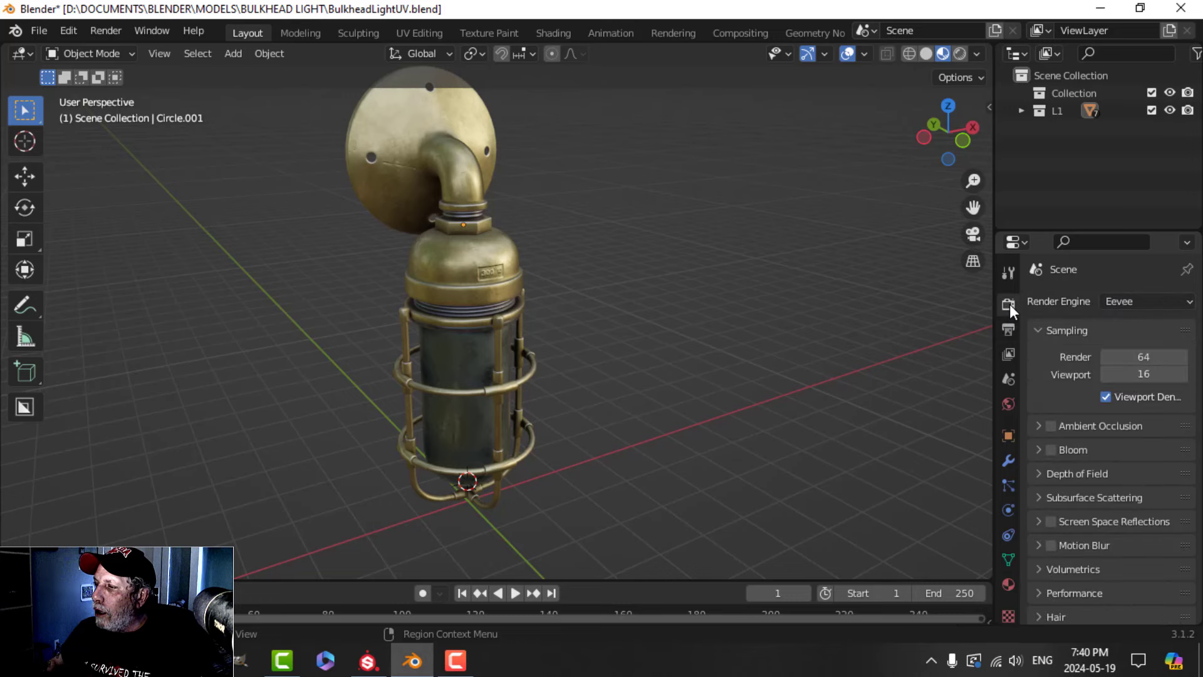
pyautogui.click(1038, 425)
pyautogui.click(1137, 453)
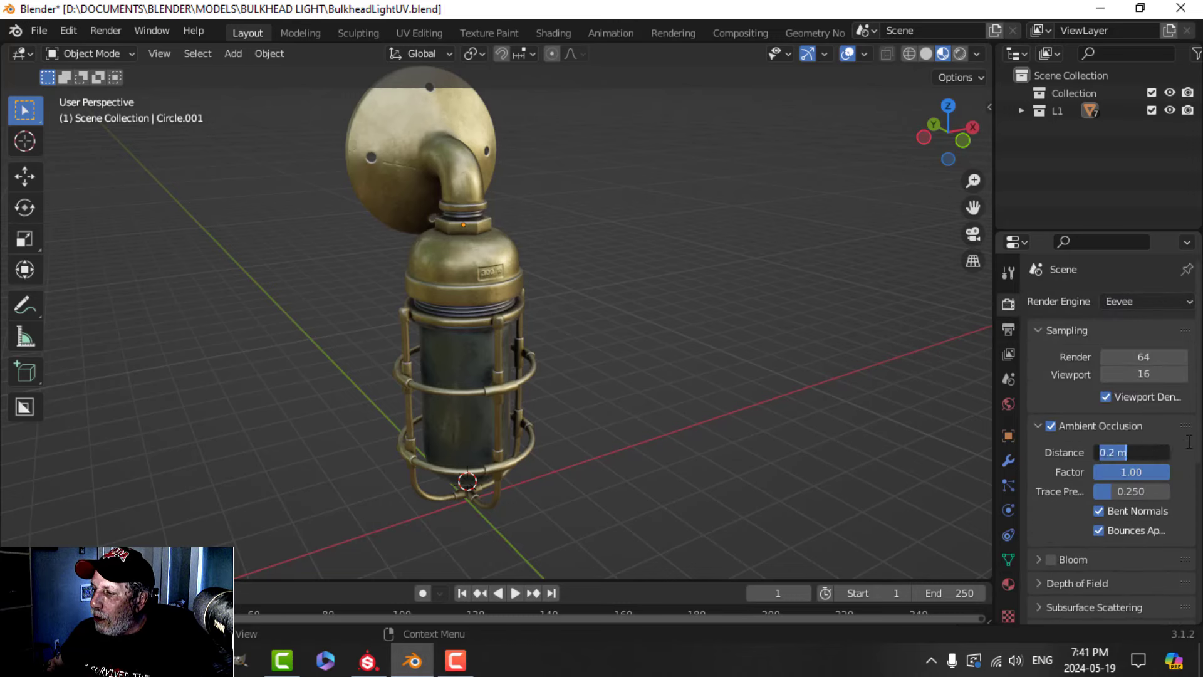
pyautogui.write('1')
pyautogui.press('Return')
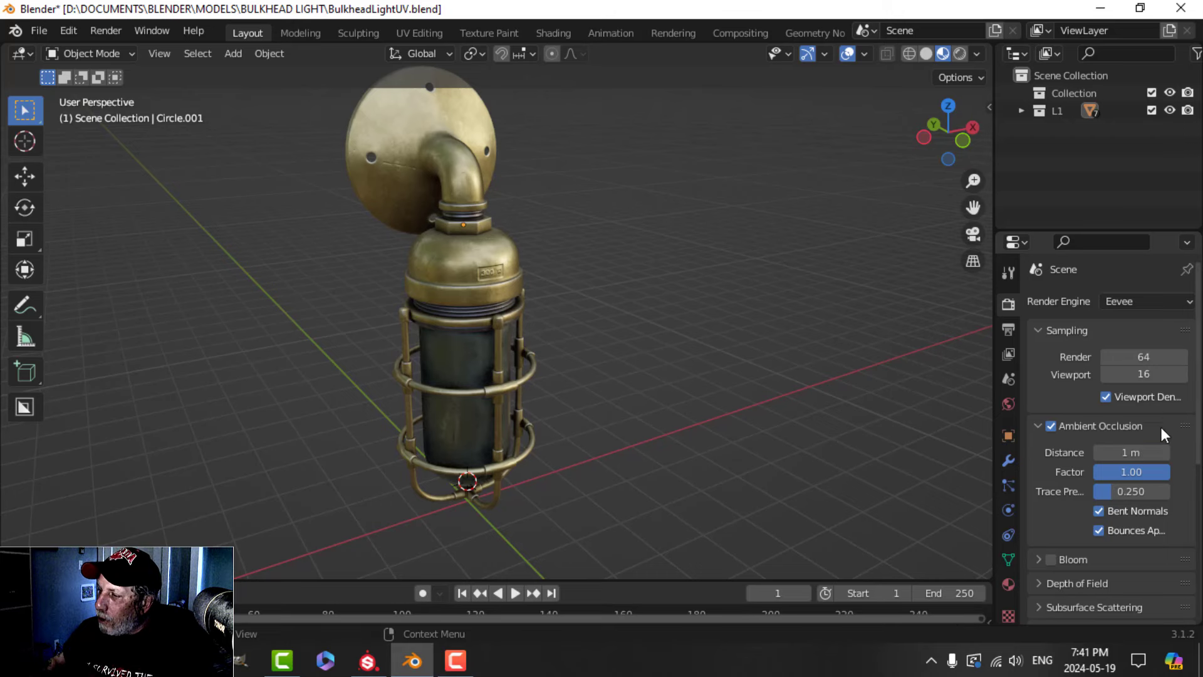
pyautogui.click(1132, 471)
pyautogui.write('2')
pyautogui.press('Return')
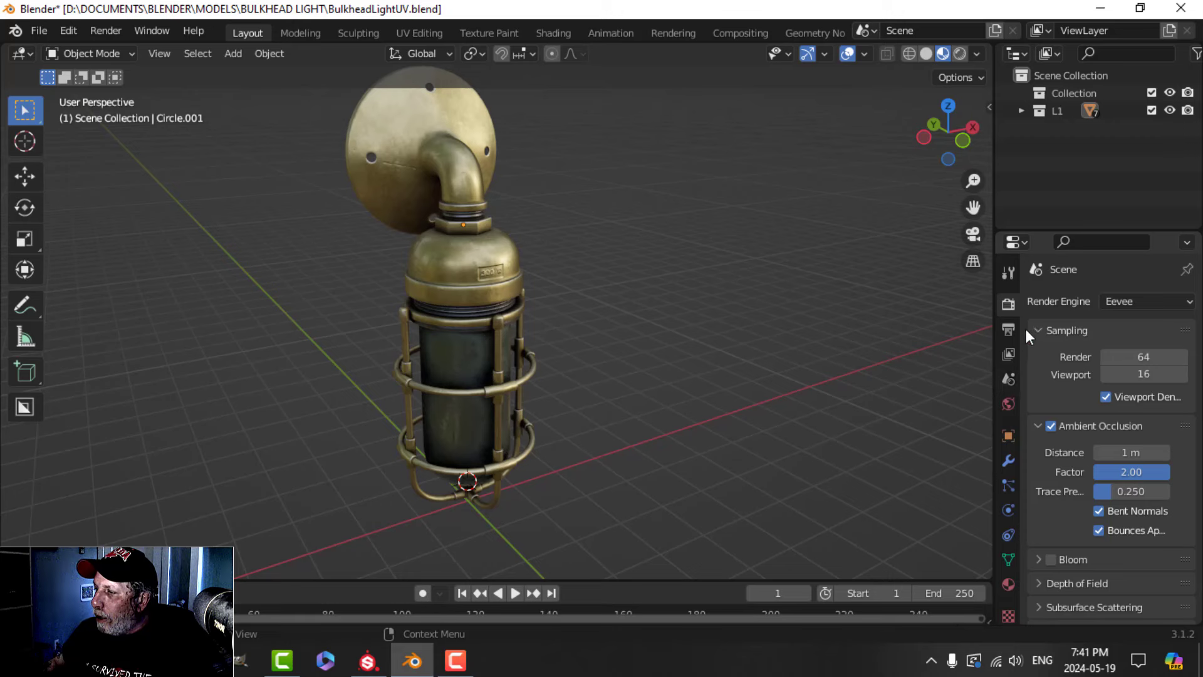
# Enable Bloom and Screen Space Reflections in the Eevee render settings, with Half Res Trace turned off.
pyautogui.click(1039, 424)
pyautogui.click(1052, 451)
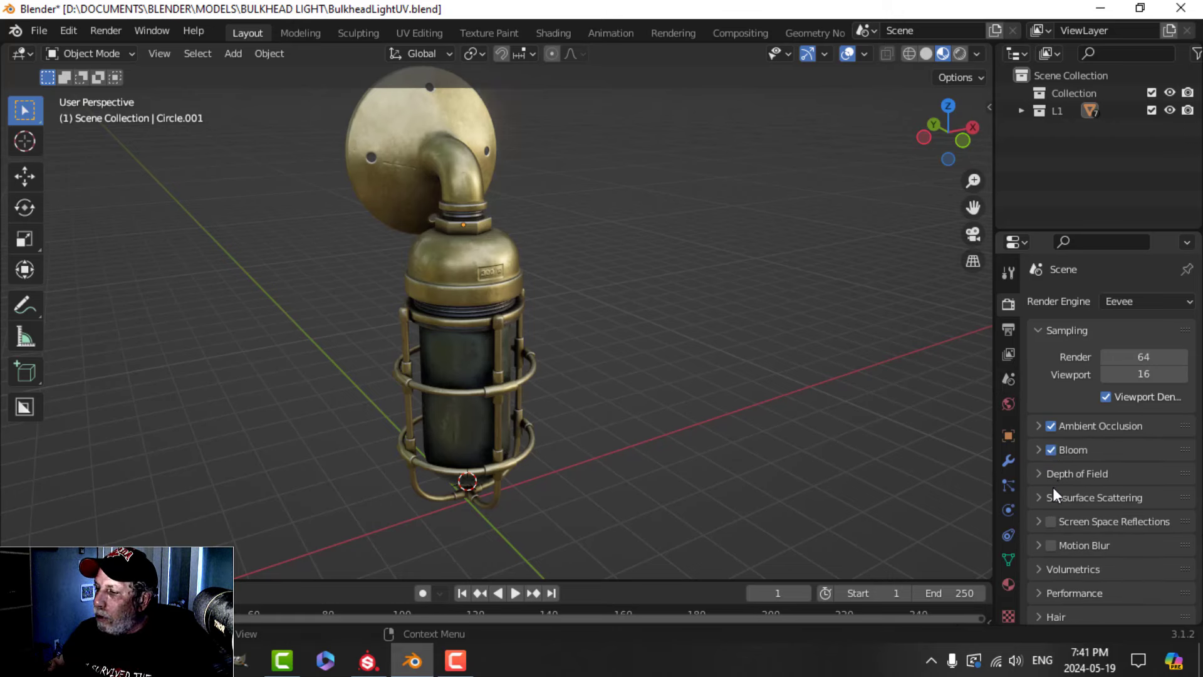
pyautogui.click(1040, 498)
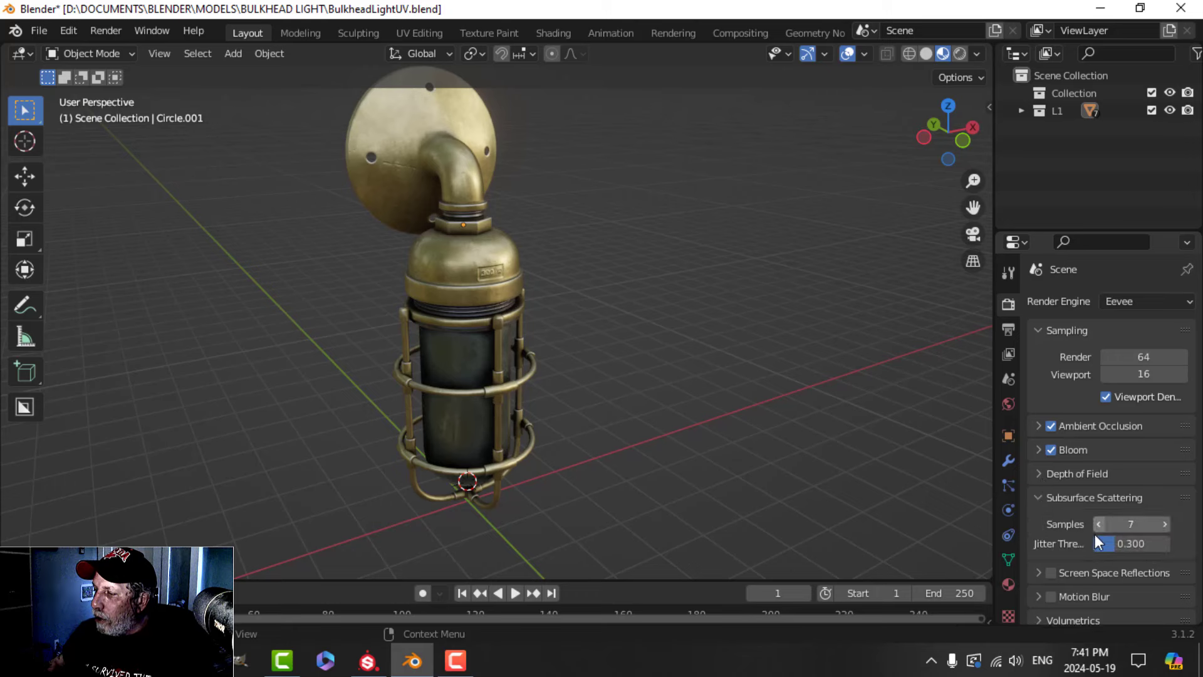
pyautogui.click(1039, 498)
pyautogui.click(1051, 521)
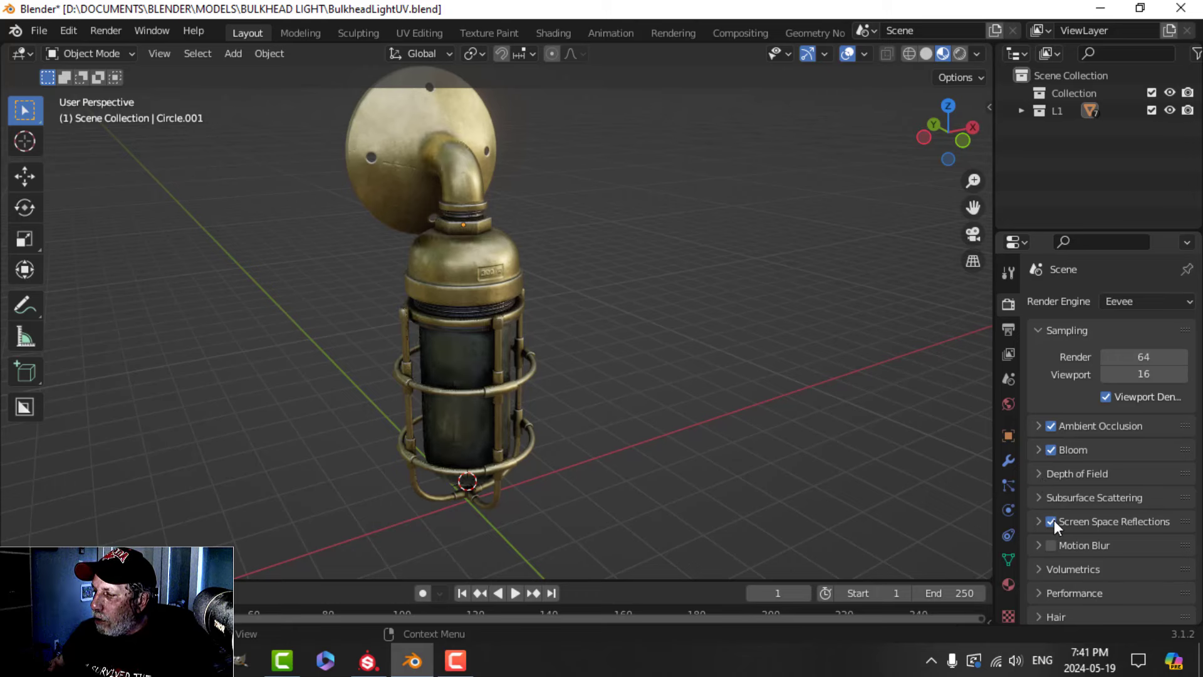
pyautogui.click(1040, 522)
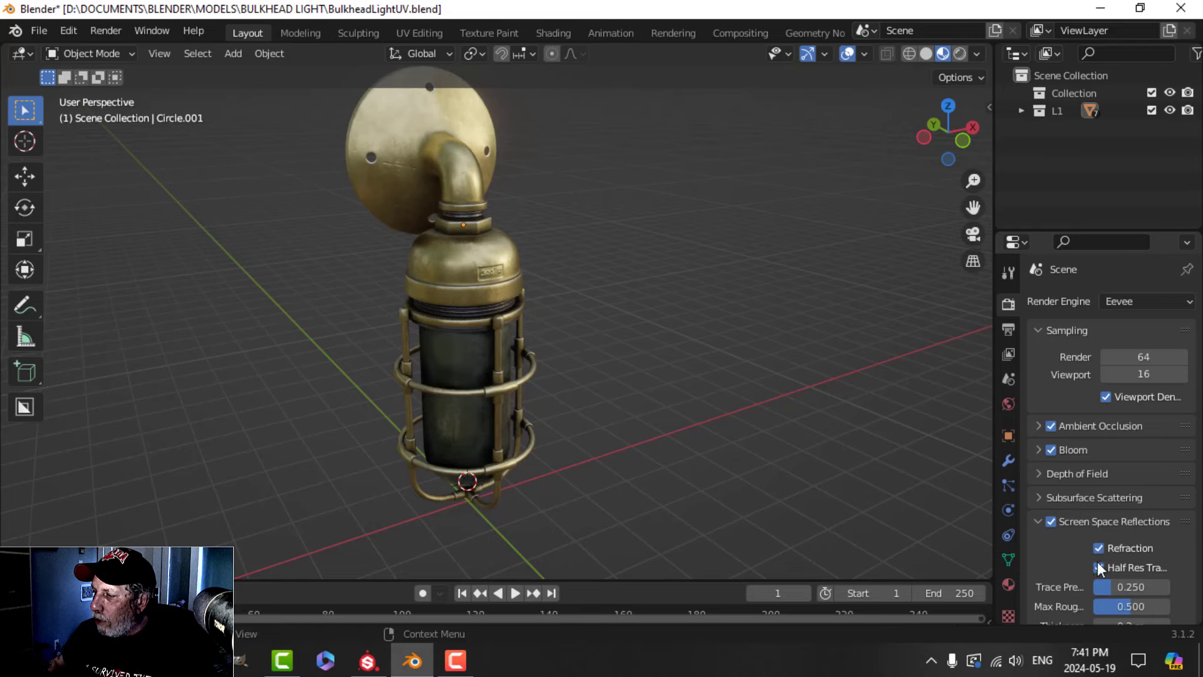
pyautogui.click(1098, 567)
# In front view, add a collection instance of L1 and move it about 4.95 m along X beside the original light.
pyautogui.scroll(5, 624, 293)
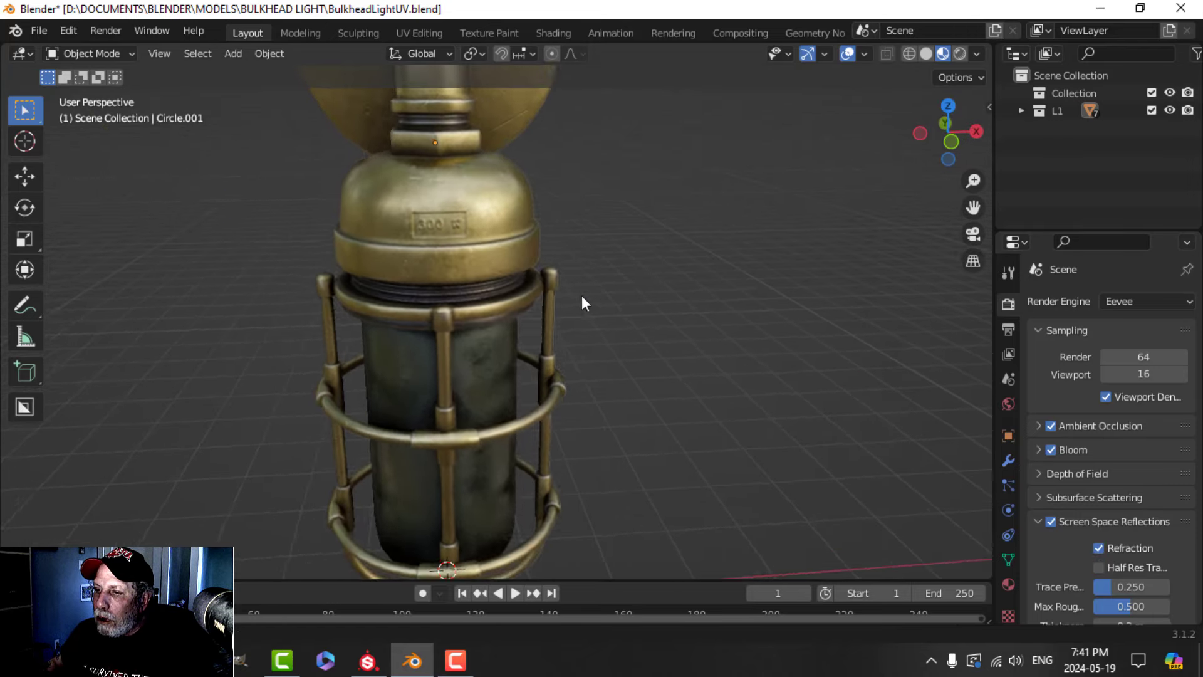
pyautogui.scroll(-3, 581, 295)
pyautogui.moveTo(577, 292); pyautogui.dragTo(629, 317, button='middle')
pyautogui.scroll(-2, 629, 317)
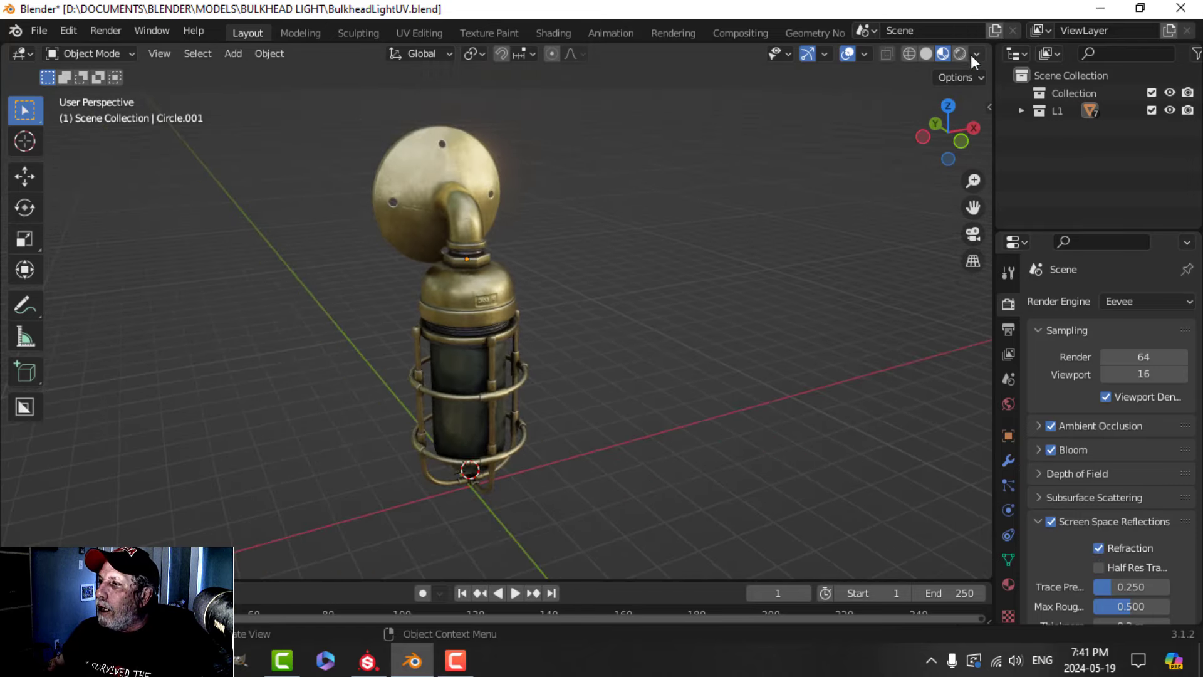
pyautogui.press('KP_1')
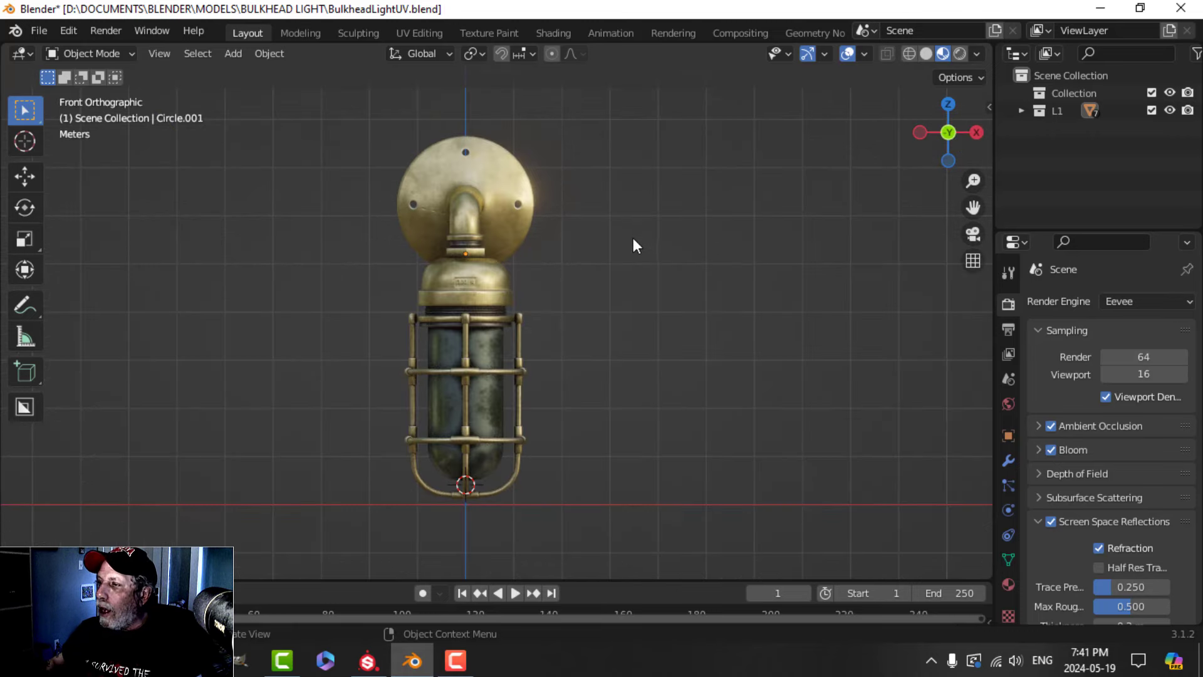
pyautogui.scroll(-3, 633, 238)
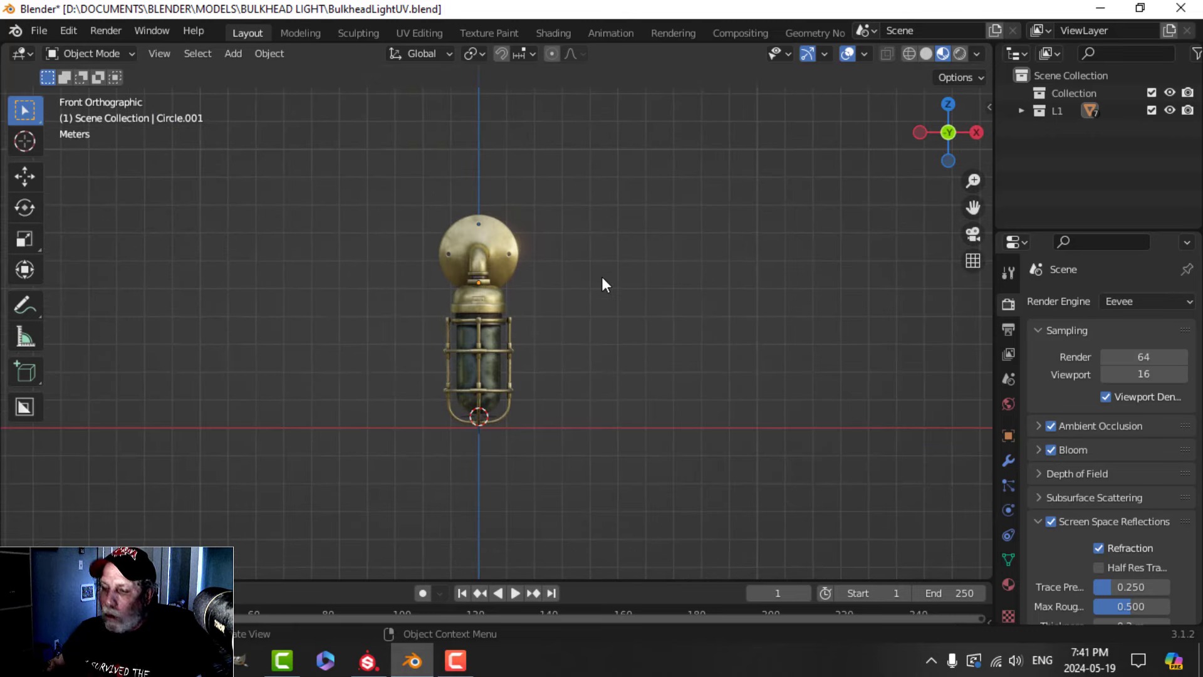
pyautogui.hotkey('shift', 'a')
pyautogui.moveTo(552, 603)
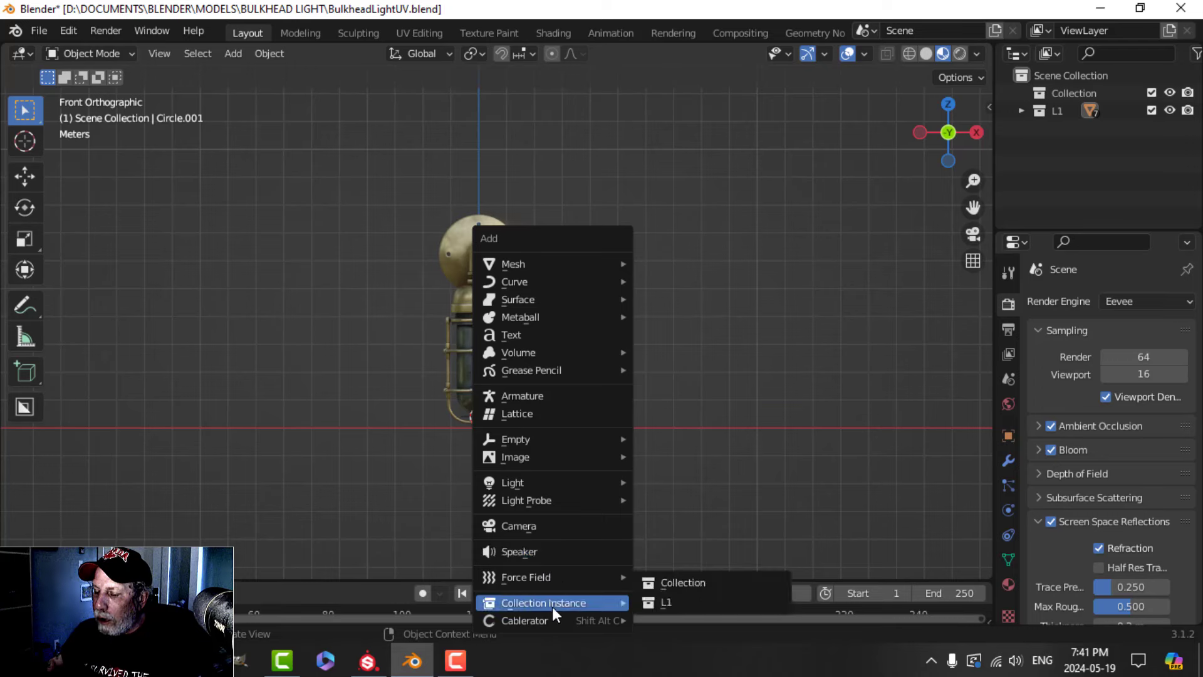
pyautogui.click(655, 602)
pyautogui.moveTo(554, 418); pyautogui.dragTo(700, 416)
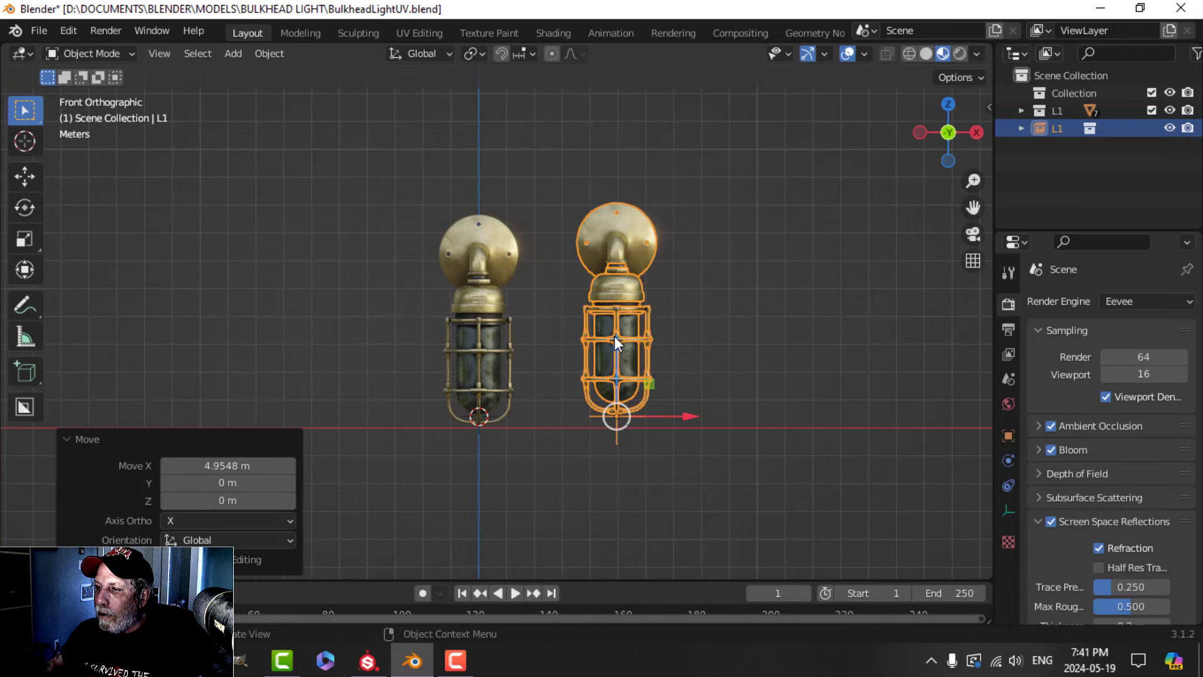
# Lower the L1 instance about 0.16 m along Z and rotate it about the global Z axis so the lamp is seen side-on.
pyautogui.press('g')
pyautogui.press('z')
pyautogui.click(699, 346)
pyautogui.press('r')
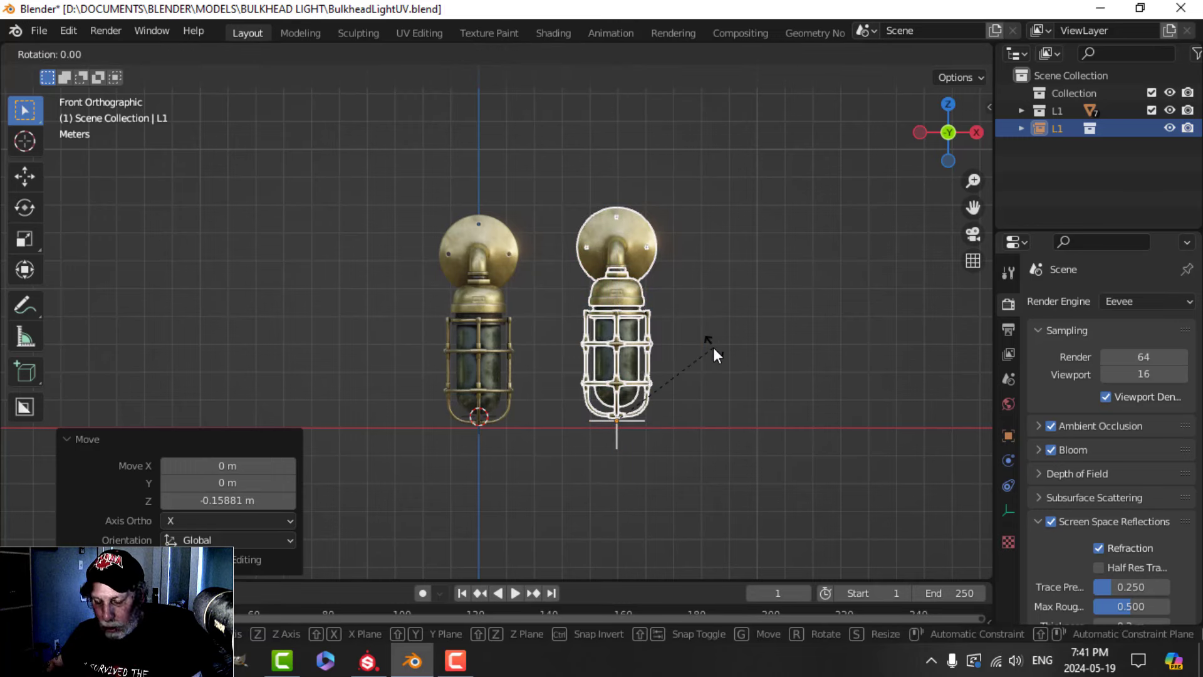
pyautogui.press('z')
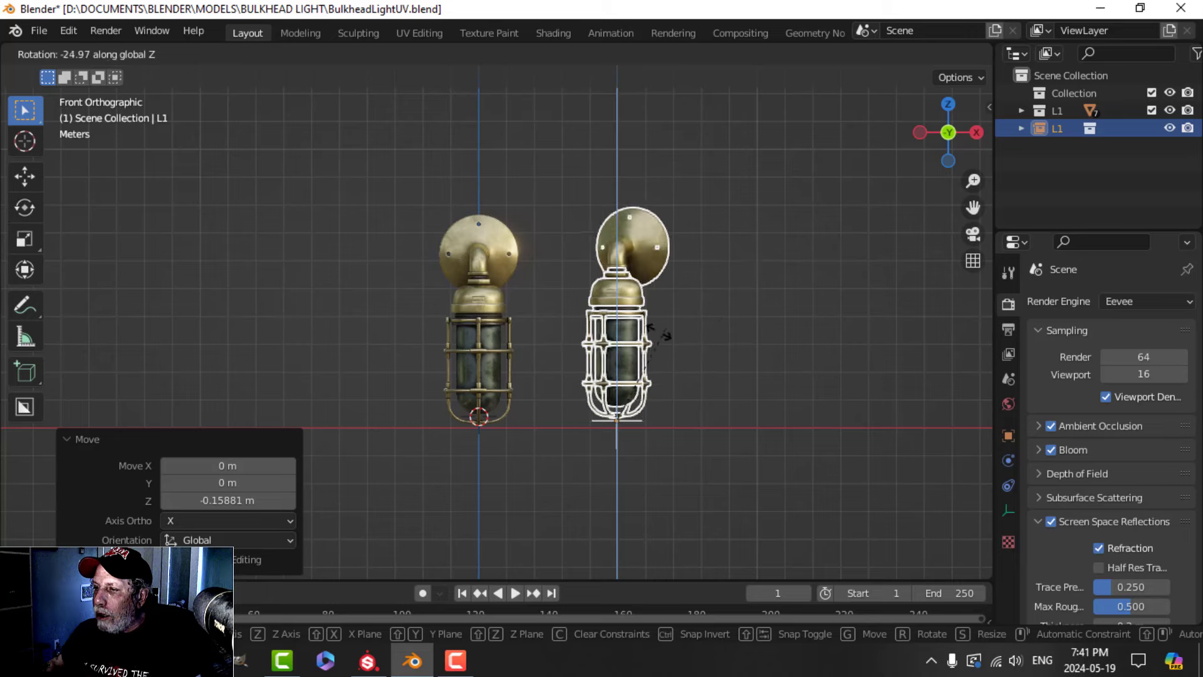
pyautogui.click(690, 443)
# With nothing selected, try the sunny grass field HDRI for the preview lighting and switch to the road HDRI.
pyautogui.moveTo(656, 363); pyautogui.dragTo(679, 377, button='middle')
pyautogui.scroll(3, 624, 406)
pyautogui.click(622, 385)
pyautogui.click(975, 55)
pyautogui.click(975, 193)
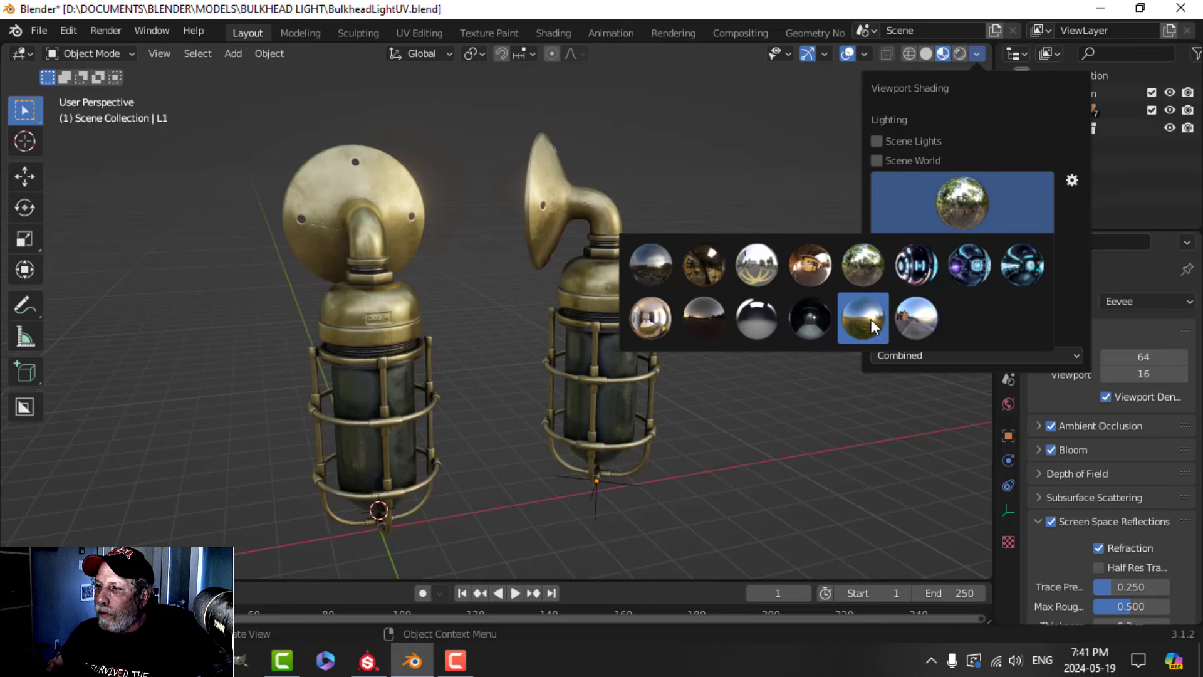
pyautogui.click(867, 317)
pyautogui.click(957, 199)
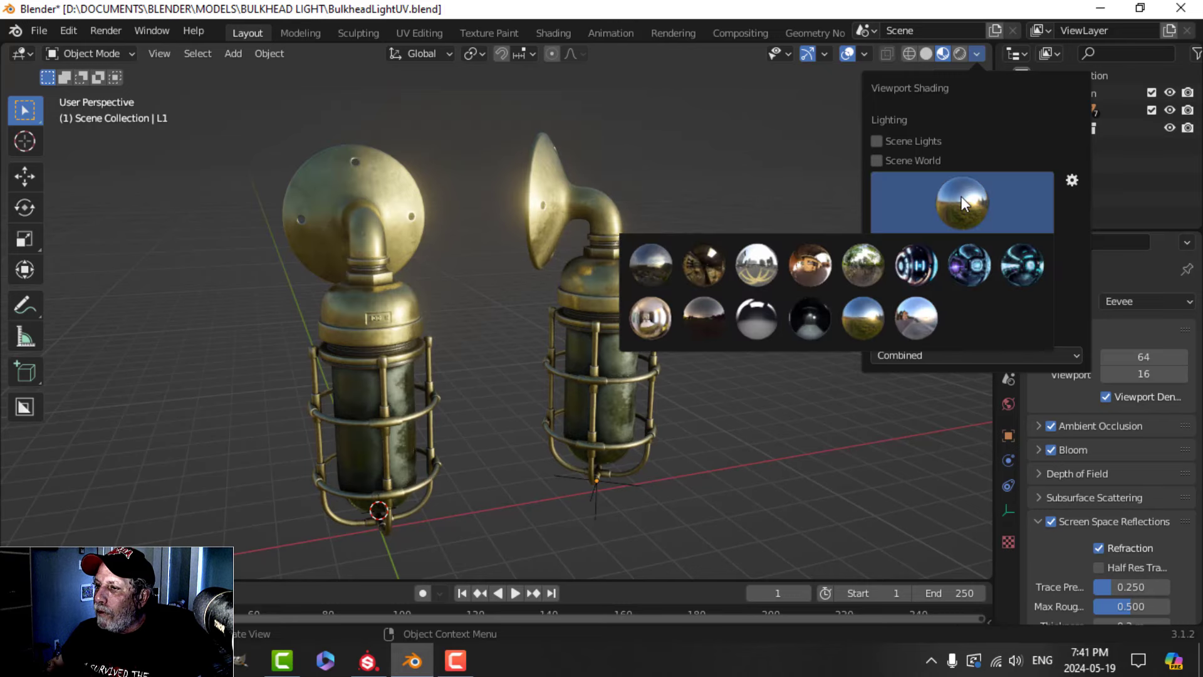
pyautogui.click(929, 317)
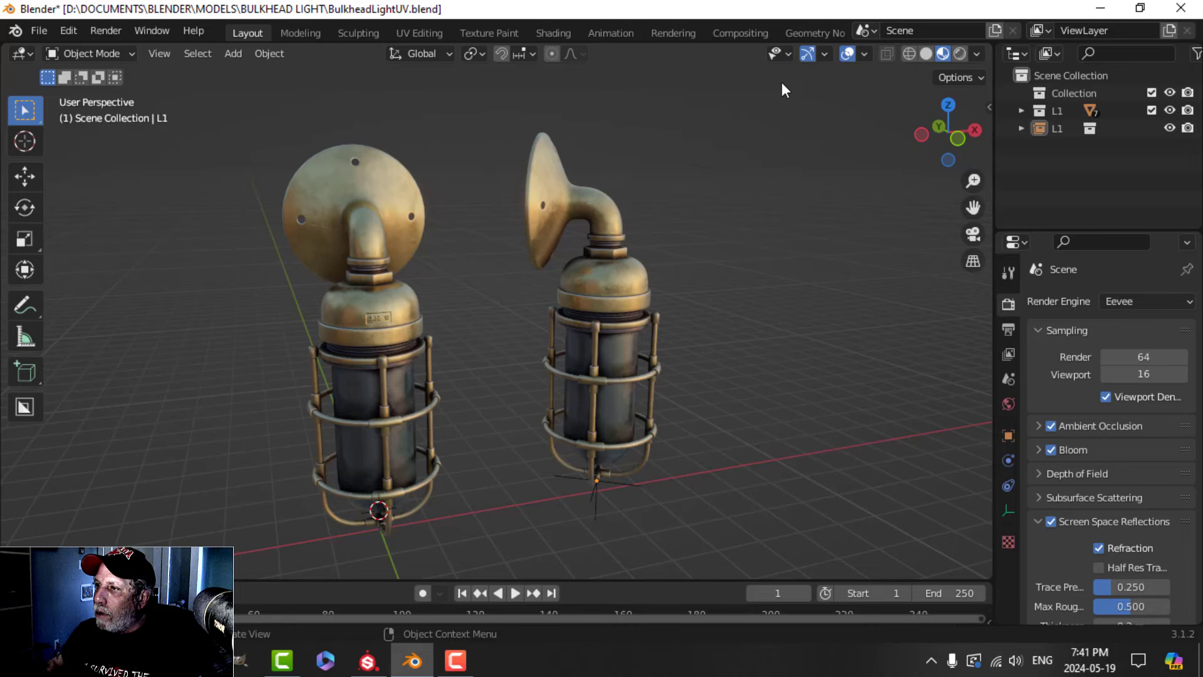
# Hide the viewport gizmos and overlays and frame both lights closely from a lower angle.
pyautogui.click(807, 56)
pyautogui.click(848, 53)
pyautogui.moveTo(653, 306)
pyautogui.mouseDown(button='middle')
pyautogui.moveTo(634, 280)
pyautogui.moveTo(677, 280)
pyautogui.mouseUp(button='middle')
pyautogui.scroll(3, 626, 303)
pyautogui.scroll(-1, 626, 282)
pyautogui.moveTo(597, 284)
pyautogui.keyDown('shift'); pyautogui.mouseDown(button='middle')
pyautogui.moveTo(610, 250)
pyautogui.moveTo(611, 261)
pyautogui.moveTo(593, 255)
pyautogui.moveTo(602, 262)
pyautogui.mouseUp(button='middle'); pyautogui.keyUp('shift')
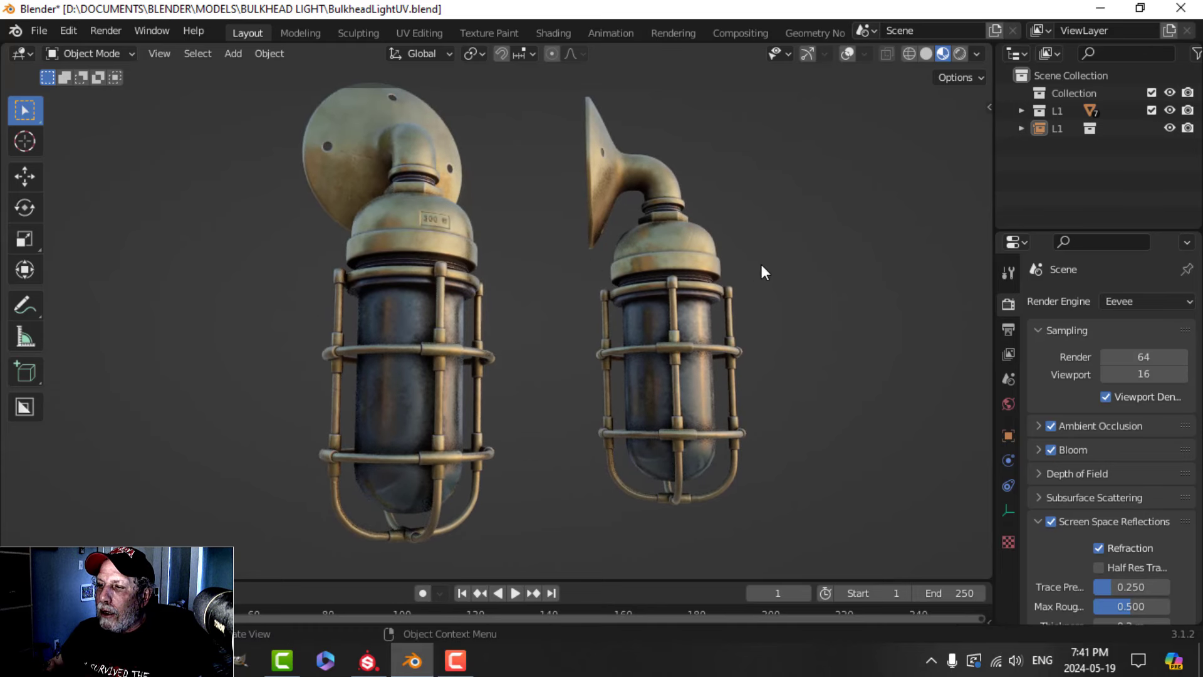